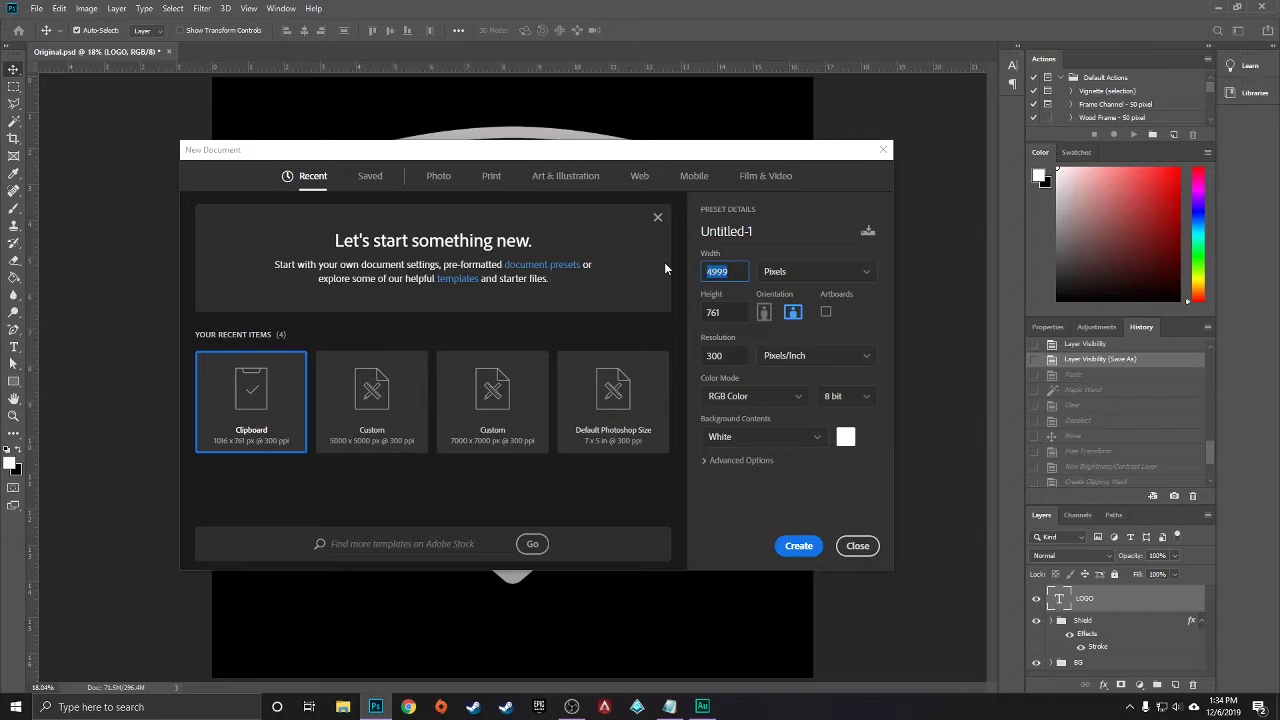
# Create a new blank document 5000 px wide and 5000 px high
pyautogui.press('Tab')
pyautogui.write('5000')
pyautogui.doubleClick(727, 271)
pyautogui.write('5000')
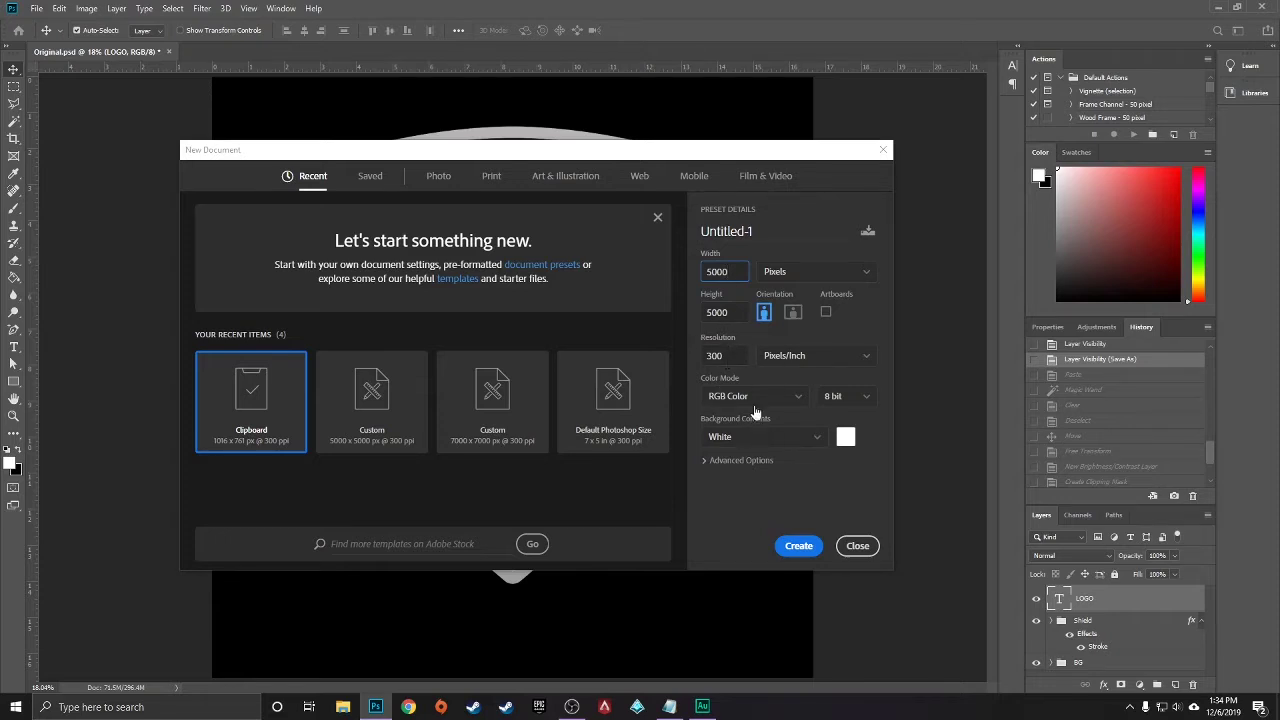
pyautogui.click(796, 550)
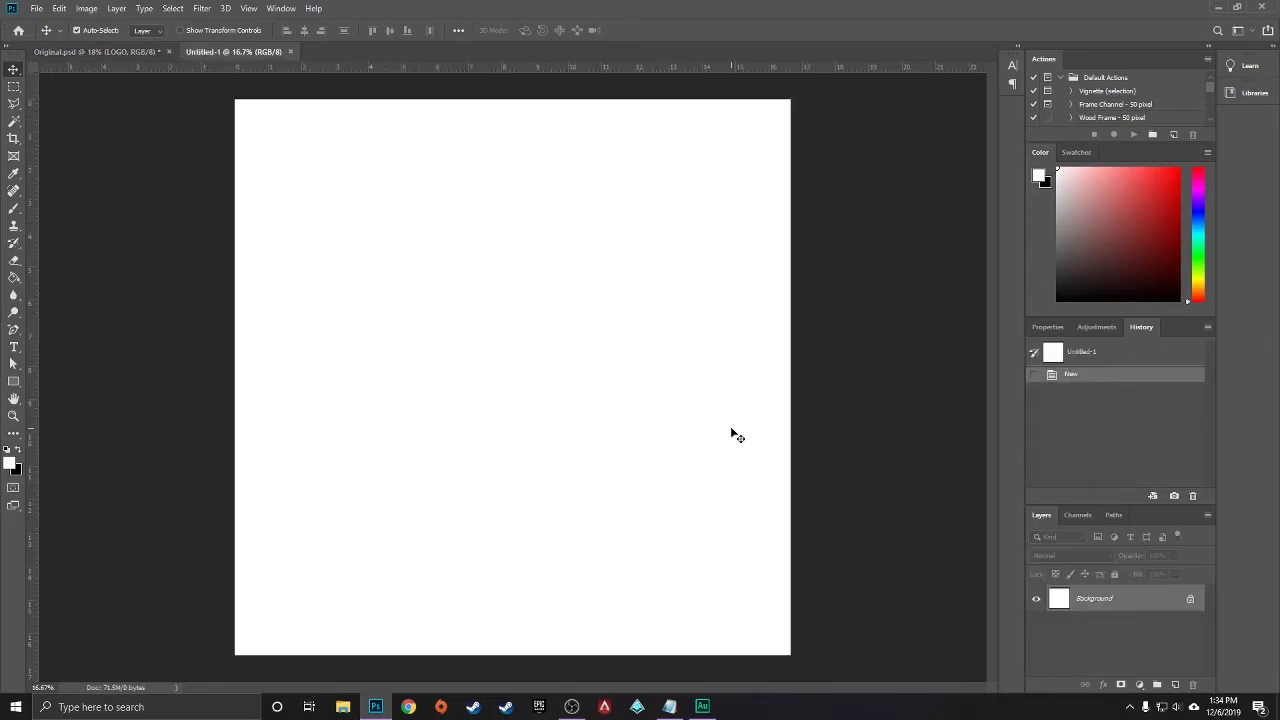
# Unlock the background layer and rename it White BG
pyautogui.click(1189, 601)
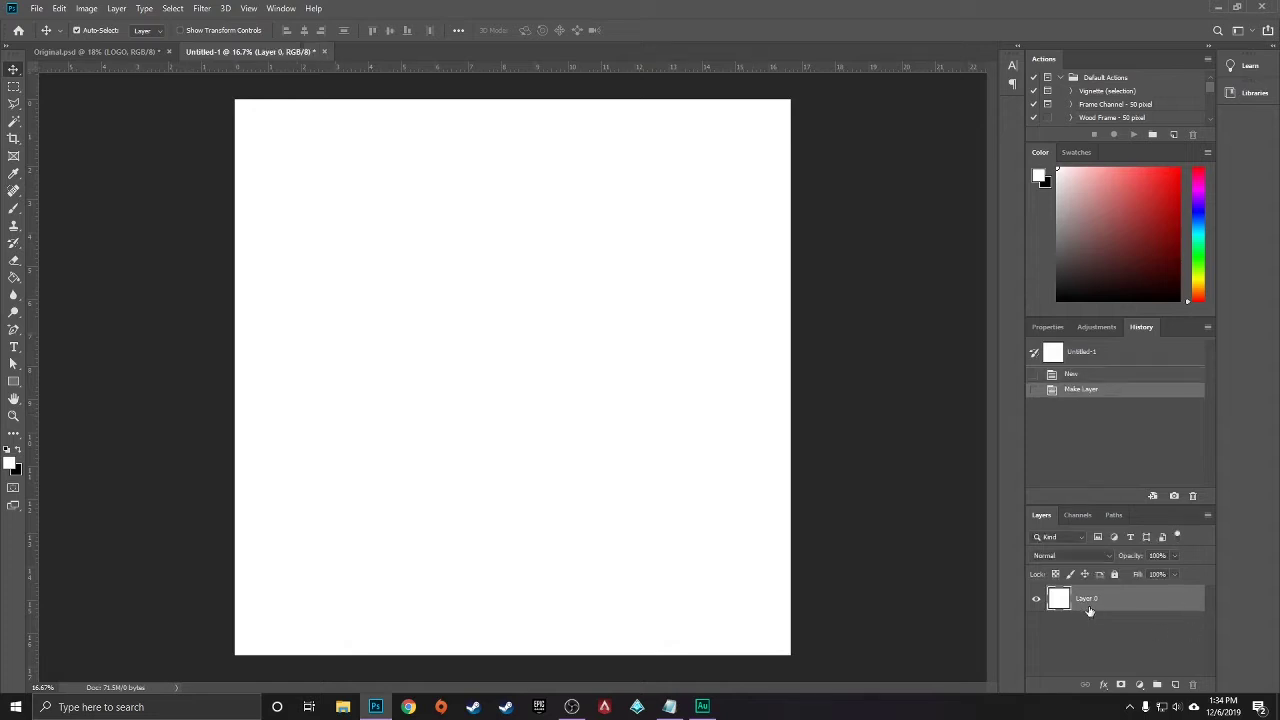
pyautogui.doubleClick(1088, 598)
pyautogui.write('White BG')
pyautogui.press('Return')
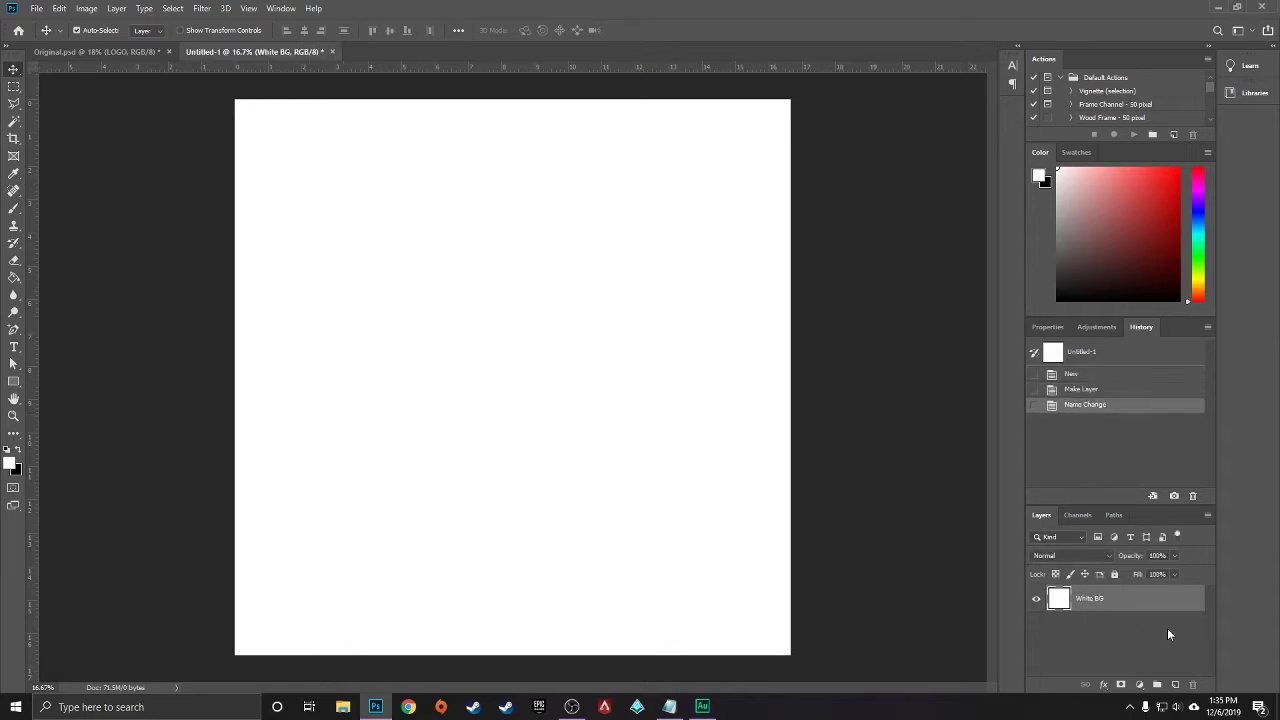
# Add a new layer above White BG and fill it with black using the Paint Bucket
pyautogui.click(1175, 685)
pyautogui.click(18, 451)
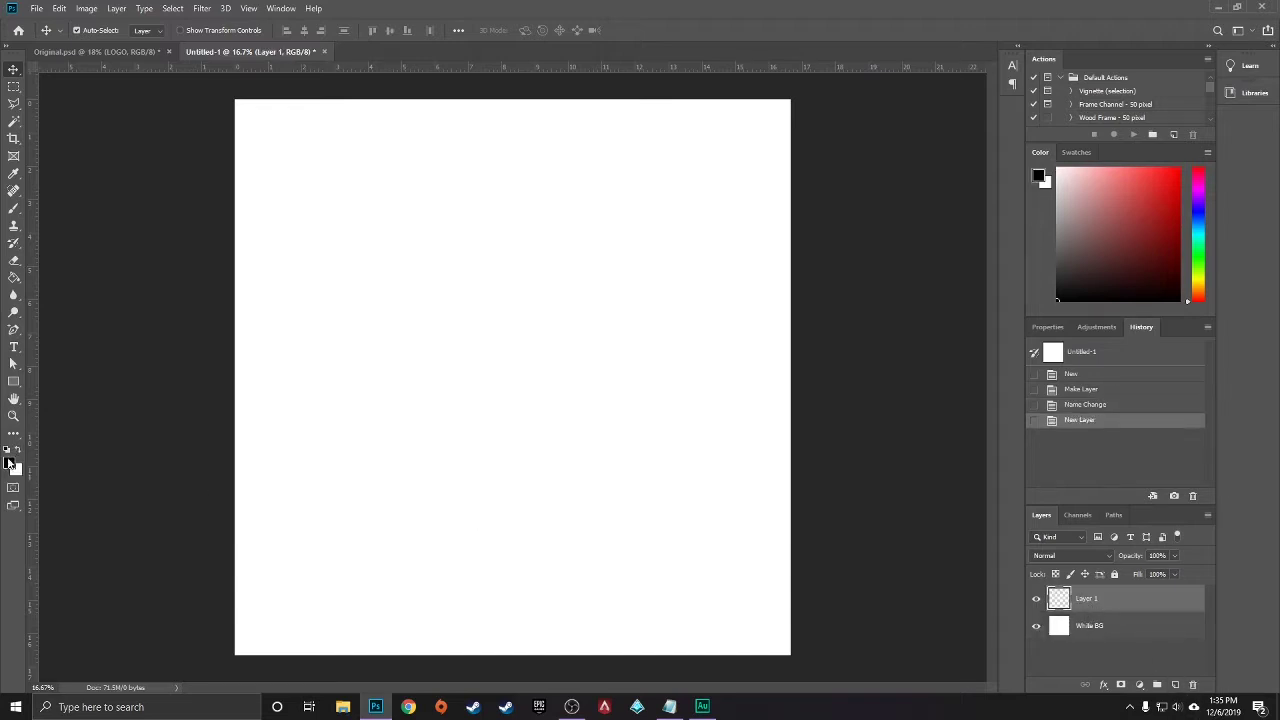
pyautogui.click(13, 282)
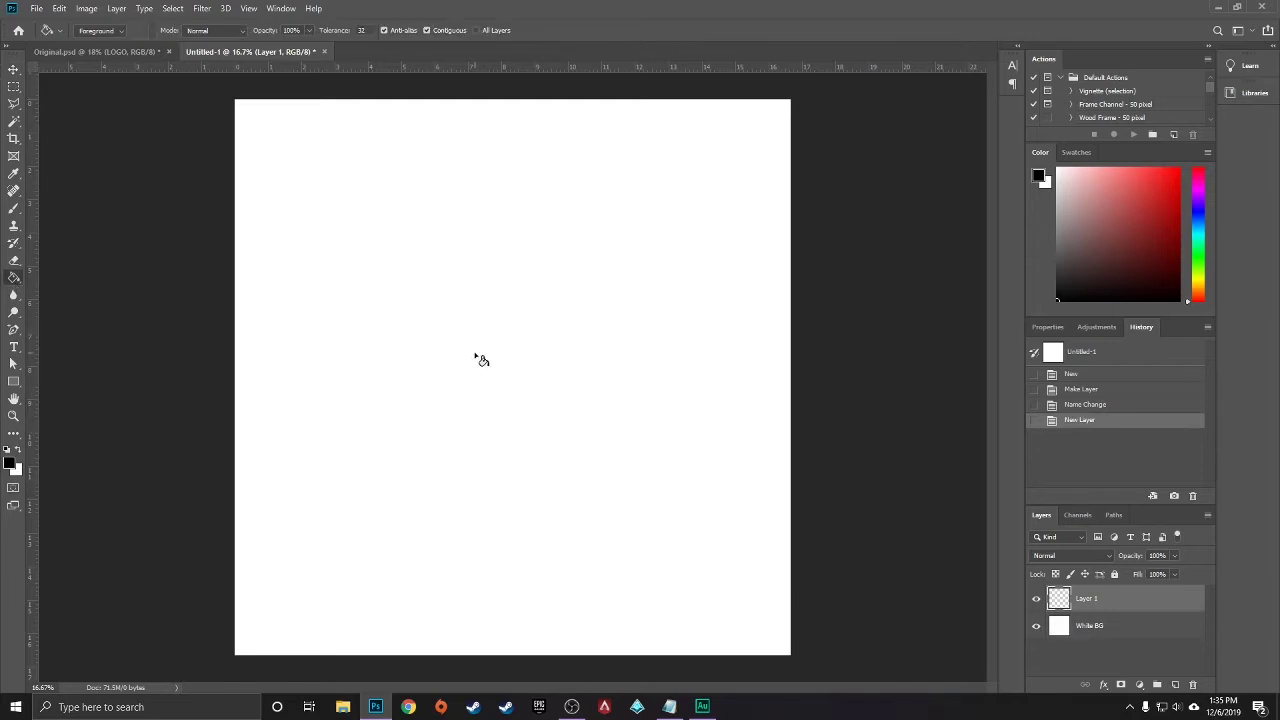
pyautogui.click(749, 446)
pyautogui.click(8, 72)
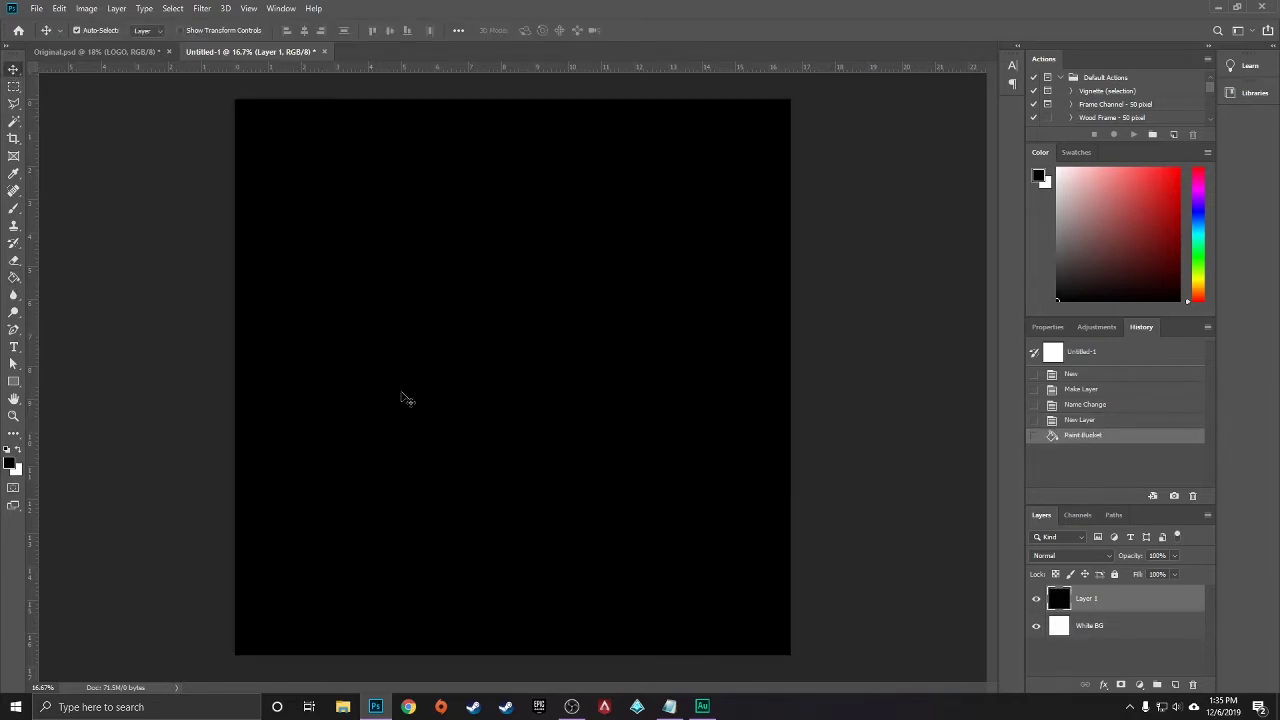
# Rename the black-filled layer as Black BG
pyautogui.doubleClick(1087, 598)
pyautogui.write('Black BG')
pyautogui.press('Return')
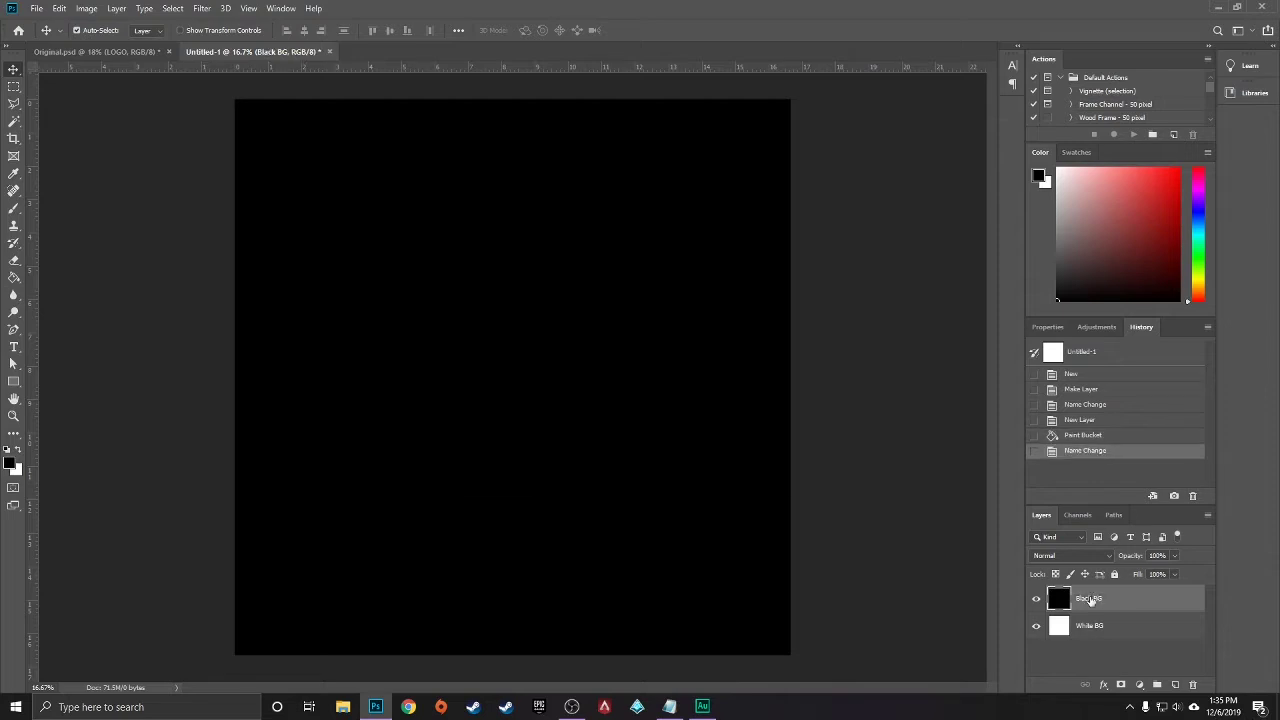
# Group the Black BG and White BG layers and name the group BG
pyautogui.keyDown('shift'); pyautogui.click(1090, 626); pyautogui.keyUp('shift')
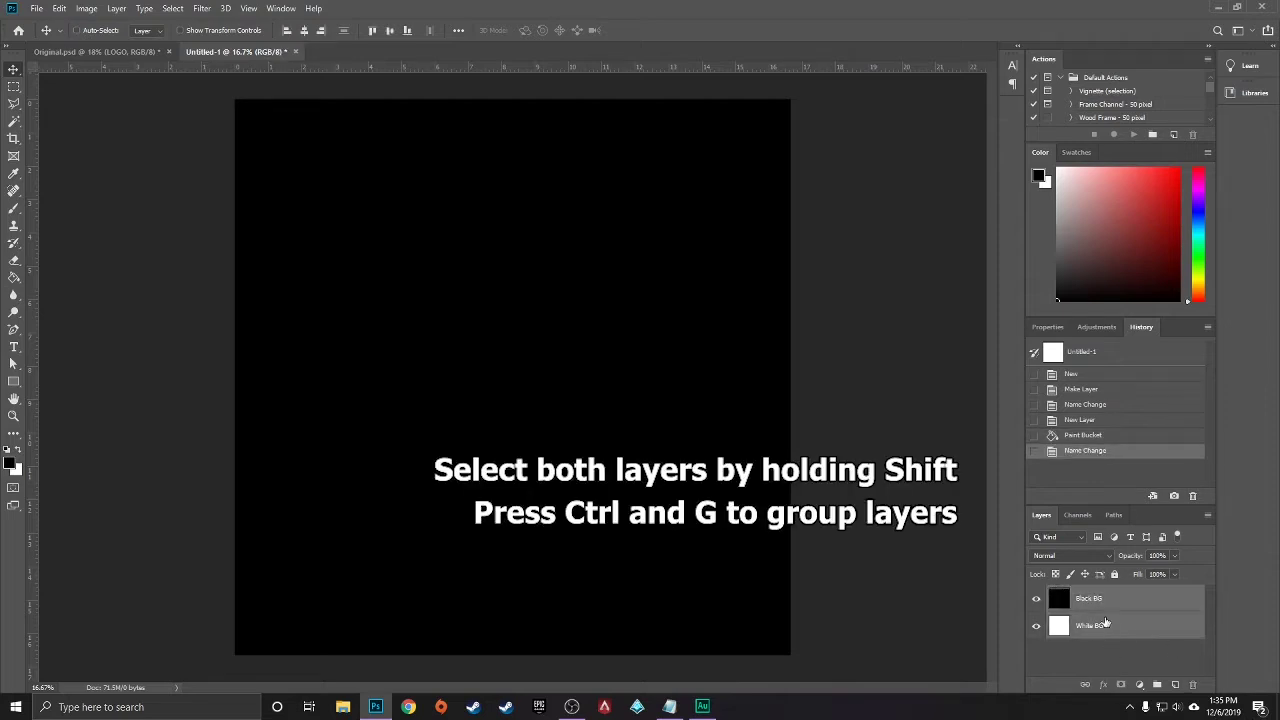
pyautogui.hotkey('ctrl', 'g')
pyautogui.doubleClick(1077, 593)
pyautogui.press('BackSpace')
pyautogui.write('BG')
pyautogui.press('Return')
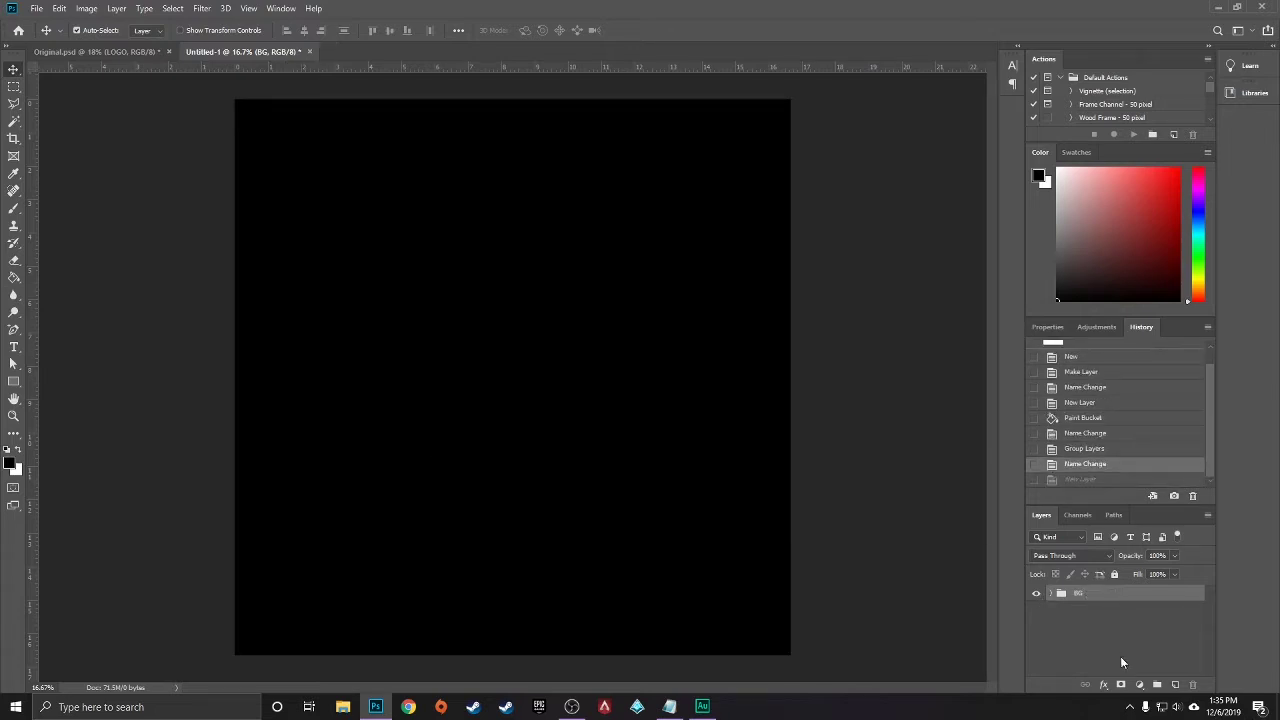
# On a new layer, draw a solid triangle custom shape about 4221 px wide and 3642 px high
pyautogui.click(1176, 685)
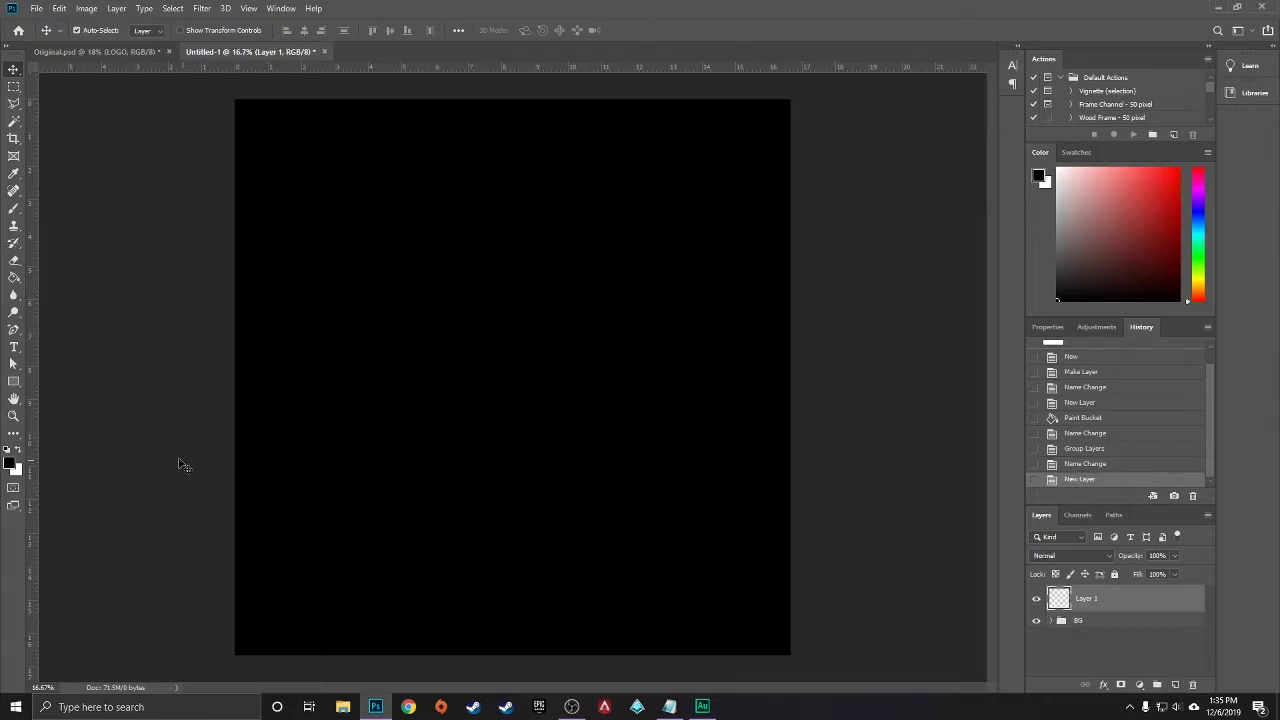
pyautogui.click(13, 382)
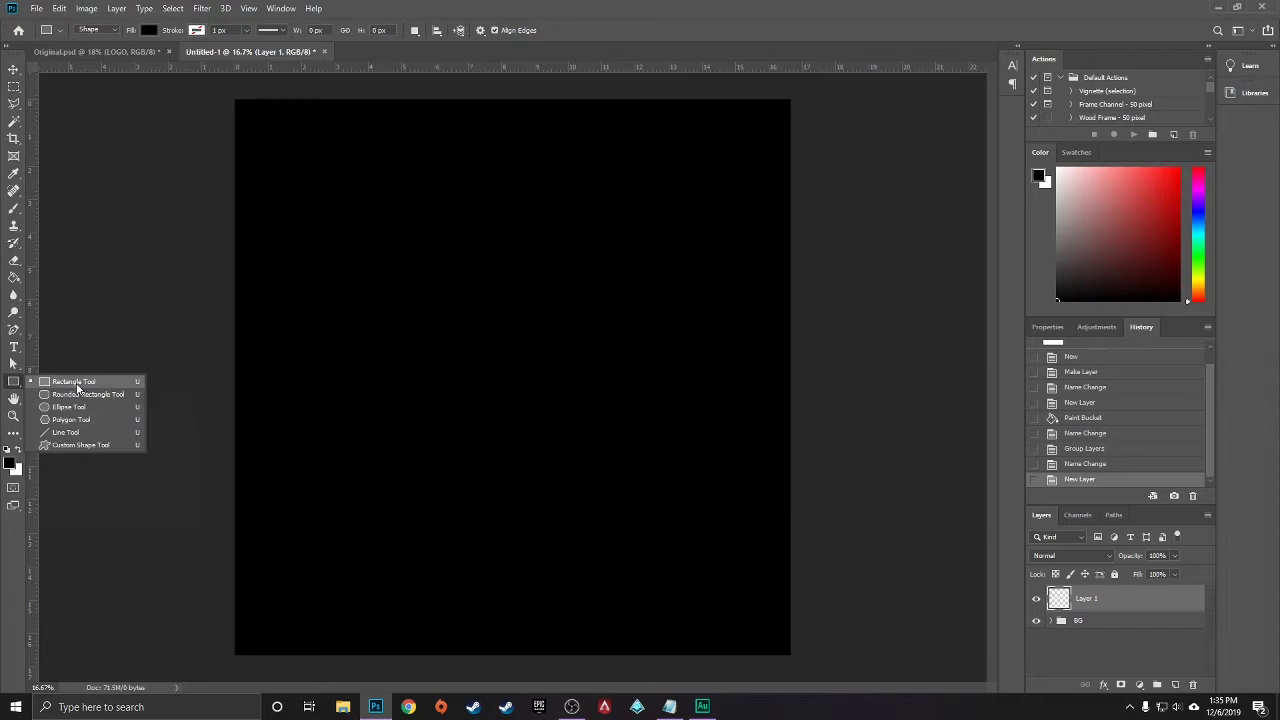
pyautogui.click(124, 448)
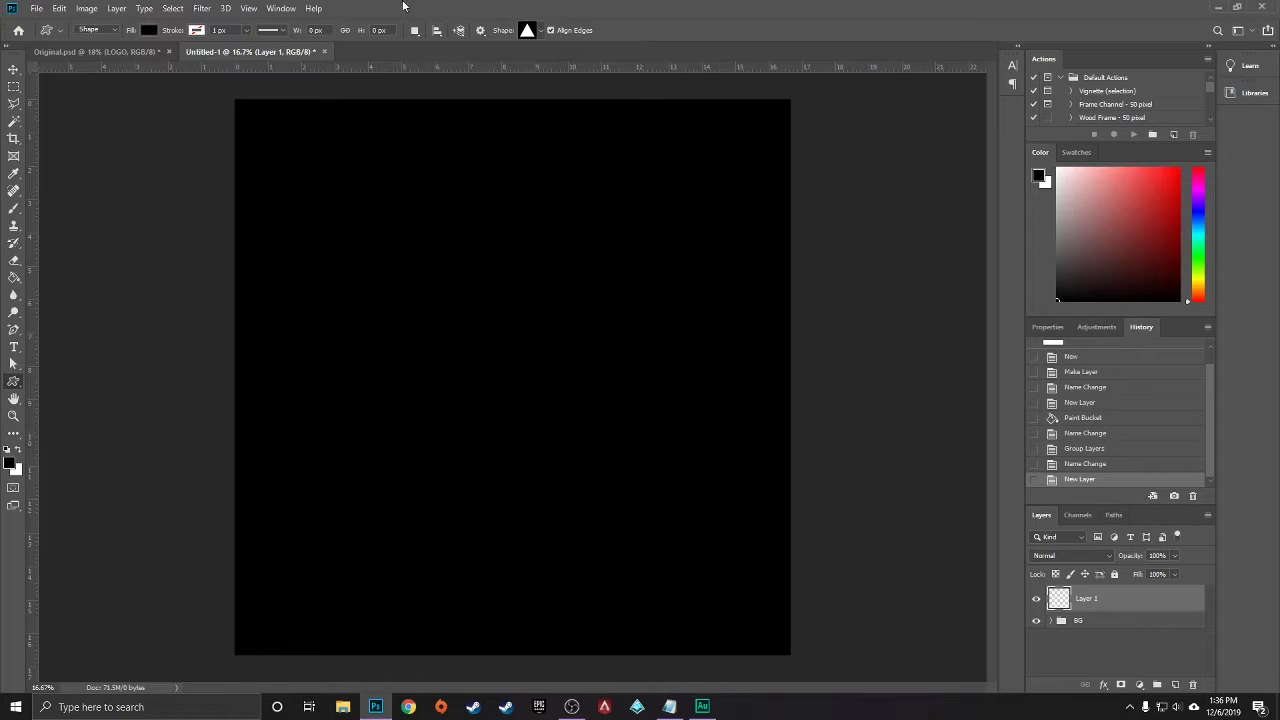
pyautogui.click(541, 31)
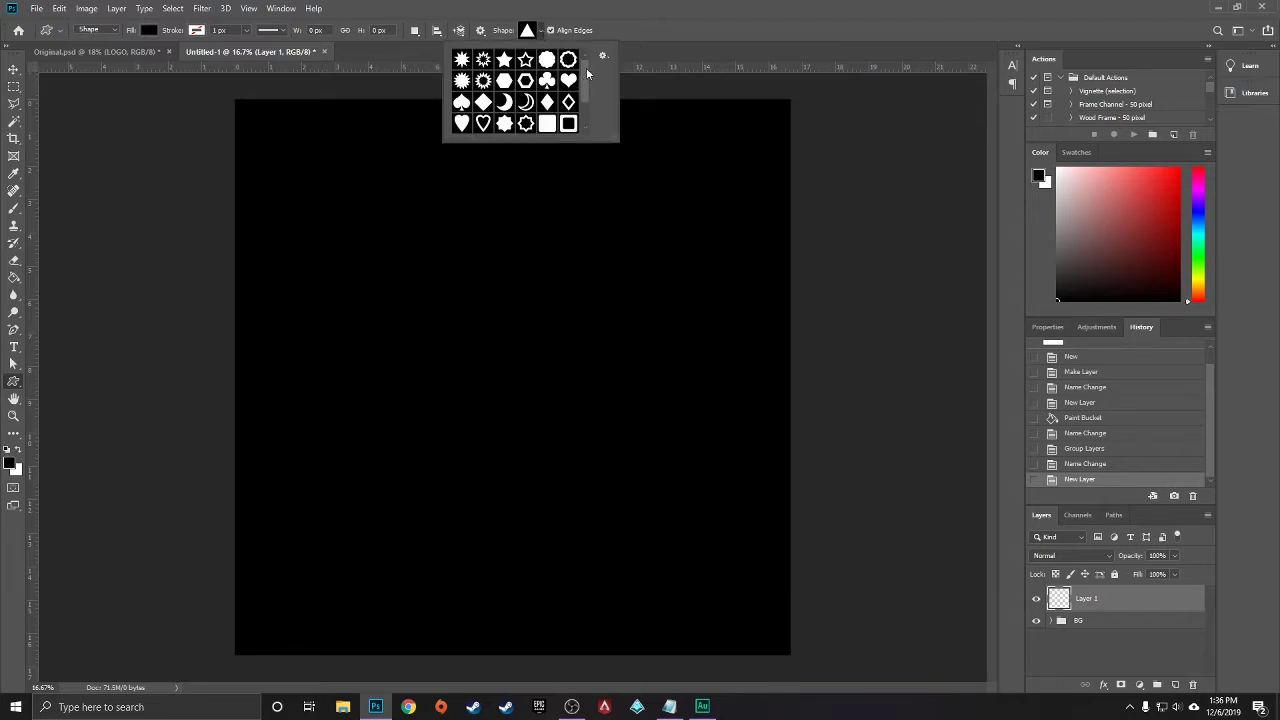
pyautogui.moveTo(583, 69); pyautogui.dragTo(584, 95)
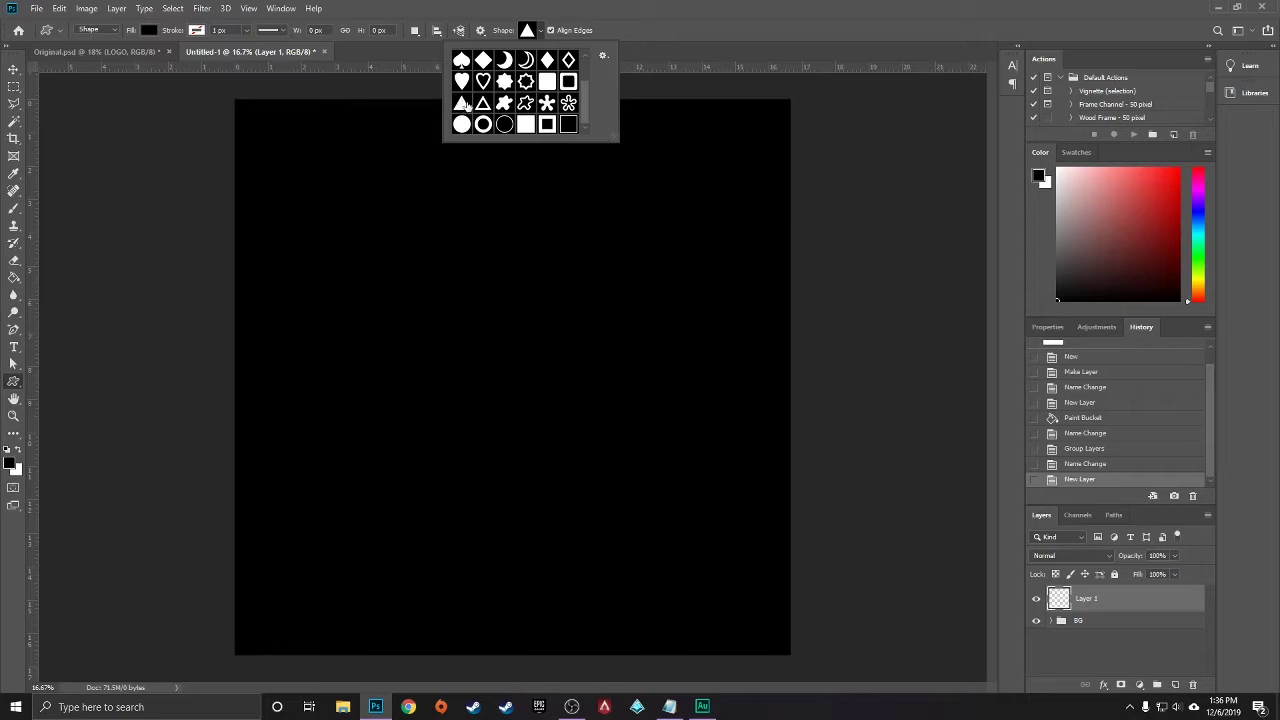
pyautogui.click(461, 106)
pyautogui.moveTo(310, 160); pyautogui.dragTo(779, 718)
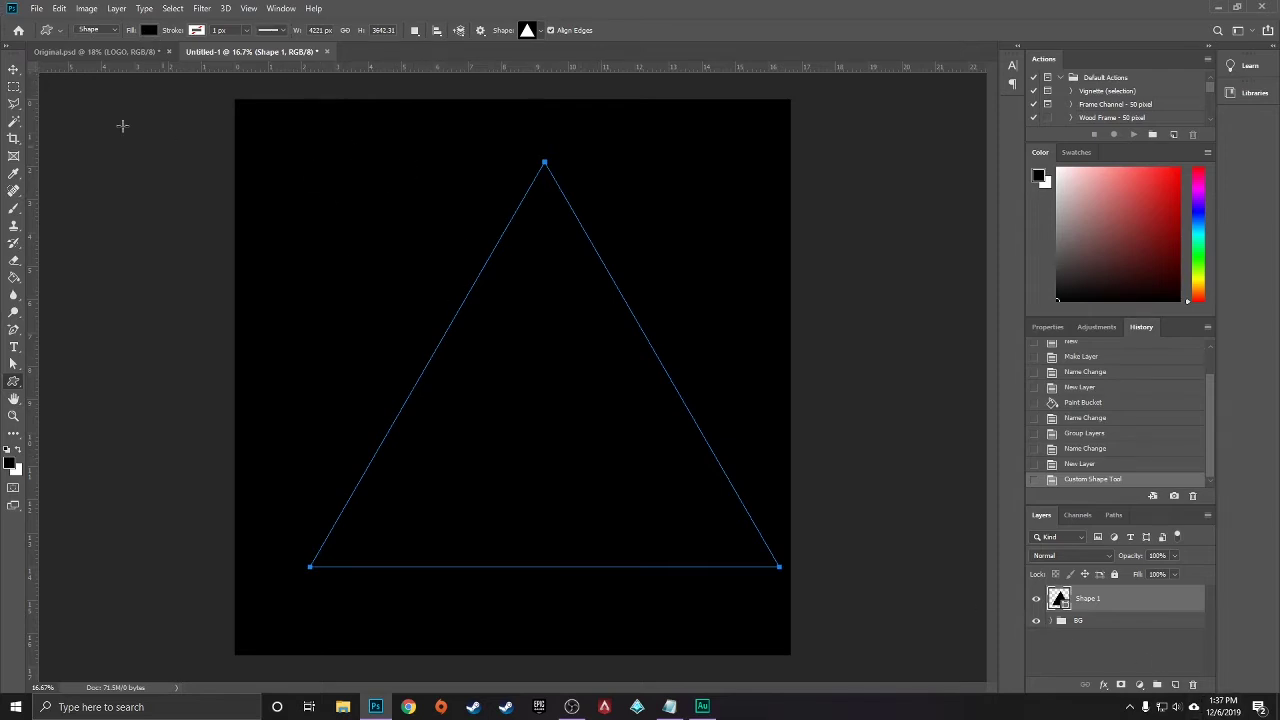
# Set the triangle shape's fill colour to RGB Blue
pyautogui.click(148, 31)
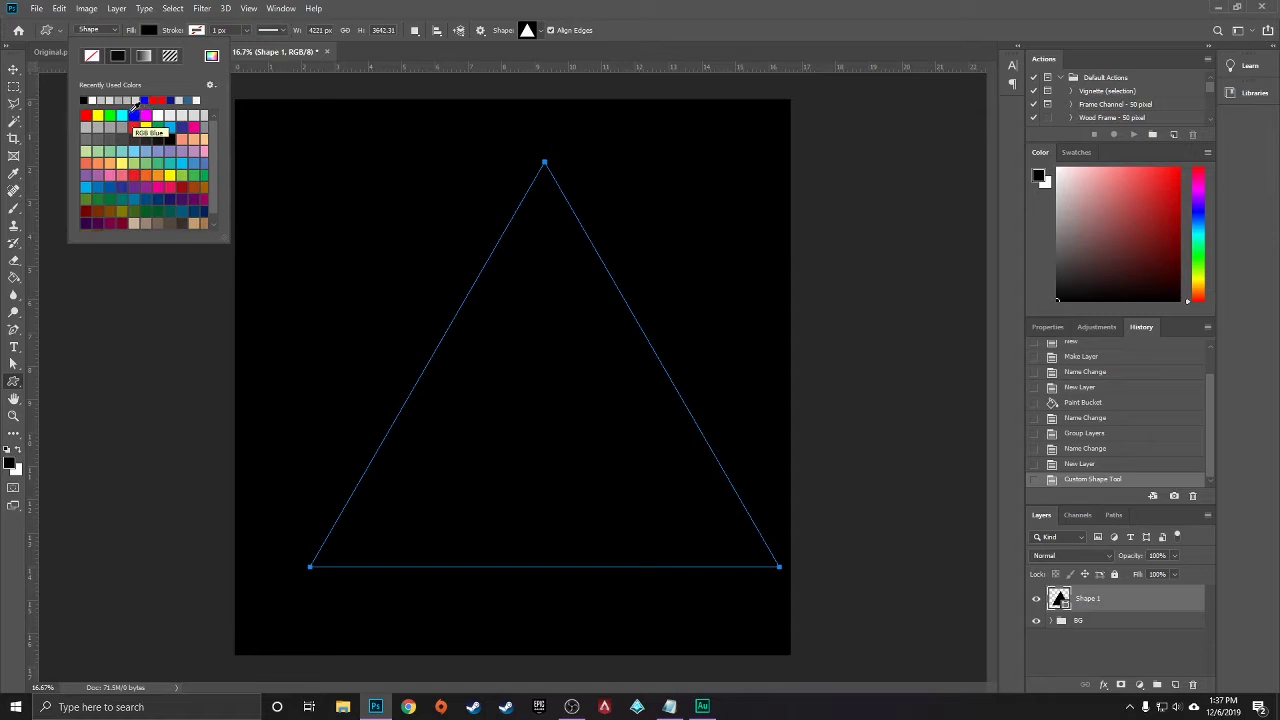
pyautogui.click(137, 114)
pyautogui.click(13, 71)
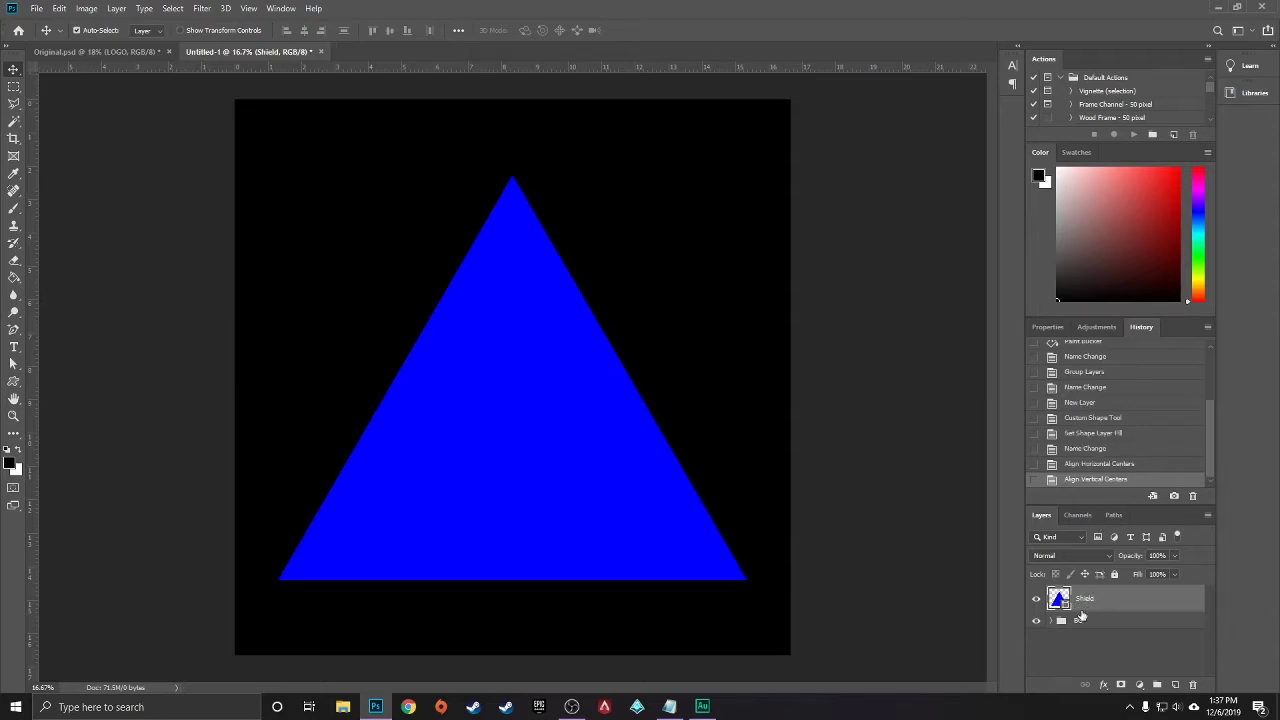
# Rotate the Shield triangle 180 degrees with Free Transform so its tip points down, and apply the transform
pyautogui.hotkey('ctrl', 't')
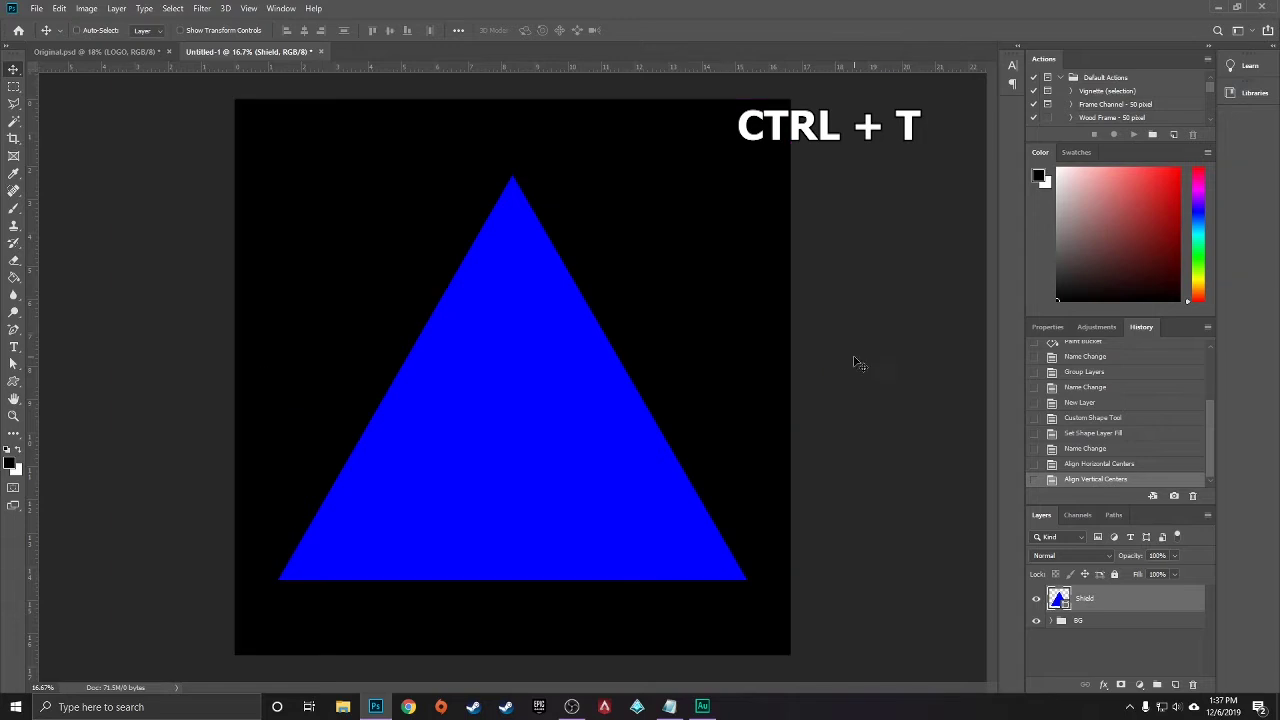
pyautogui.hotkey('ctrl', 't')
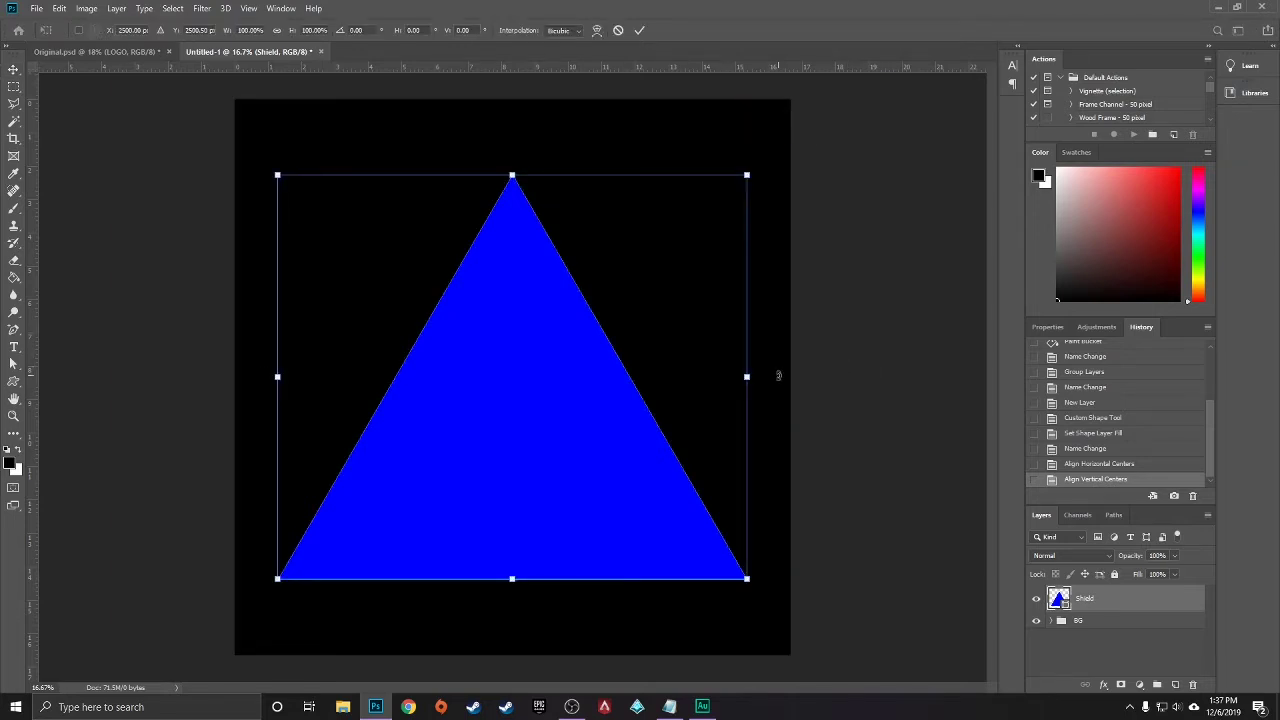
pyautogui.moveTo(779, 375); pyautogui.dragTo(235, 385)
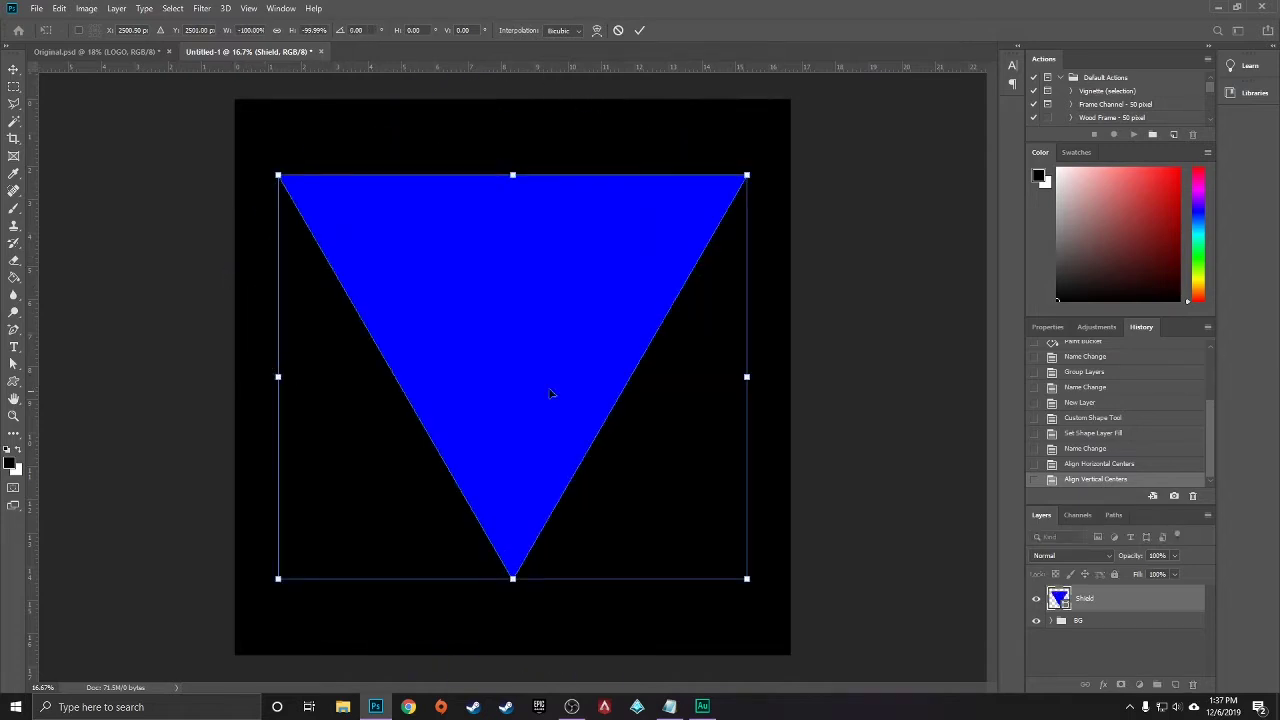
pyautogui.click(639, 32)
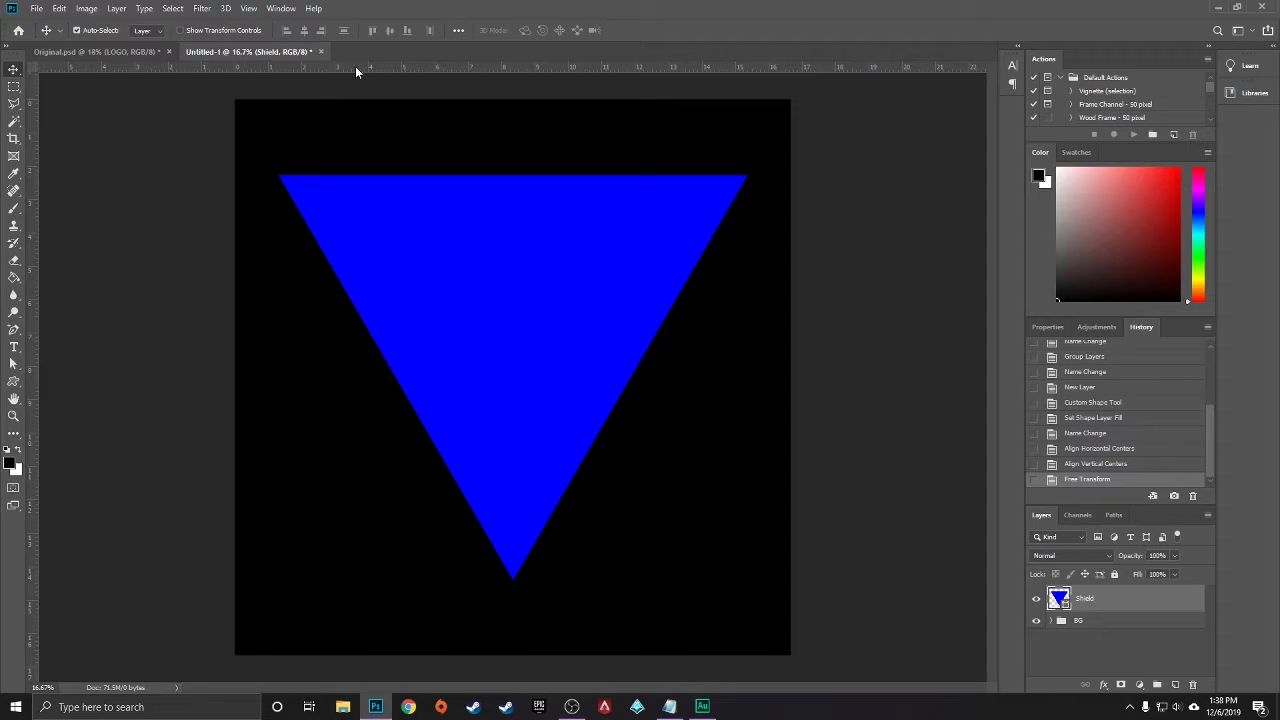
# Add a horizontal guide at 50% and move it up slightly above the canvas centre
pyautogui.click(251, 9)
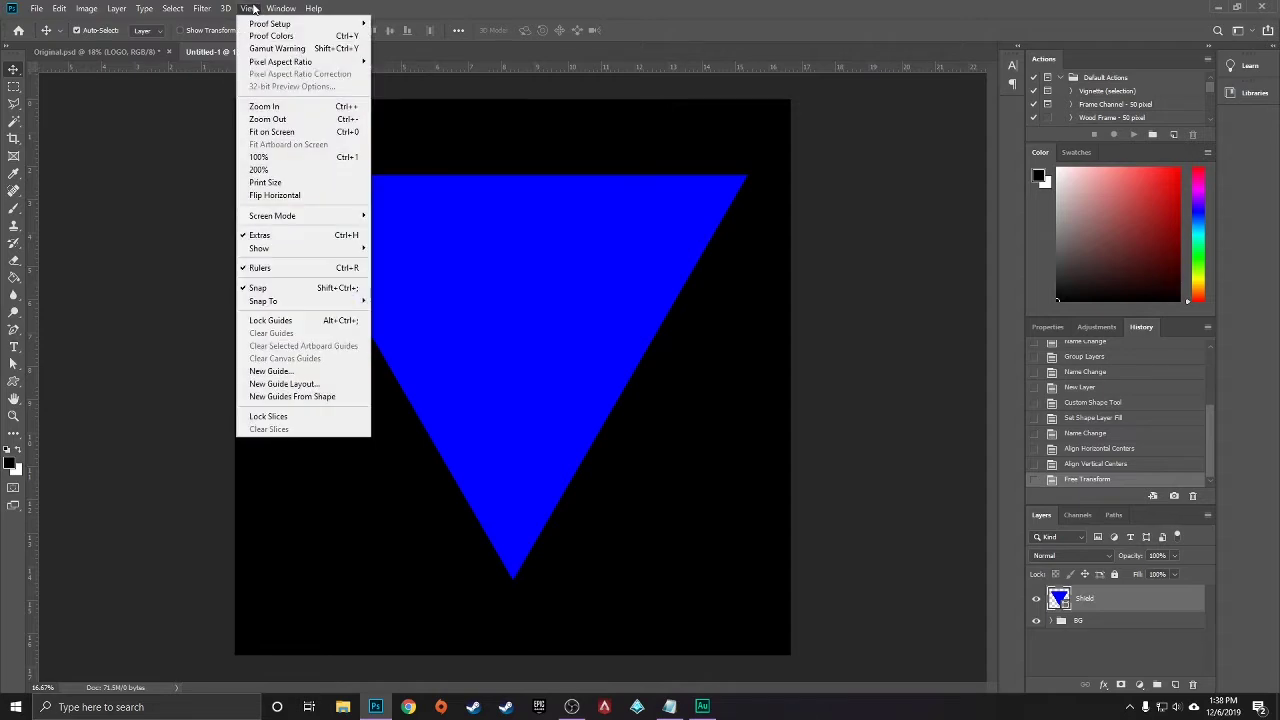
pyautogui.click(268, 370)
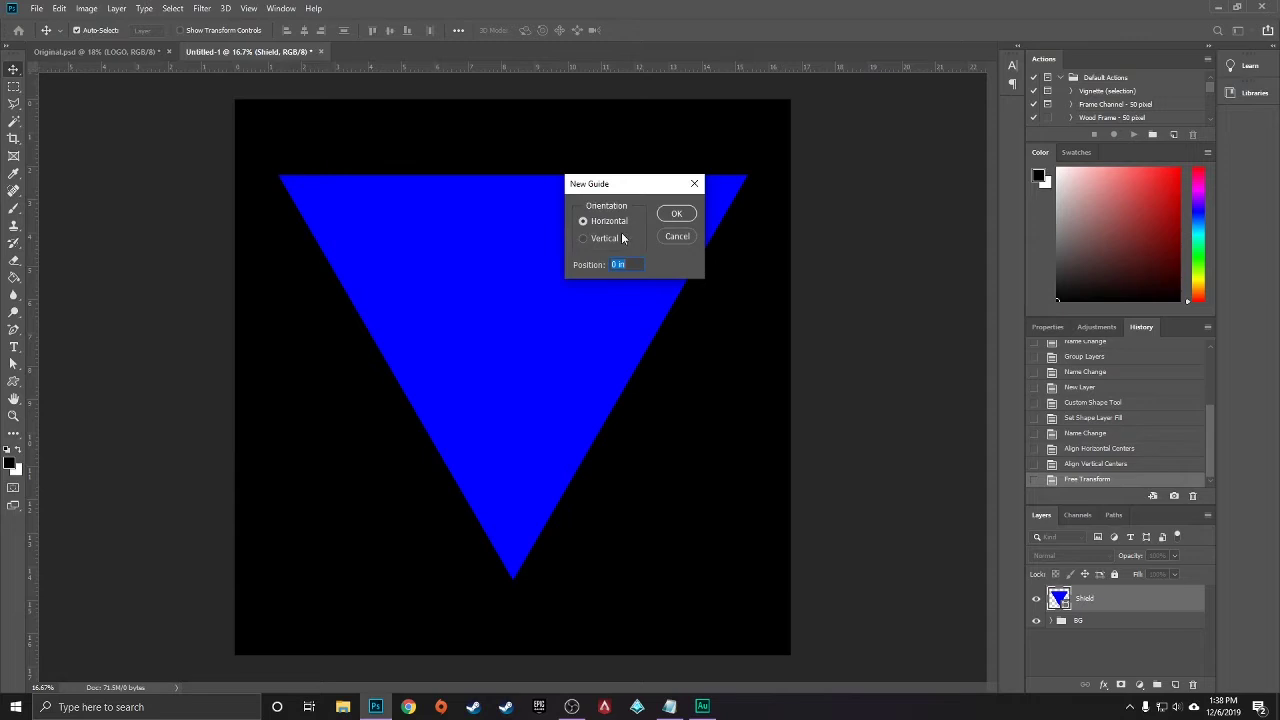
pyautogui.write('50')
pyautogui.click(676, 214)
pyautogui.moveTo(666, 379); pyautogui.dragTo(671, 348)
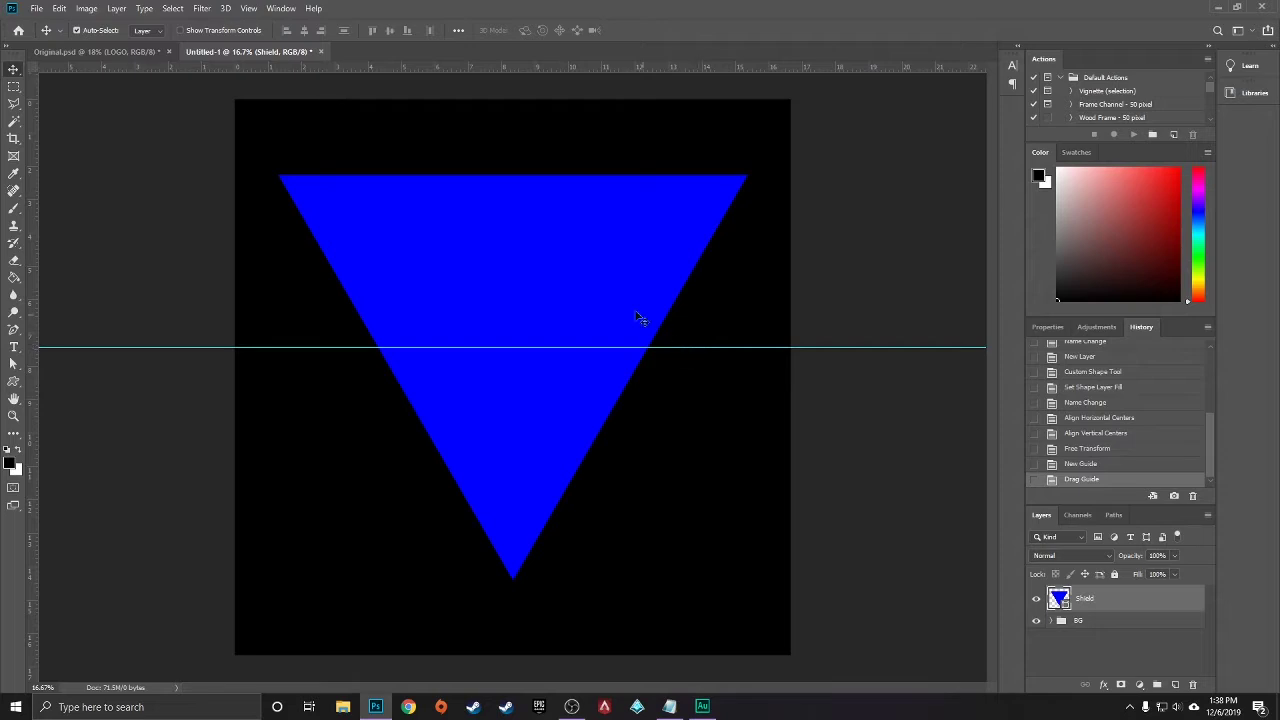
# Add a vertical guide at 50% of the canvas width
pyautogui.click(242, 8)
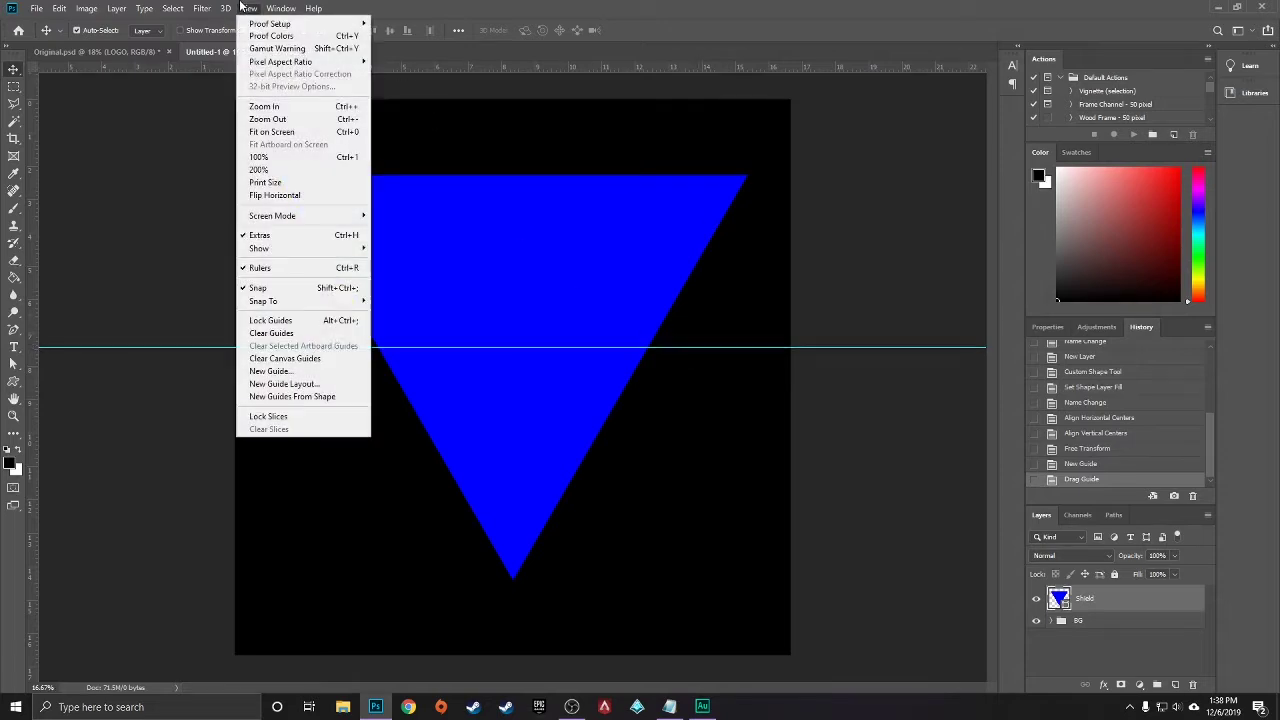
pyautogui.click(272, 371)
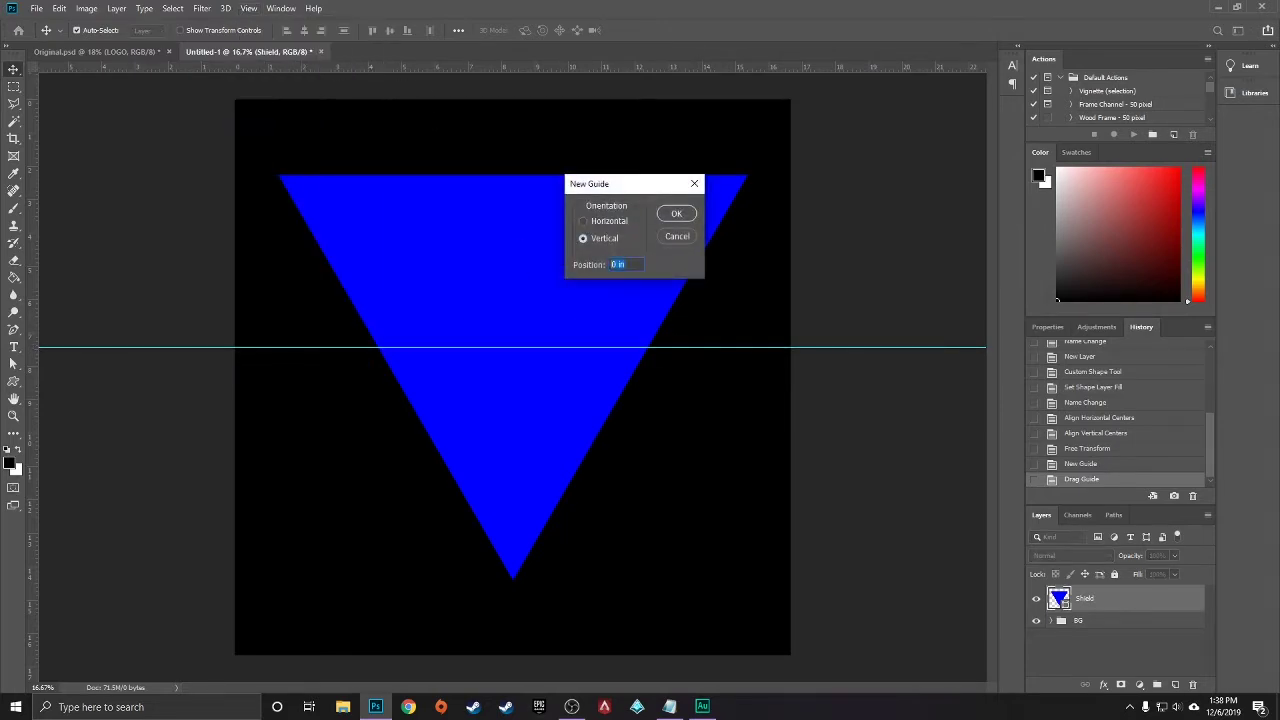
pyautogui.write('50%')
pyautogui.click(678, 215)
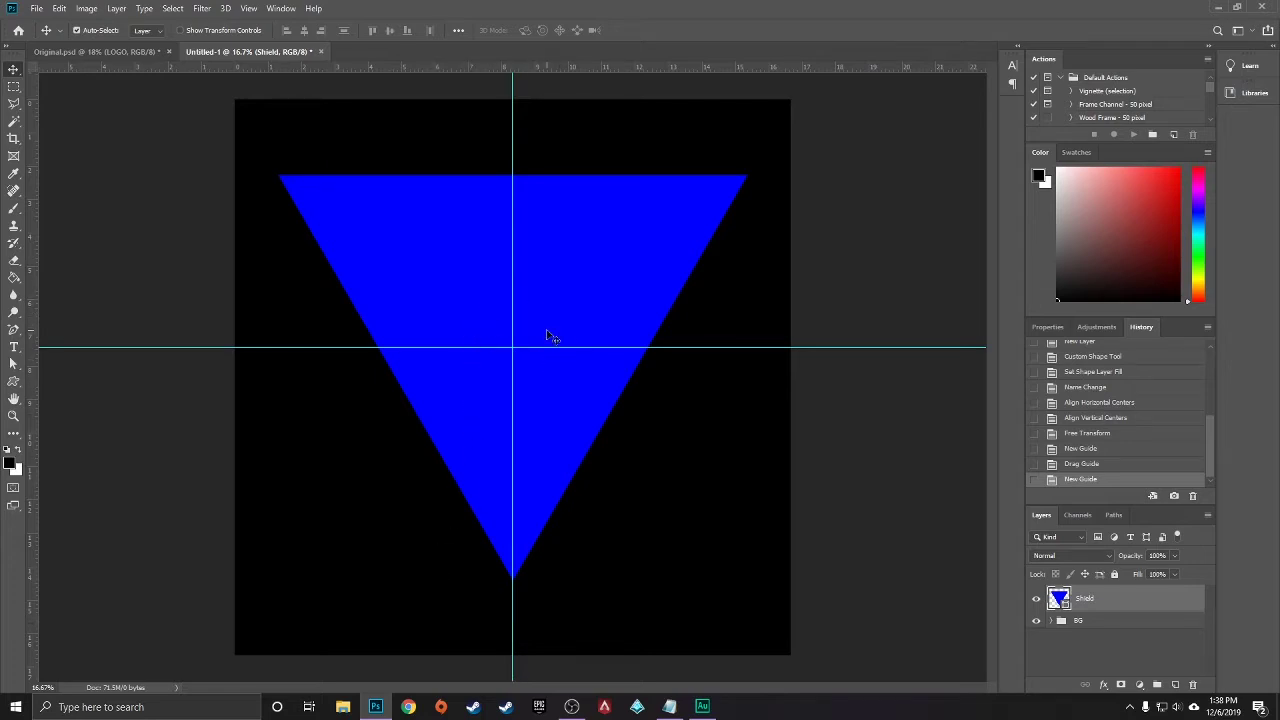
# Add an anchor point to the triangle's top edge where it meets the vertical guide
pyautogui.click(13, 330)
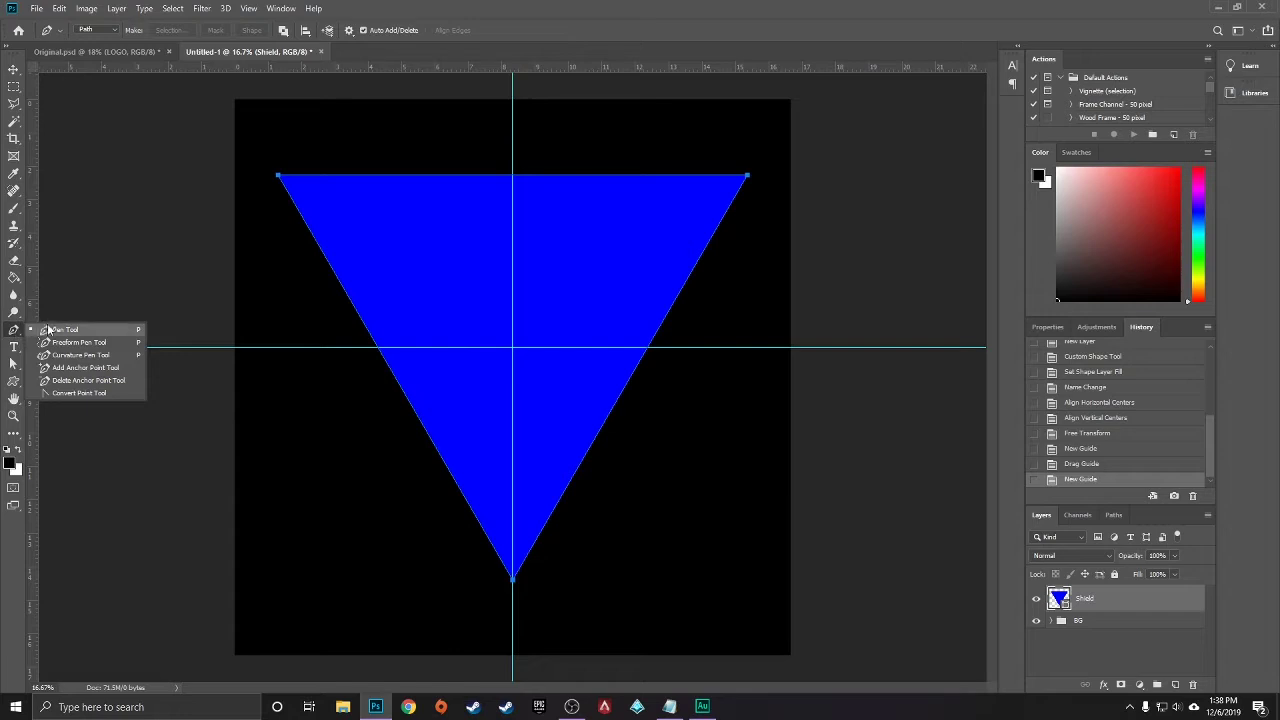
pyautogui.click(79, 369)
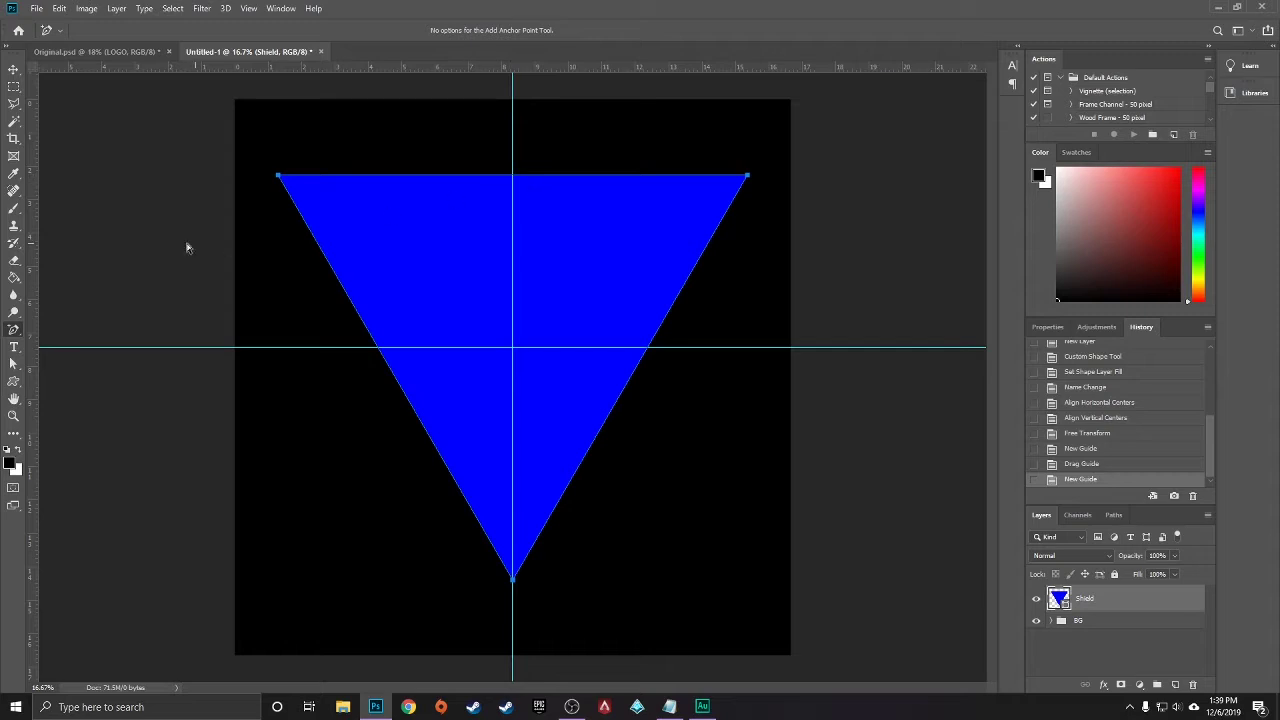
pyautogui.hotkey('ctrl', 'z')
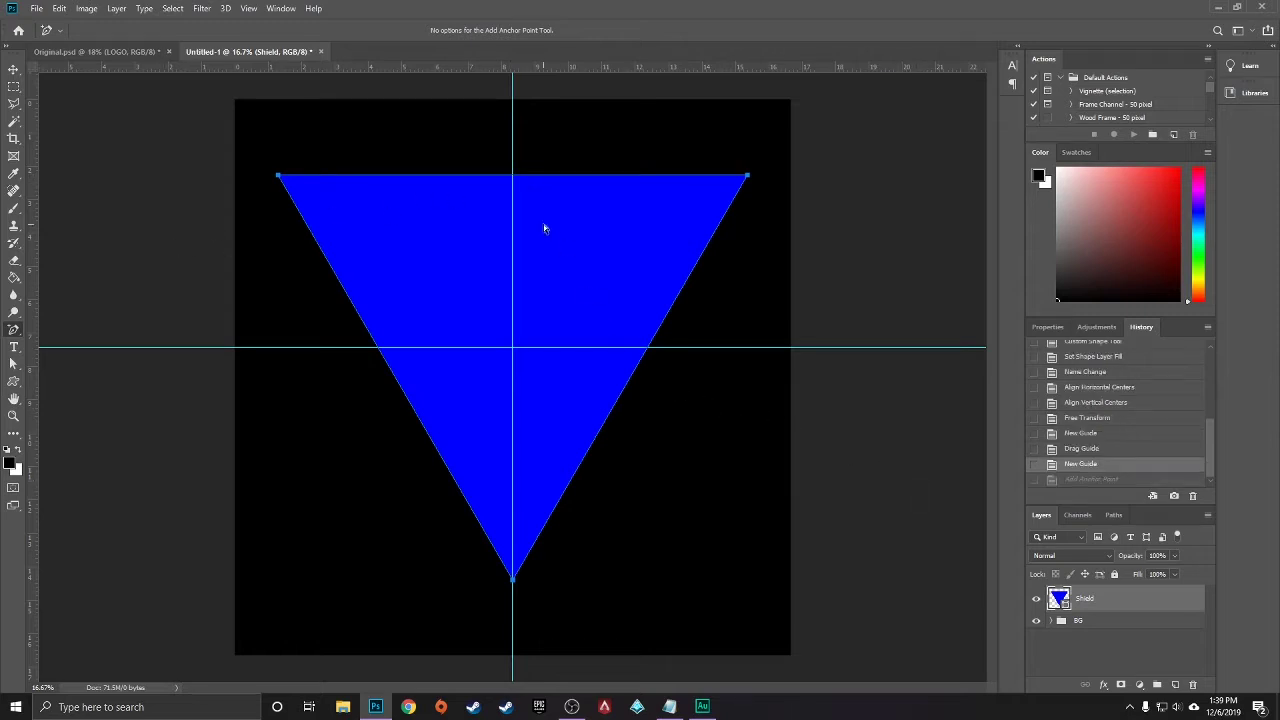
pyautogui.click(513, 177)
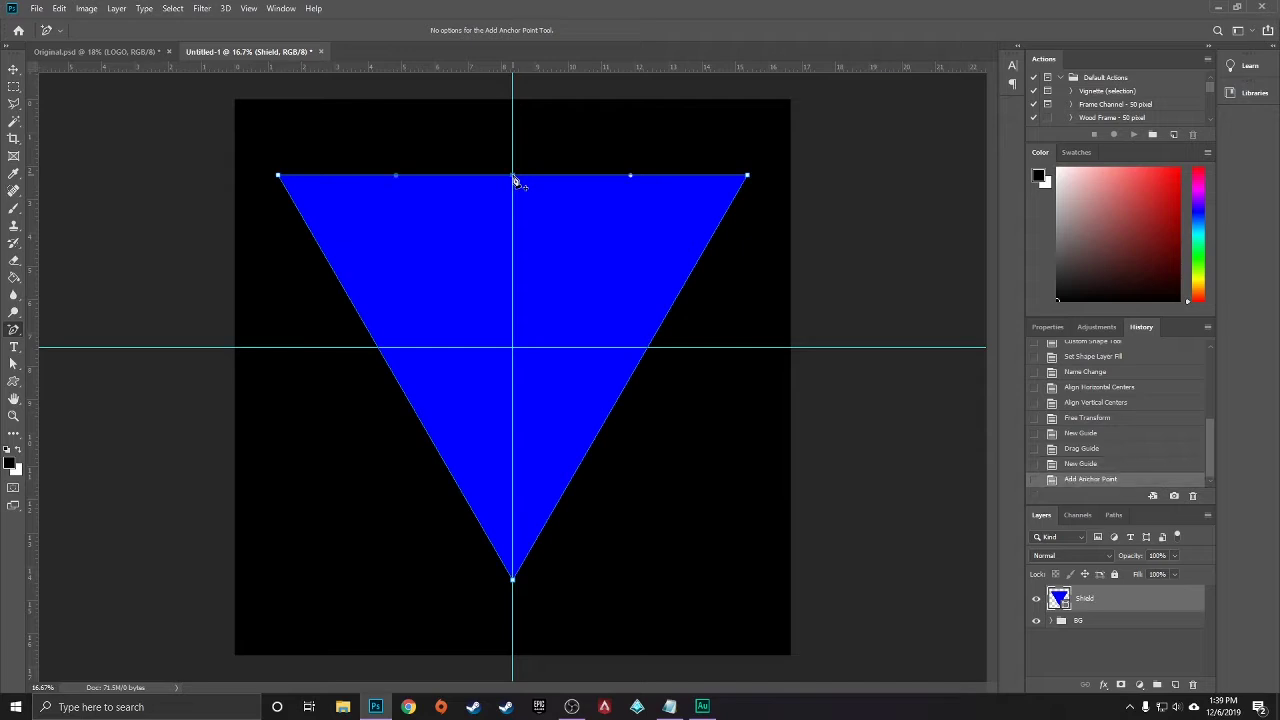
# Move the new top-edge anchor point straight up with Direct Selection to arch the edge, making the shape about 4050 px high
pyautogui.click(12, 366)
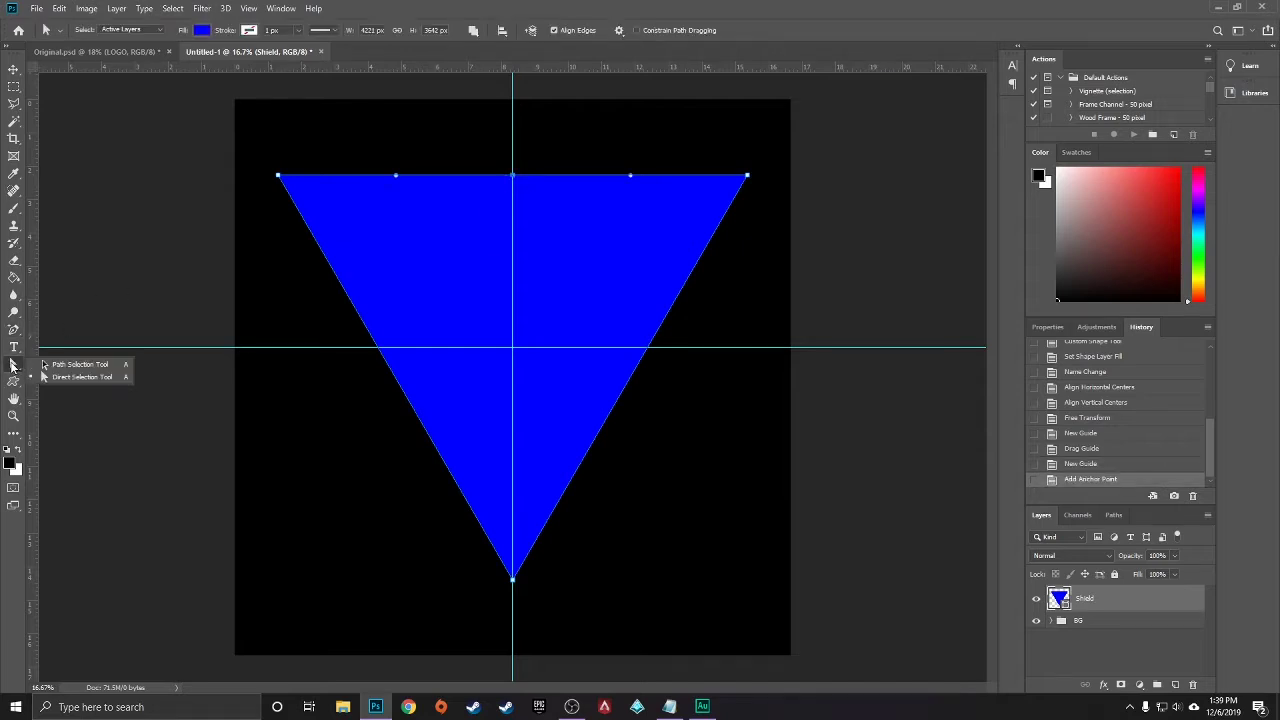
pyautogui.click(119, 379)
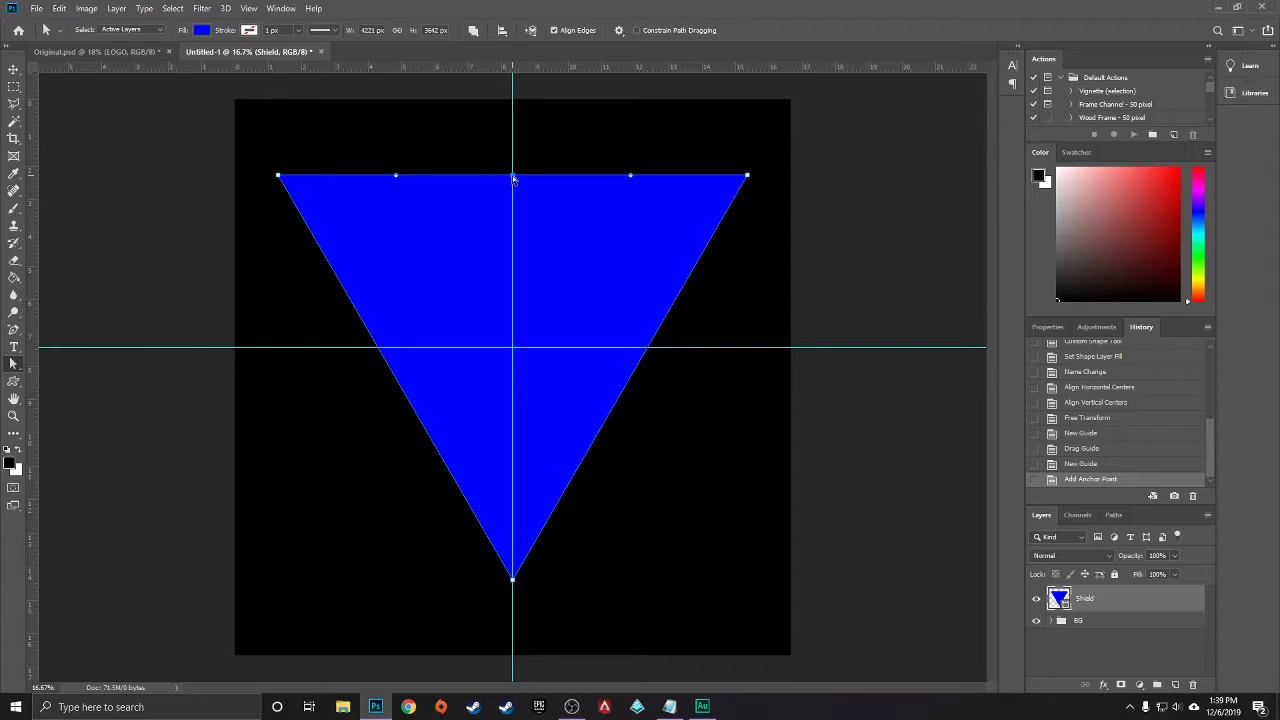
pyautogui.moveTo(513, 177); pyautogui.dragTo(513, 129)
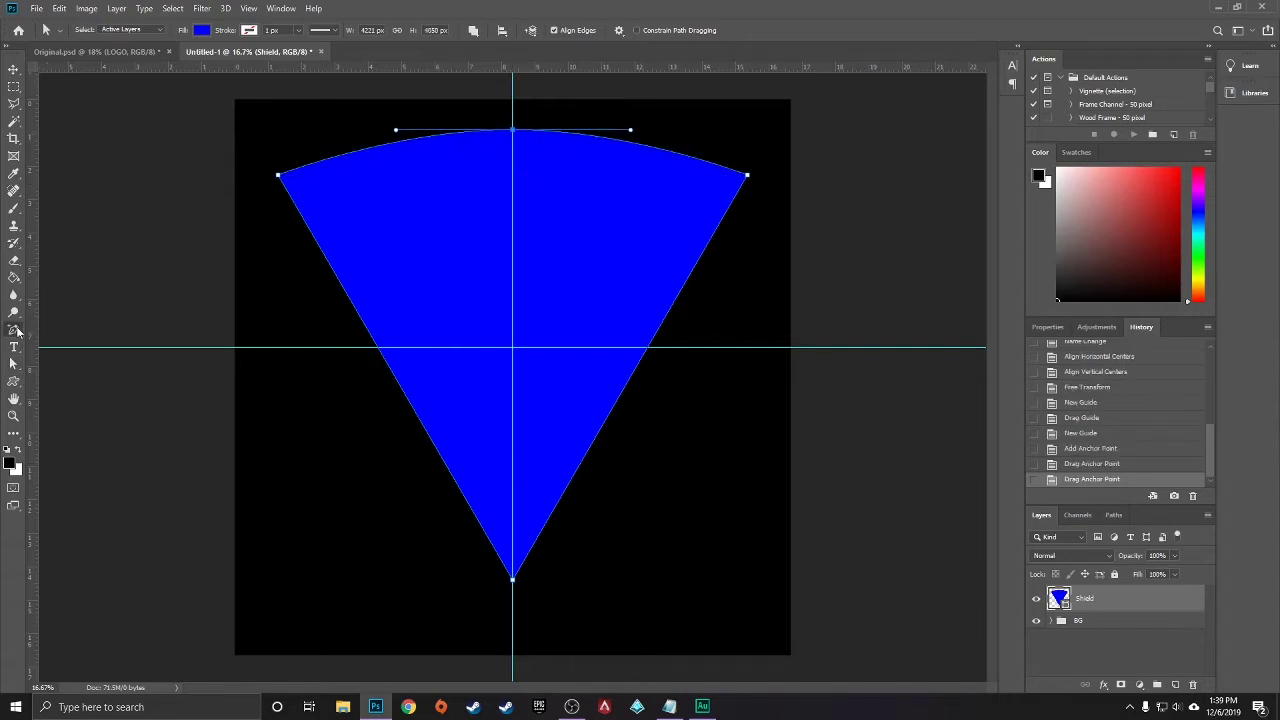
# Add an anchor point on each slanted side of the shape where it meets the horizontal guide
pyautogui.click(14, 329)
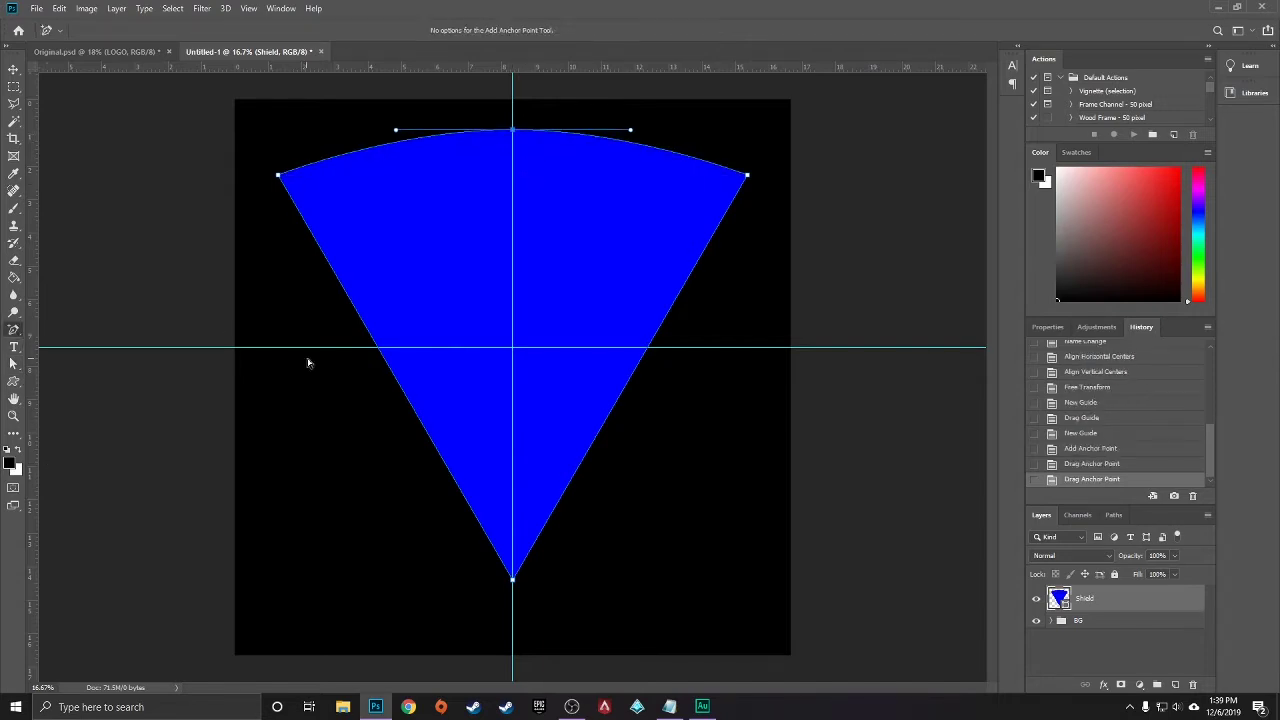
pyautogui.click(378, 349)
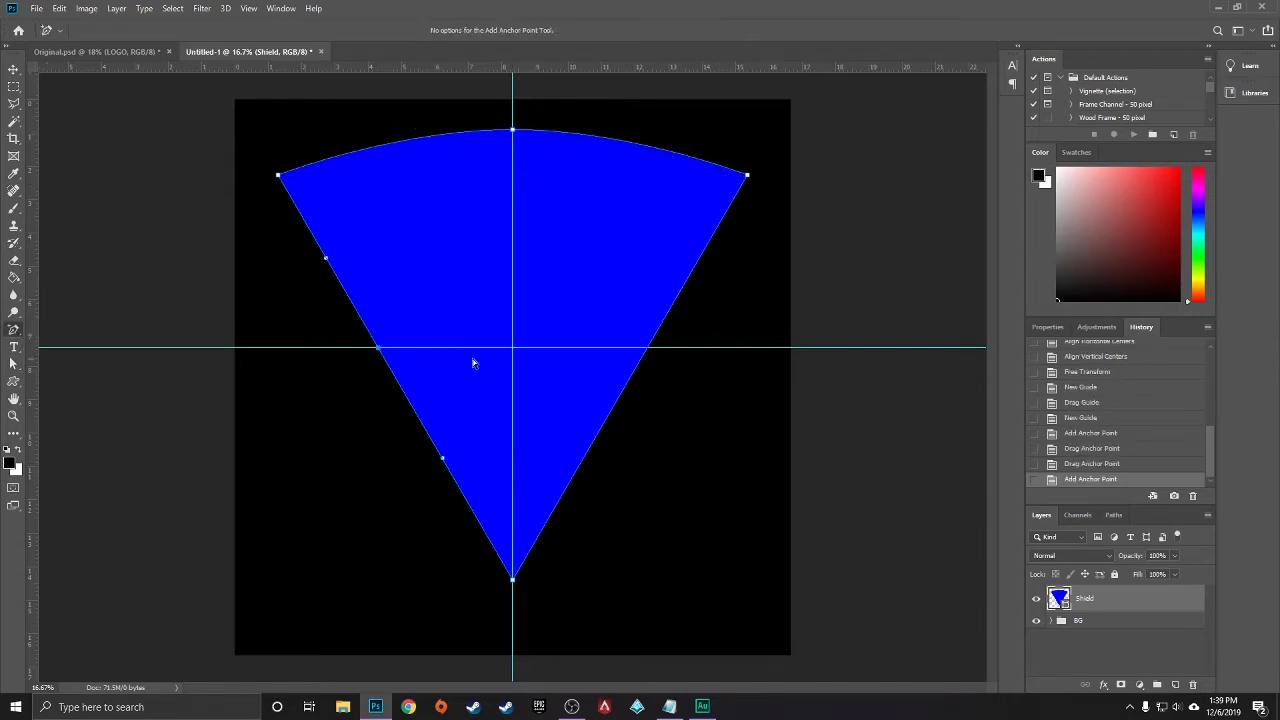
pyautogui.click(649, 350)
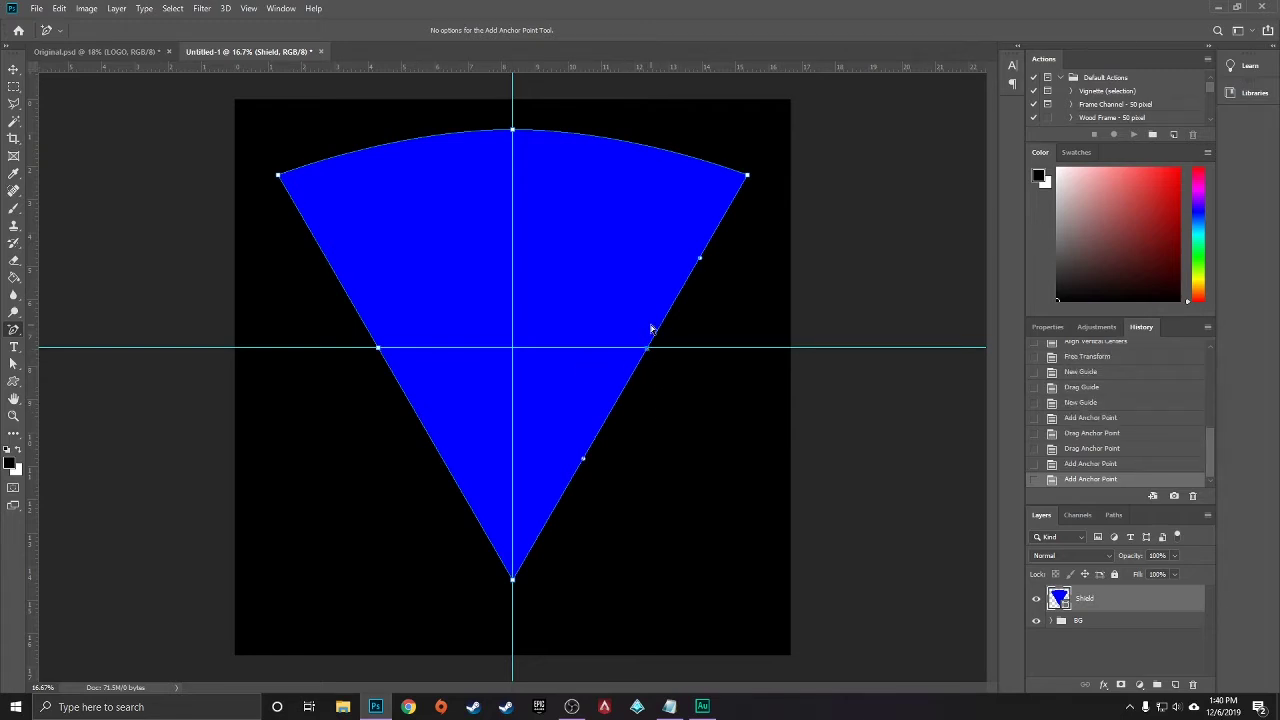
# Move both side anchor points outward along the horizontal guide with Direct Selection, making the shape about 4231 px wide
pyautogui.click(14, 364)
pyautogui.click(63, 378)
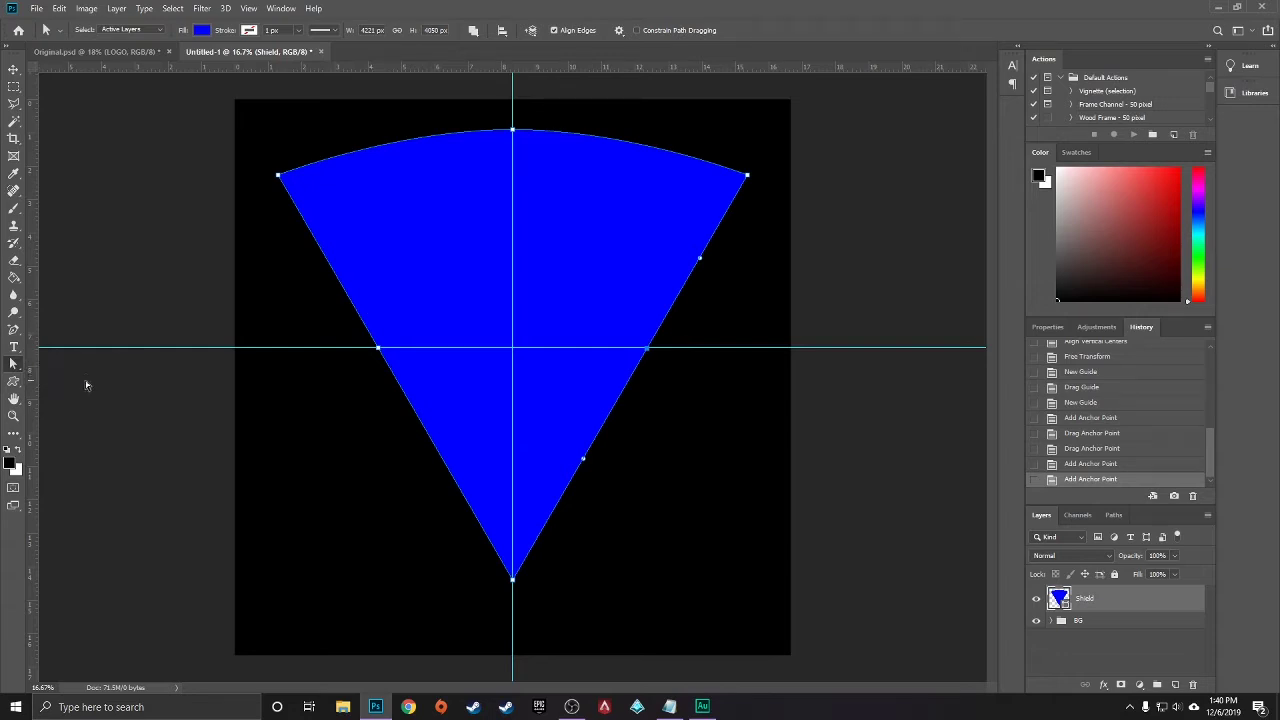
pyautogui.moveTo(379, 349); pyautogui.dragTo(319, 350)
pyautogui.click(648, 350)
pyautogui.moveTo(649, 351); pyautogui.dragTo(699, 352)
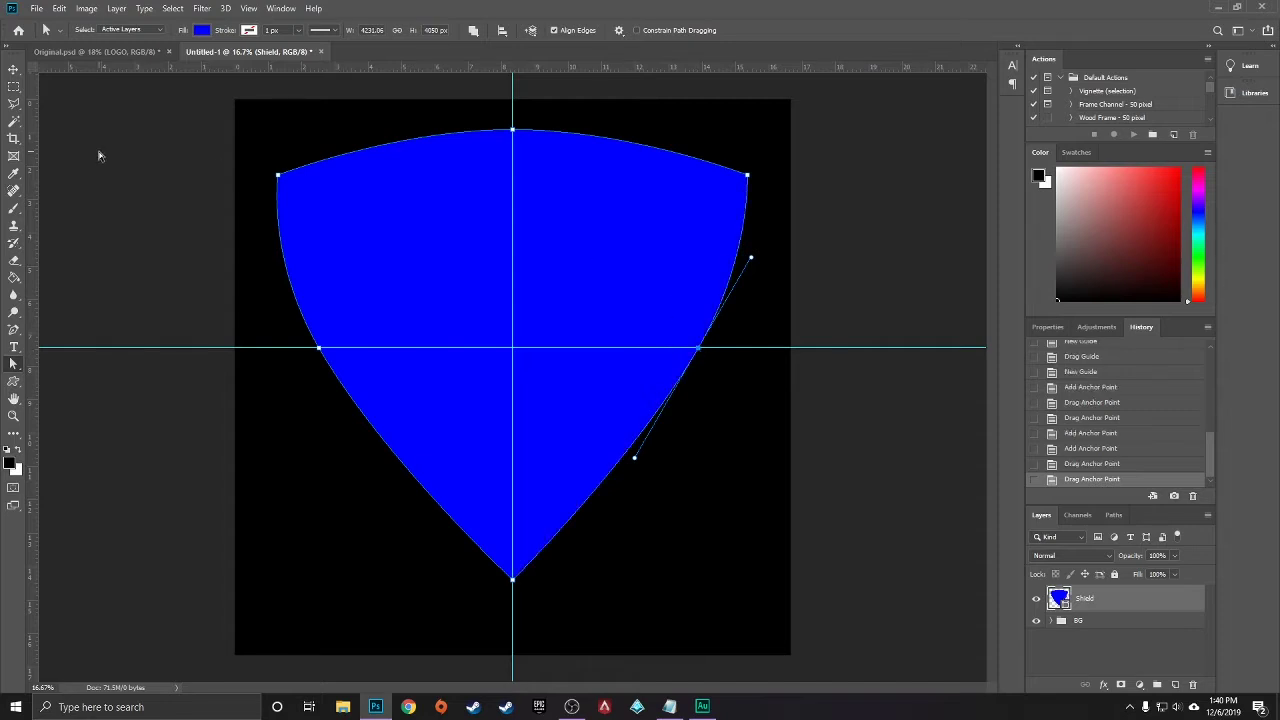
# Move the horizontal guide below the side anchor points and add an anchor point on each side where it crosses
pyautogui.click(13, 71)
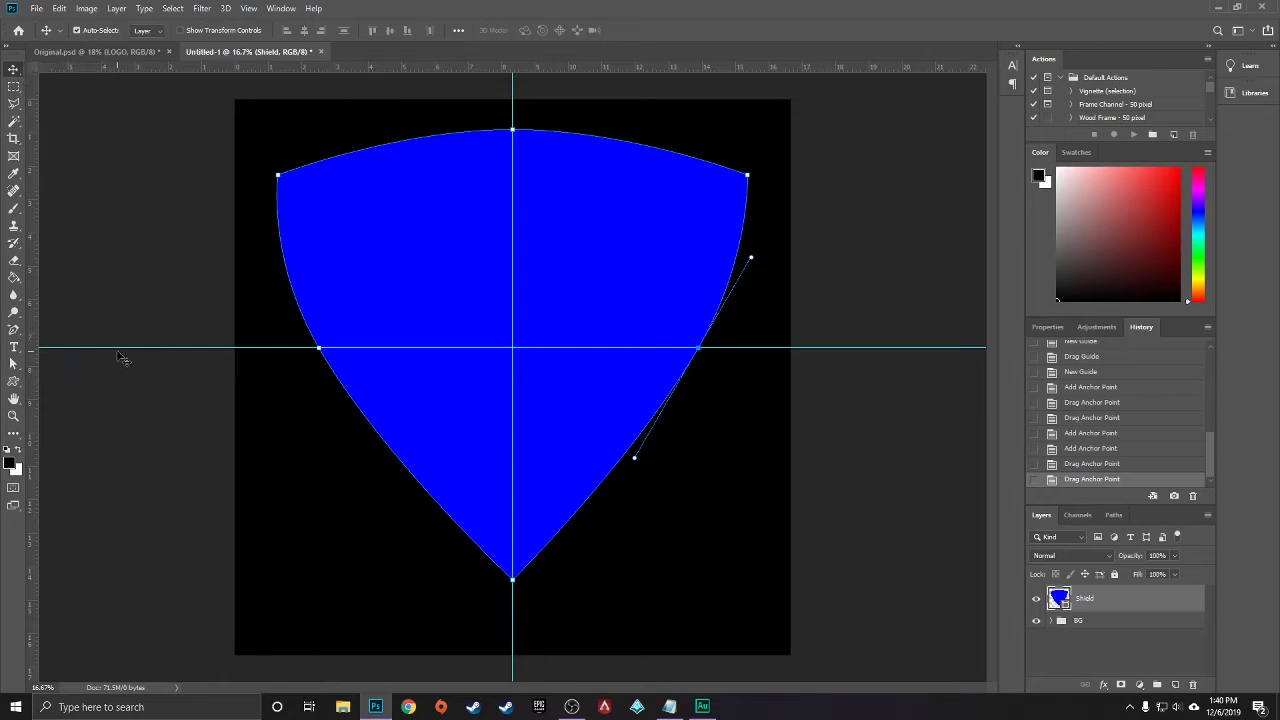
pyautogui.moveTo(117, 349); pyautogui.dragTo(111, 420)
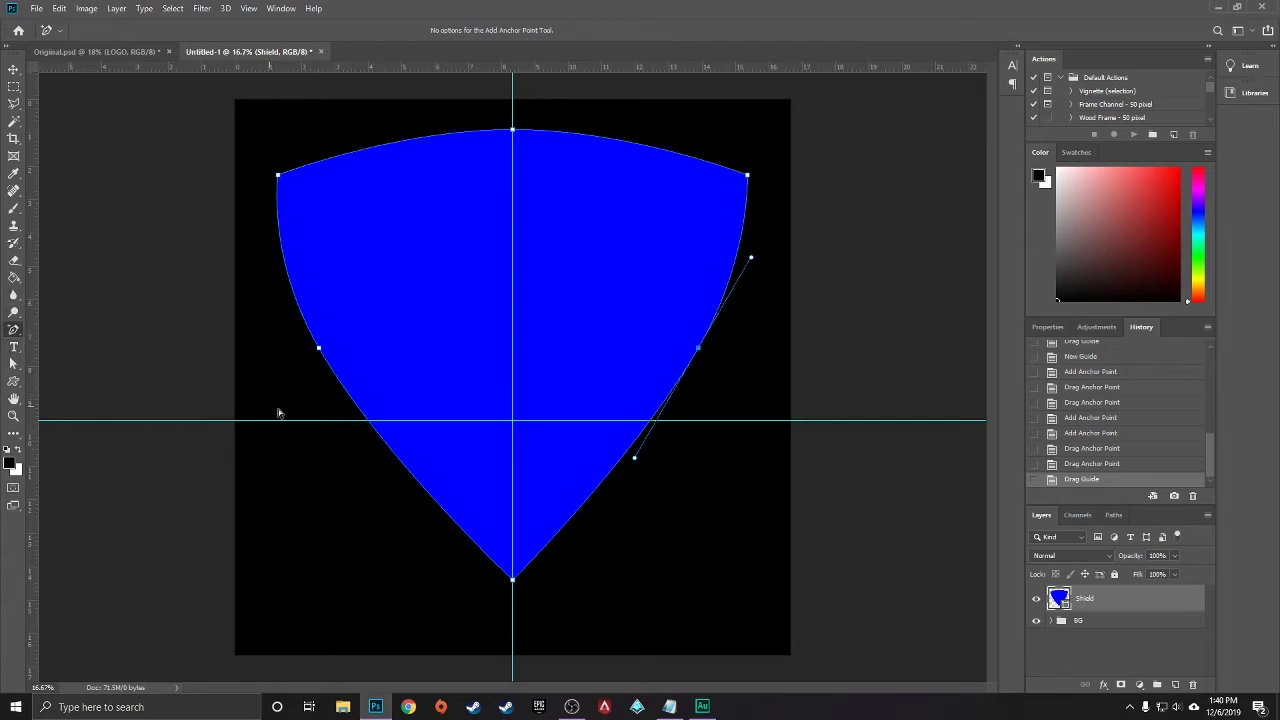
pyautogui.click(370, 421)
pyautogui.click(650, 421)
# Nudge the two new lower anchor points slightly outward along the guide with Direct Selection to round the sides
pyautogui.click(14, 365)
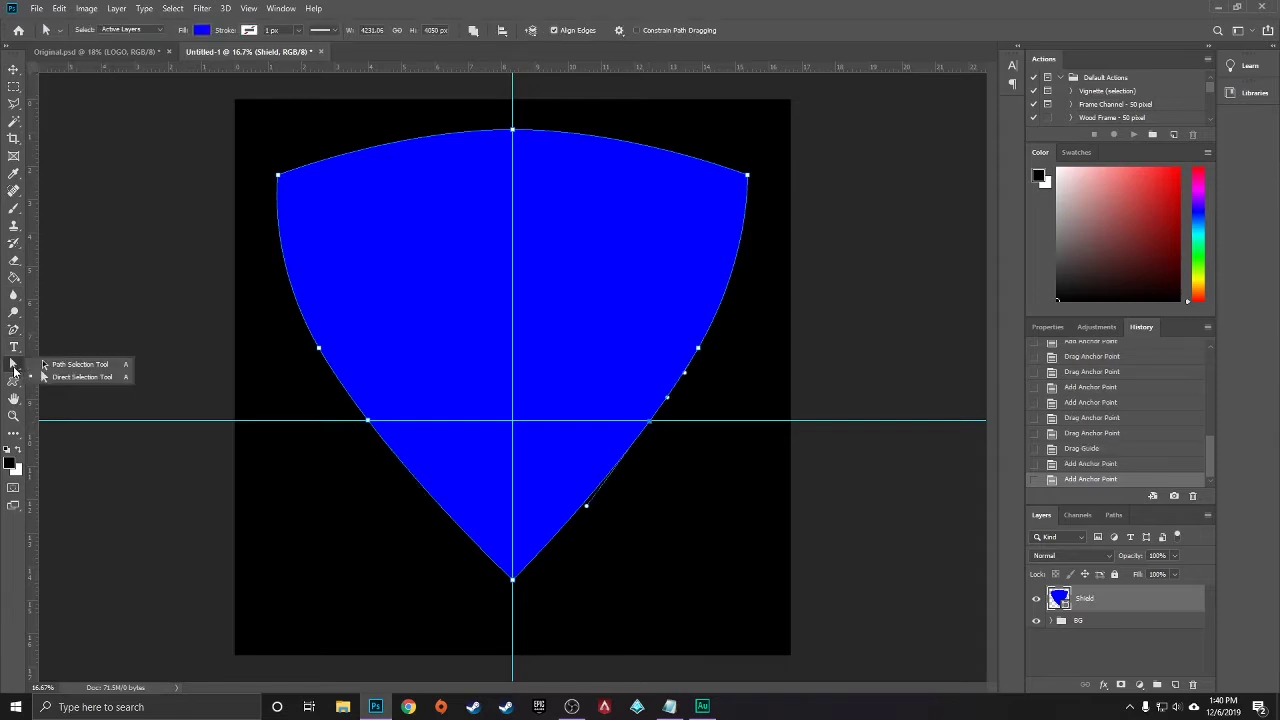
pyautogui.click(55, 379)
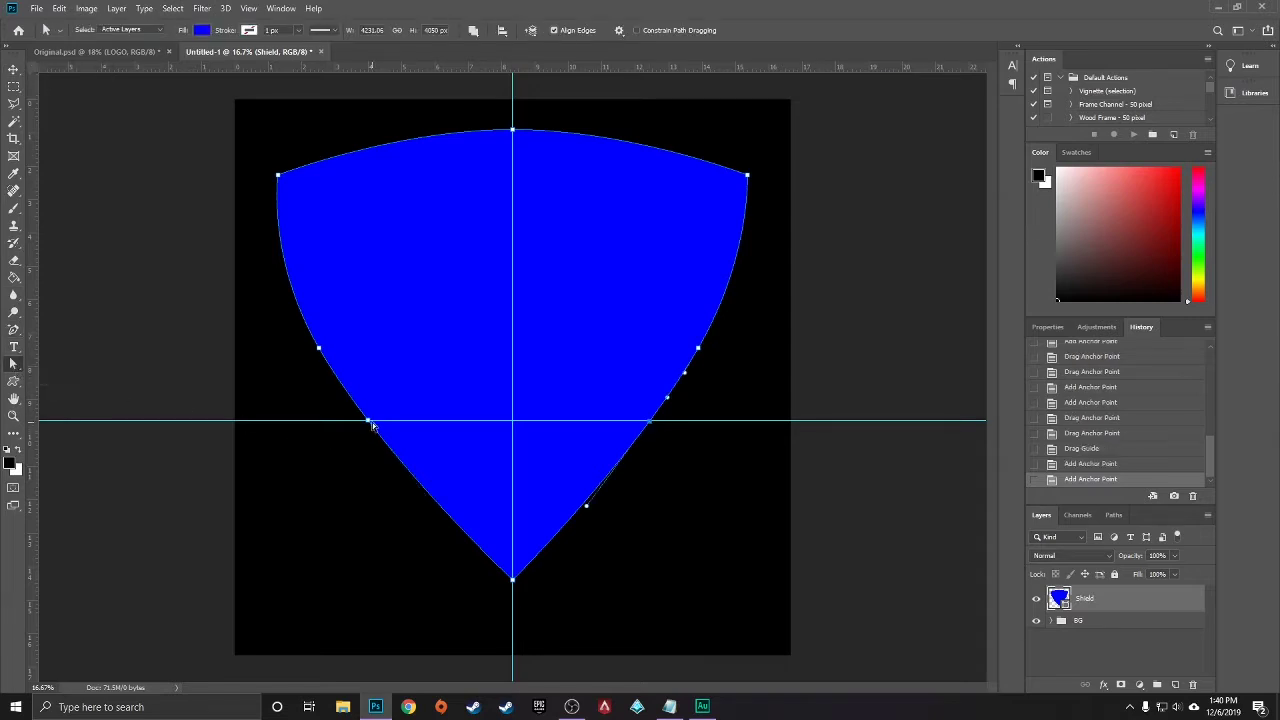
pyautogui.moveTo(368, 424); pyautogui.dragTo(363, 423)
pyautogui.click(650, 422)
pyautogui.moveTo(652, 425); pyautogui.dragTo(656, 423)
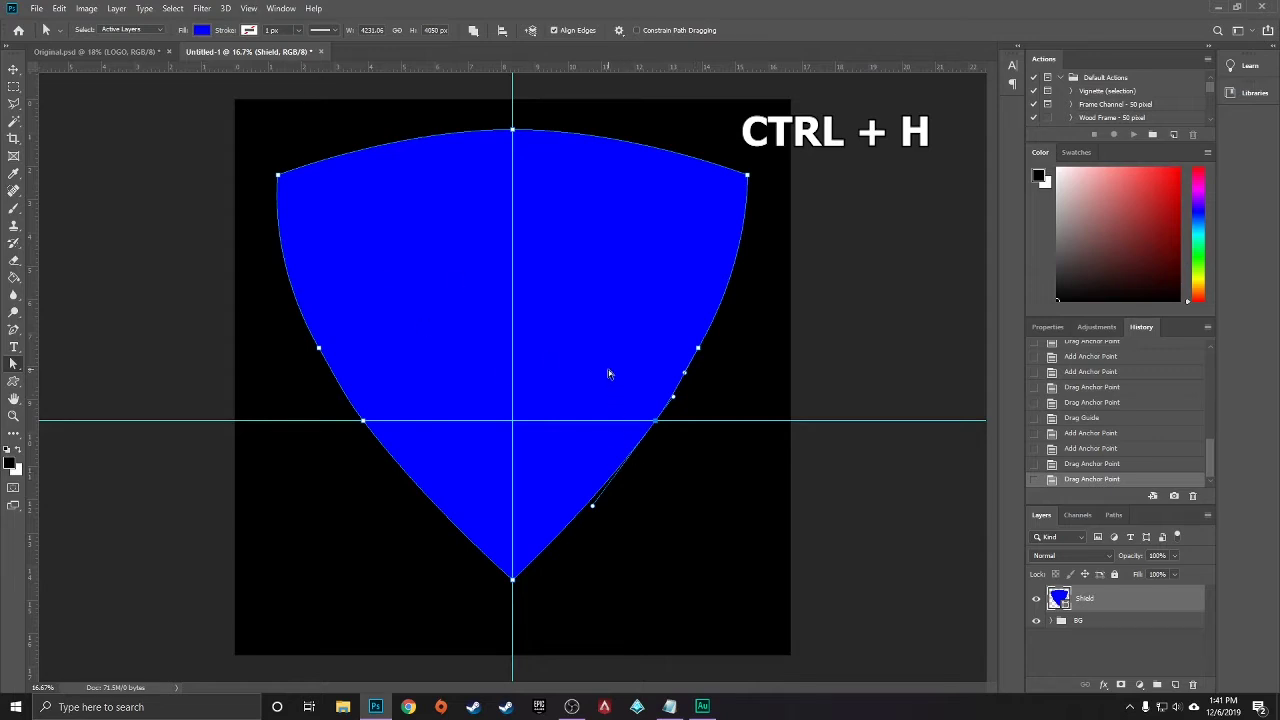
# Check the shield outline with guides and path hidden, and move the horizontal guide down to the canvas's bottom edge
pyautogui.hotkey('ctrl', 'h')
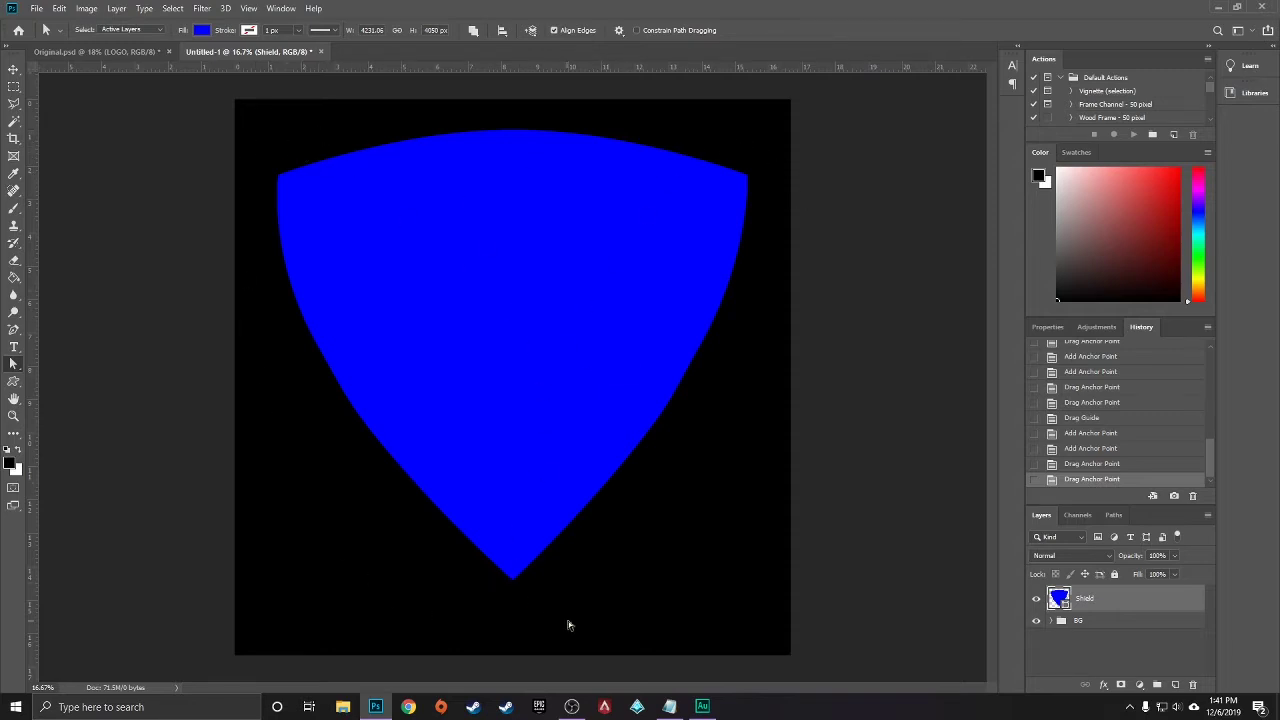
pyautogui.hotkey('ctrl', 'h')
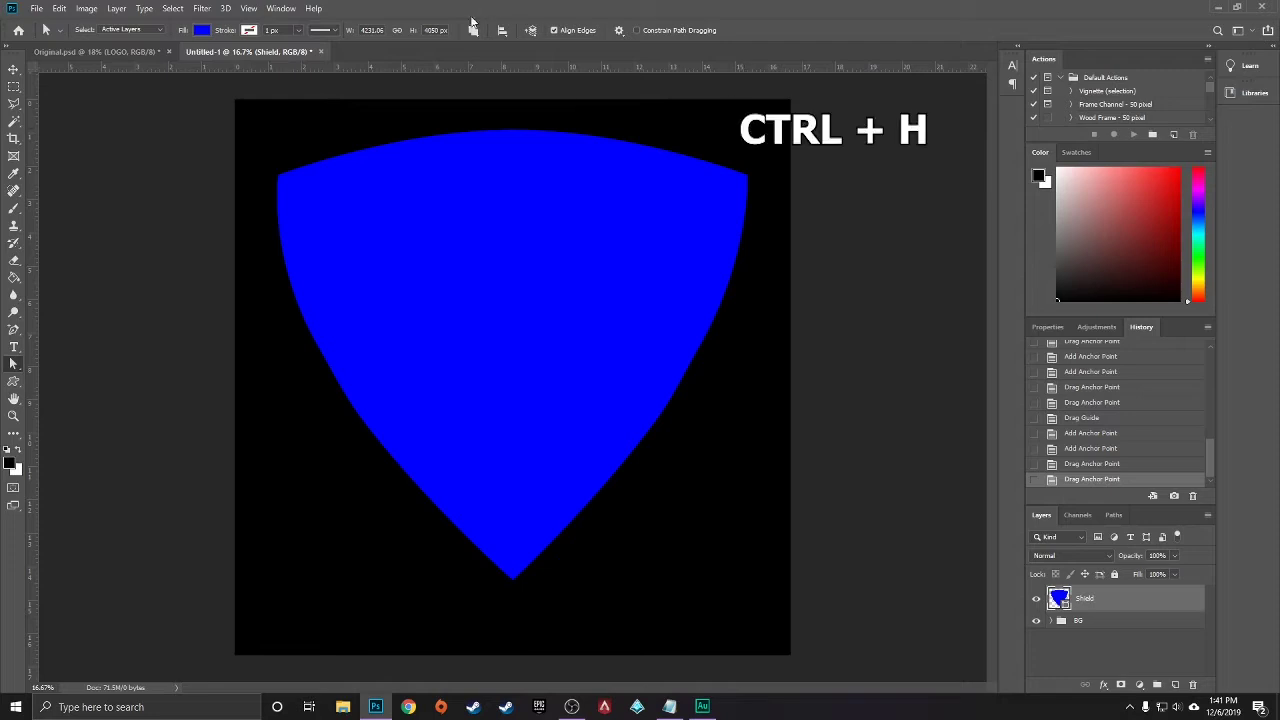
pyautogui.hotkey('ctrl', 'h')
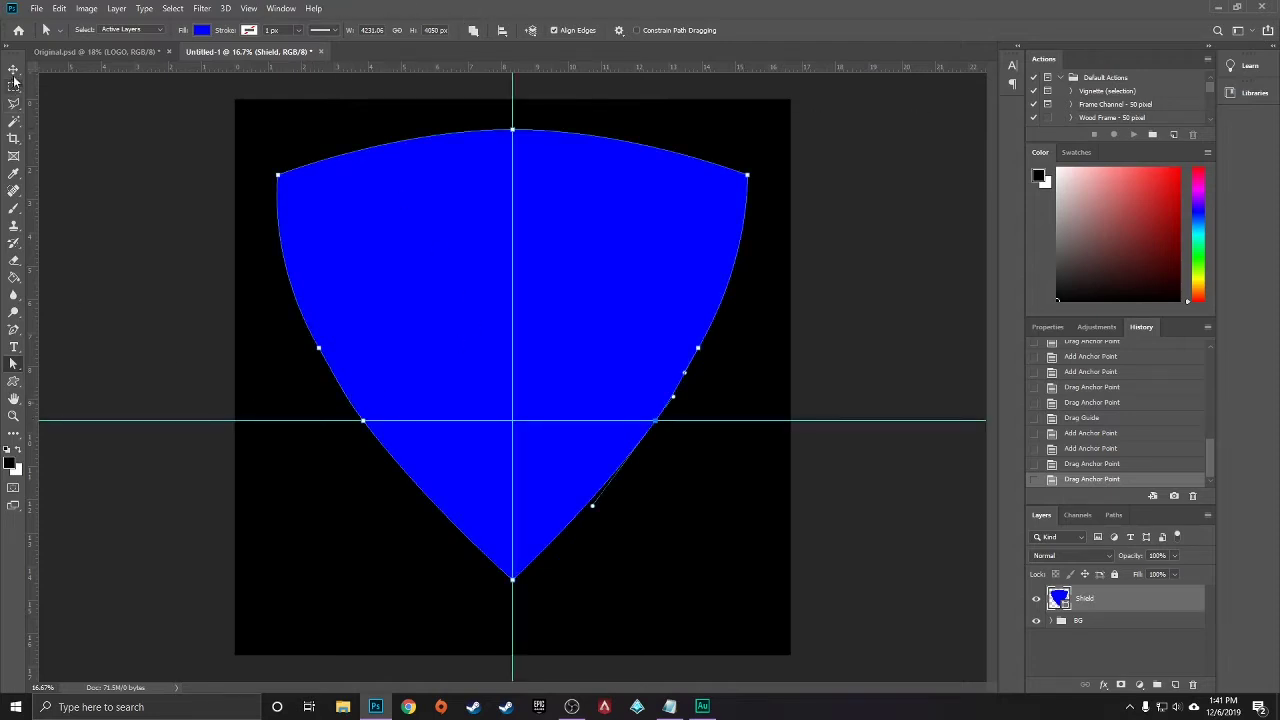
pyautogui.press('v')
pyautogui.moveTo(177, 421); pyautogui.dragTo(182, 657)
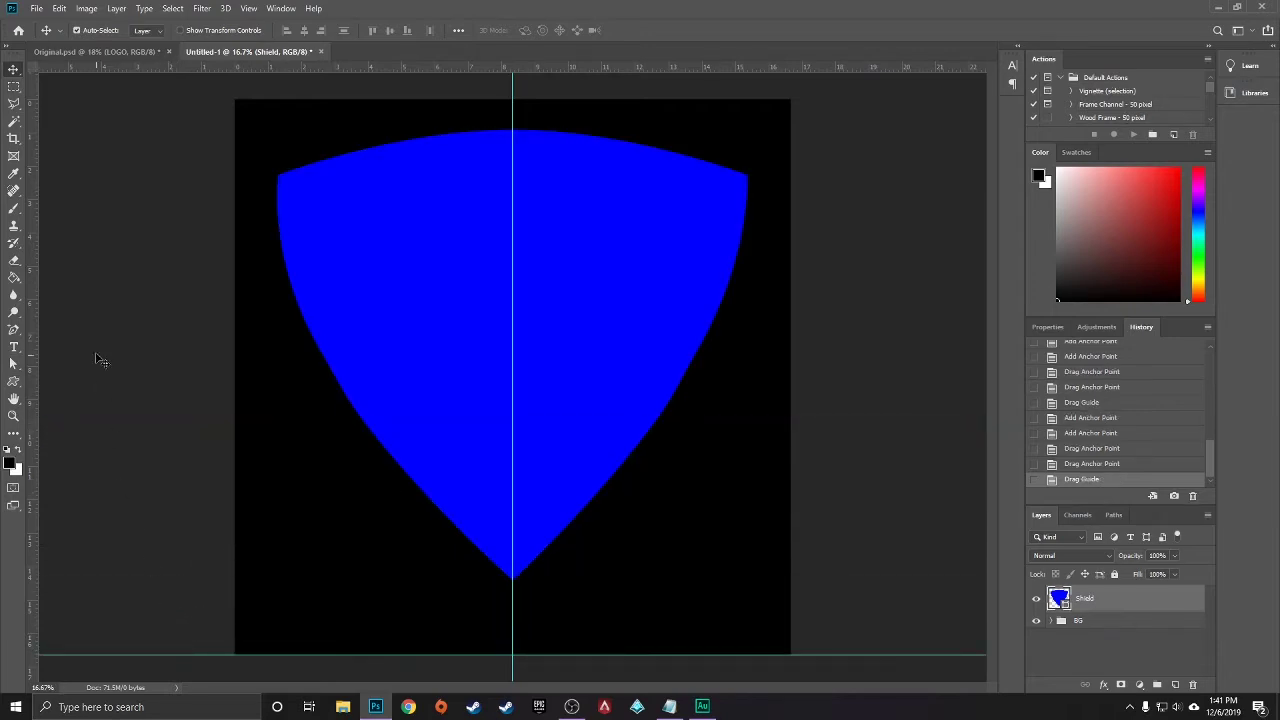
pyautogui.press('m')
pyautogui.hotkey('ctrl', 'shift', 'i')
pyautogui.hotkey('ctrl', 'd')
# Rasterize the Shield layer and delete its right half by inverting a rectangular selection made left of the vertical guide
pyautogui.rightClick(1100, 600)
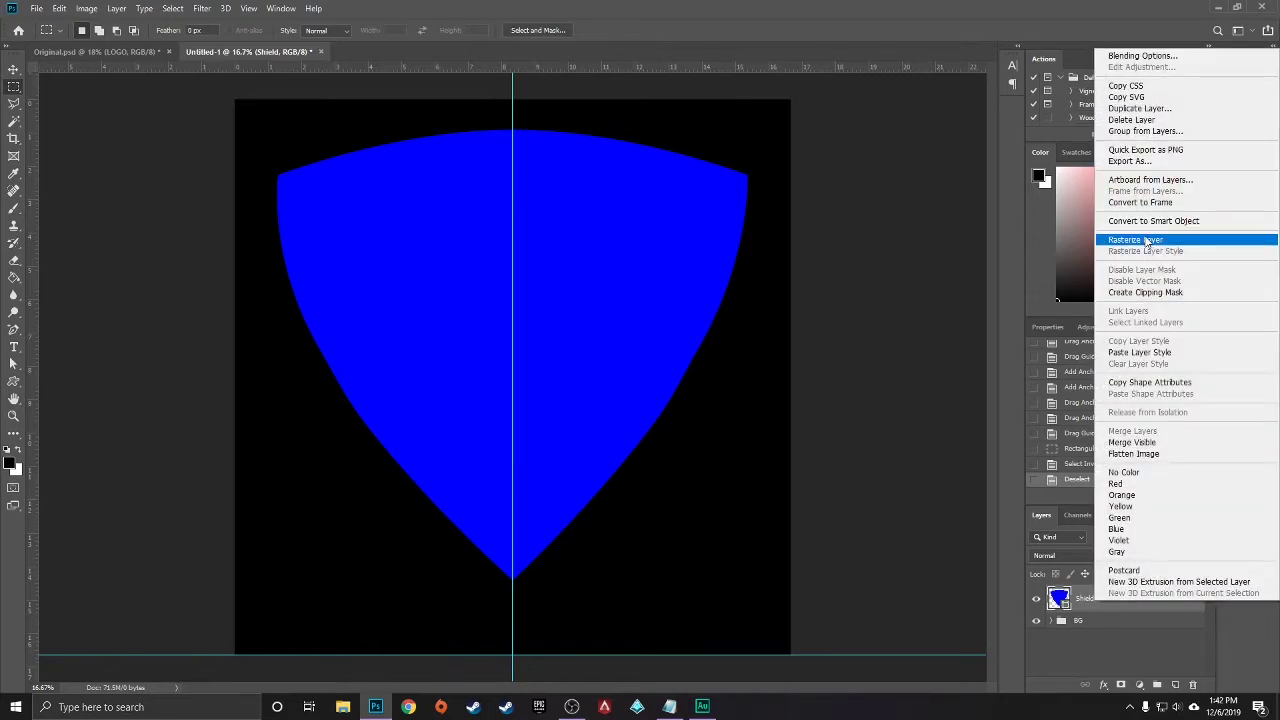
pyautogui.click(1142, 239)
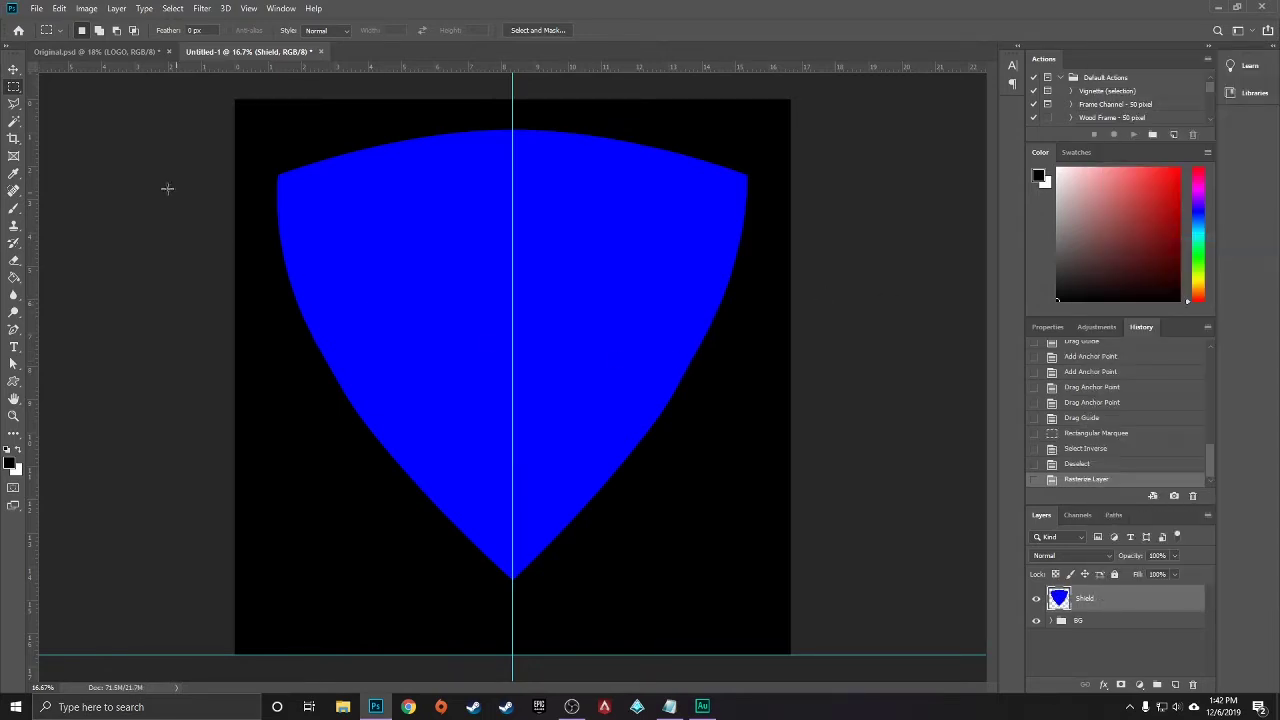
pyautogui.rightClick(18, 88)
pyautogui.click(86, 88)
pyautogui.moveTo(234, 97); pyautogui.dragTo(511, 630)
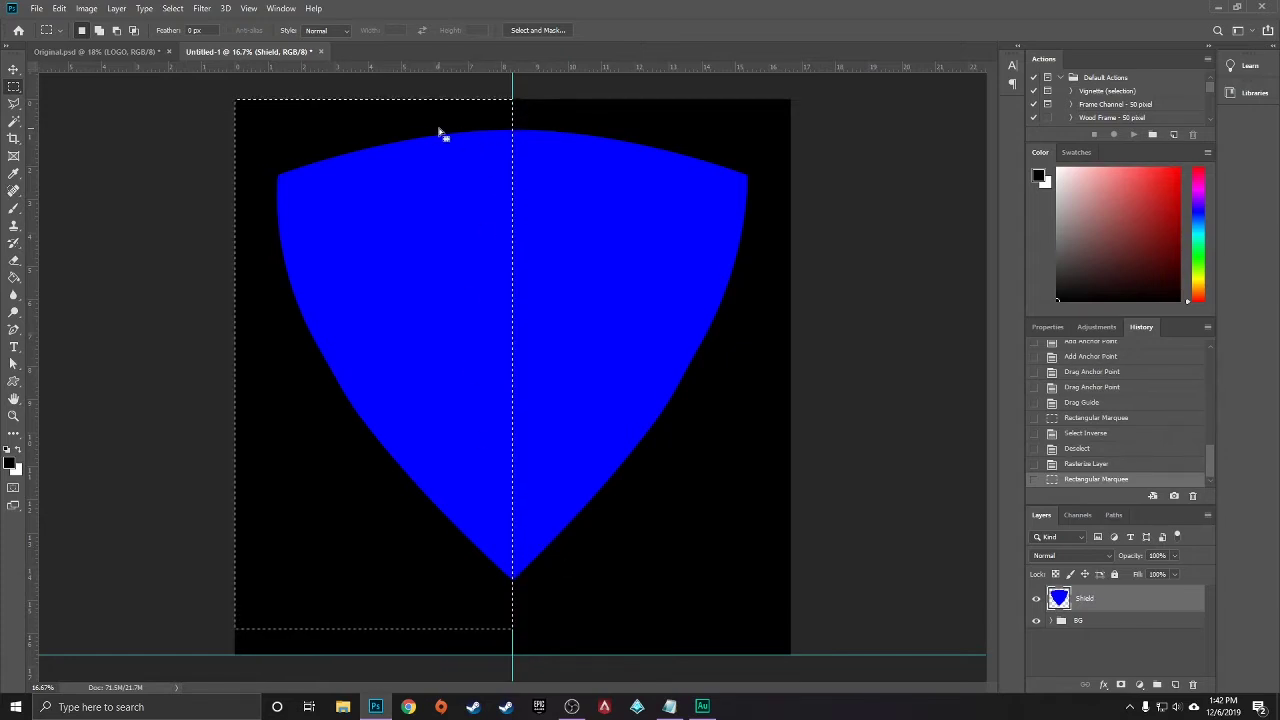
pyautogui.rightClick(440, 133)
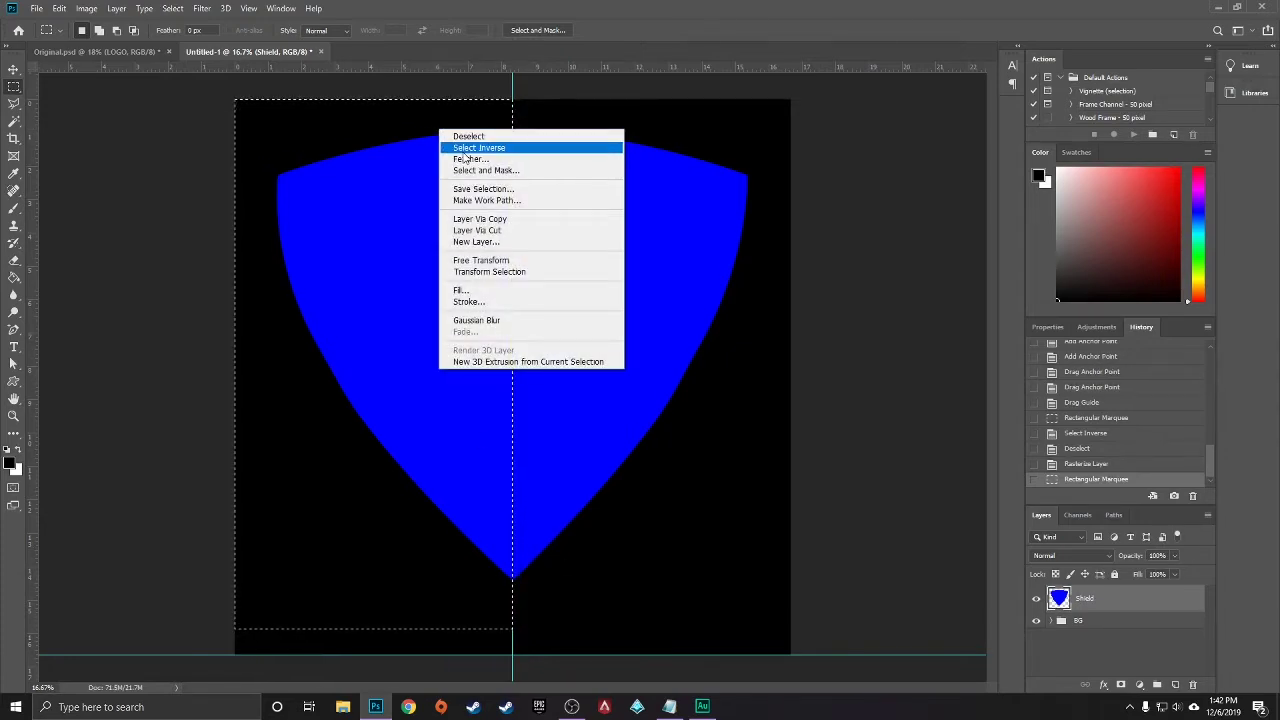
pyautogui.click(455, 147)
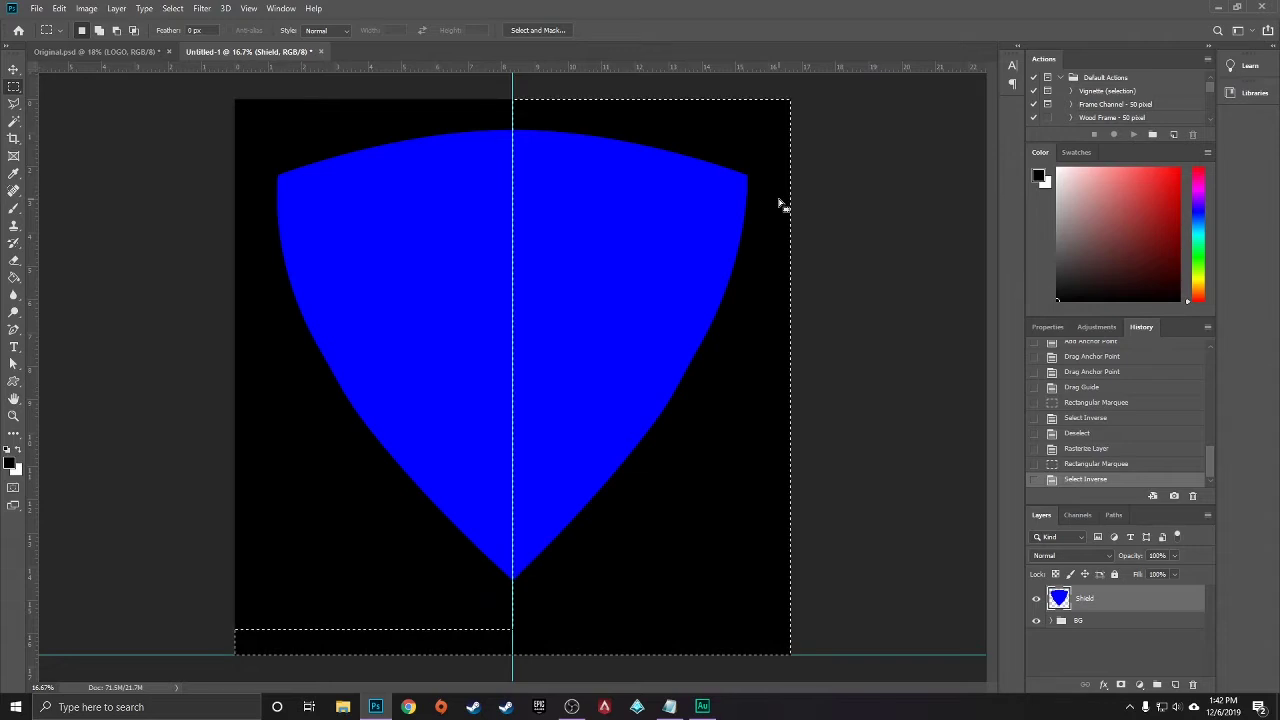
pyautogui.press('Delete')
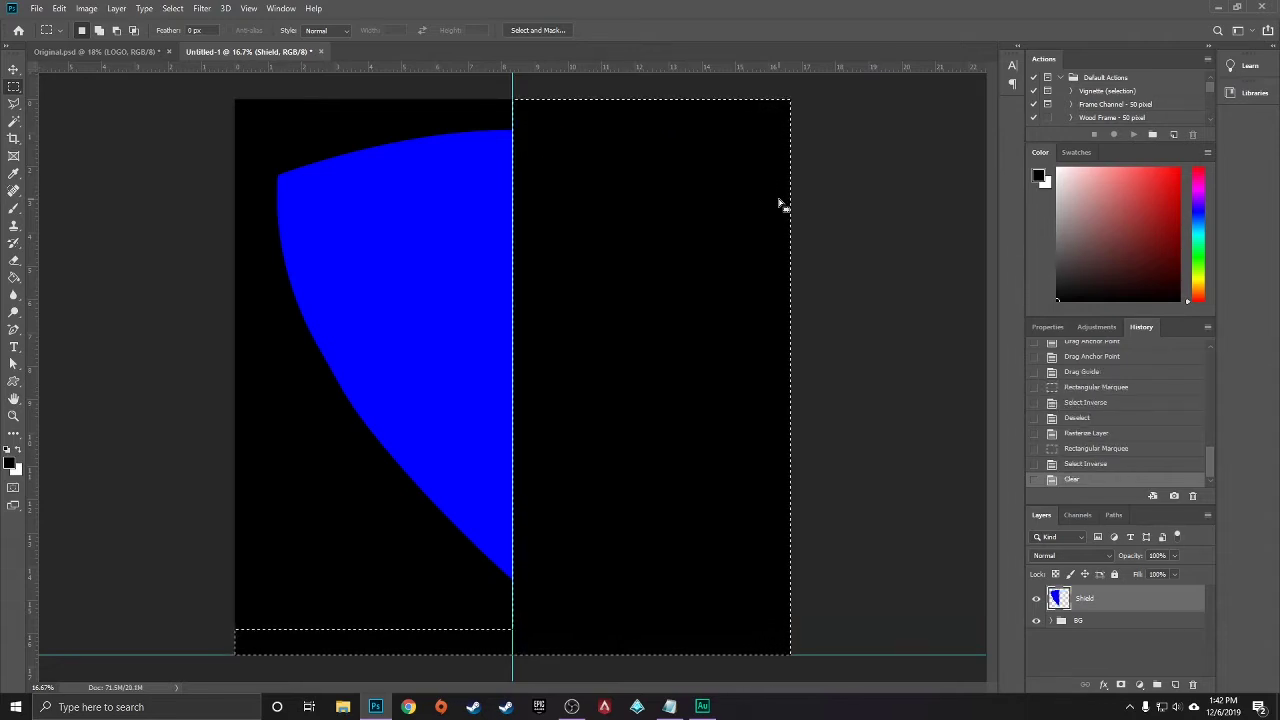
pyautogui.hotkey('ctrl', 'd')
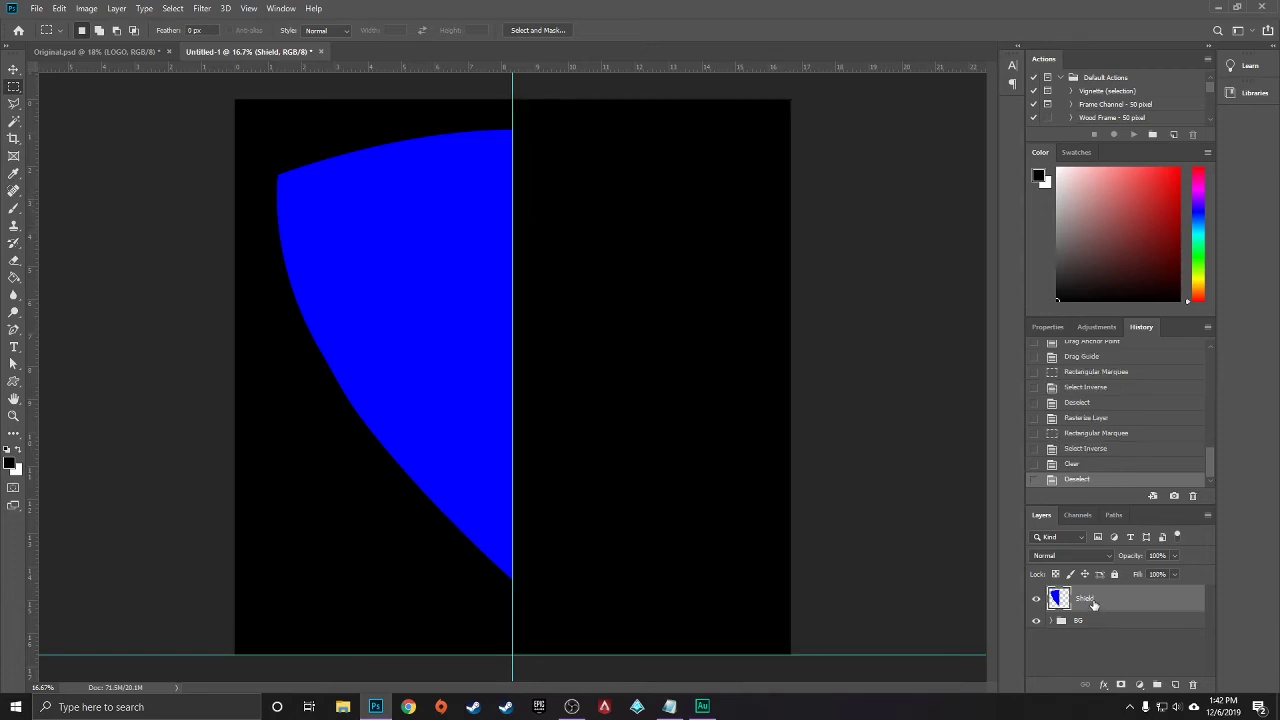
# Duplicate the half-shield layer, flip the copy horizontally, and align it against the original's straight edge with the guides hidden
pyautogui.hotkey('ctrl', 'j')
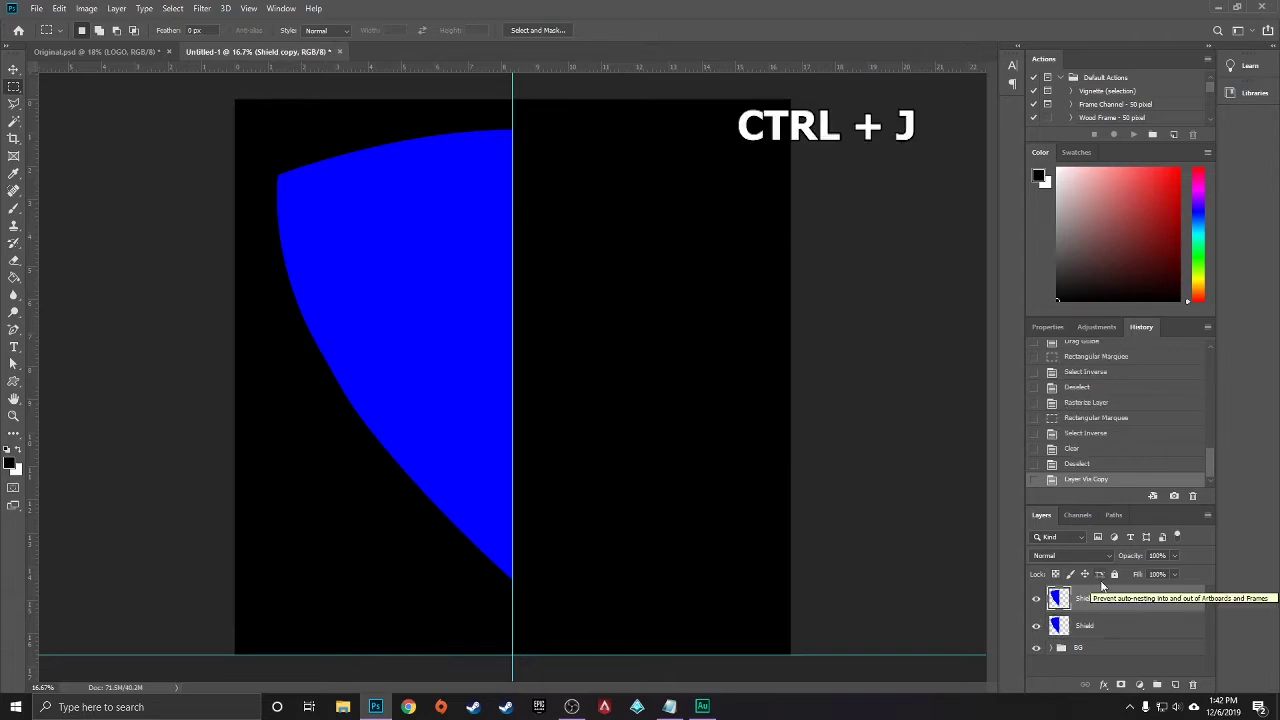
pyautogui.press('v')
pyautogui.click(59, 8)
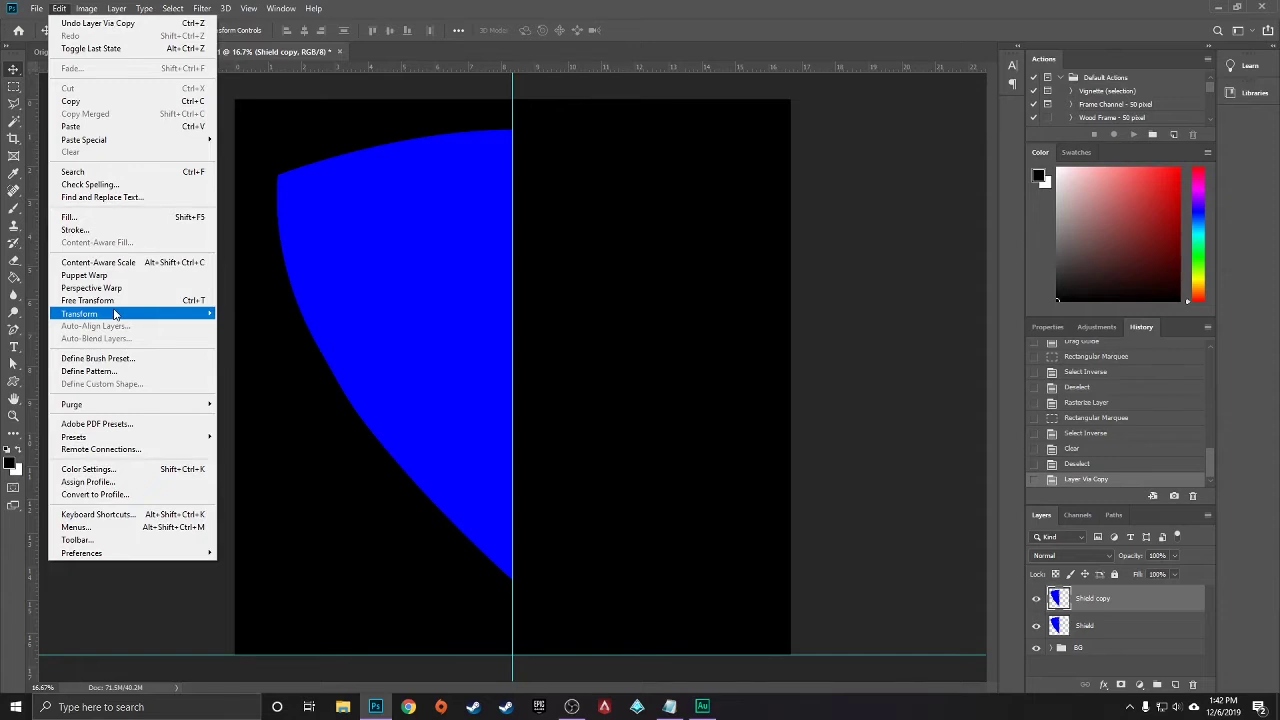
pyautogui.moveTo(118, 314)
pyautogui.click(262, 463)
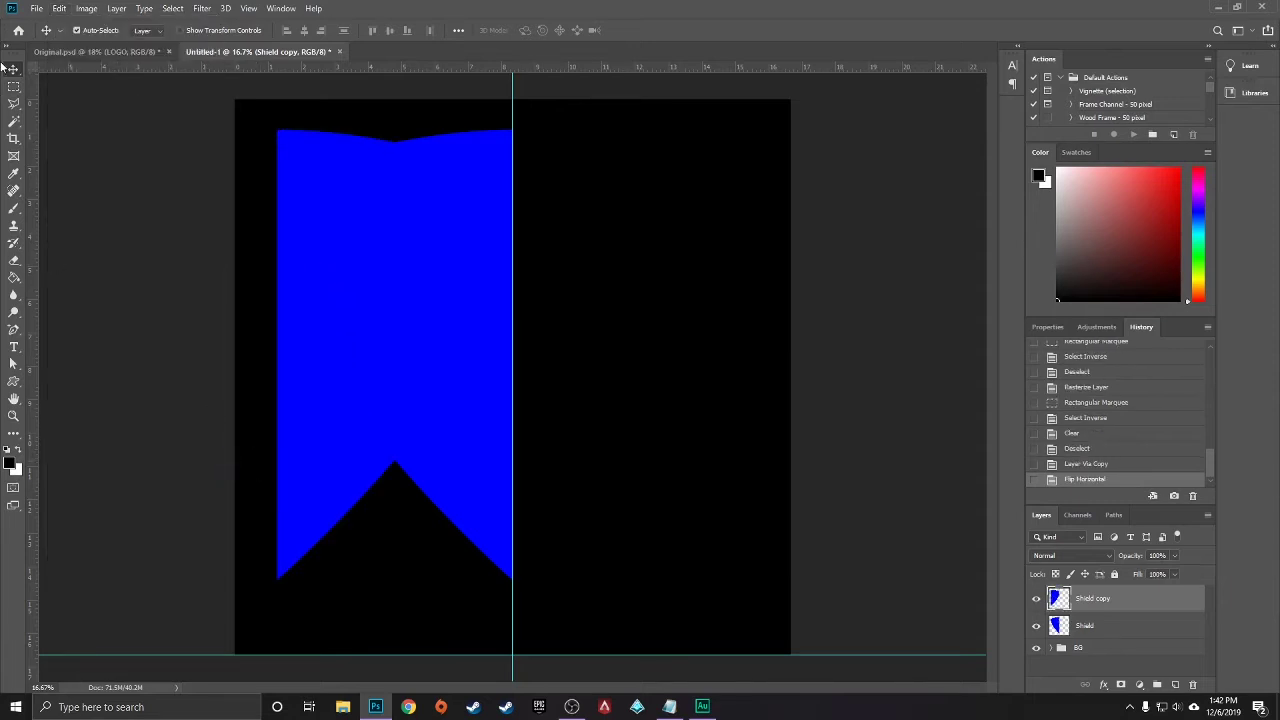
pyautogui.moveTo(390, 214); pyautogui.dragTo(586, 221)
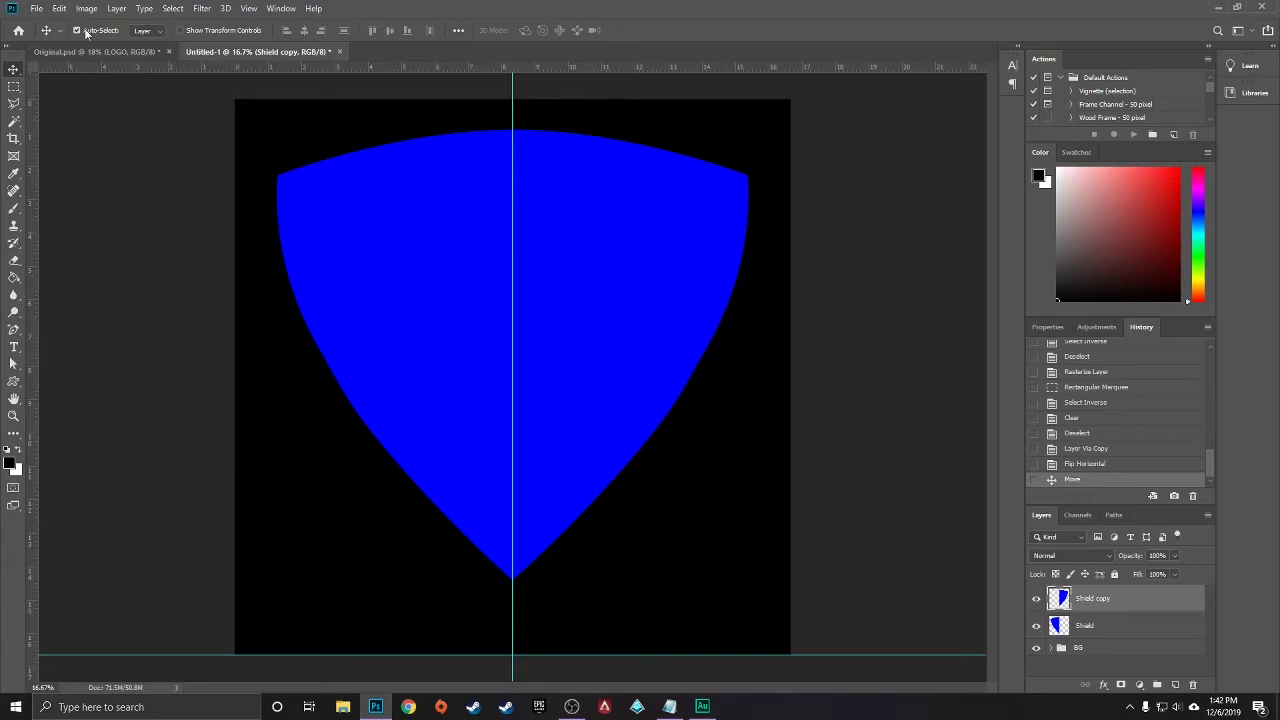
pyautogui.hotkey('ctrl', 'h')
pyautogui.moveTo(616, 243); pyautogui.dragTo(612, 242)
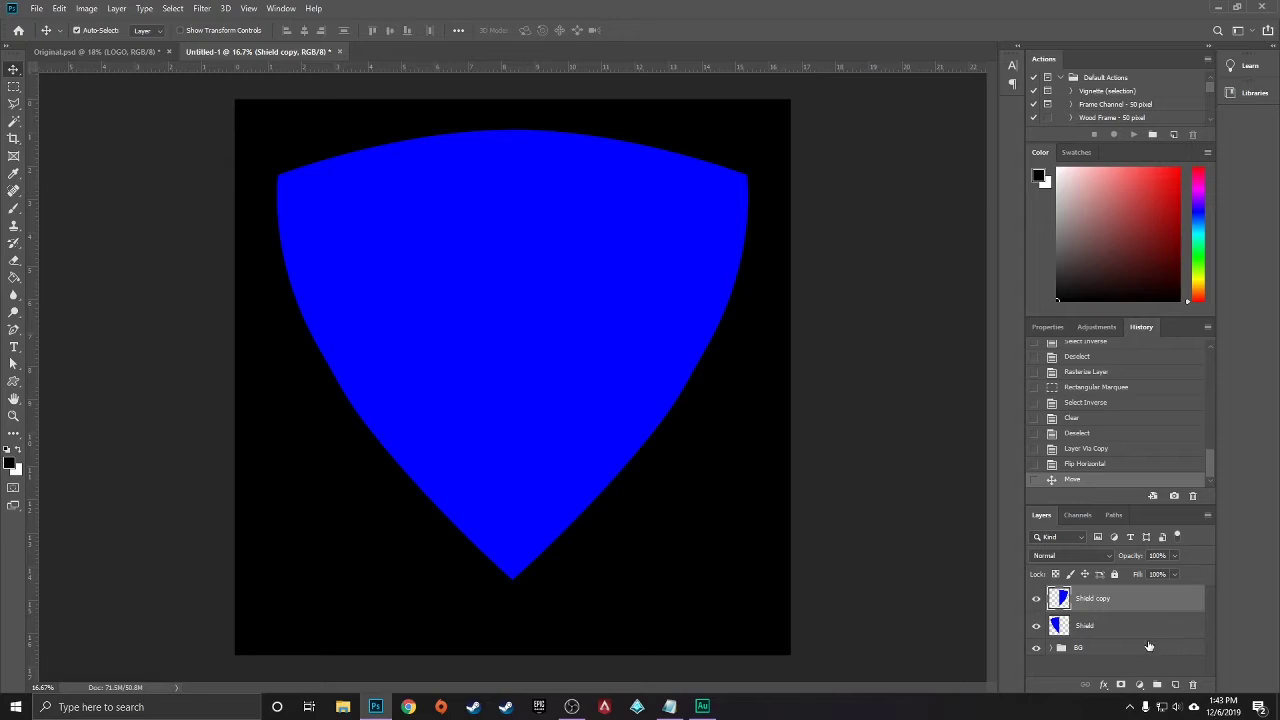
# Merge the two shield half layers into one and rename it "Shield Base"
pyautogui.keyDown('ctrl'); pyautogui.click(1112, 630); pyautogui.keyUp('ctrl')
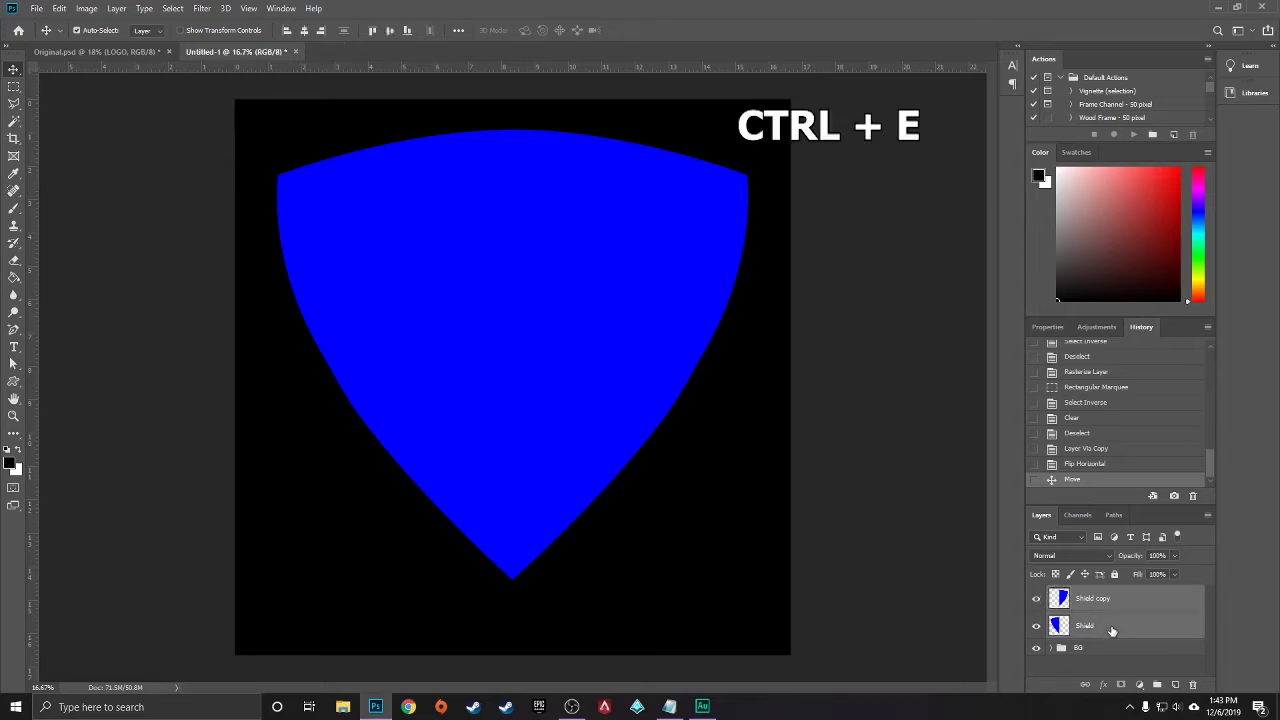
pyautogui.hotkey('ctrl', 'e')
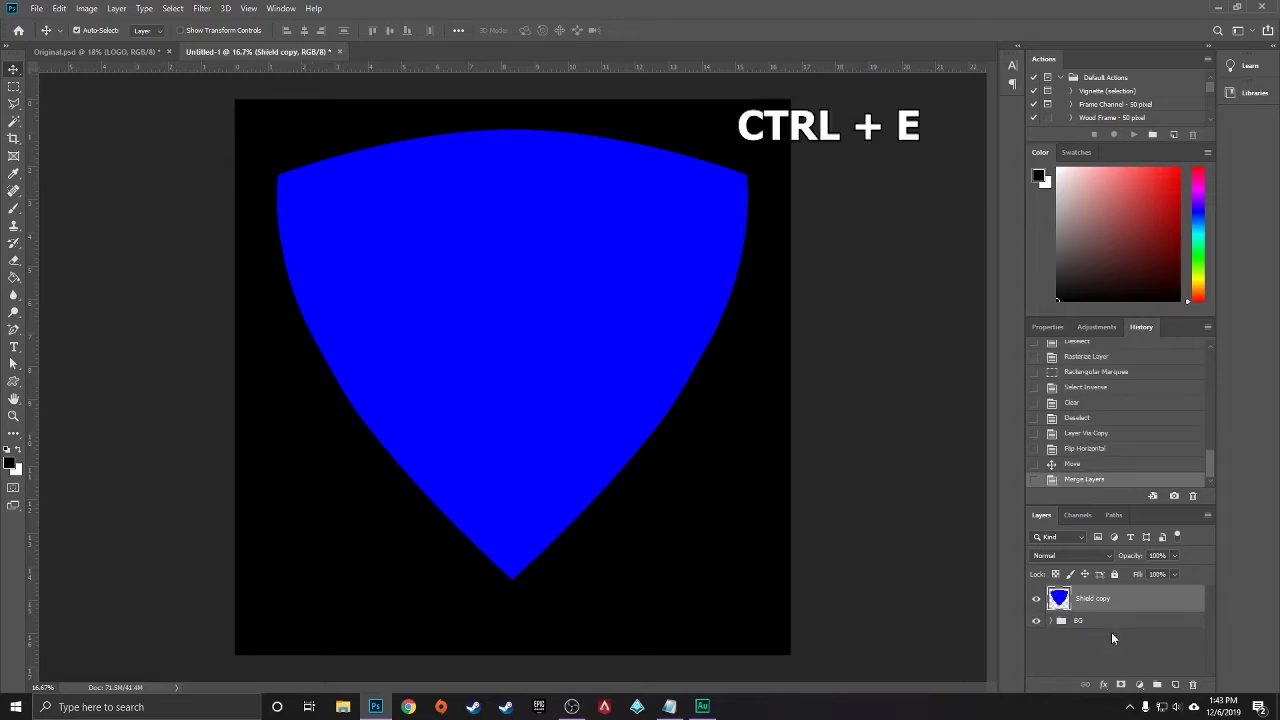
pyautogui.doubleClick(1090, 600)
pyautogui.write('Shield B')
pyautogui.write('ase')
pyautogui.press('Return')
# Center the Shield Base layer horizontally and vertically on the canvas
pyautogui.click(304, 30)
pyautogui.click(389, 30)
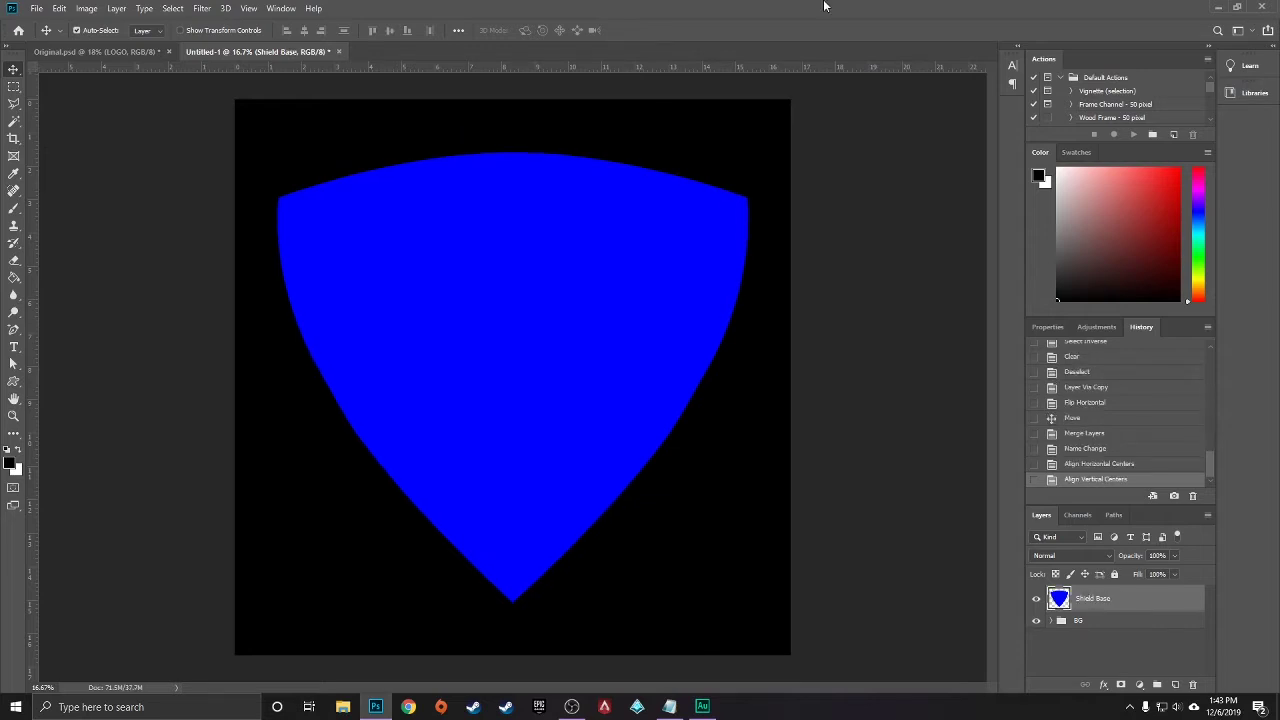
# Add a Gradient Overlay effect to the Shield Base layer through its blending options
pyautogui.rightClick(1093, 605)
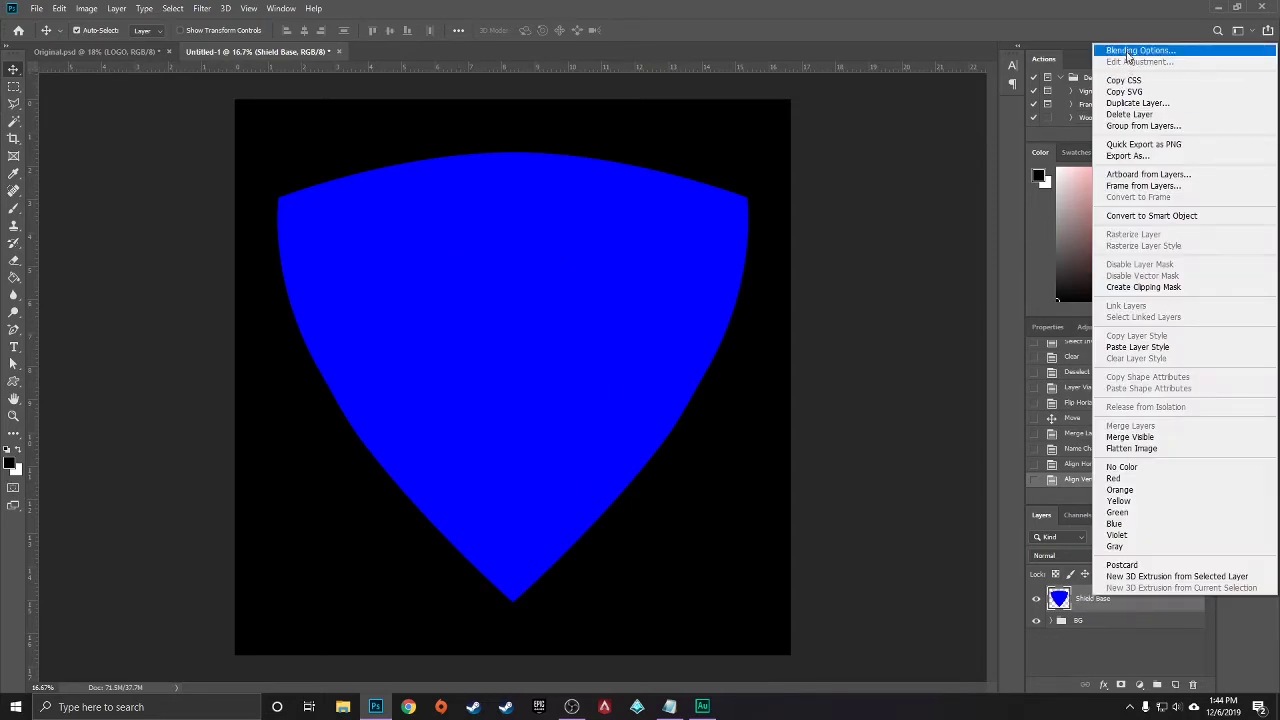
pyautogui.click(1128, 52)
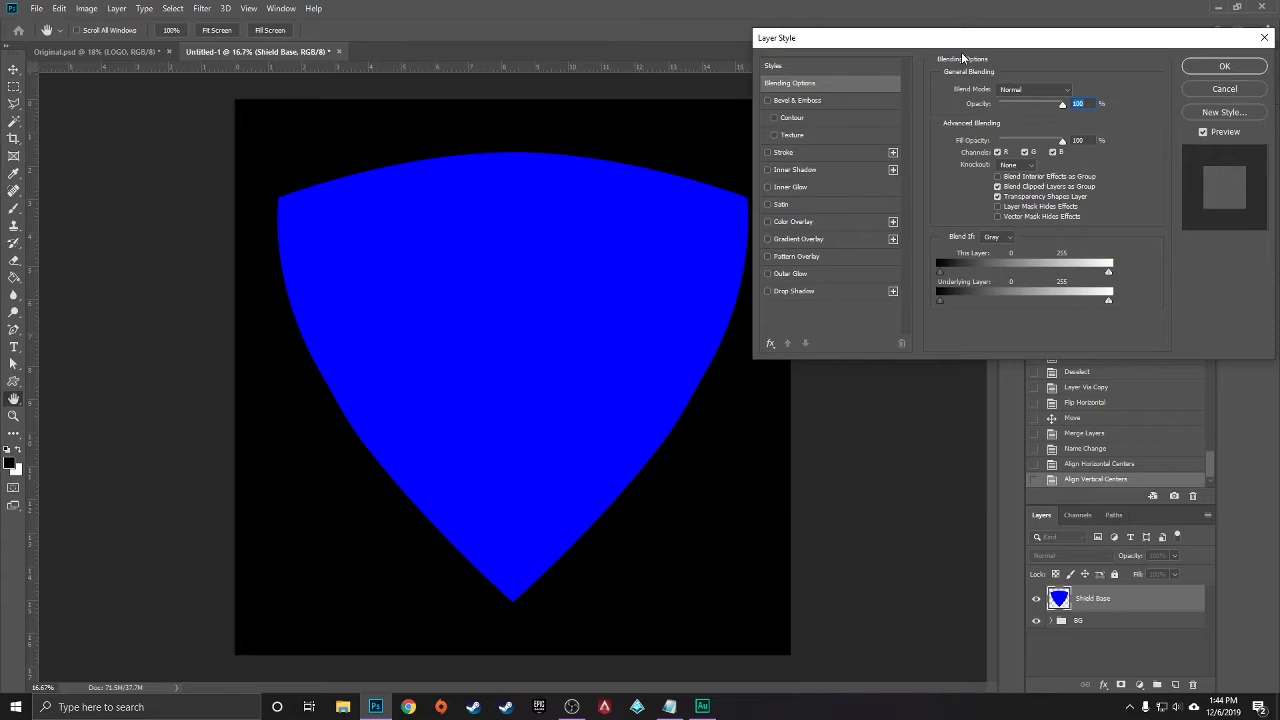
pyautogui.click(814, 238)
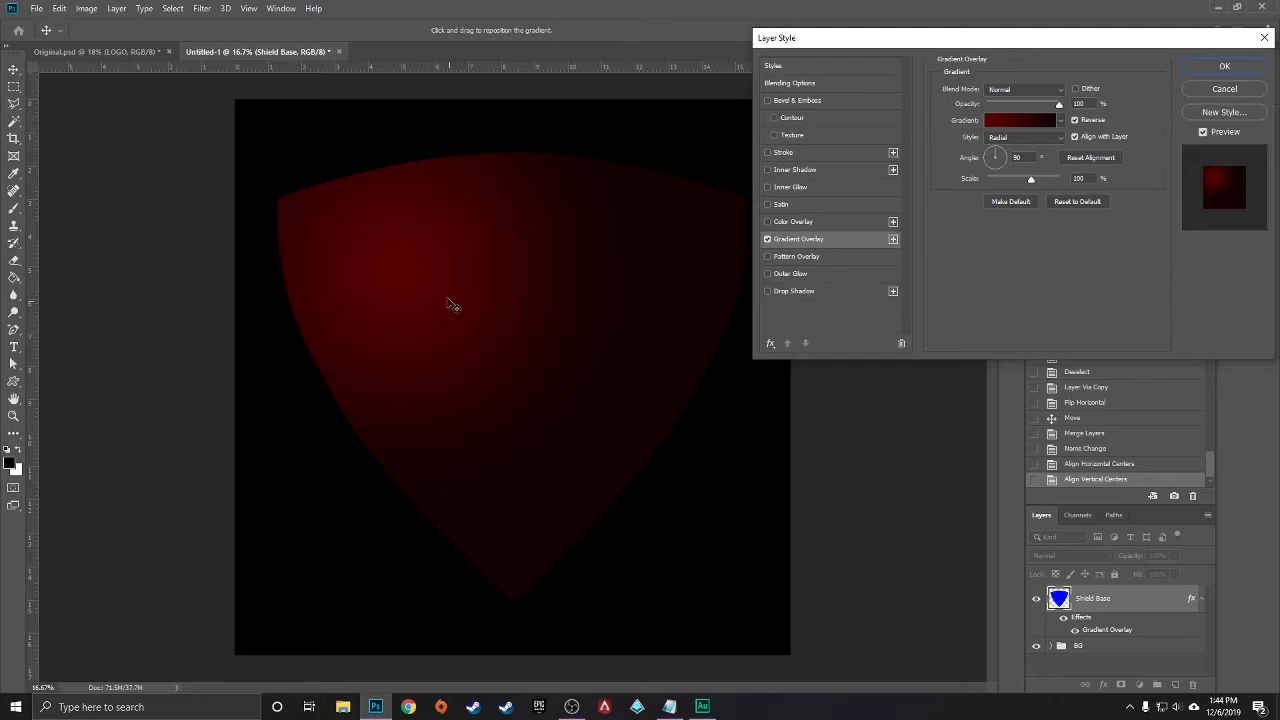
pyautogui.moveTo(1002, 37); pyautogui.dragTo(895, 54)
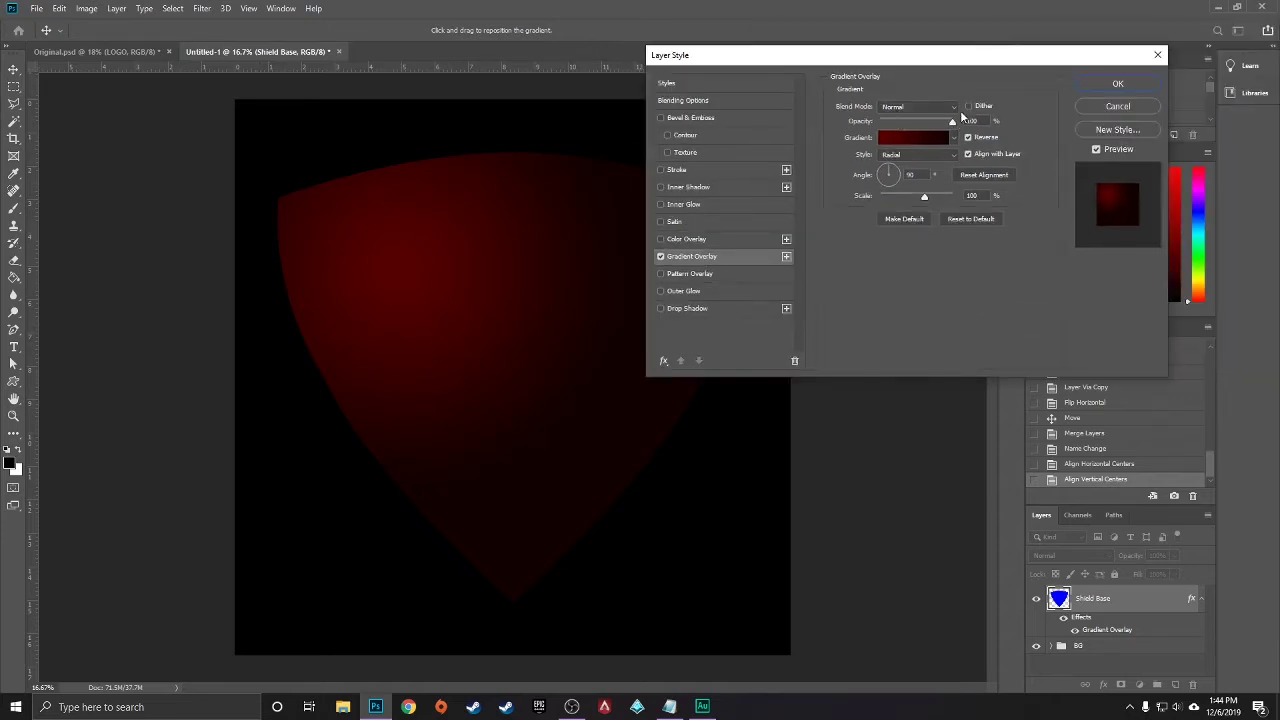
# Set the start color stop of the Shield Base gradient overlay to dark navy 000413
pyautogui.click(925, 140)
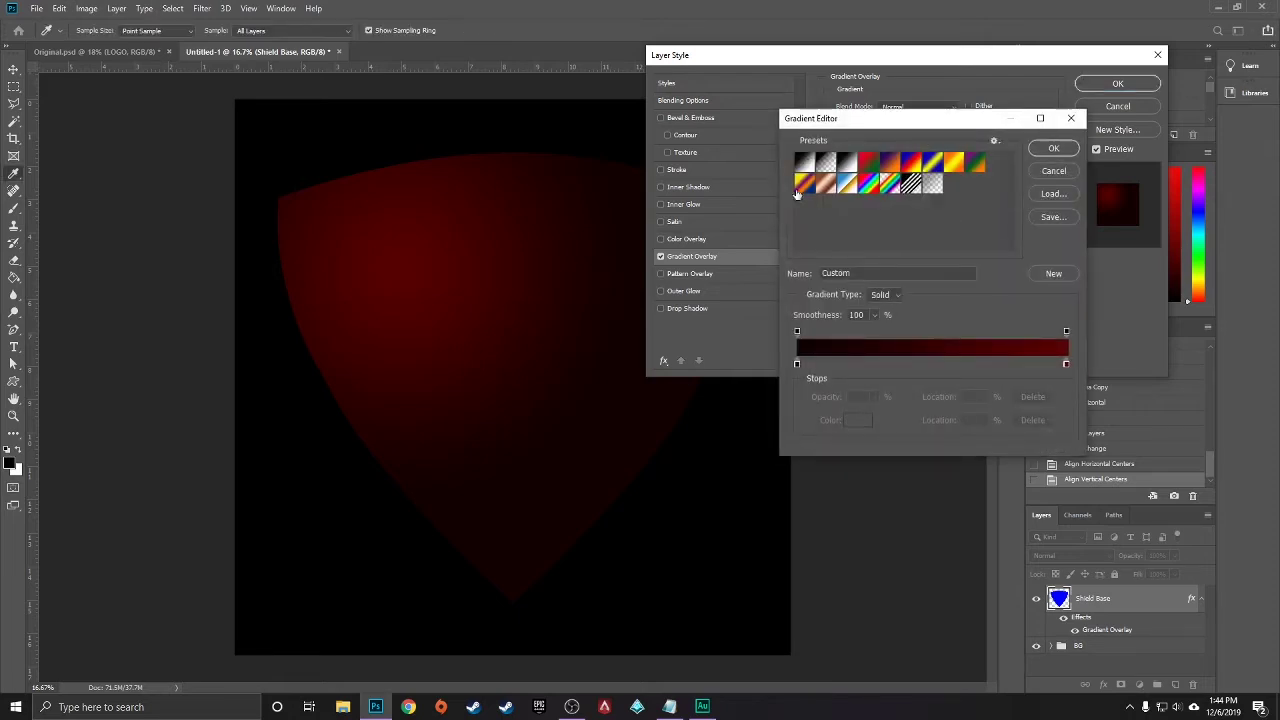
pyautogui.moveTo(798, 364)
pyautogui.mouseDown()
pyautogui.moveTo(757, 386)
pyautogui.moveTo(780, 371)
pyautogui.mouseUp()
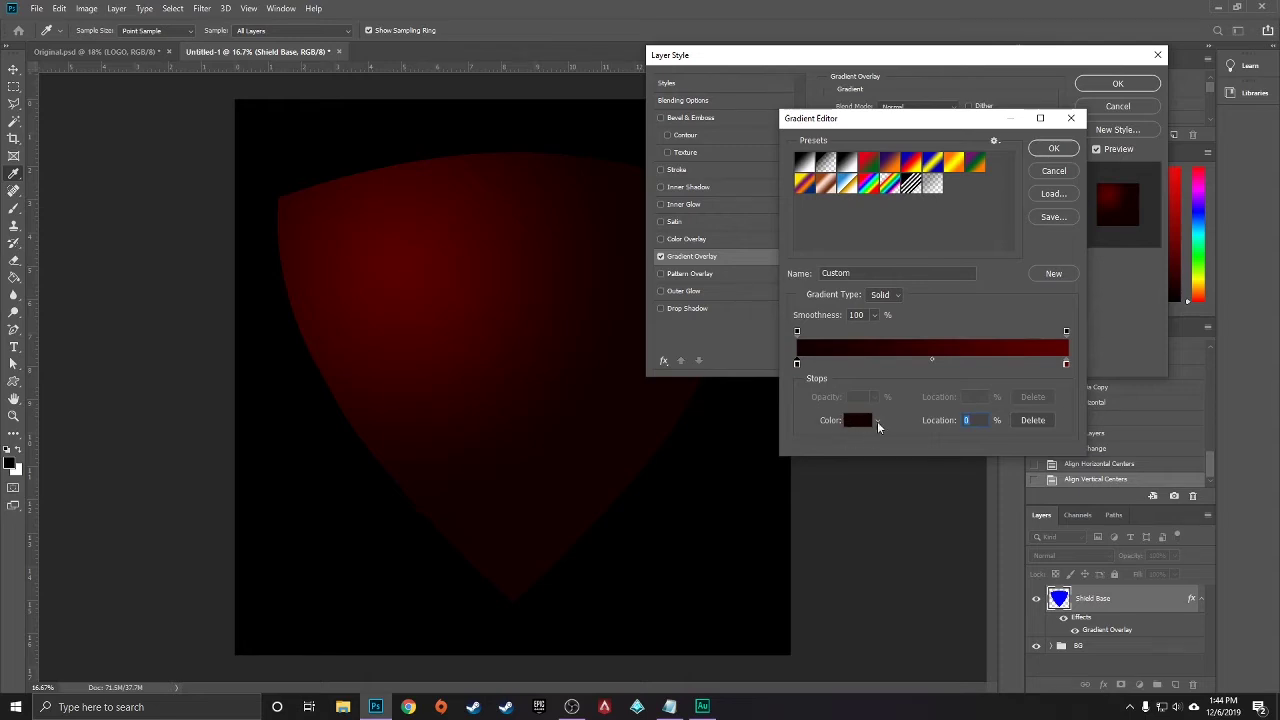
pyautogui.click(858, 421)
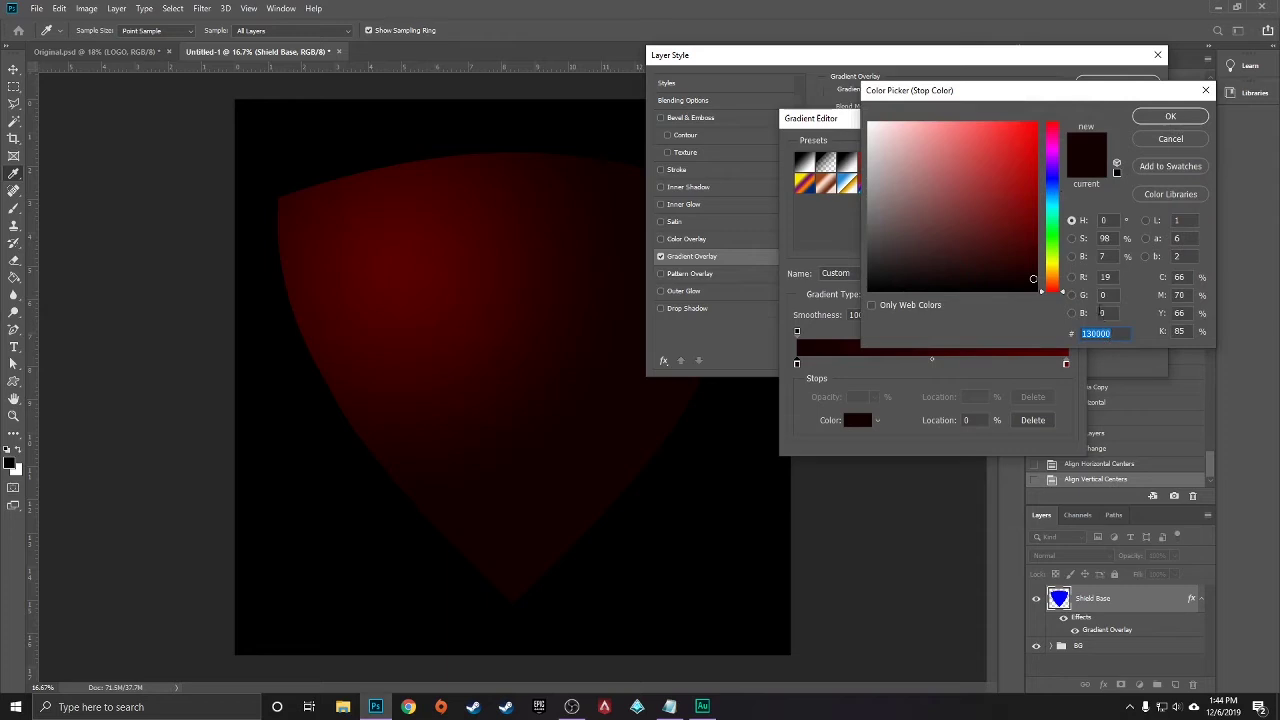
pyautogui.write('000413')
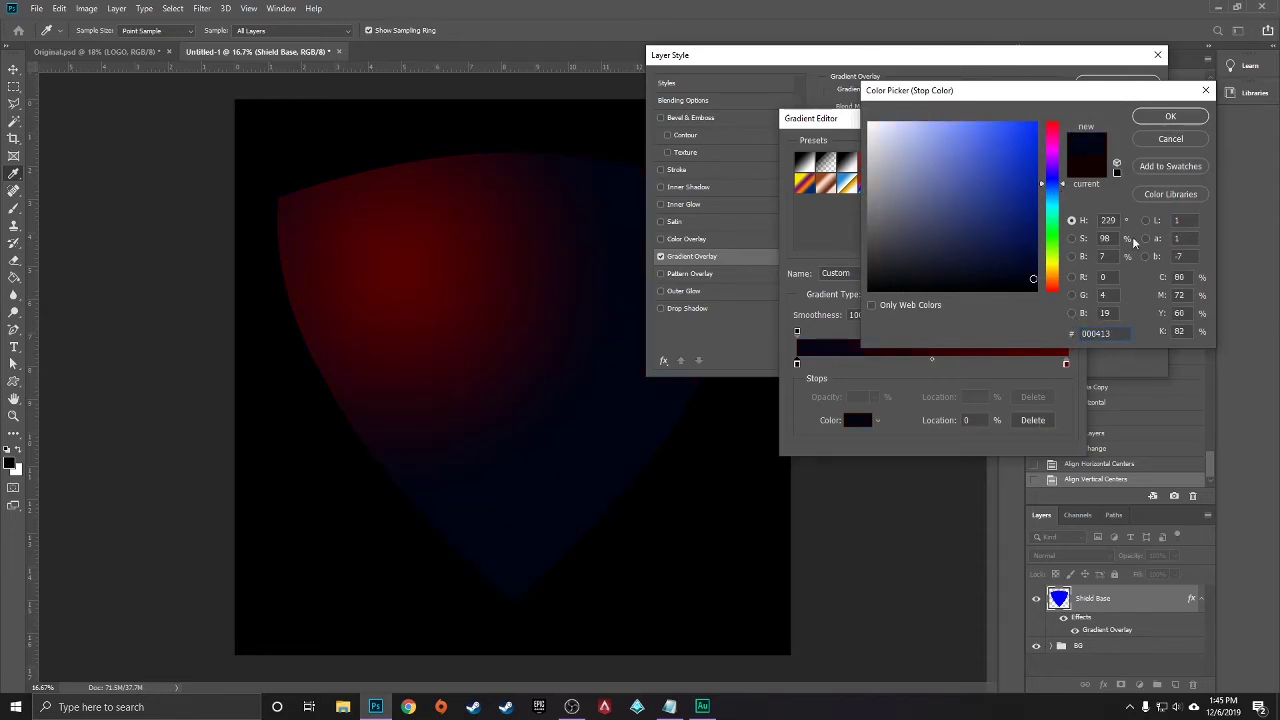
pyautogui.click(1164, 119)
# Set the end color stop of the Shield Base gradient to dark blue 00065a and accept the edited gradient
pyautogui.click(1066, 364)
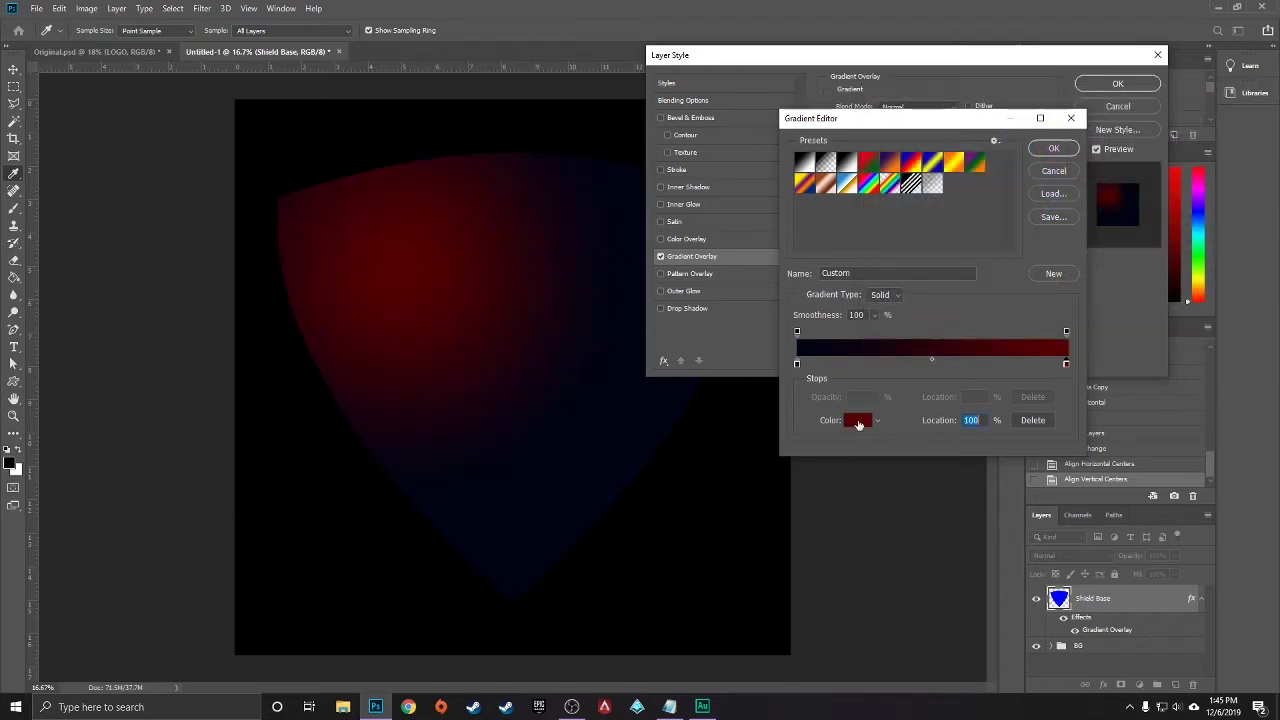
pyautogui.click(857, 421)
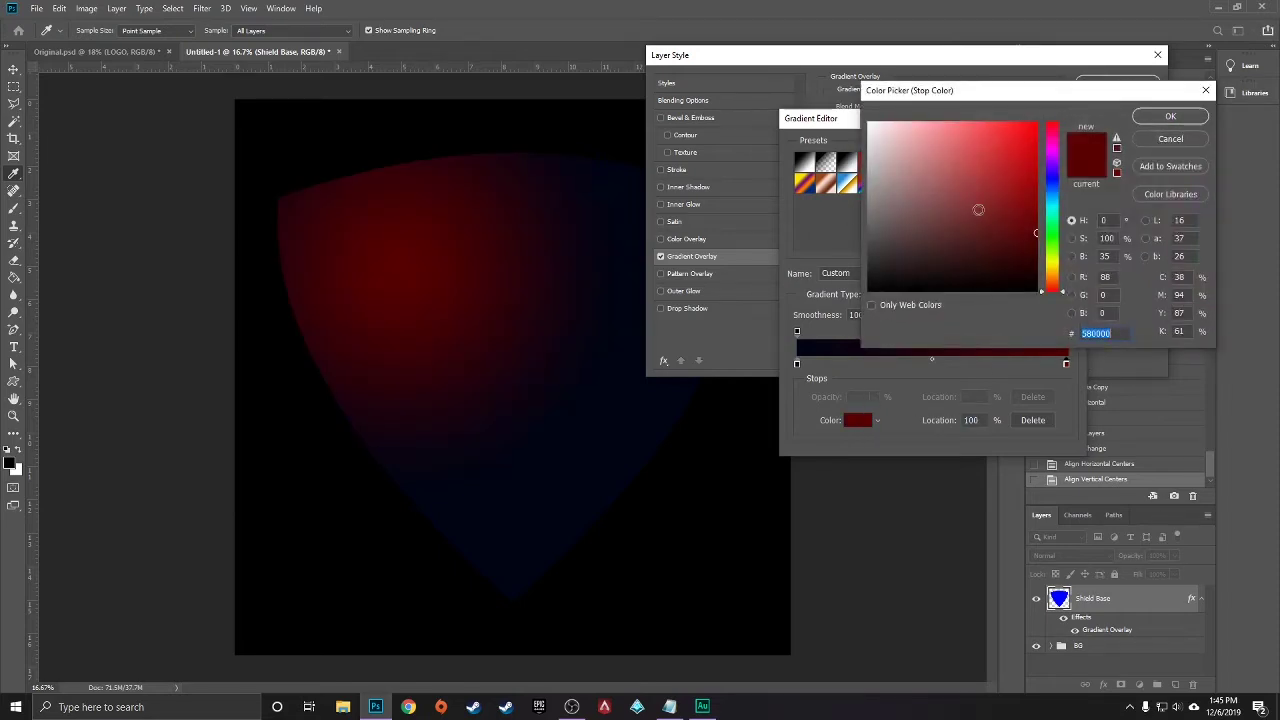
pyautogui.click(1052, 181)
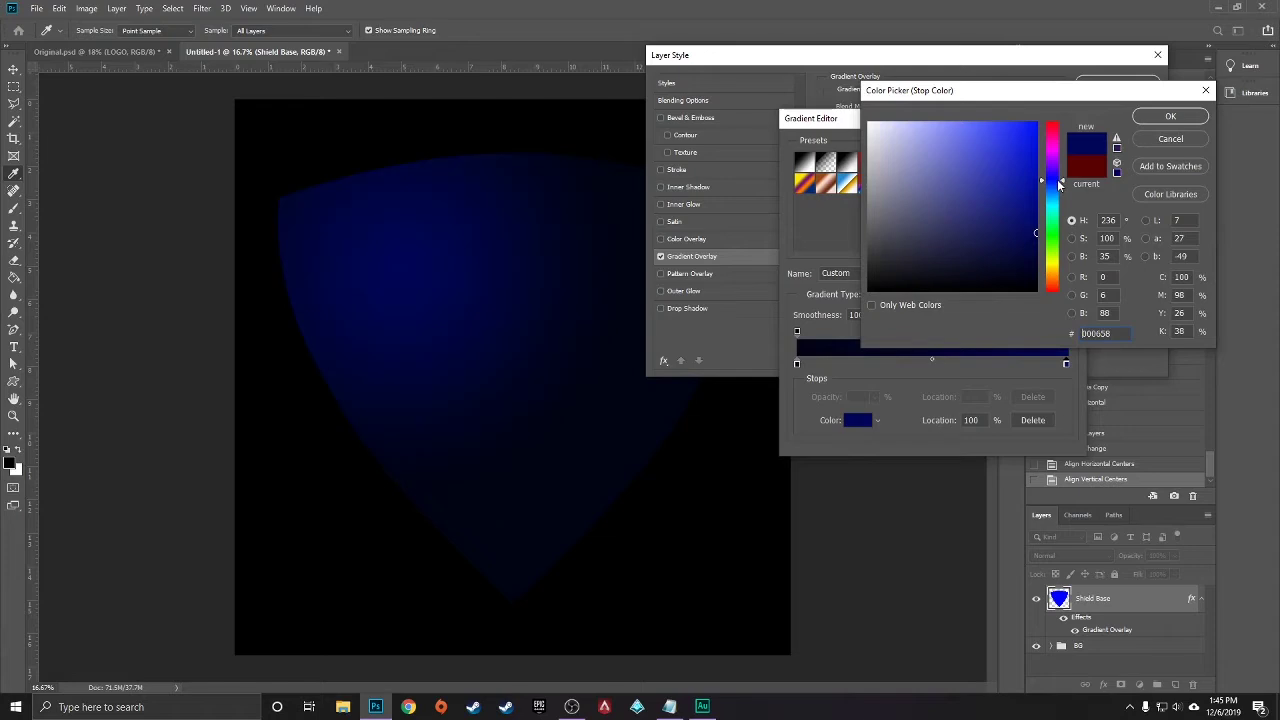
pyautogui.click(1031, 229)
pyautogui.moveTo(1031, 229)
pyautogui.mouseDown()
pyautogui.moveTo(1035, 210)
pyautogui.moveTo(1043, 236)
pyautogui.mouseUp()
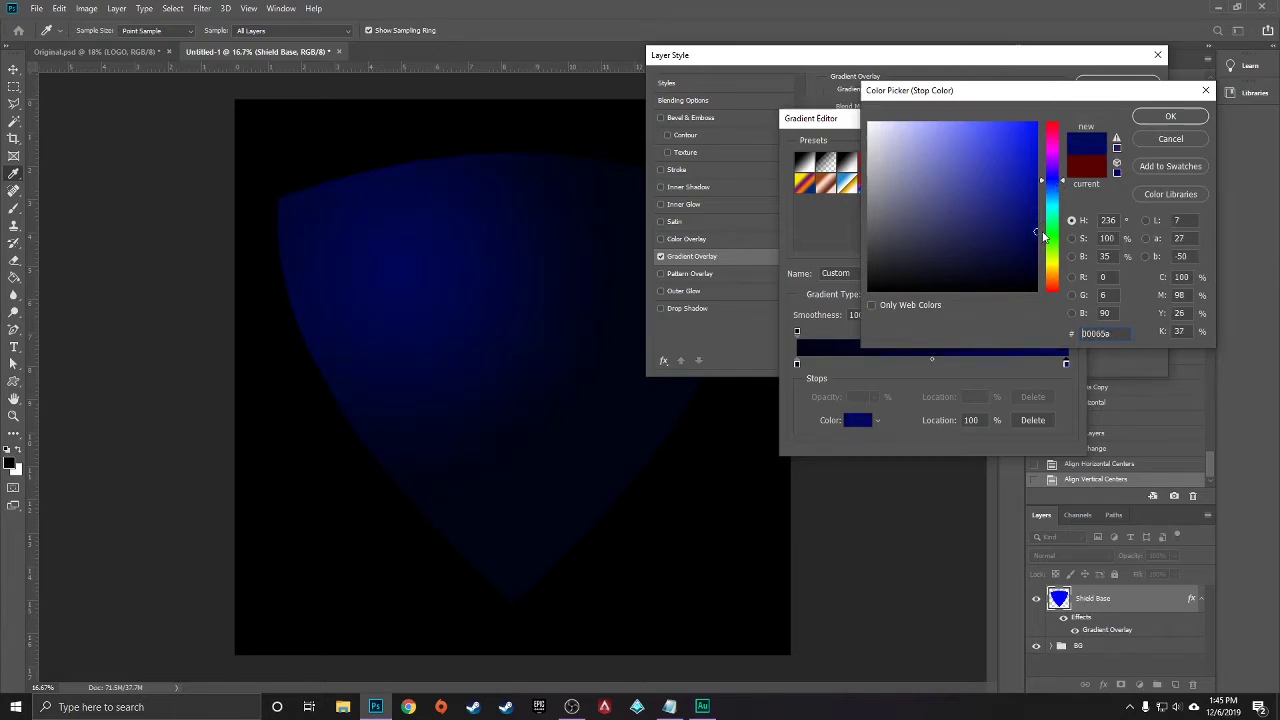
pyautogui.click(1170, 117)
pyautogui.click(1057, 149)
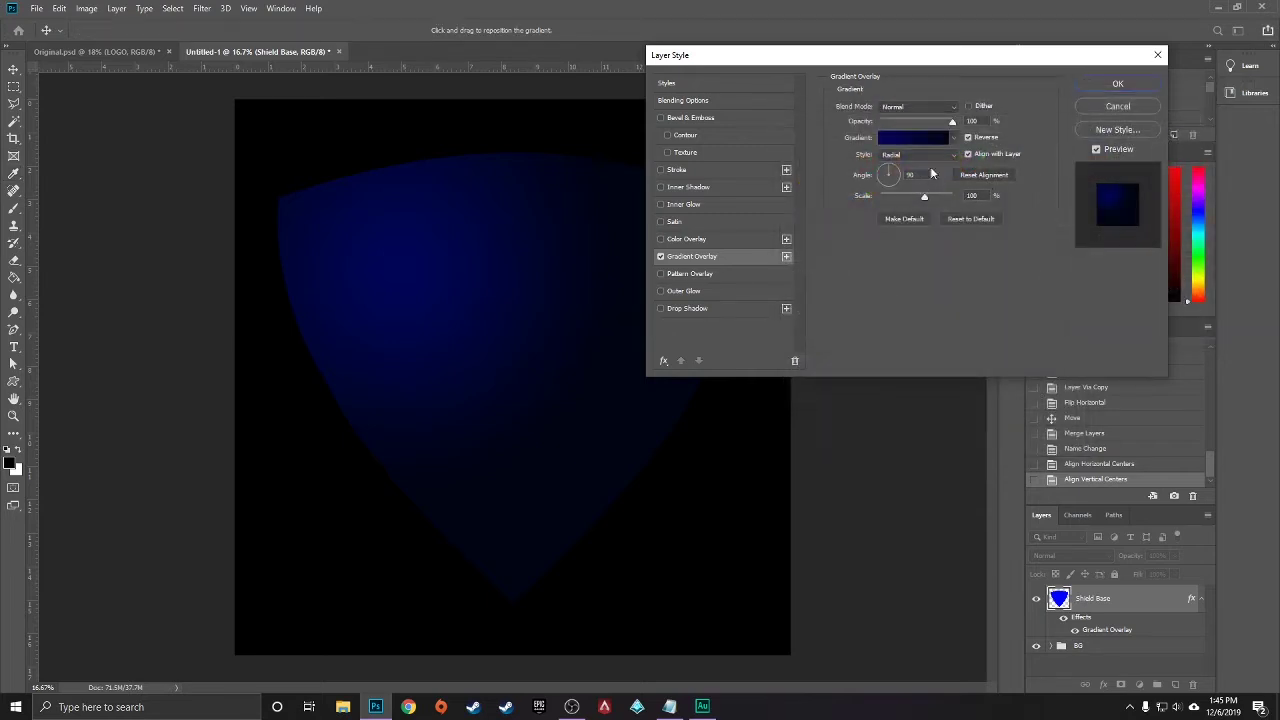
# Reposition the radial gradient's bright center within the shield's upper-left area and apply the layer style
pyautogui.moveTo(414, 286)
pyautogui.mouseDown()
pyautogui.moveTo(437, 286)
pyautogui.moveTo(508, 349)
pyautogui.moveTo(565, 328)
pyautogui.moveTo(592, 278)
pyautogui.moveTo(375, 236)
pyautogui.moveTo(391, 326)
pyautogui.moveTo(390, 278)
pyautogui.mouseUp()
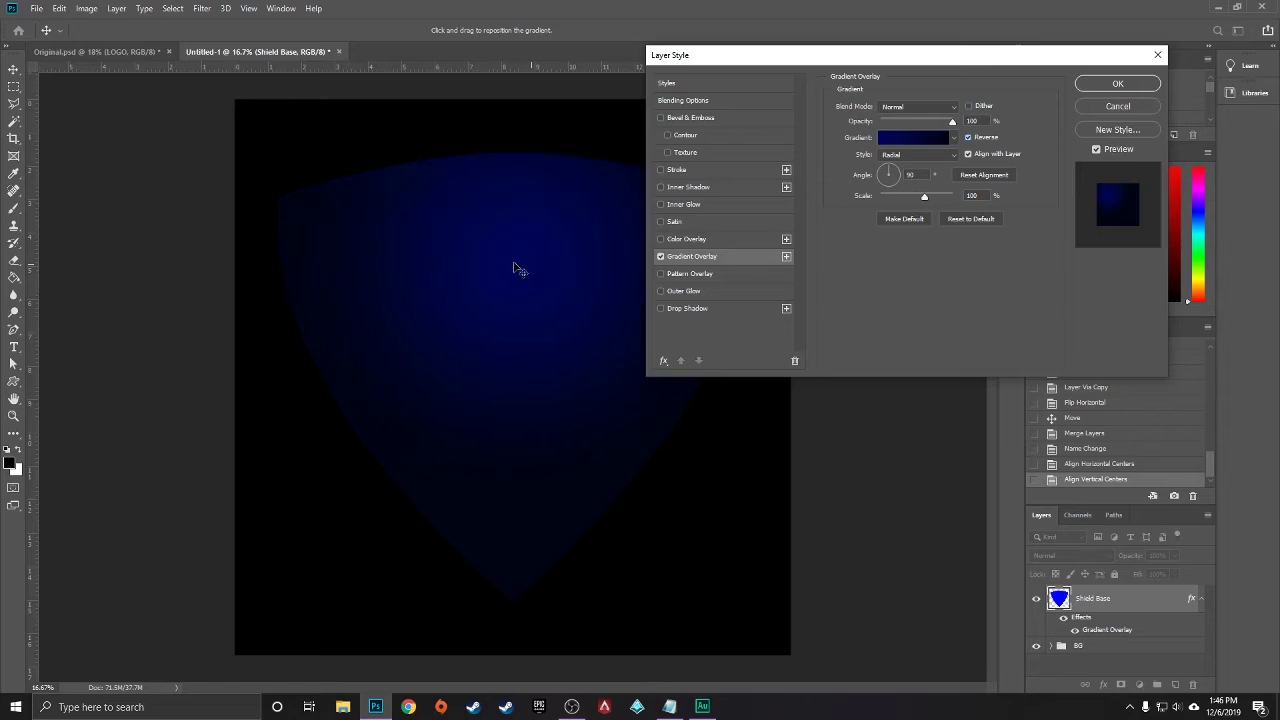
pyautogui.moveTo(412, 260); pyautogui.dragTo(410, 295)
pyautogui.press('Return')
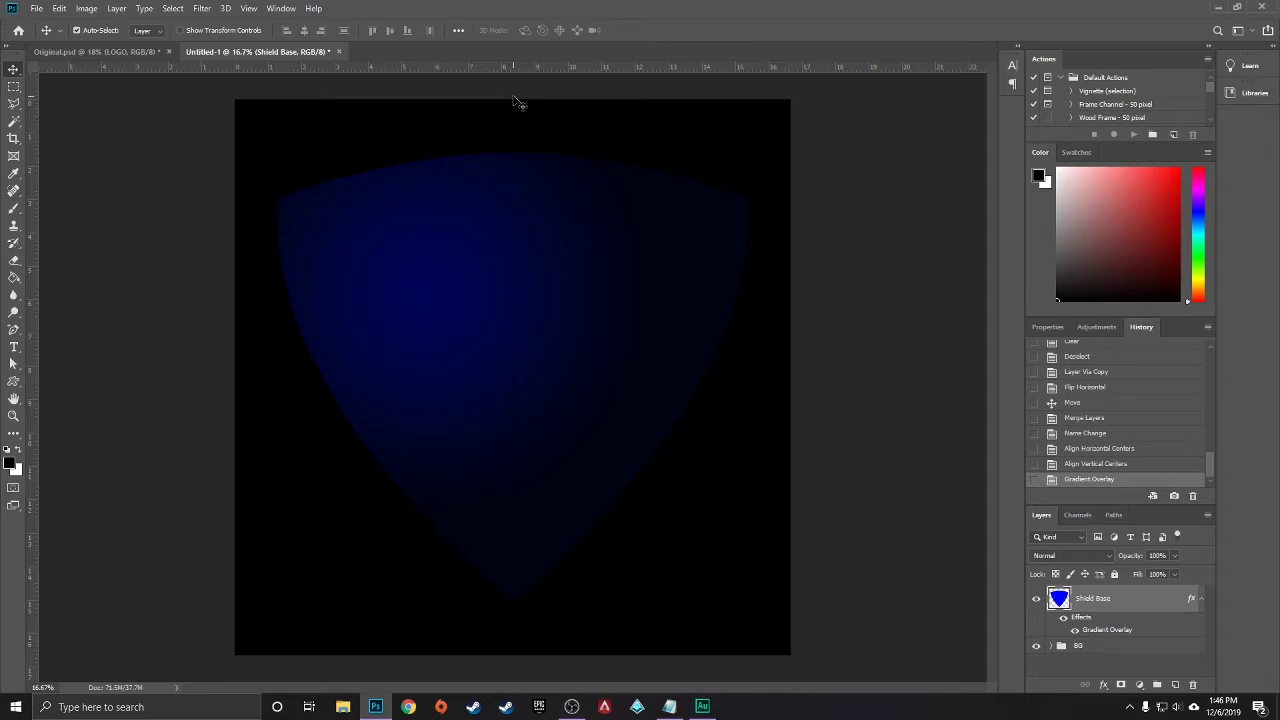
# Check the finished logo in Original.psd, then duplicate the Shield Base layer in the Untitled-1 document
pyautogui.click(106, 54)
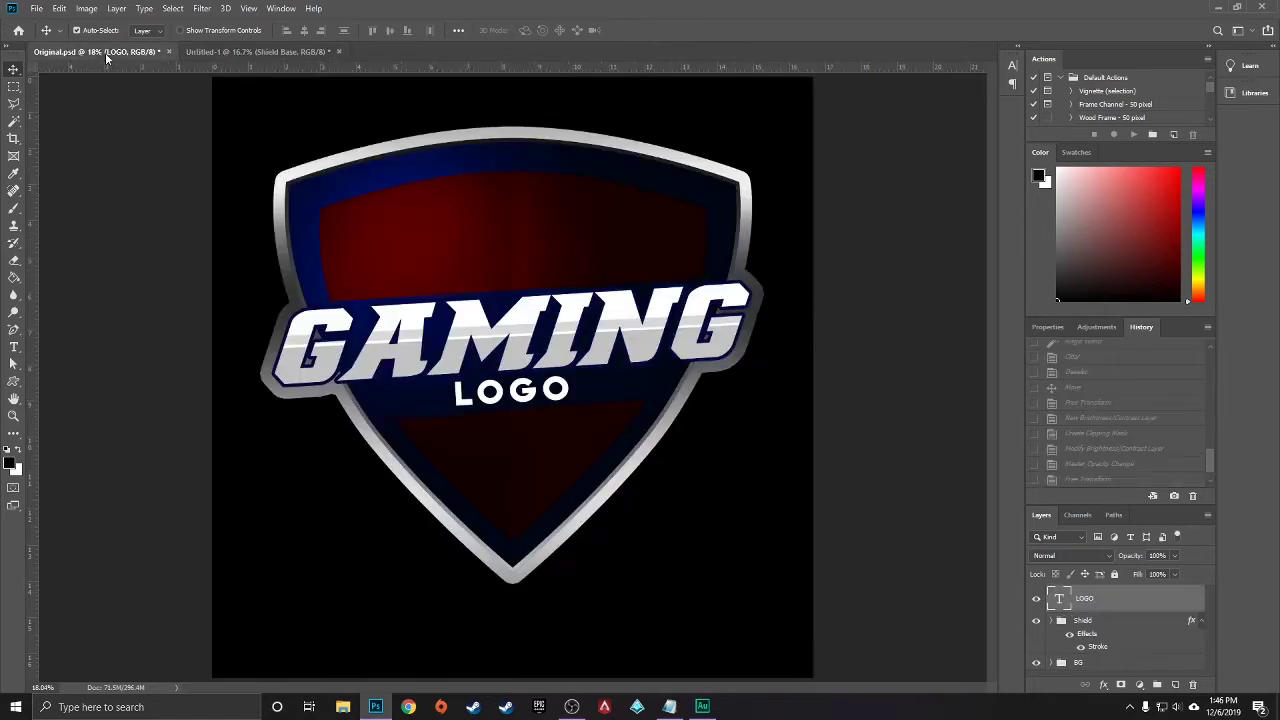
pyautogui.click(310, 51)
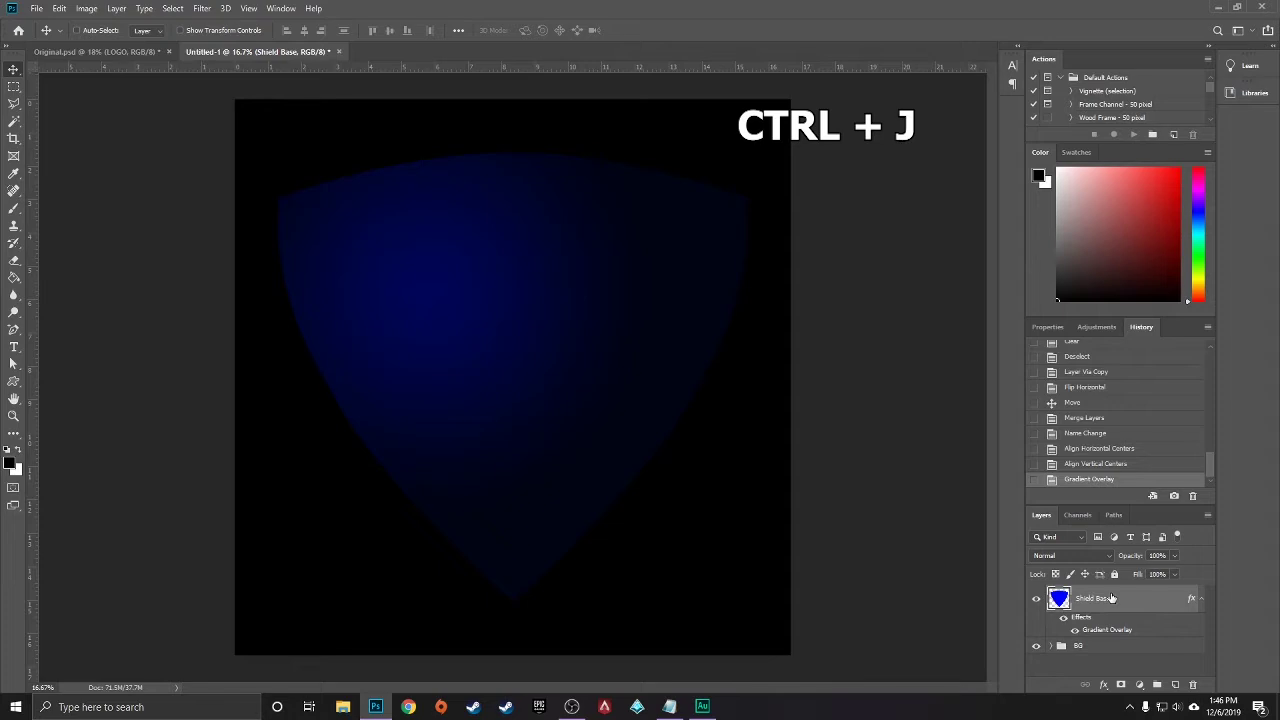
pyautogui.hotkey('ctrl', 'j')
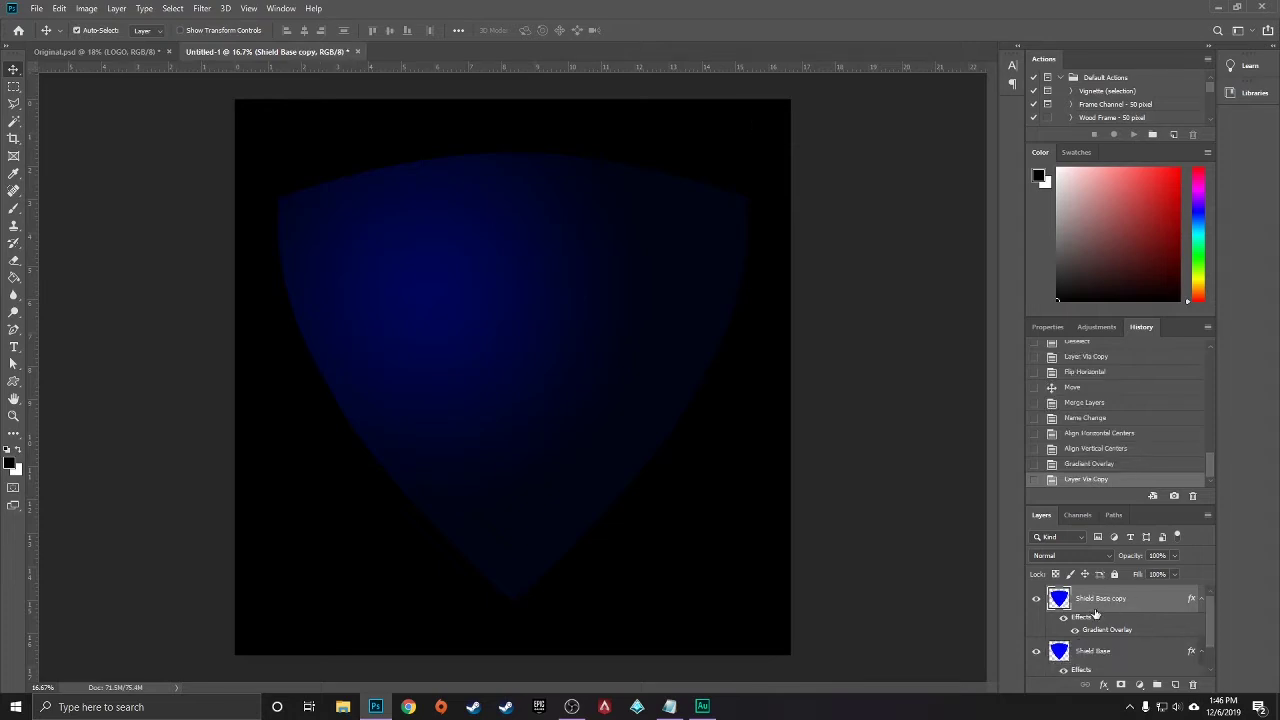
# In the Shield Base copy's Gradient Overlay, shift the hue of the start color stop from navy to a very dark red
pyautogui.rightClick(1095, 602)
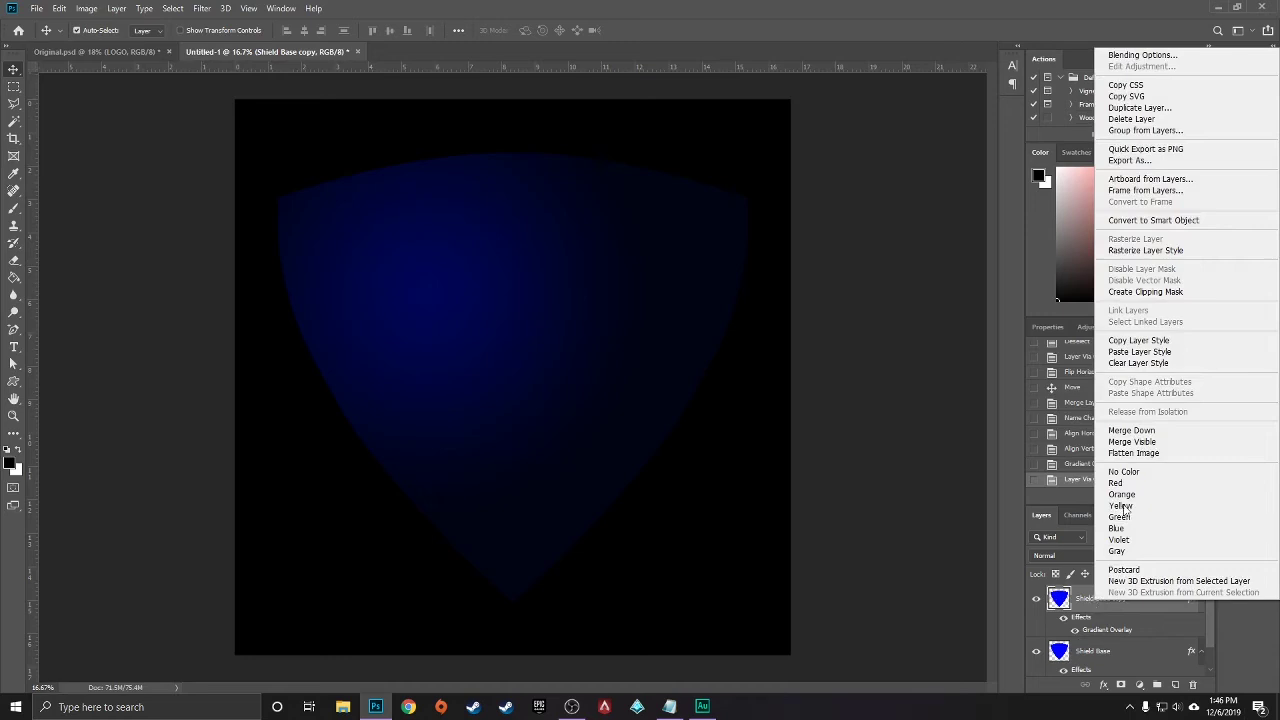
pyautogui.click(1142, 55)
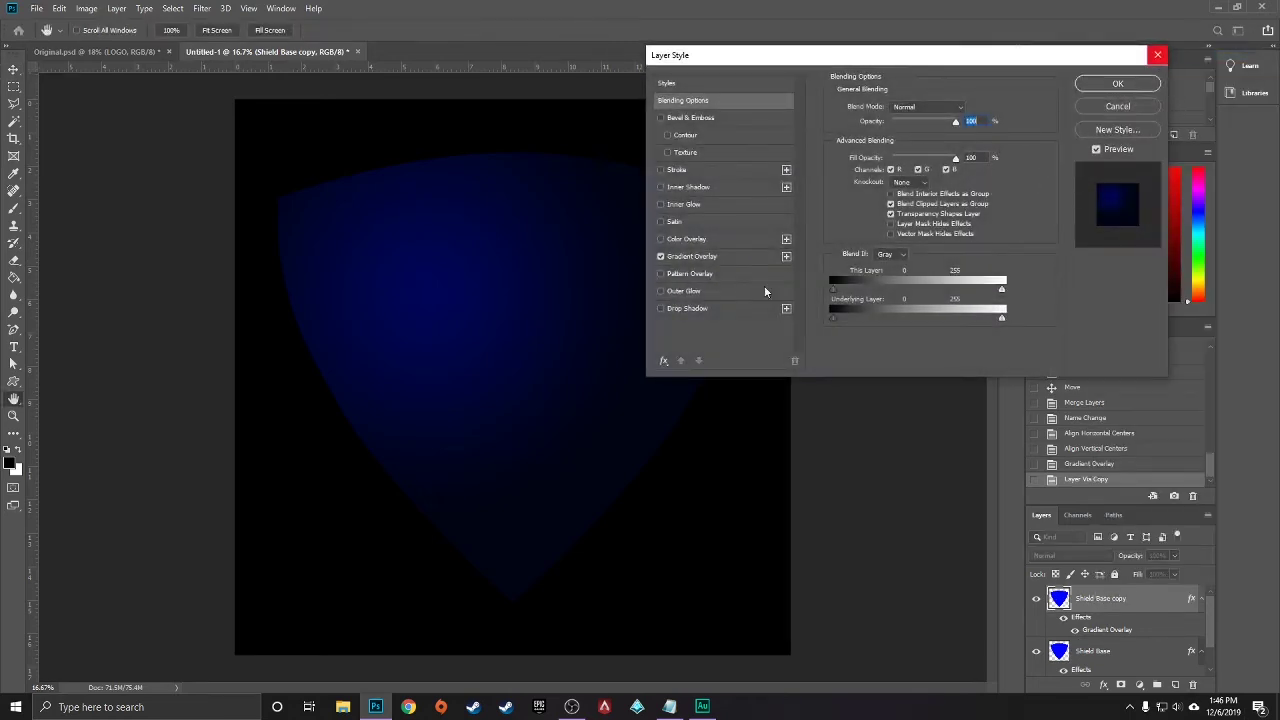
pyautogui.click(709, 252)
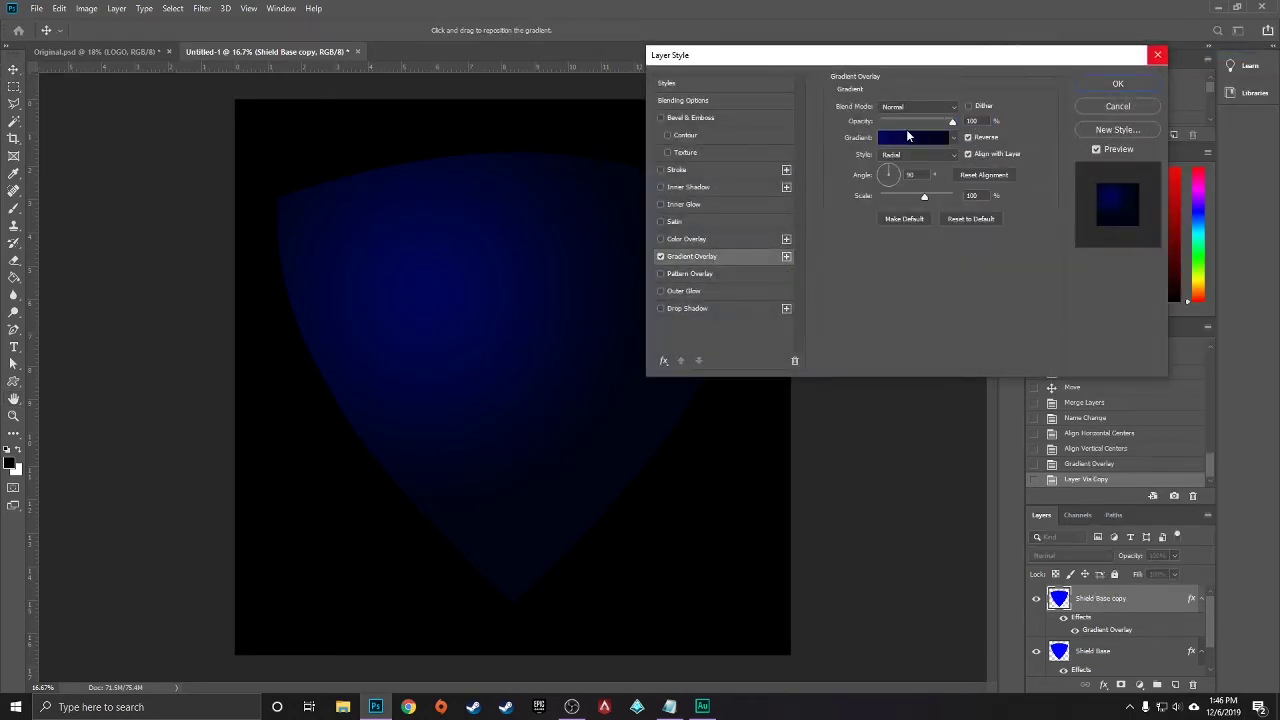
pyautogui.click(915, 138)
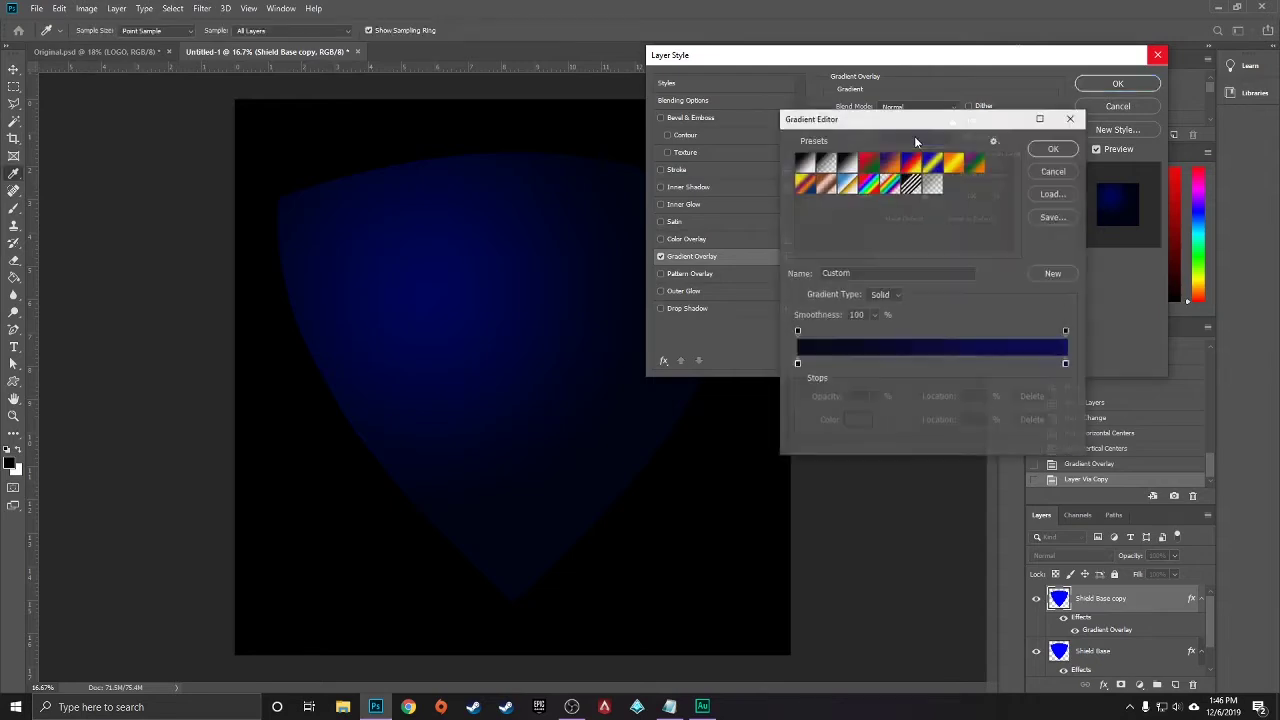
pyautogui.click(1054, 149)
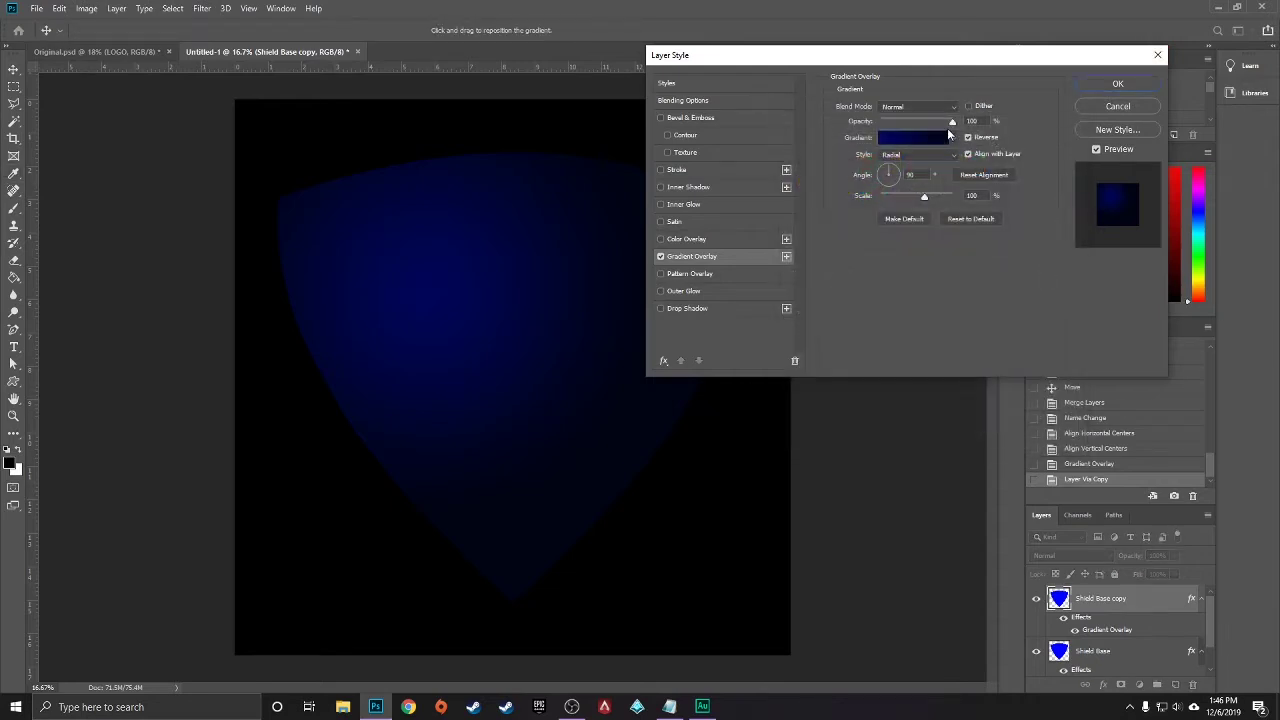
pyautogui.click(901, 137)
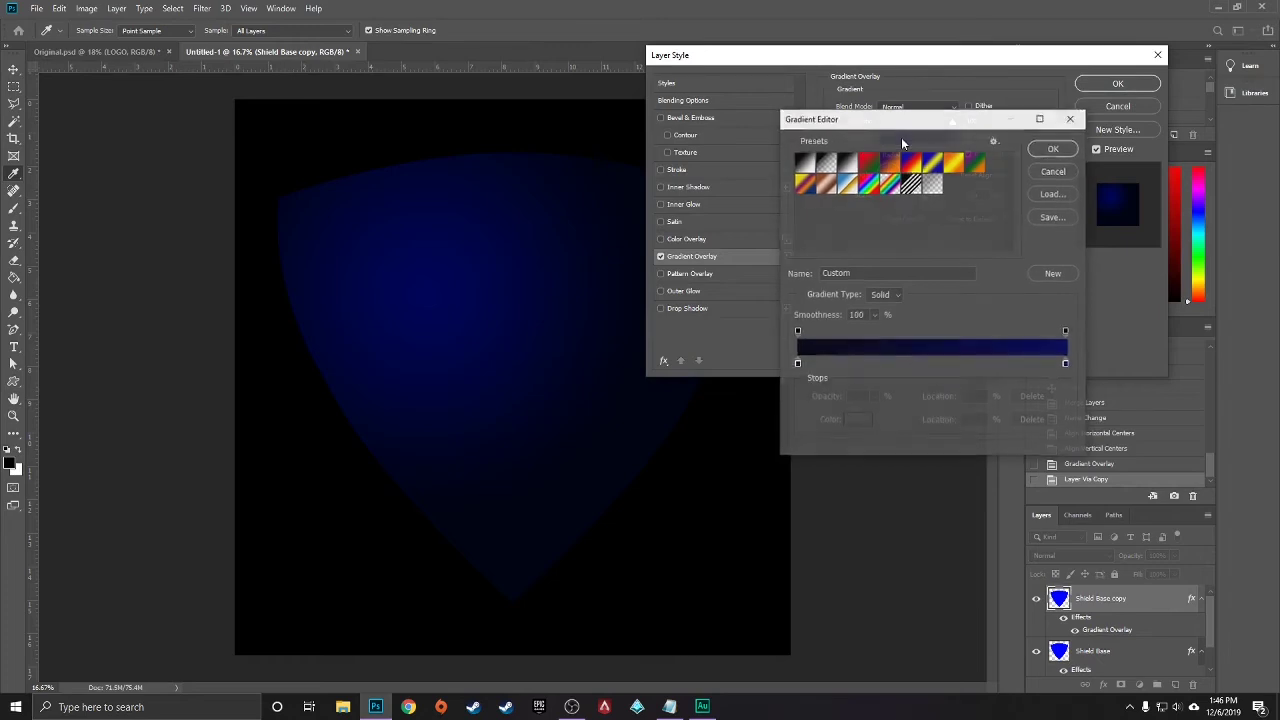
pyautogui.click(797, 364)
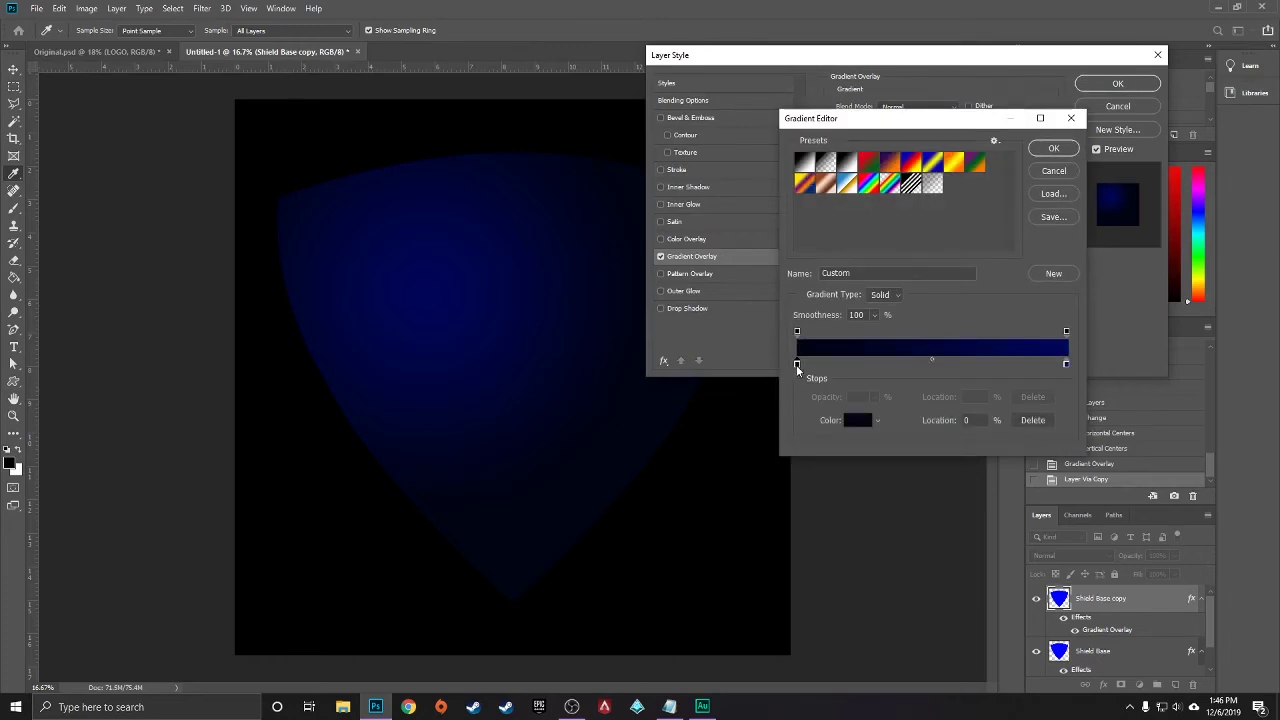
pyautogui.click(845, 421)
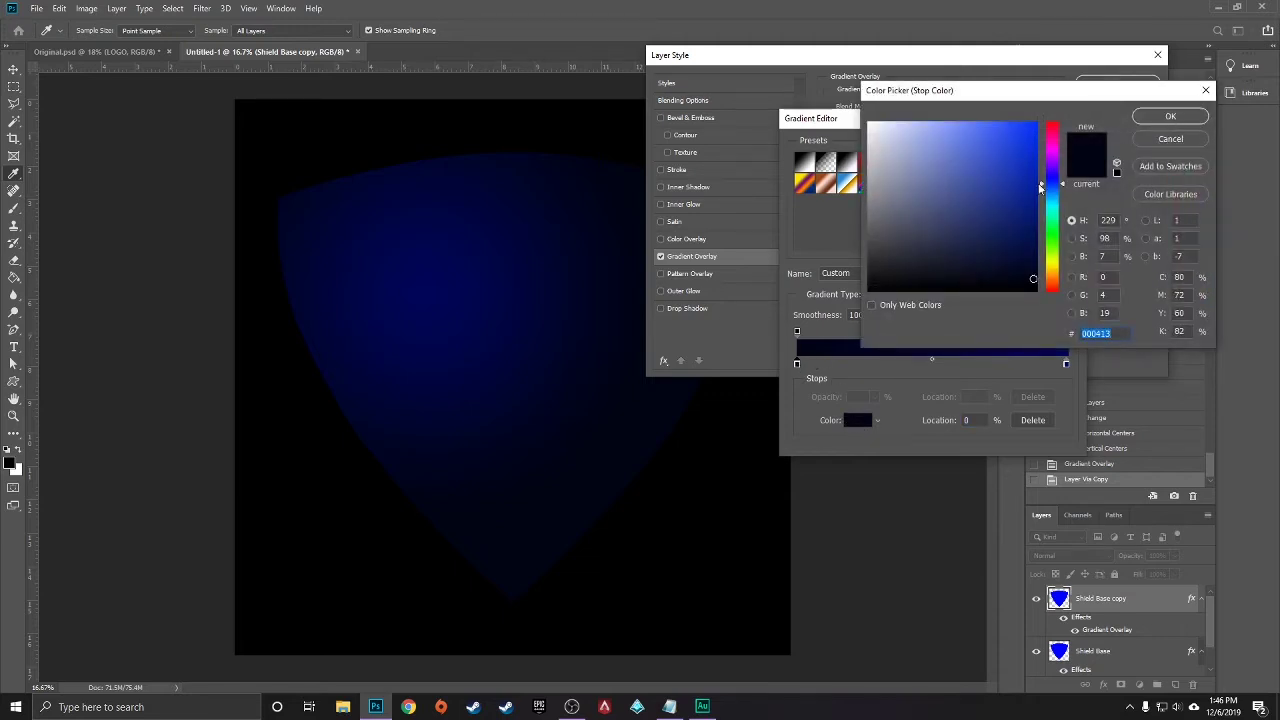
pyautogui.moveTo(1055, 148); pyautogui.dragTo(1052, 122)
pyautogui.click(1170, 116)
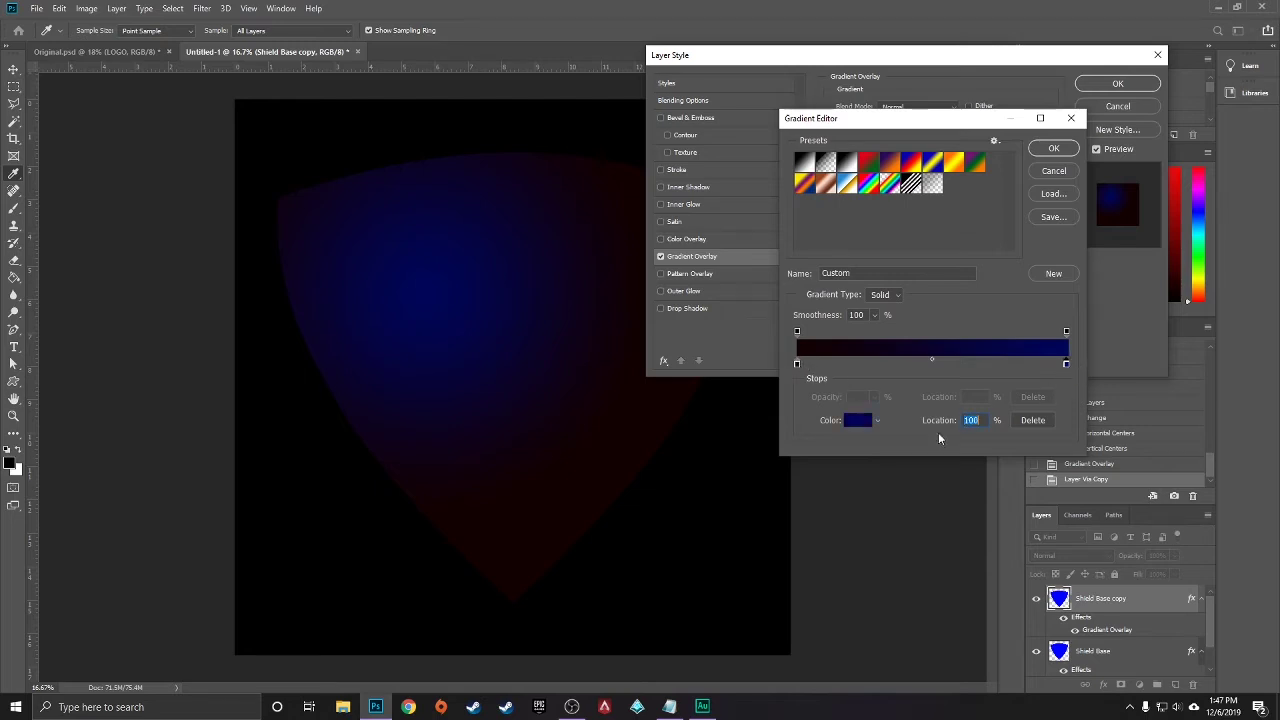
# Change the end color stop of the copy's gradient to dark red 5a000d and apply the layer style
pyautogui.click(855, 420)
pyautogui.click(1060, 124)
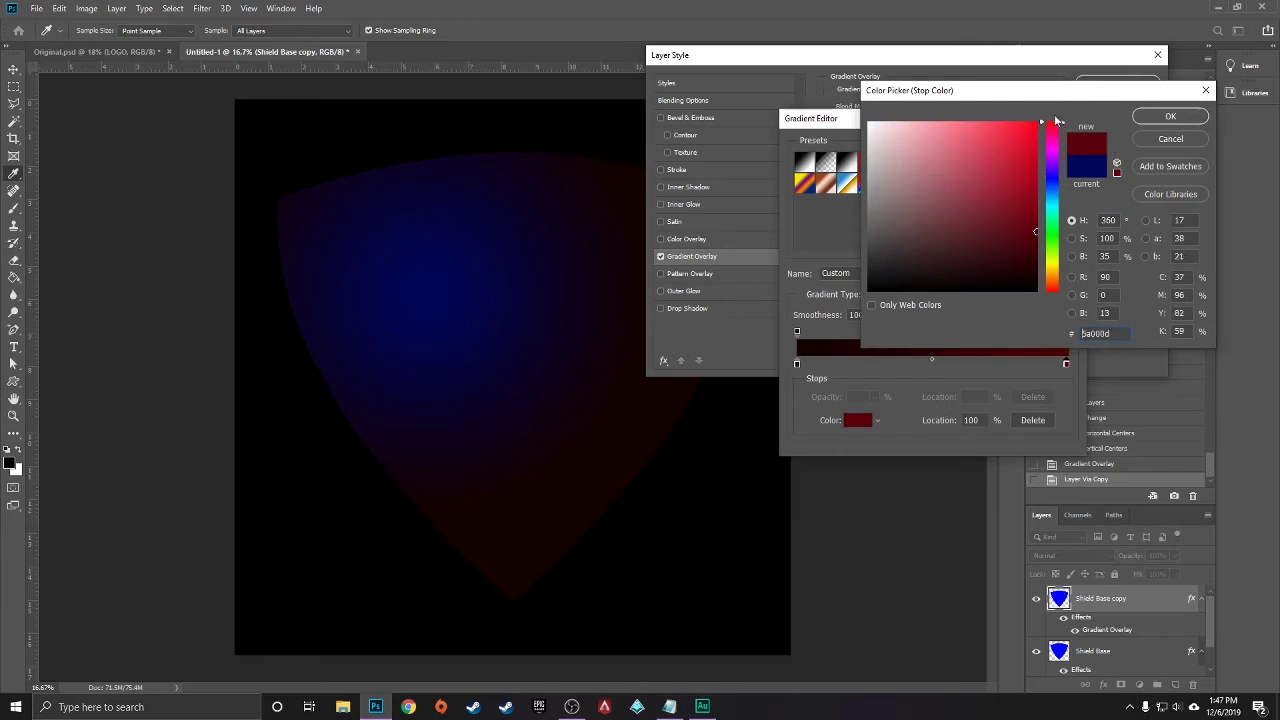
pyautogui.click(1171, 117)
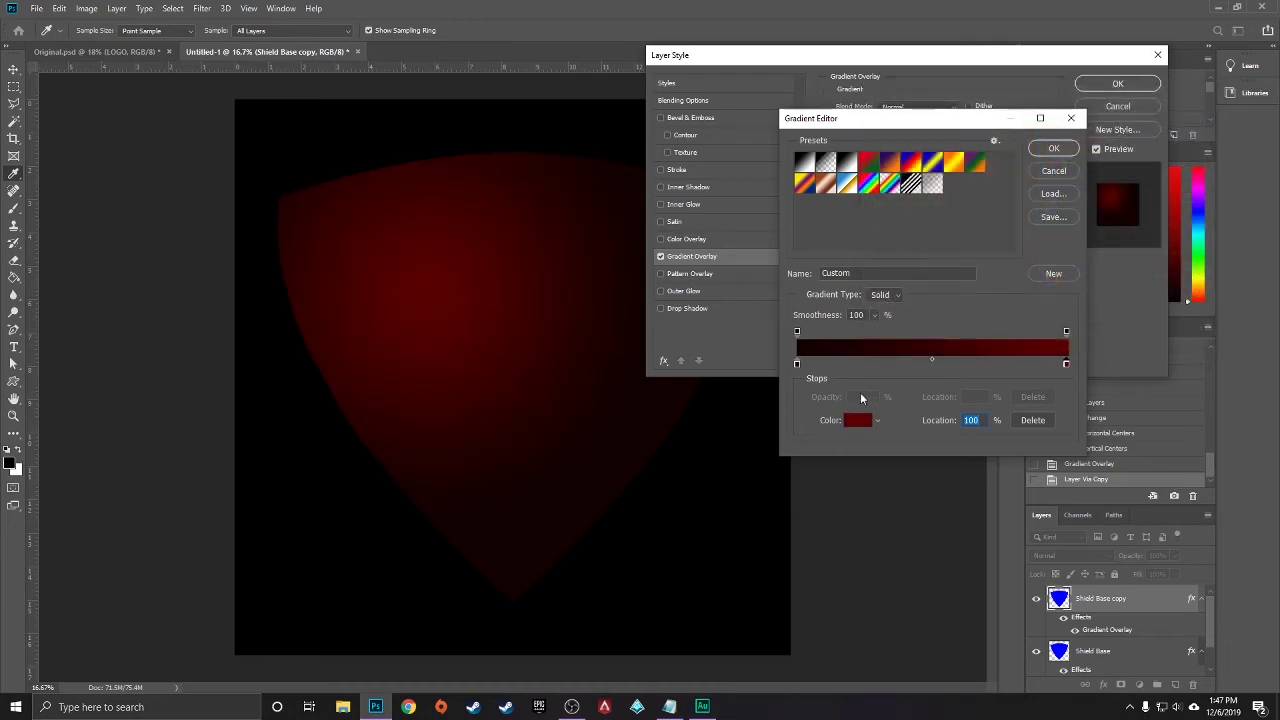
pyautogui.click(797, 364)
pyautogui.click(1066, 364)
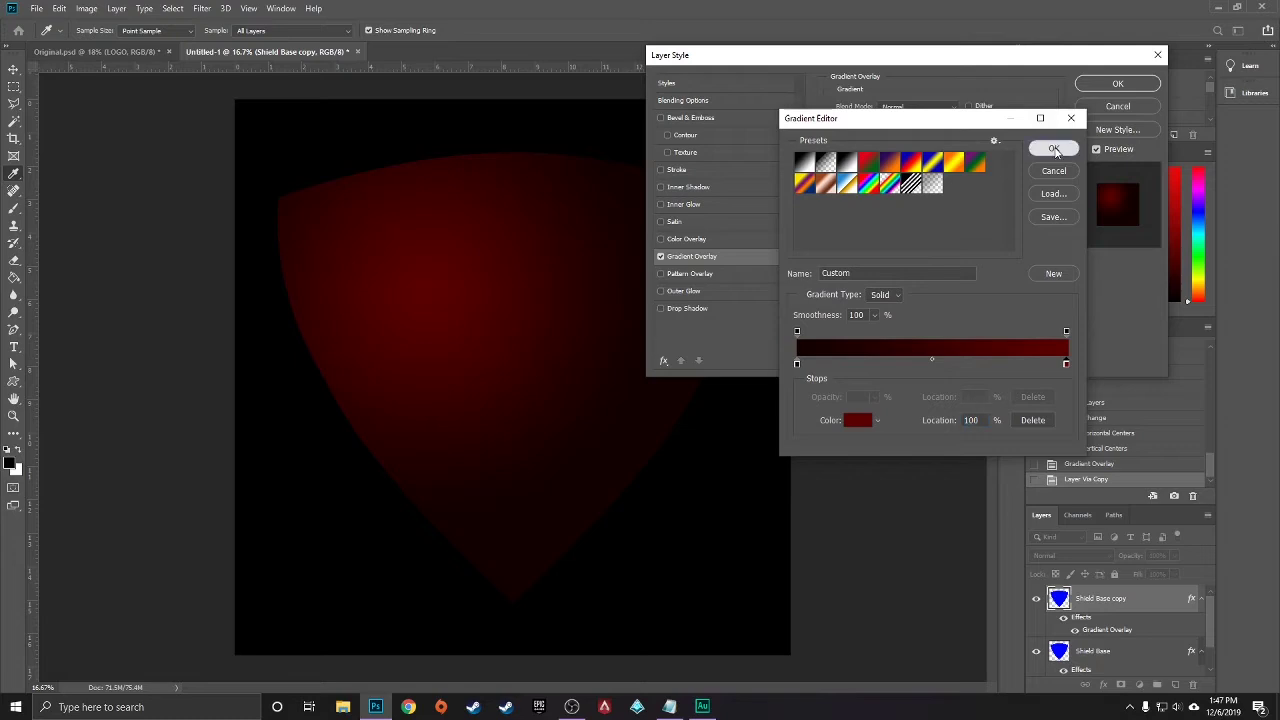
pyautogui.click(1055, 148)
pyautogui.click(1122, 90)
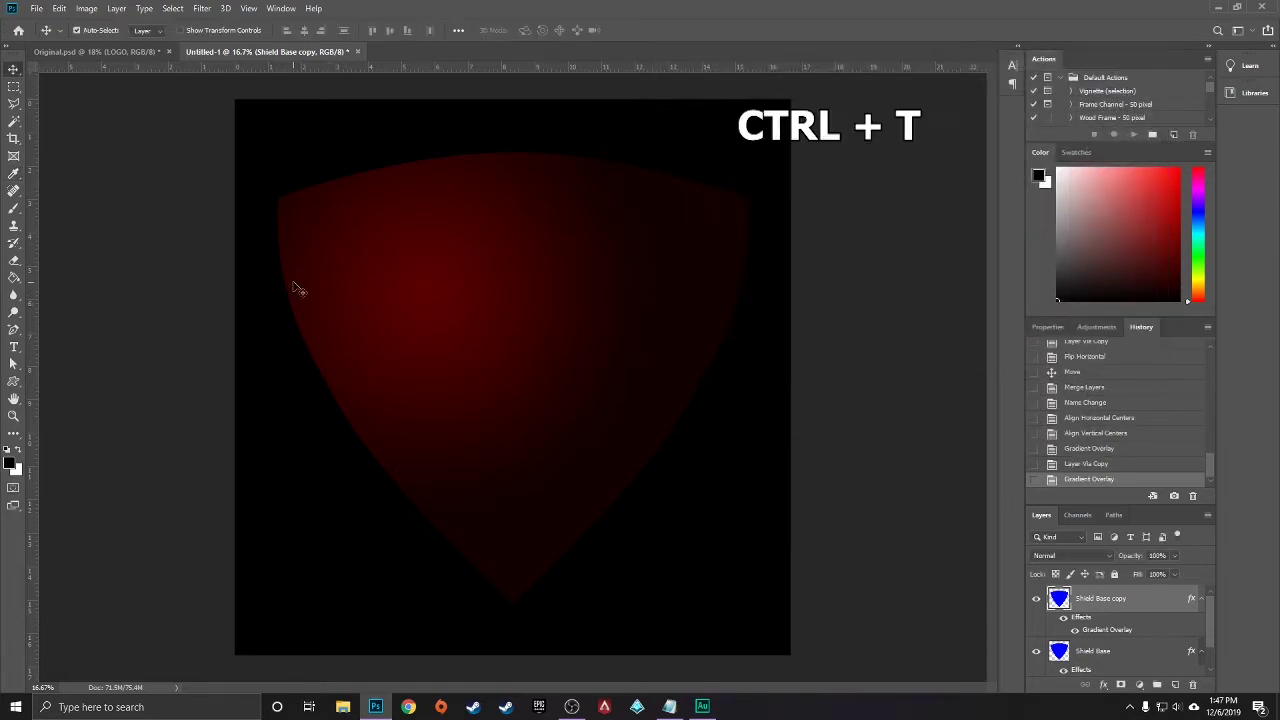
# Scale the Shield Base copy proportionally to 85% with Free Transform
pyautogui.hotkey('ctrl', 't')
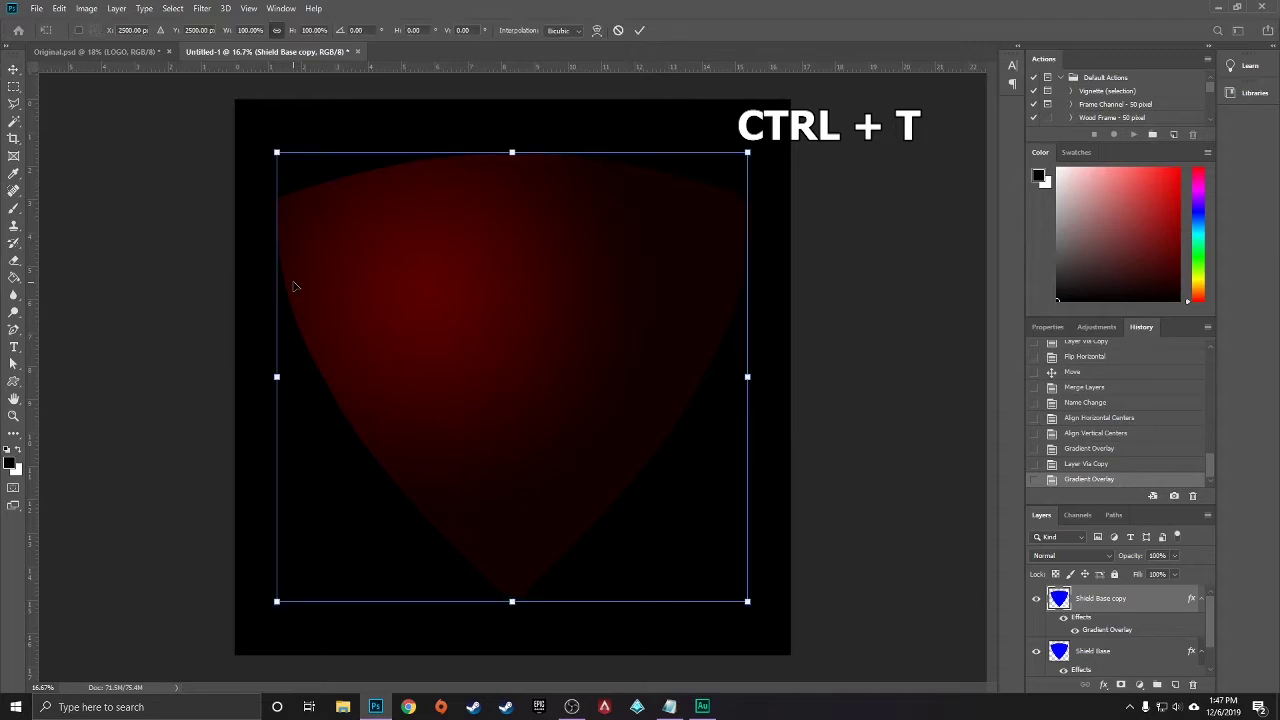
pyautogui.click(289, 31)
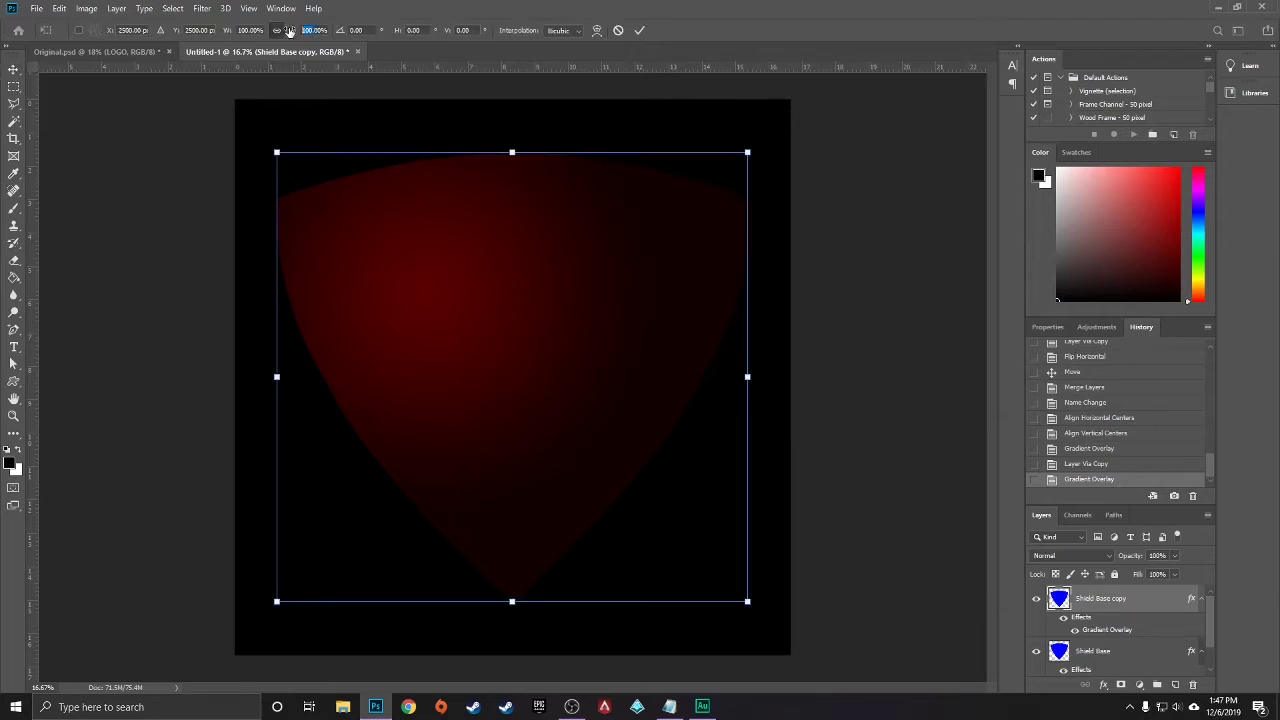
pyautogui.write('85')
pyautogui.press('Return')
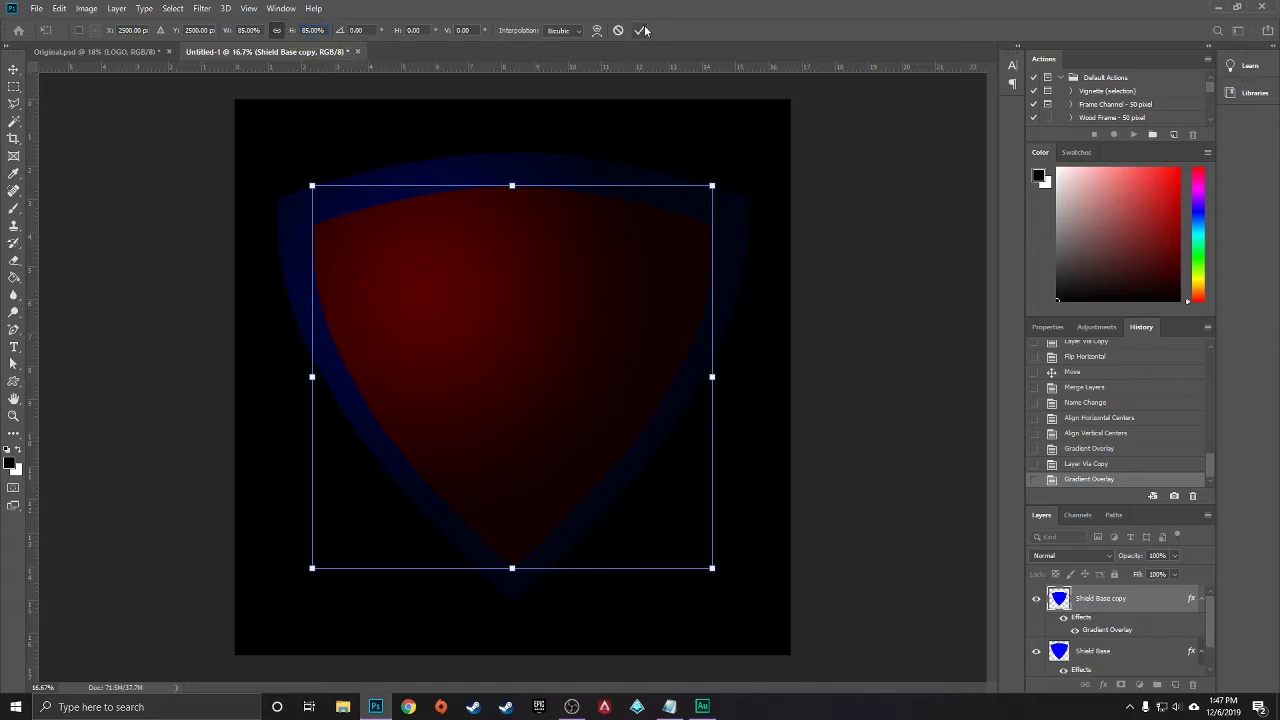
pyautogui.click(641, 30)
# Rename the scaled copy "Red Shield Base" and center it horizontally and vertically on the canvas
pyautogui.doubleClick(1104, 600)
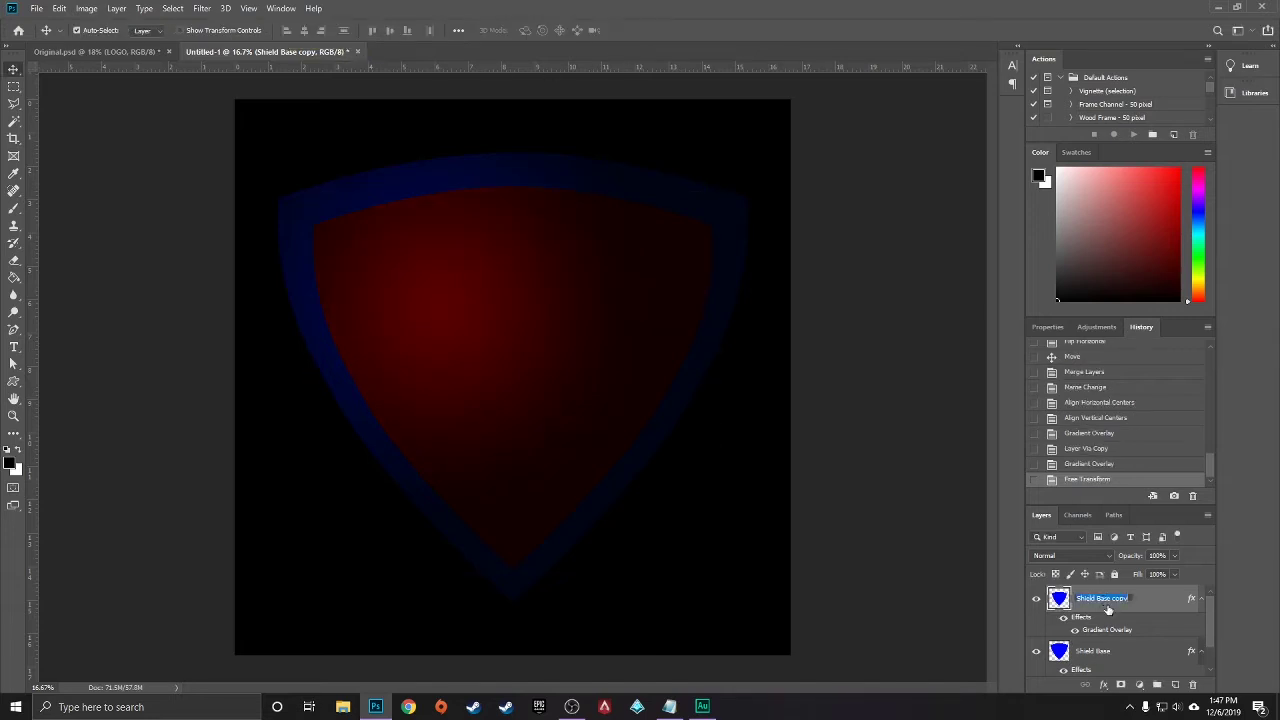
pyautogui.write('Red Shield Base')
pyautogui.press('Return')
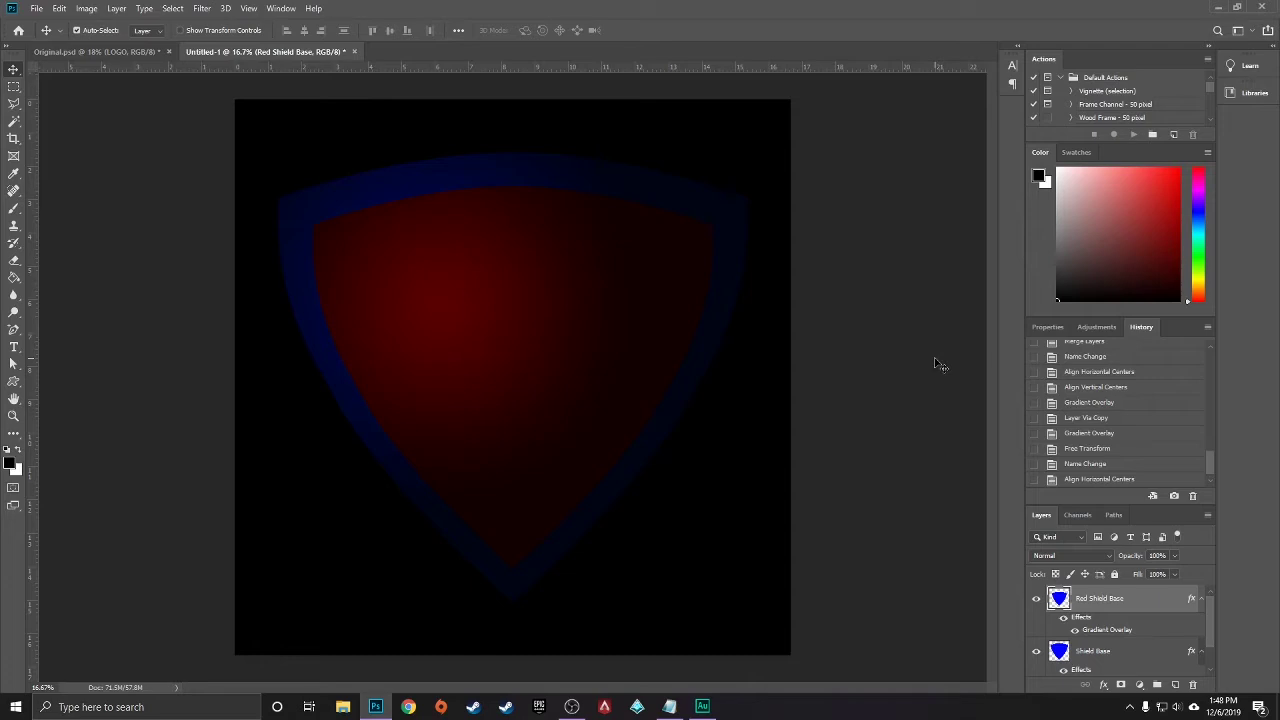
# With the guides shown, add a new layer above Red Shield Base and make white the foreground color
pyautogui.hotkey('ctrl', 'h')
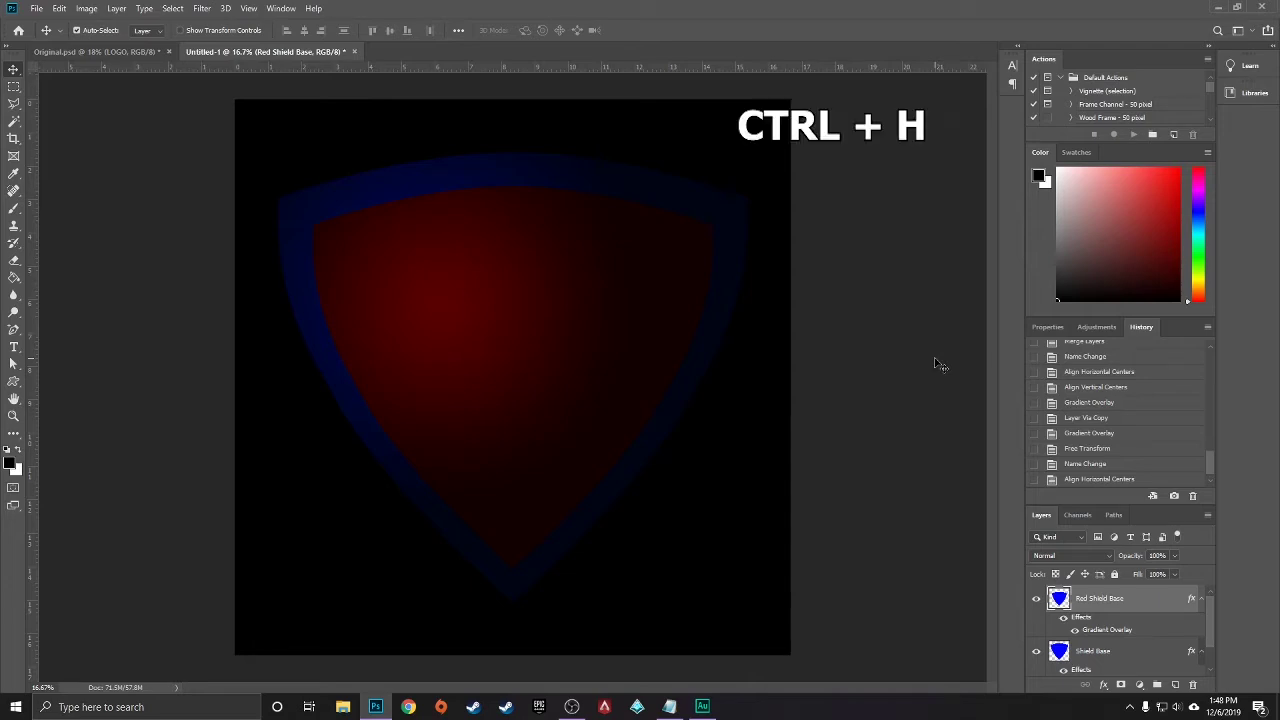
pyautogui.hotkey('ctrl', 'h')
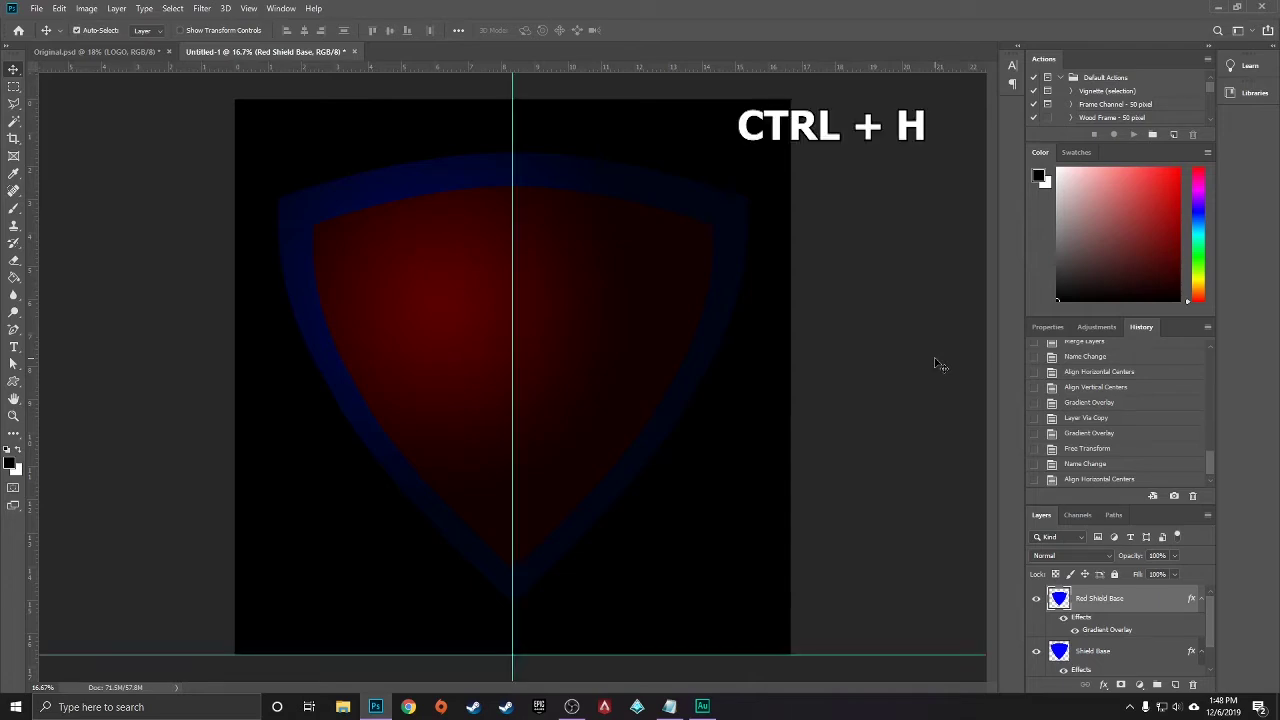
pyautogui.click(1175, 686)
pyautogui.click(18, 451)
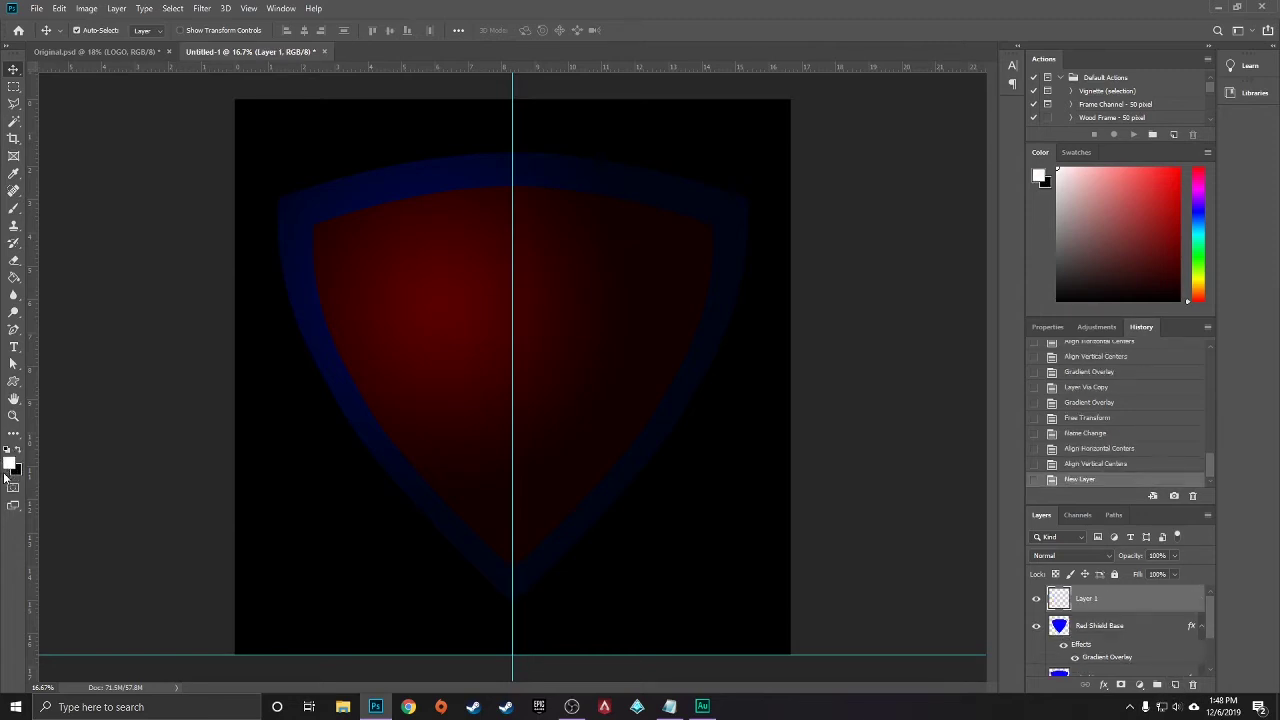
# Fill a rectangular selection covering the shield's right half, starting at the center guide, with the white foreground color and set the layer to Overlay
pyautogui.click(16, 87)
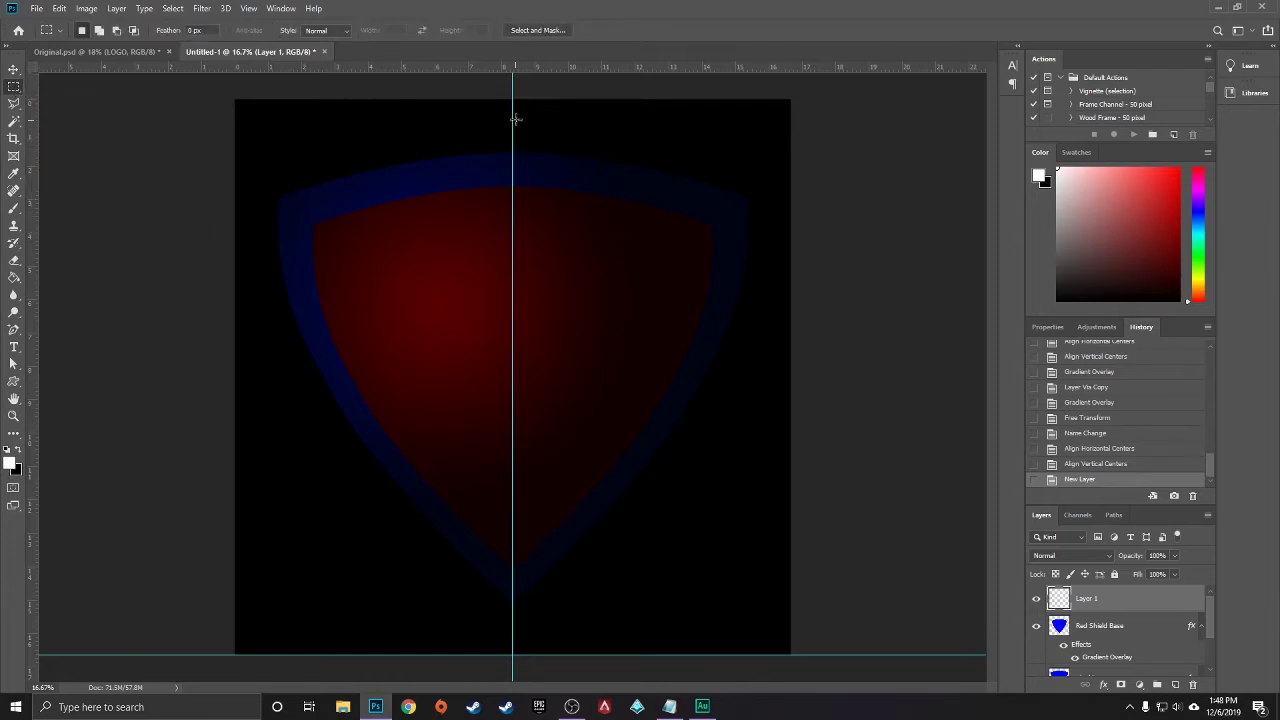
pyautogui.moveTo(512, 112); pyautogui.dragTo(753, 629)
pyautogui.rightClick(646, 173)
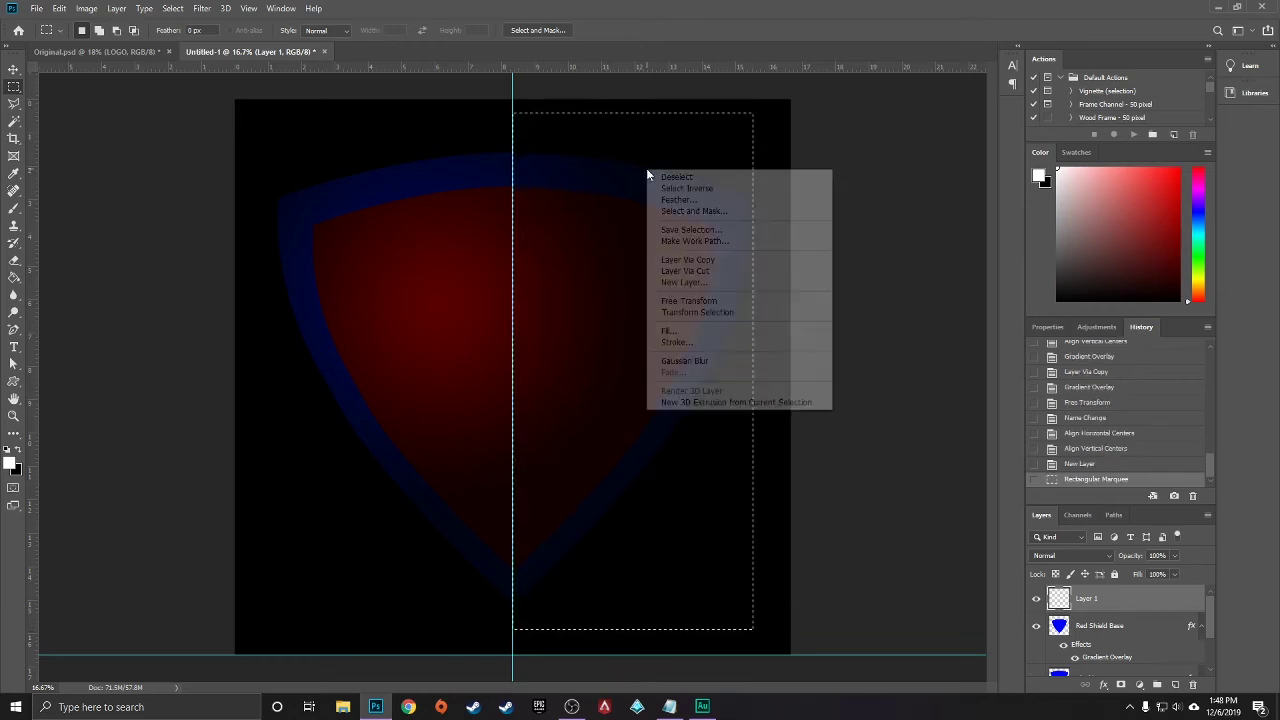
pyautogui.click(669, 331)
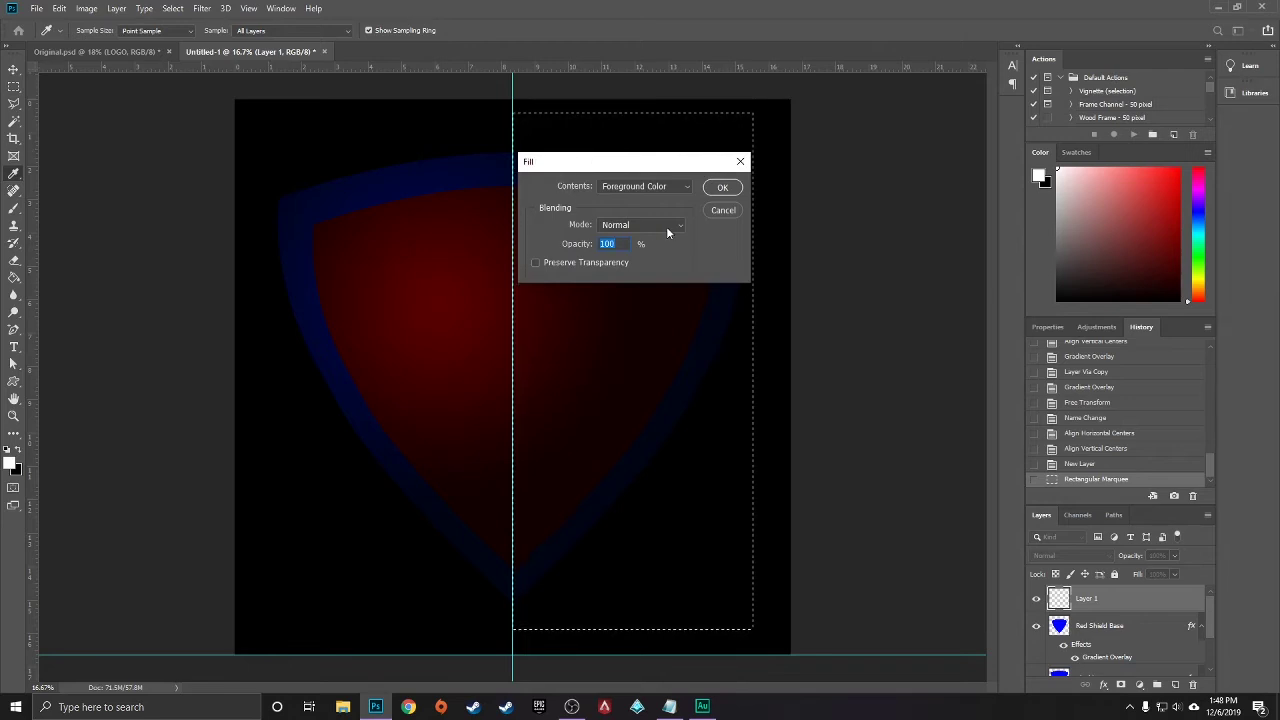
pyautogui.click(721, 186)
pyautogui.click(1108, 556)
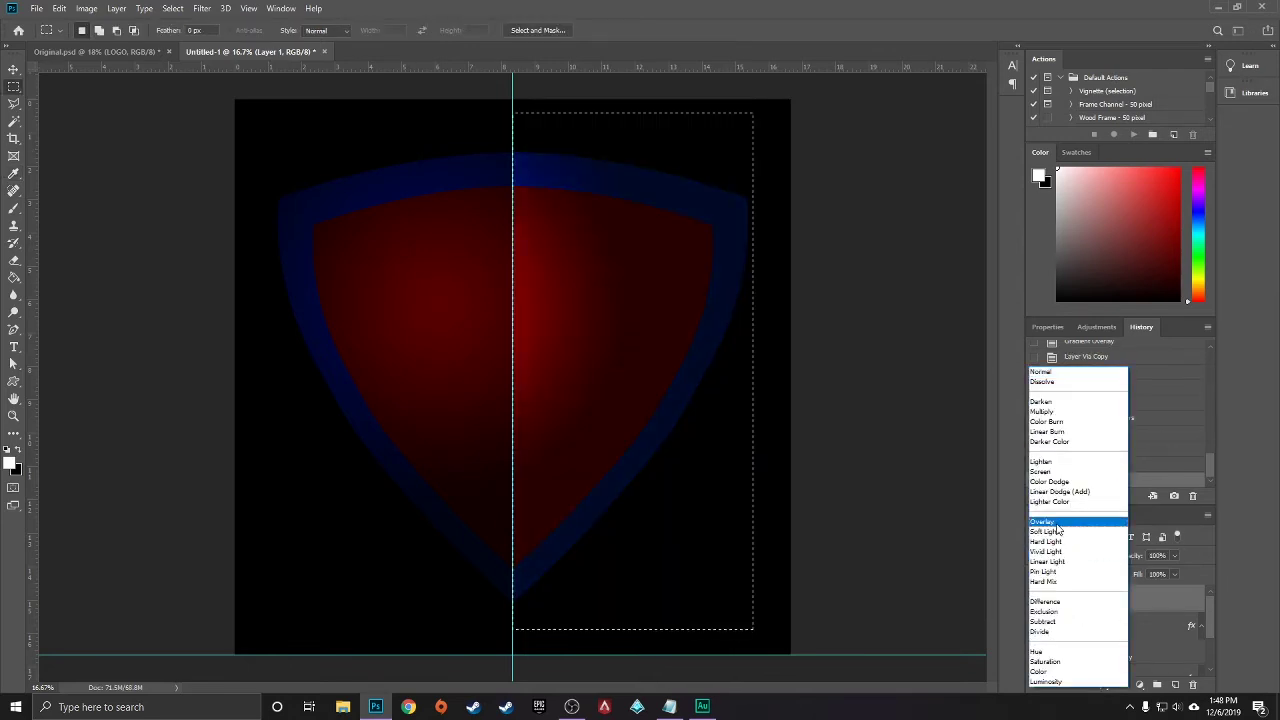
pyautogui.click(1058, 525)
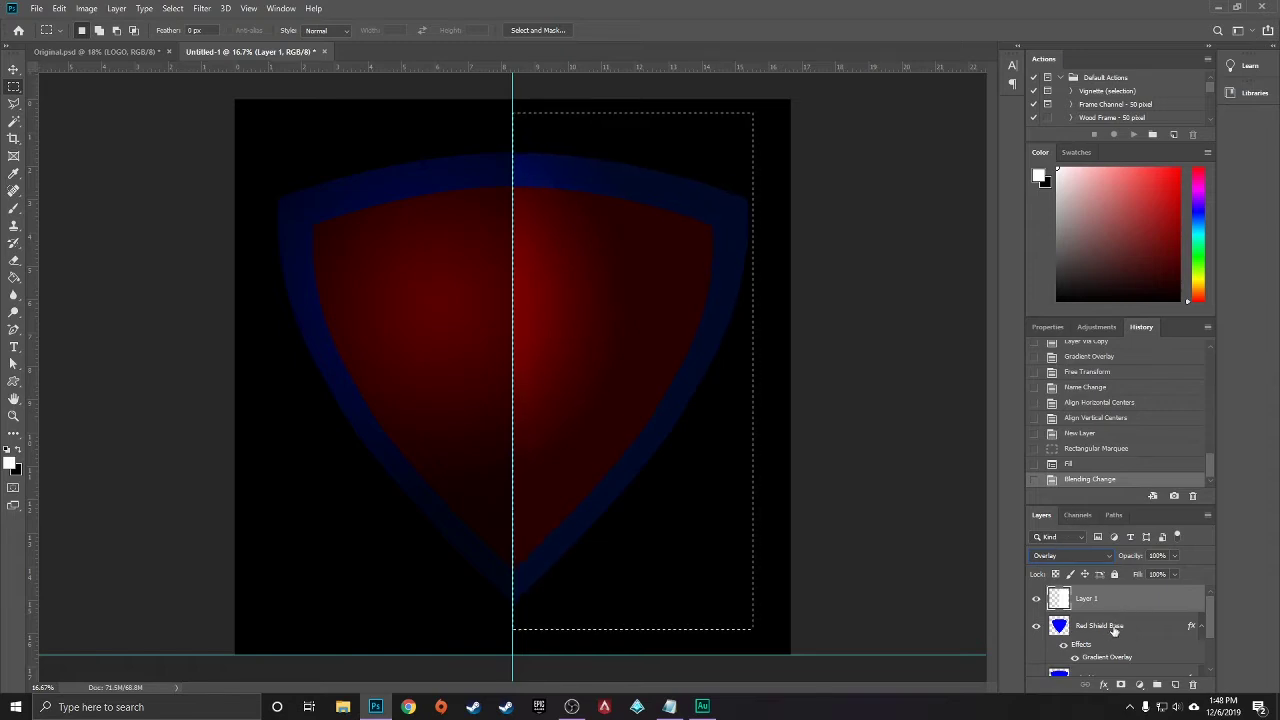
# Mask Layer 1 to the outline of the Shield Base layer and hide the guides
pyautogui.scroll(-1, 1213, 622)
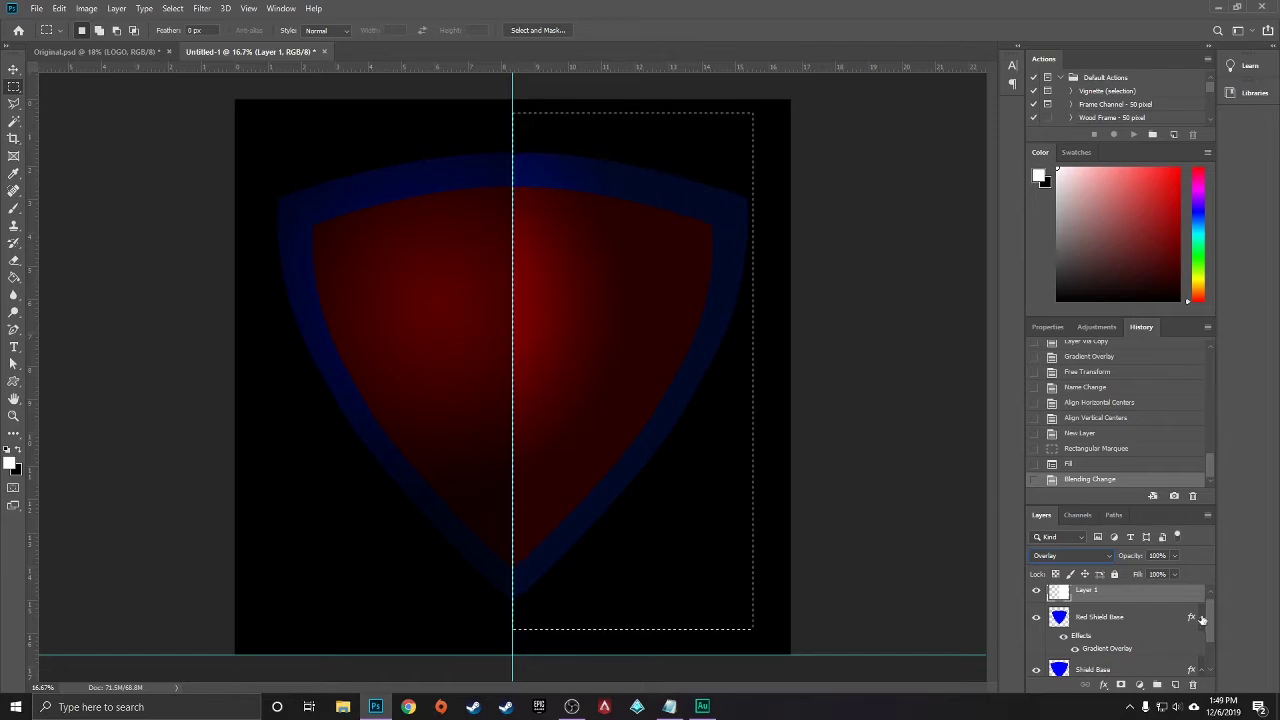
pyautogui.moveTo(1123, 507); pyautogui.dragTo(1107, 275)
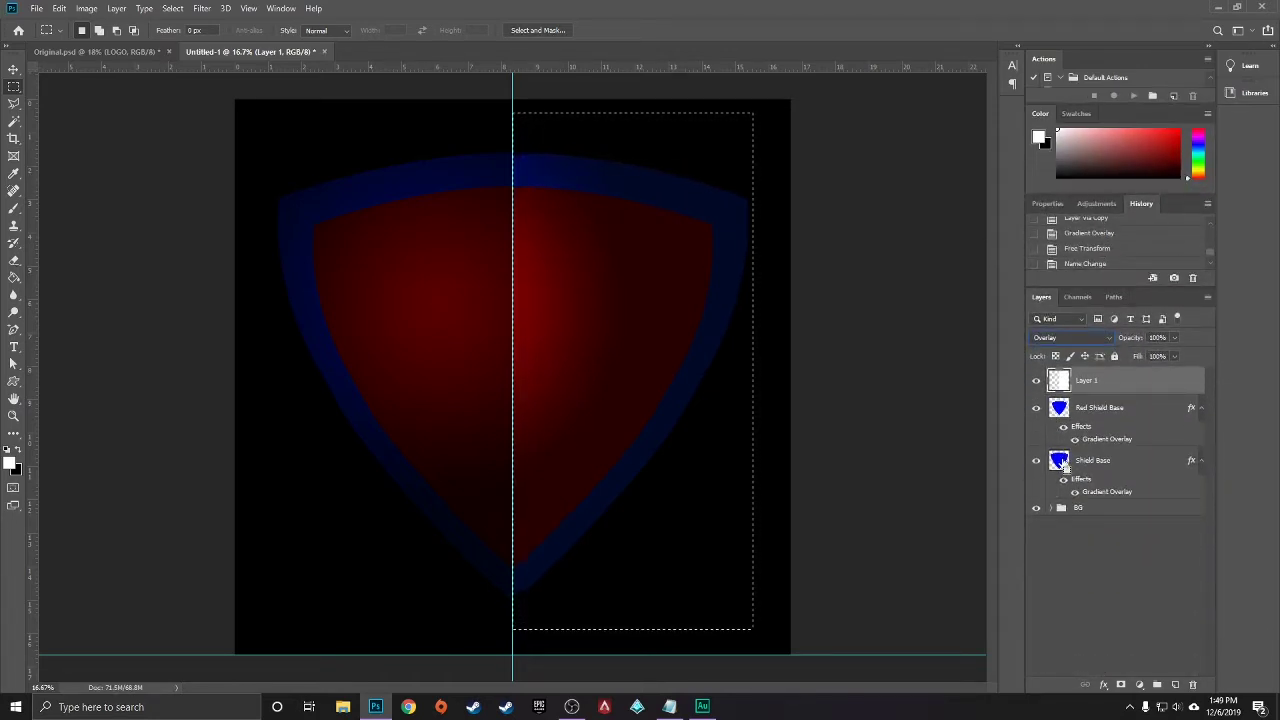
pyautogui.keyDown('ctrl'); pyautogui.click(1060, 461); pyautogui.keyUp('ctrl')
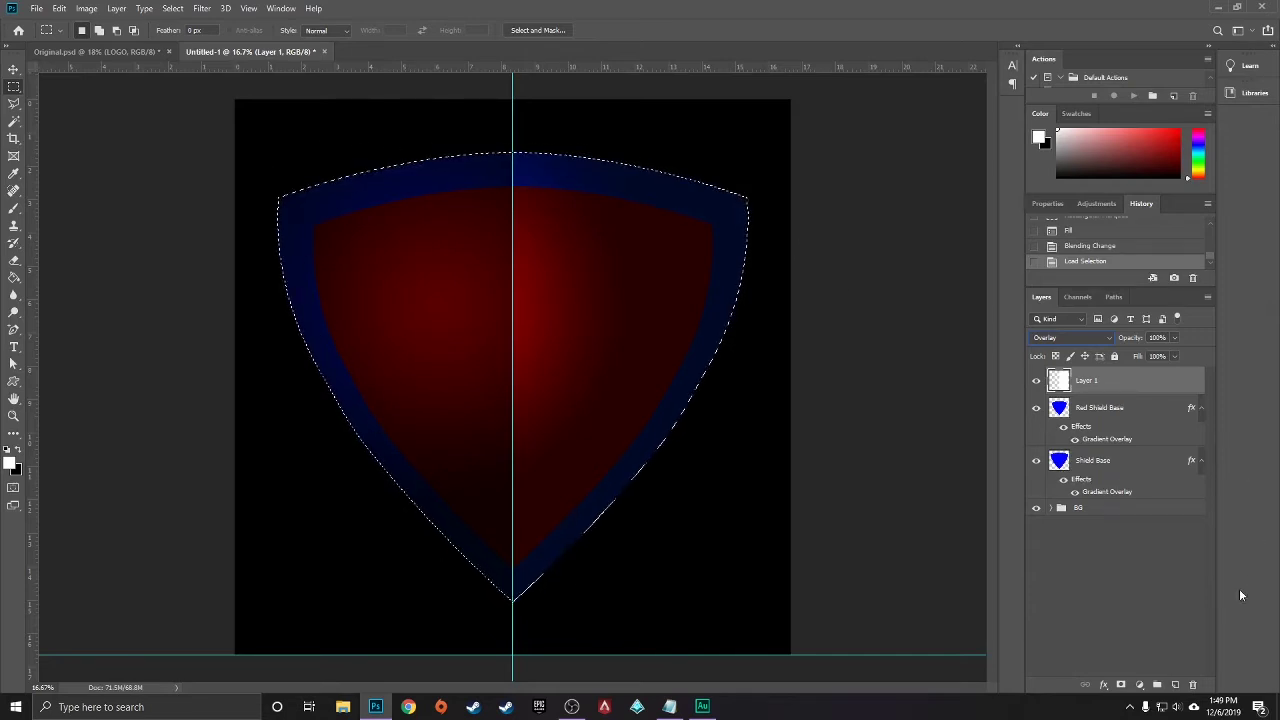
pyautogui.click(1121, 685)
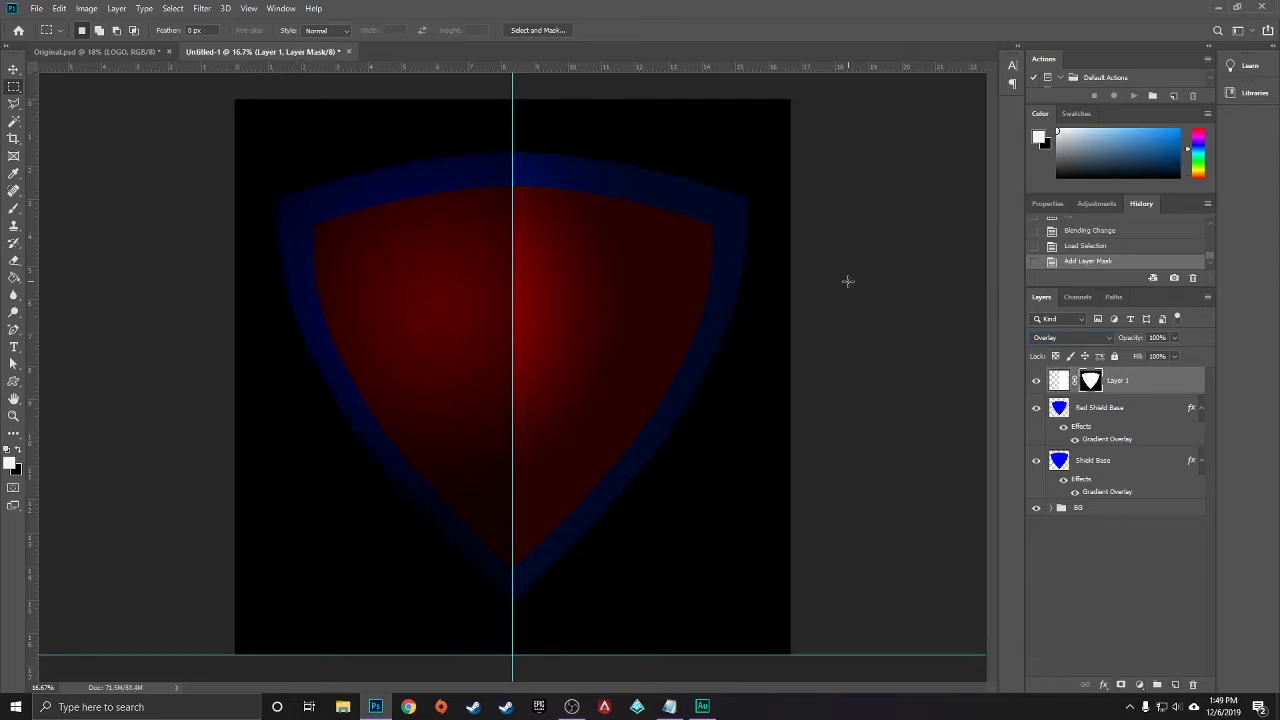
pyautogui.hotkey('ctrl', 'h')
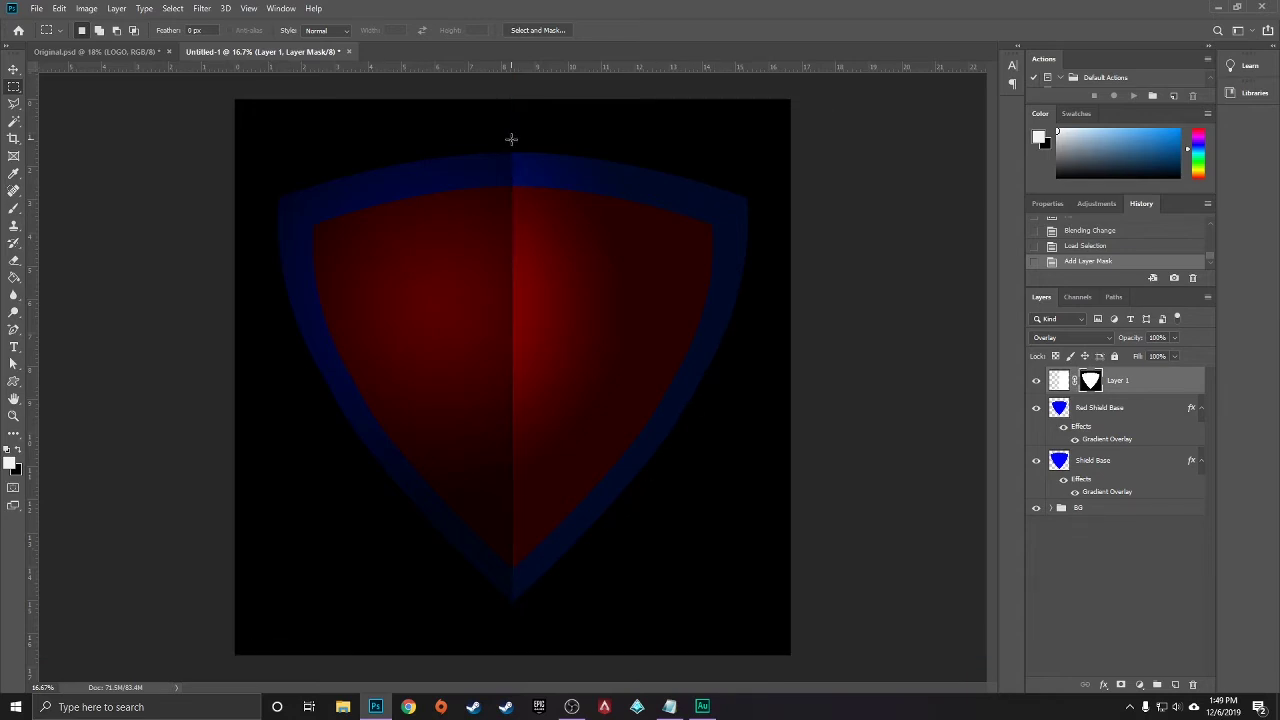
# Set Layer 1's blend mode to Soft Light and its opacity to 32%
pyautogui.click(1105, 337)
pyautogui.click(1045, 509)
pyautogui.click(1174, 337)
pyautogui.moveTo(1182, 356); pyautogui.dragTo(1133, 356)
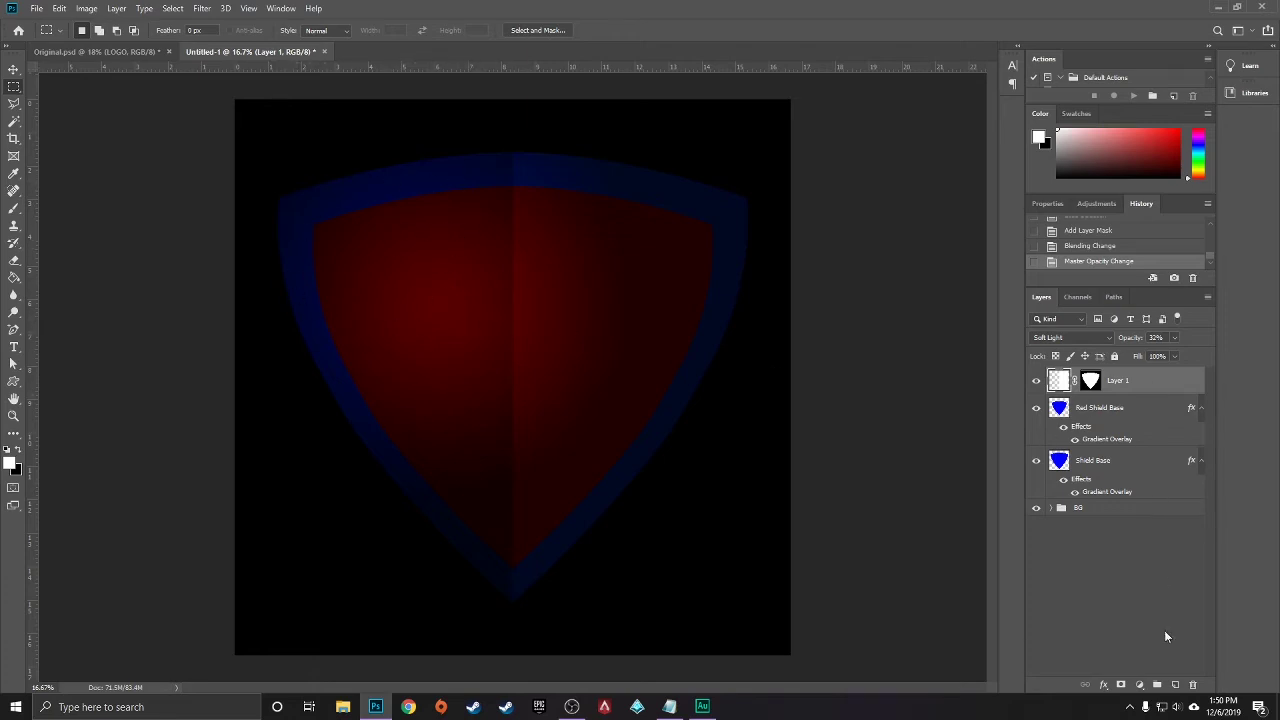
# On a new layer, draw a white circle about 1337 px wide and place it over the red shield's upper-left area
pyautogui.click(1175, 684)
pyautogui.click(13, 381)
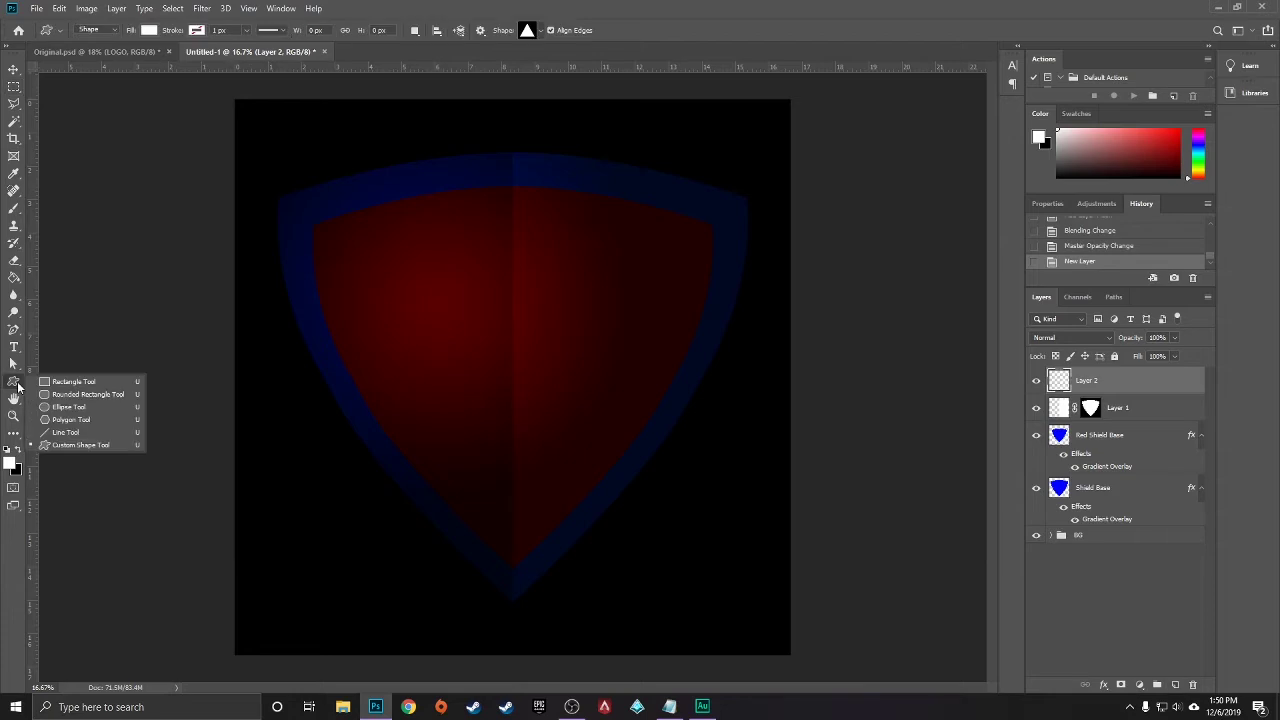
pyautogui.click(100, 407)
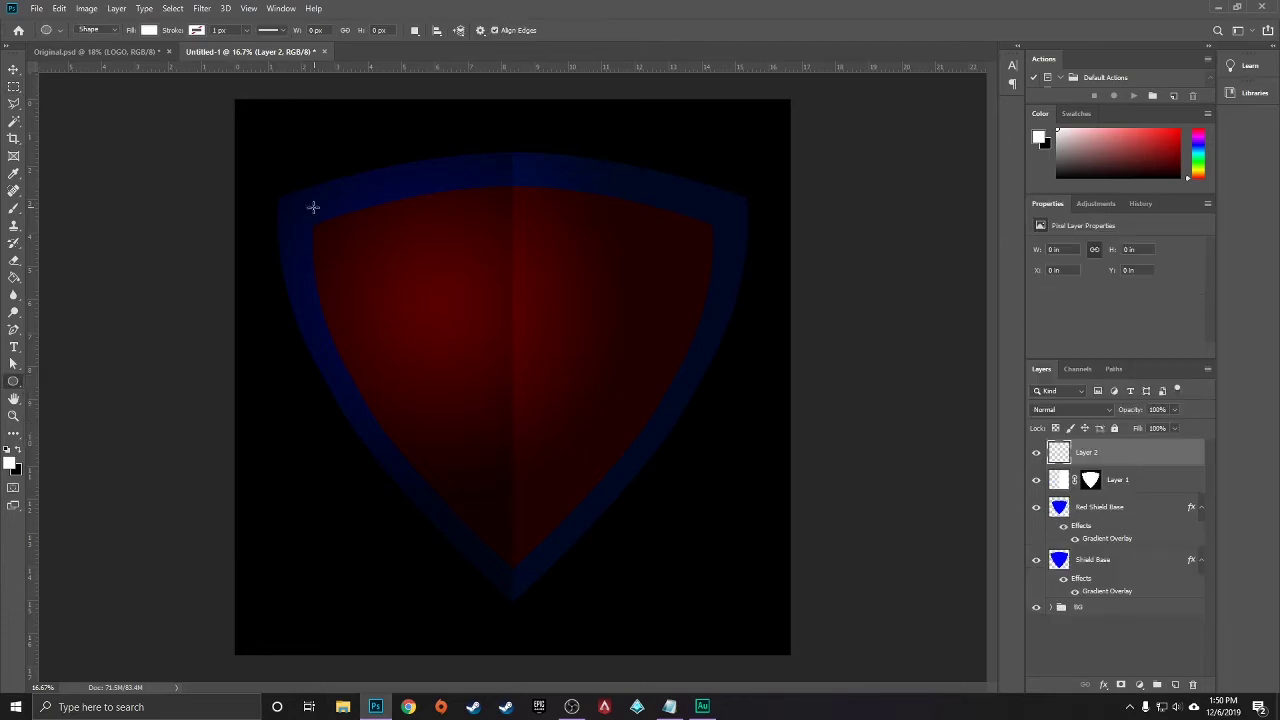
pyautogui.moveTo(302, 209); pyautogui.dragTo(449, 383)
pyautogui.press('v')
pyautogui.moveTo(380, 297); pyautogui.dragTo(391, 289)
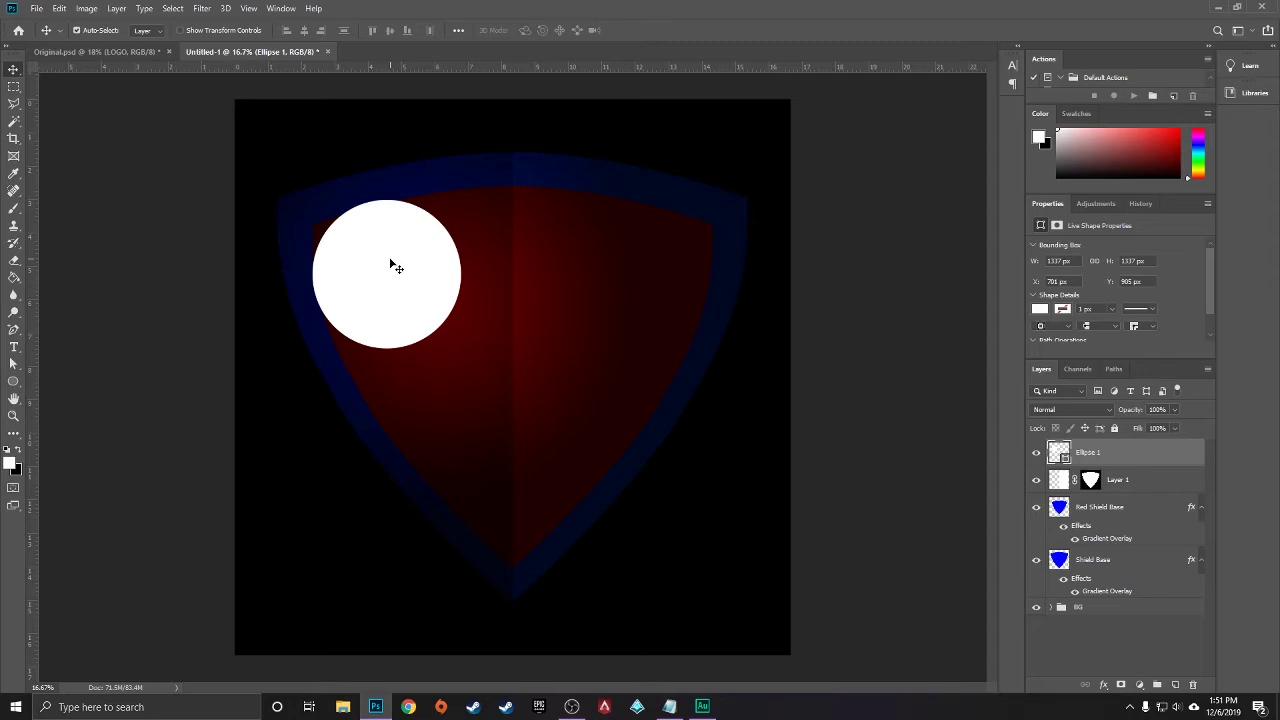
# Warp the white circle into an arch by pulling its lower edge inward and bulging its top and sides outward
pyautogui.click(59, 8)
pyautogui.moveTo(93, 313)
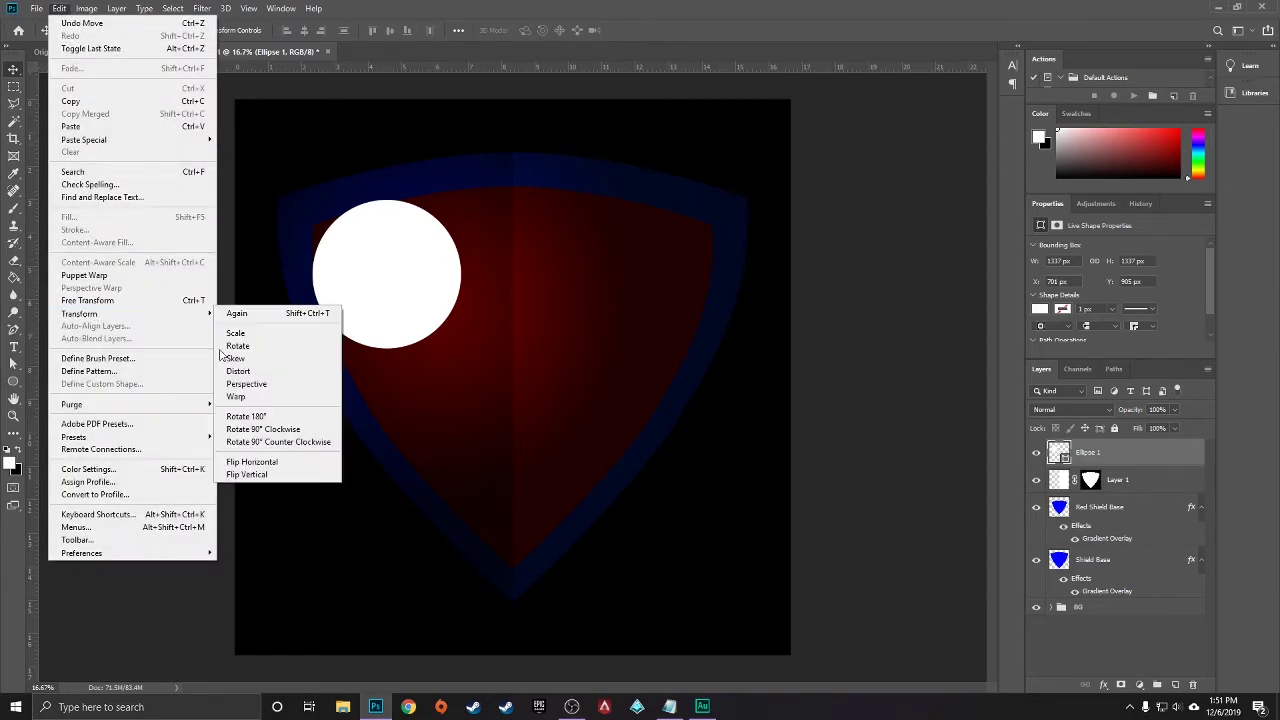
pyautogui.click(258, 396)
pyautogui.moveTo(364, 348); pyautogui.dragTo(373, 178)
pyautogui.moveTo(412, 346); pyautogui.dragTo(424, 263)
pyautogui.moveTo(412, 201); pyautogui.dragTo(352, 163)
pyautogui.moveTo(312, 248); pyautogui.dragTo(278, 244)
pyautogui.moveTo(461, 248); pyautogui.dragTo(499, 238)
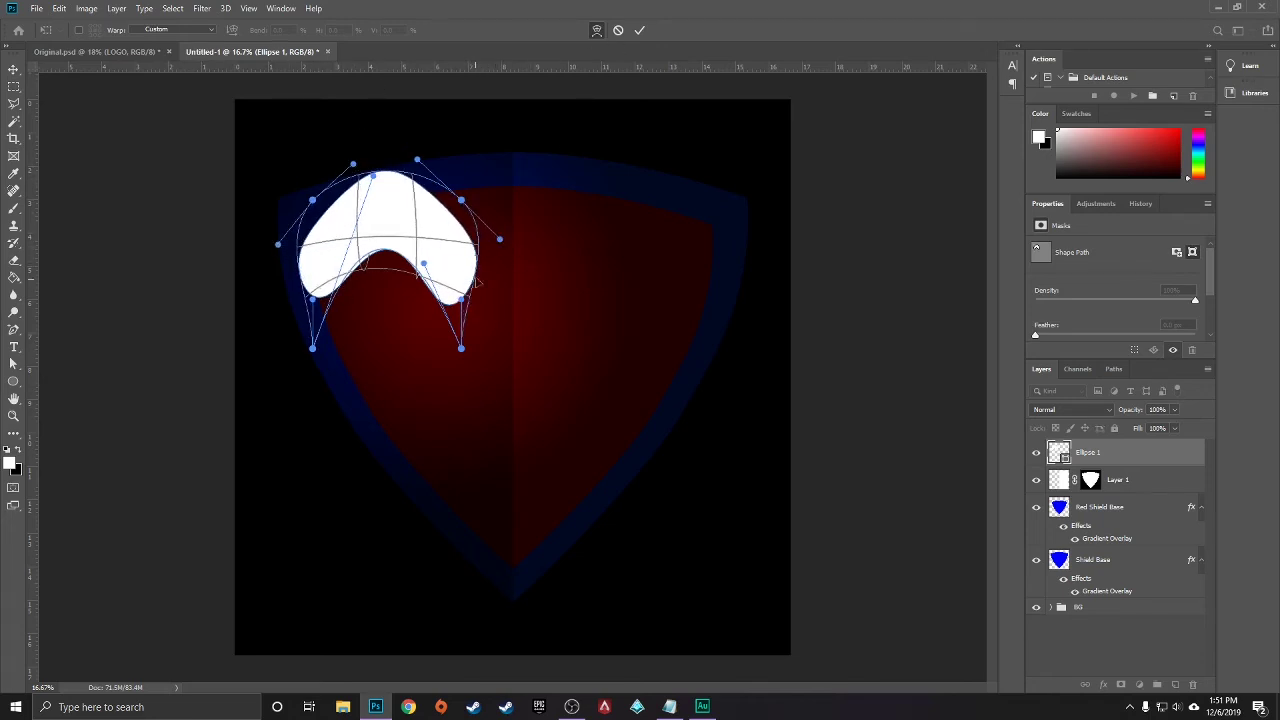
pyautogui.click(639, 30)
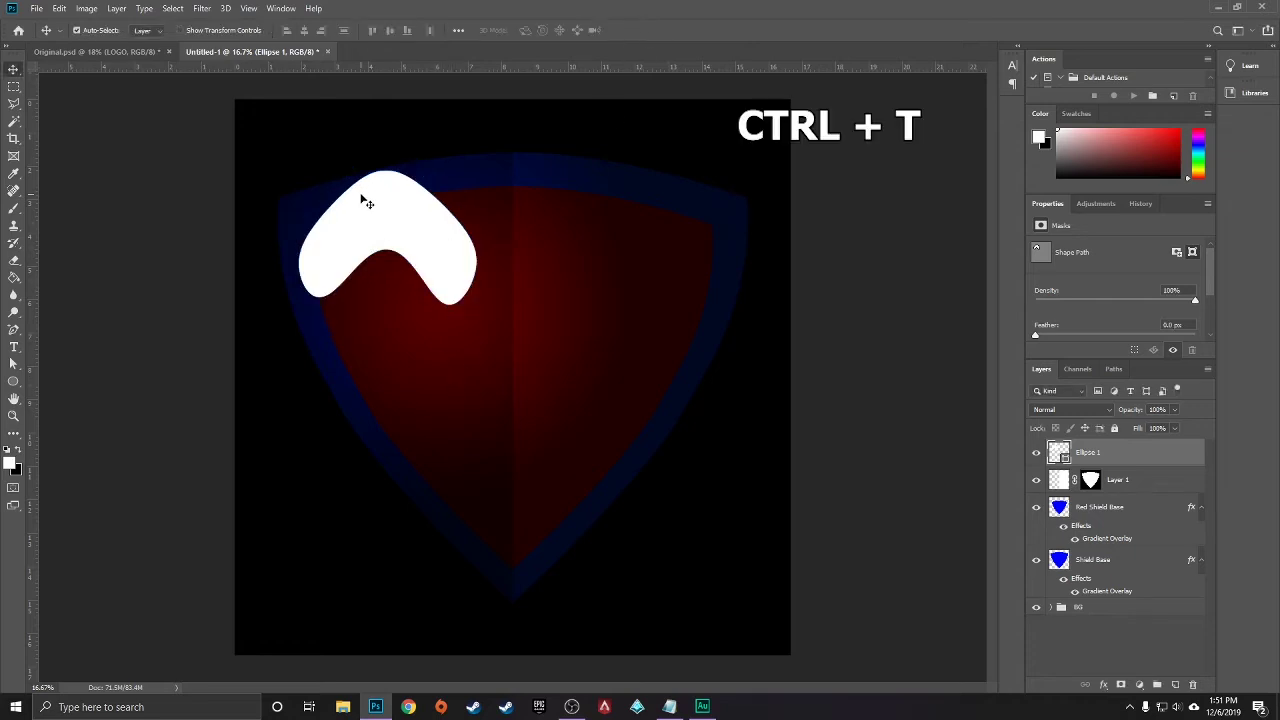
# Rotate the arch counterclockwise with Free Transform and position it so it follows the red shield's upper-left corner
pyautogui.hotkey('ctrl', 't')
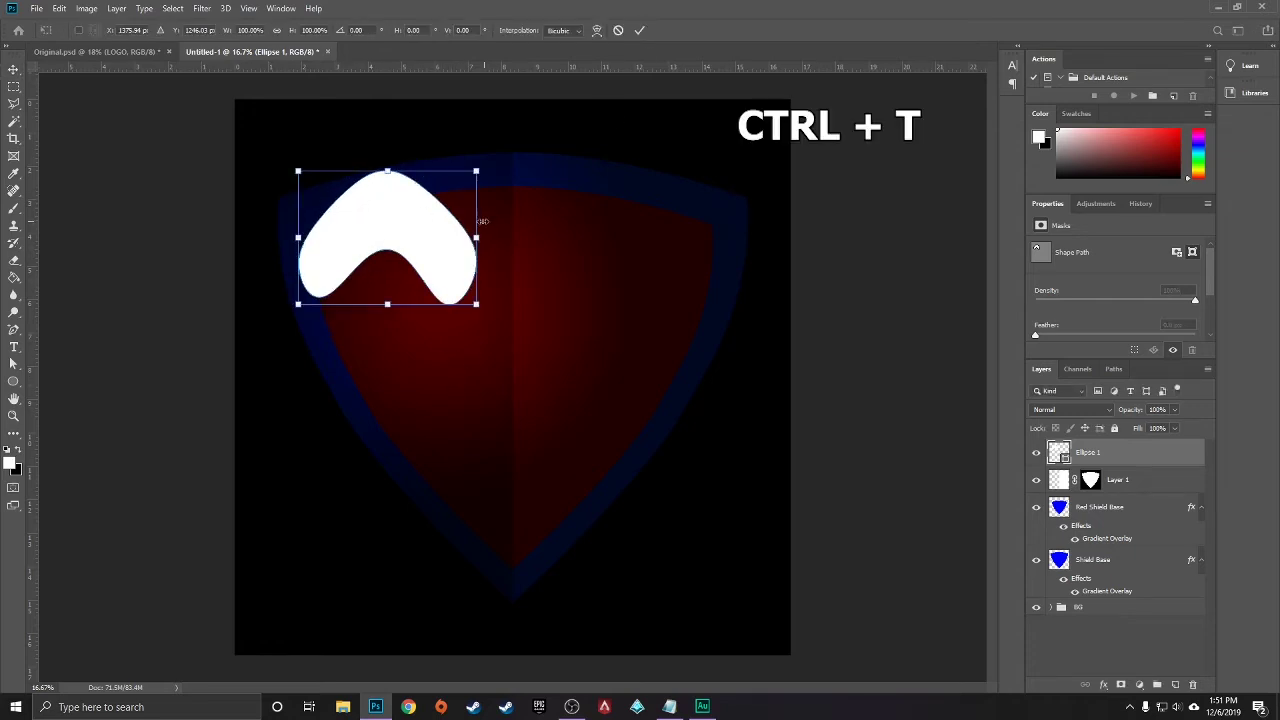
pyautogui.moveTo(494, 240); pyautogui.dragTo(484, 158)
pyautogui.moveTo(390, 162); pyautogui.dragTo(365, 190)
pyautogui.moveTo(455, 178); pyautogui.dragTo(460, 158)
pyautogui.moveTo(339, 251); pyautogui.dragTo(357, 262)
pyautogui.press('Return')
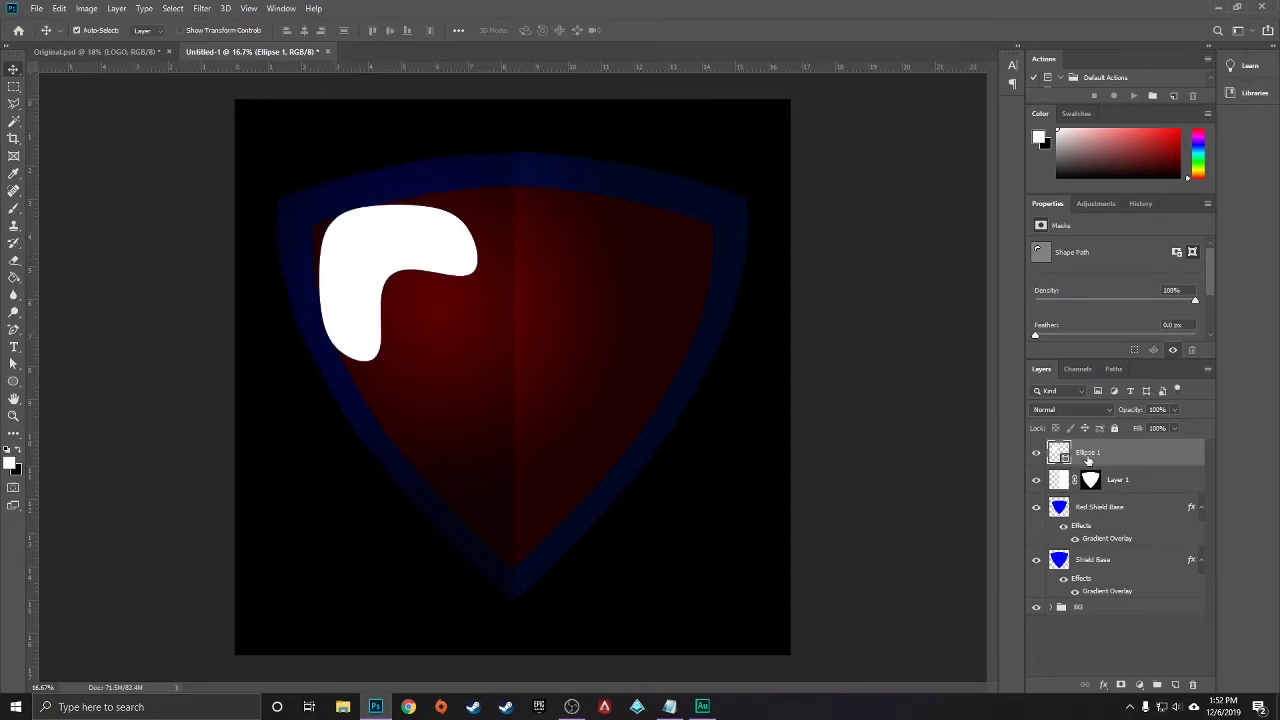
# Convert the Ellipse 1 shape to a smart object and apply a Gaussian Blur with a 286.1 px radius
pyautogui.click(200, 9)
pyautogui.moveTo(205, 162)
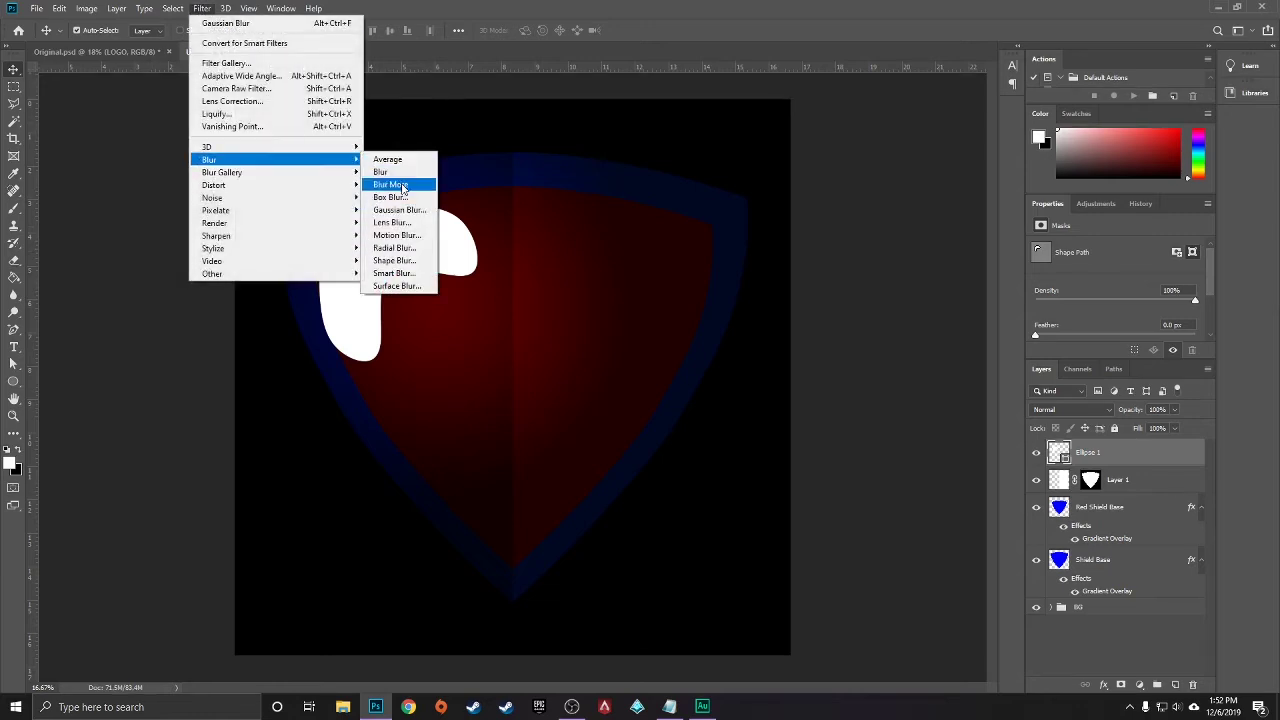
pyautogui.click(405, 212)
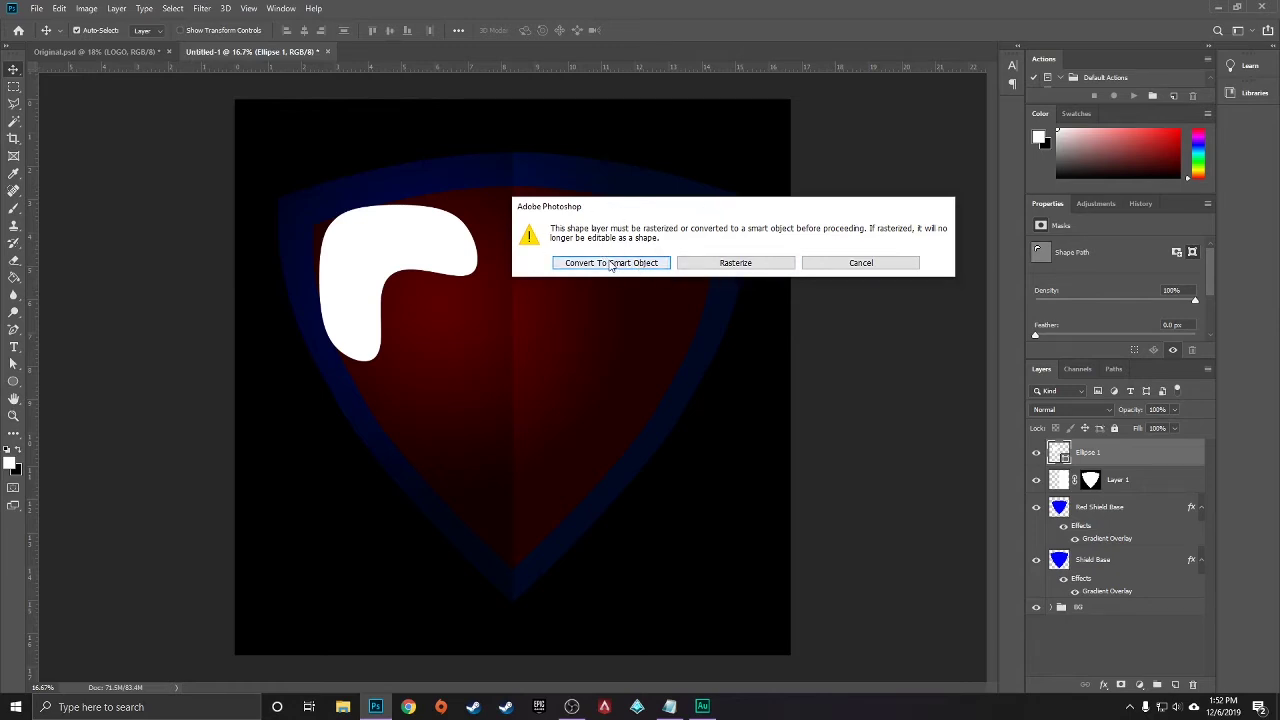
pyautogui.click(640, 263)
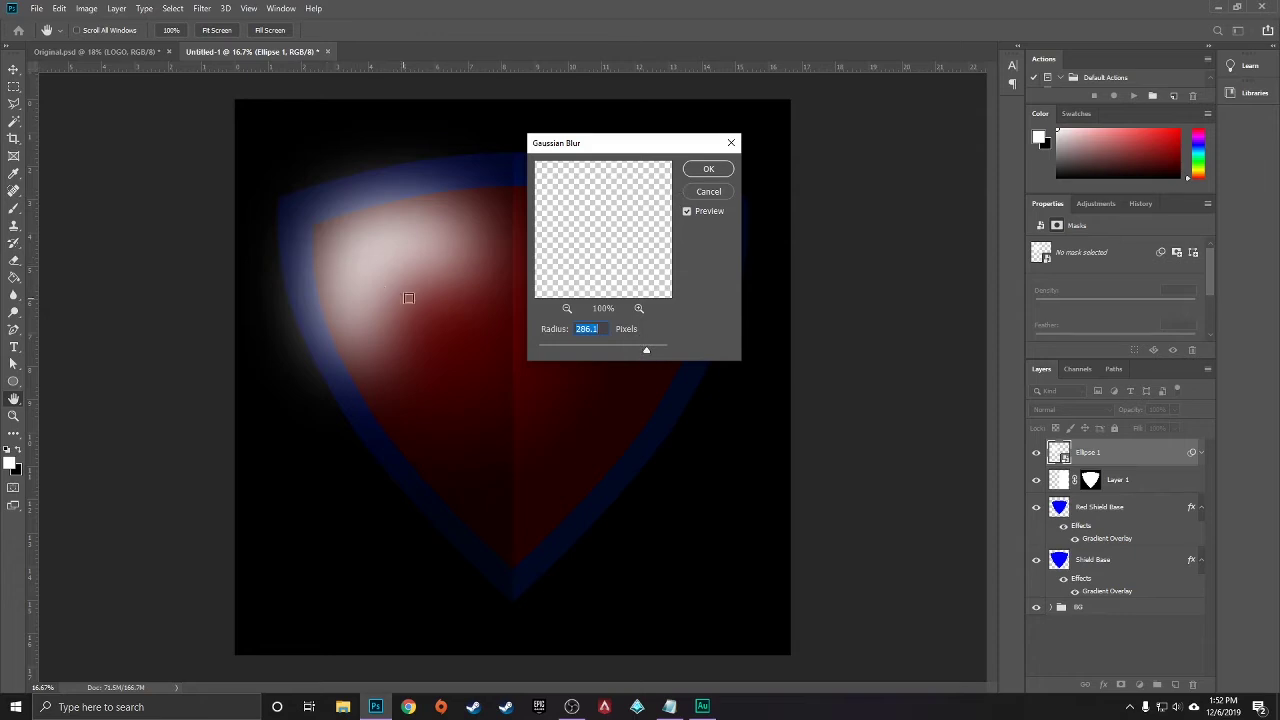
pyautogui.click(704, 169)
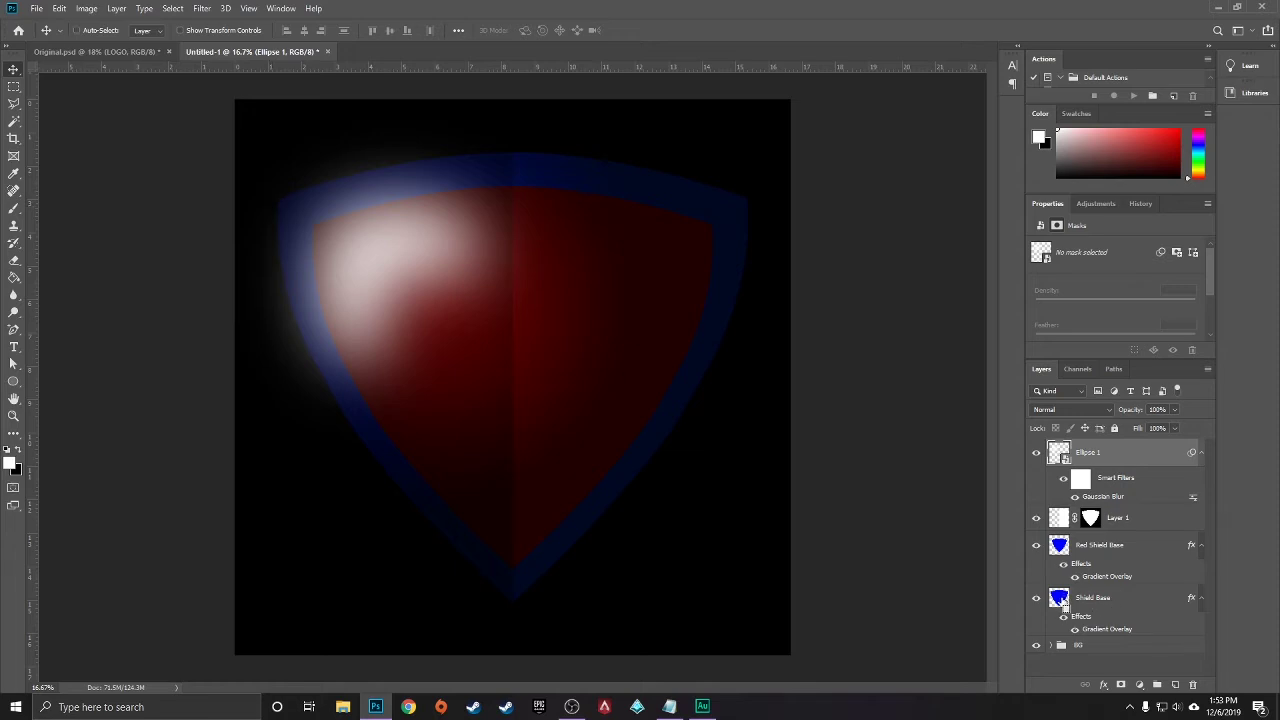
# Mask the blurred highlight to the Shield Base outline and blend it as Soft Light at 50% opacity
pyautogui.keyDown('ctrl'); pyautogui.click(1060, 599); pyautogui.keyUp('ctrl')
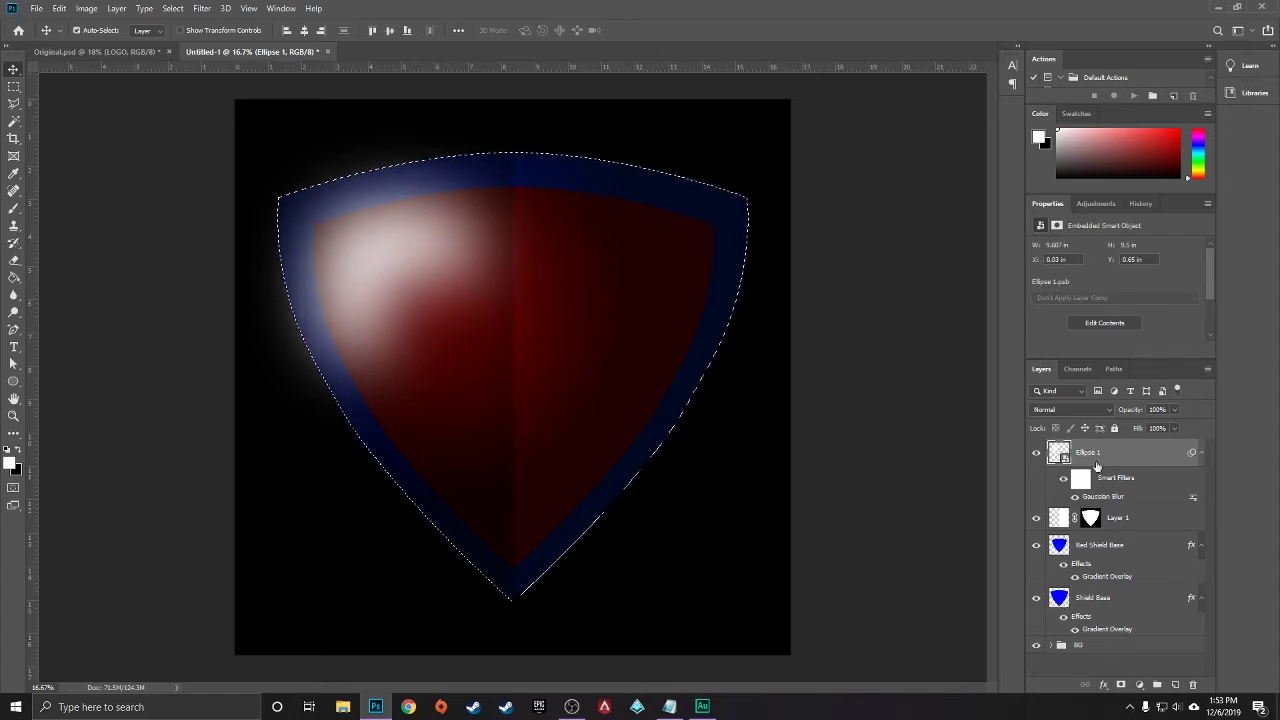
pyautogui.click(1119, 686)
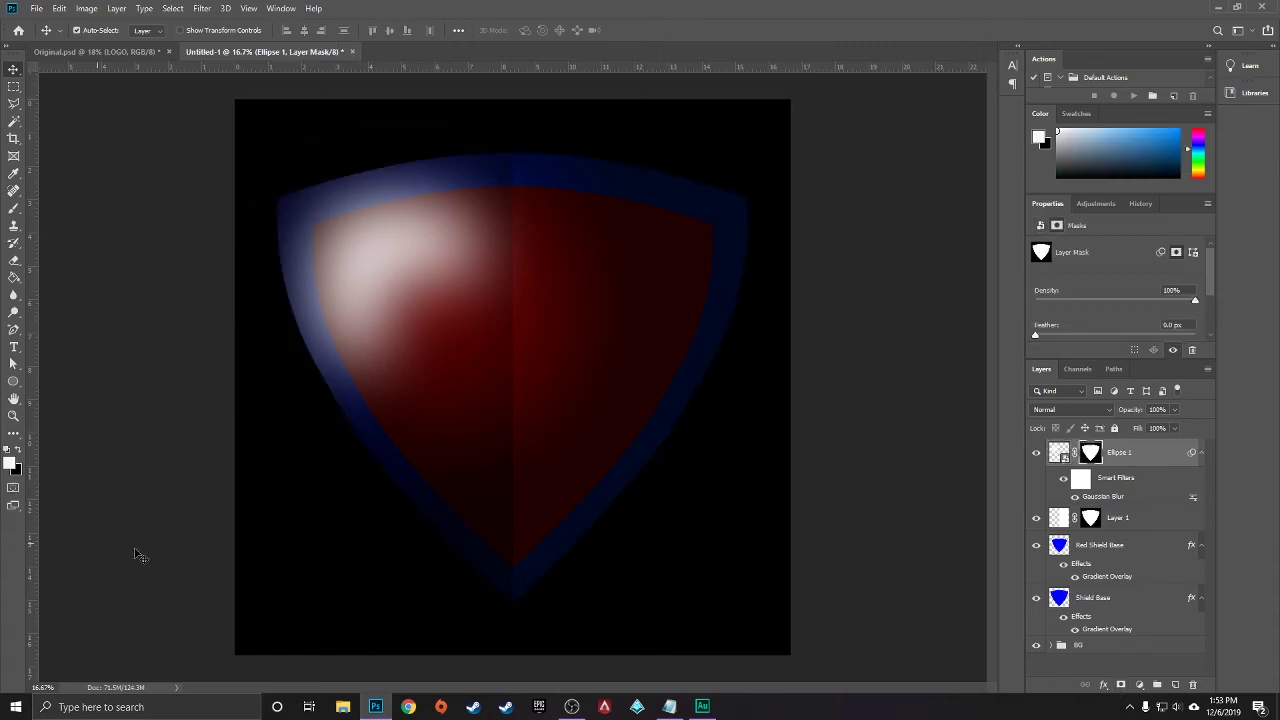
pyautogui.click(1094, 411)
pyautogui.click(1055, 531)
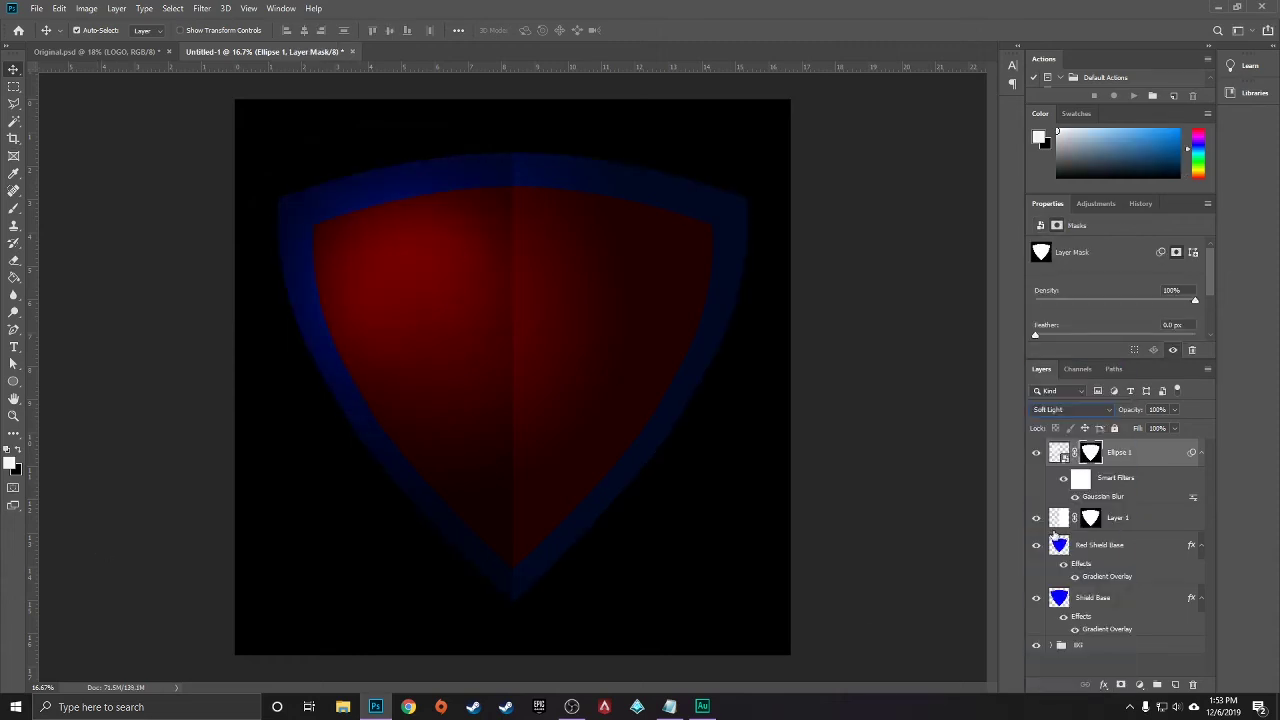
pyautogui.click(1175, 410)
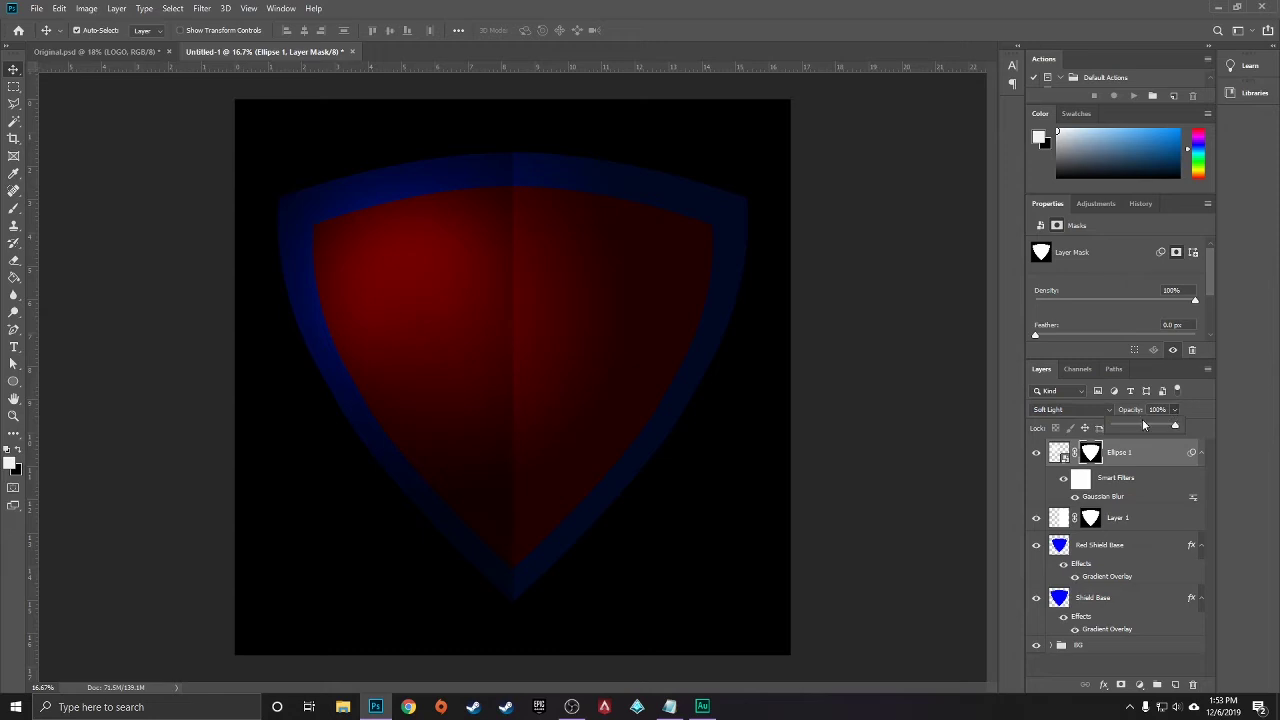
pyautogui.click(1145, 428)
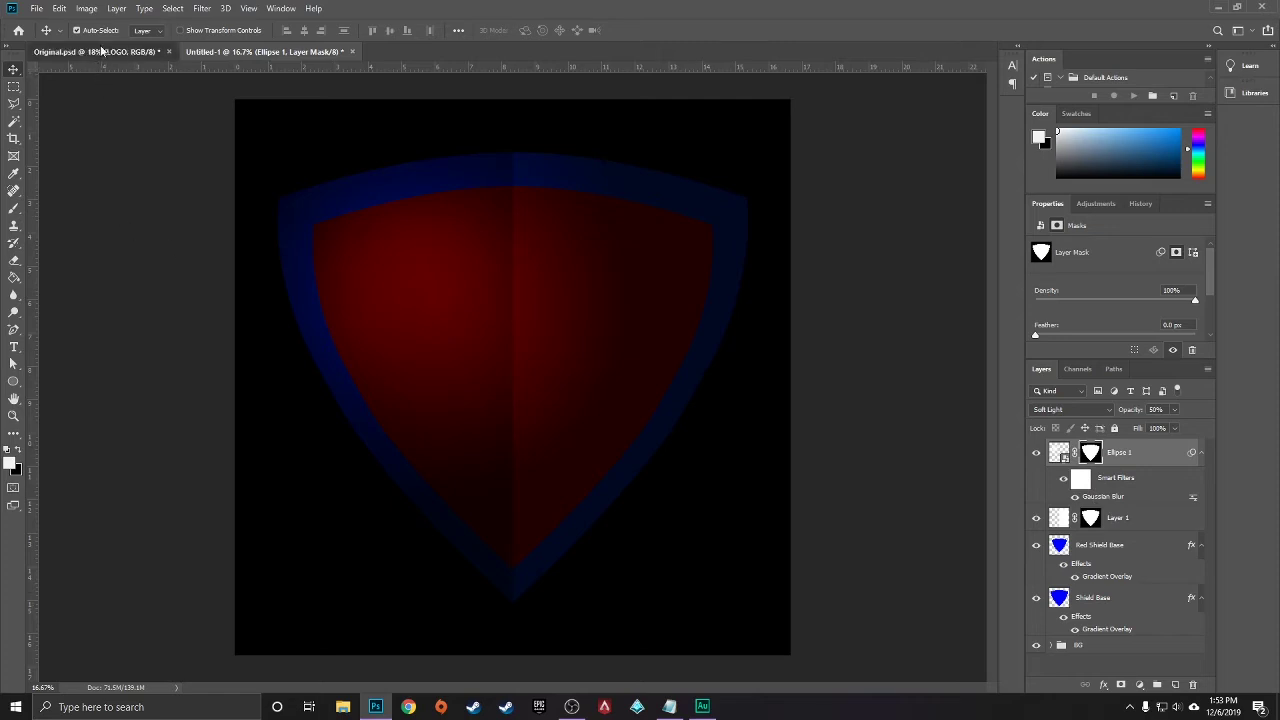
# Check the reference logo in Original.psd and give the Shield Base layer a 36 px stroke positioned Outside
pyautogui.click(105, 53)
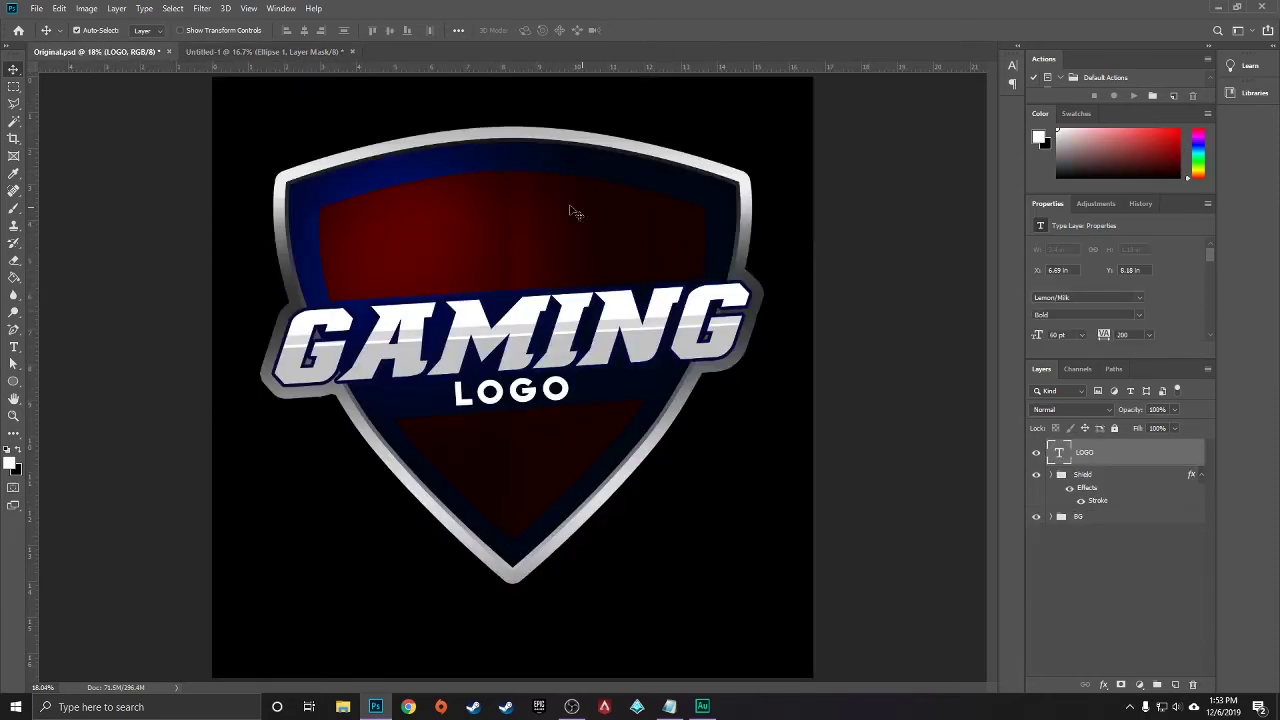
pyautogui.click(264, 50)
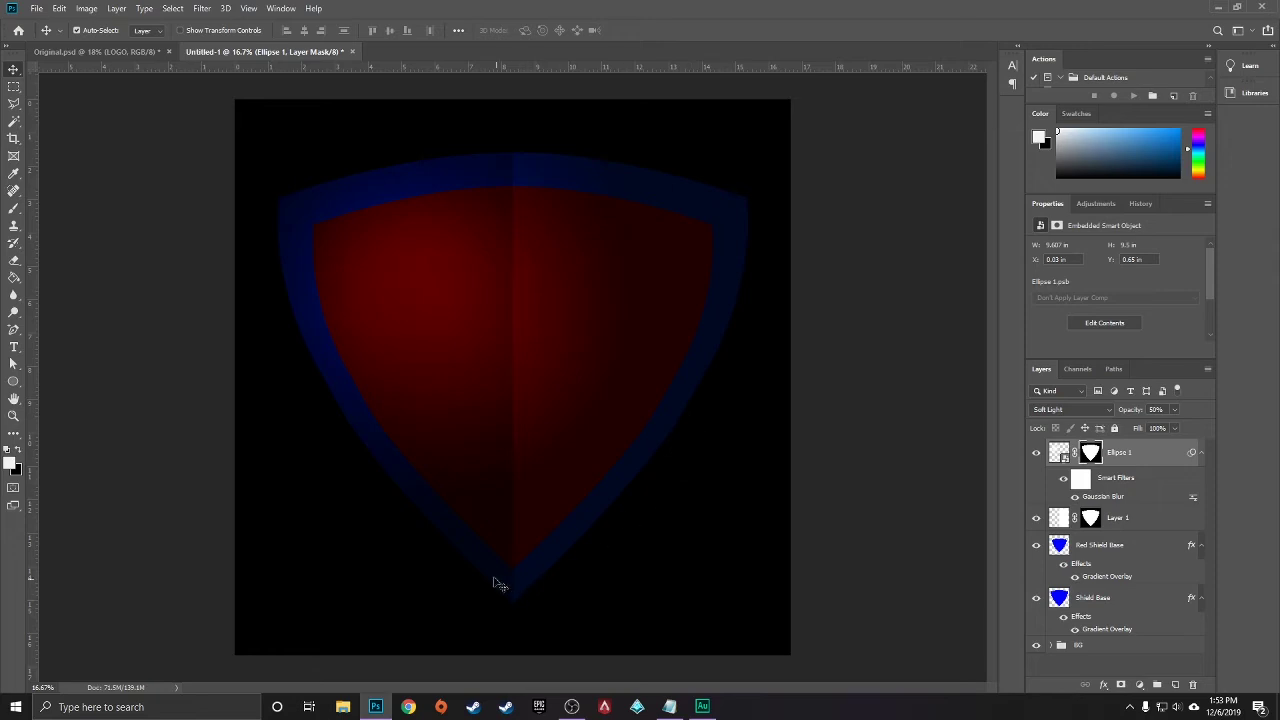
pyautogui.click(1092, 598)
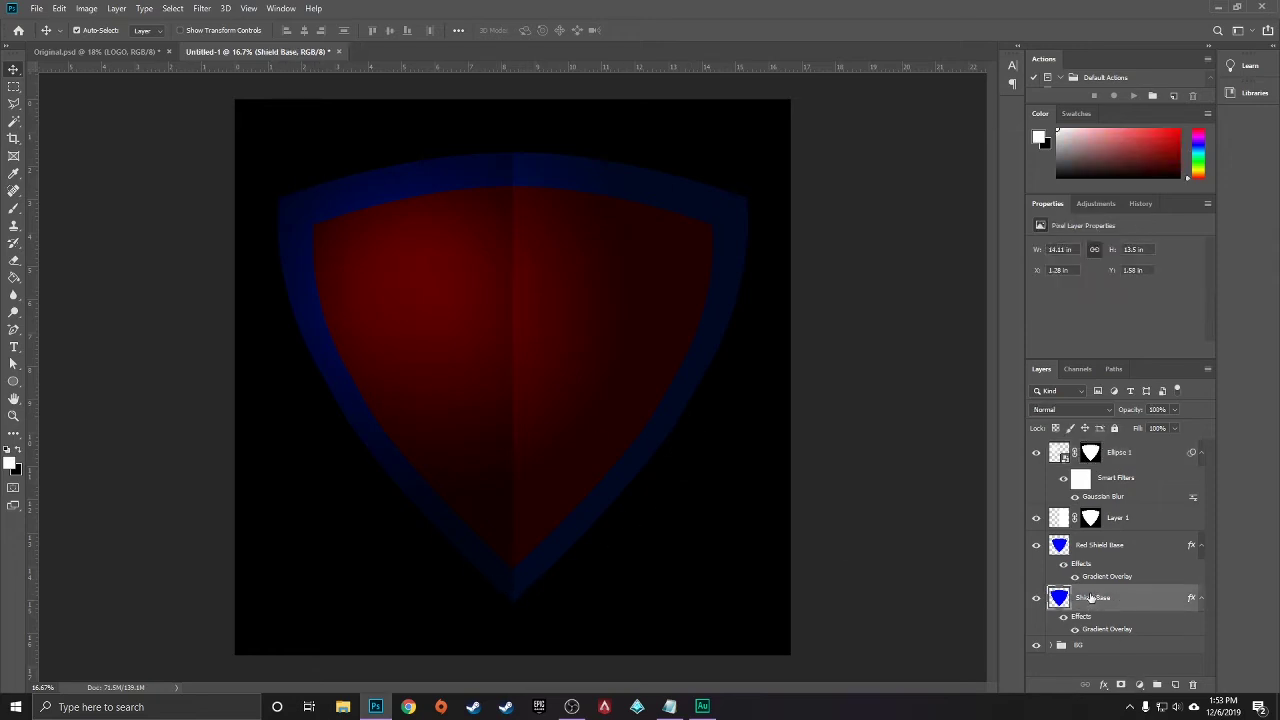
pyautogui.rightClick(1104, 599)
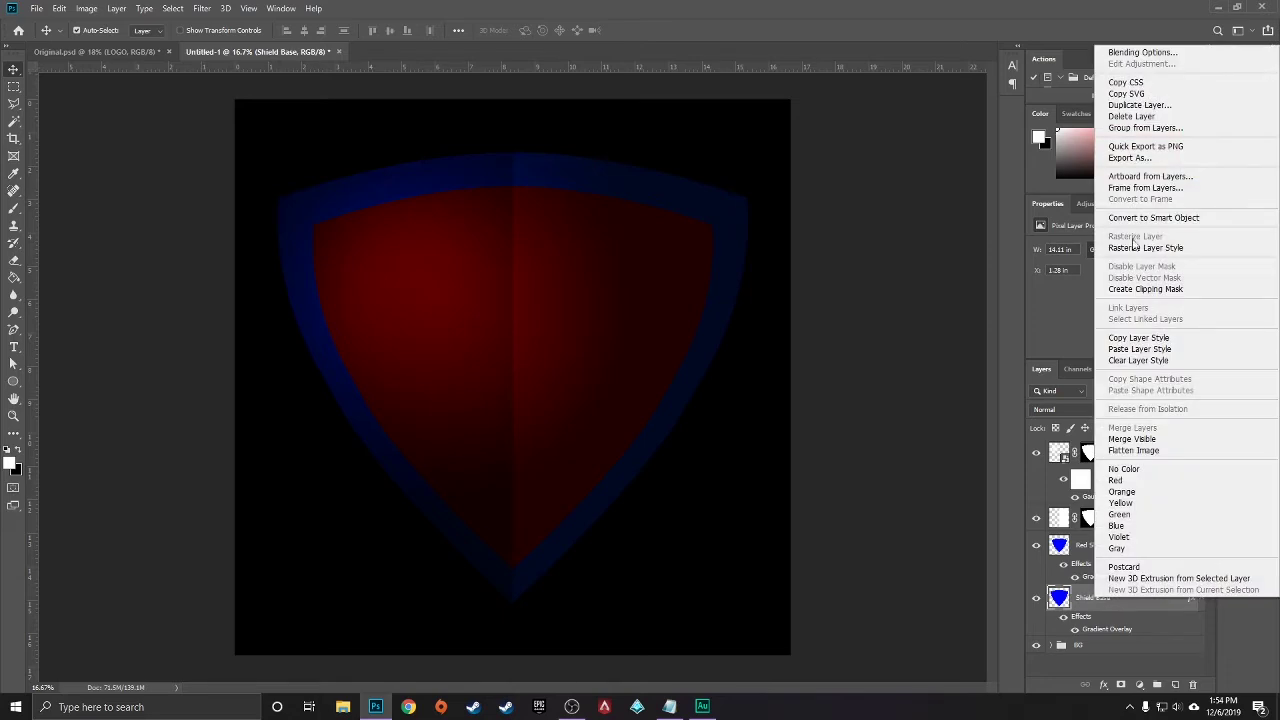
pyautogui.click(1140, 52)
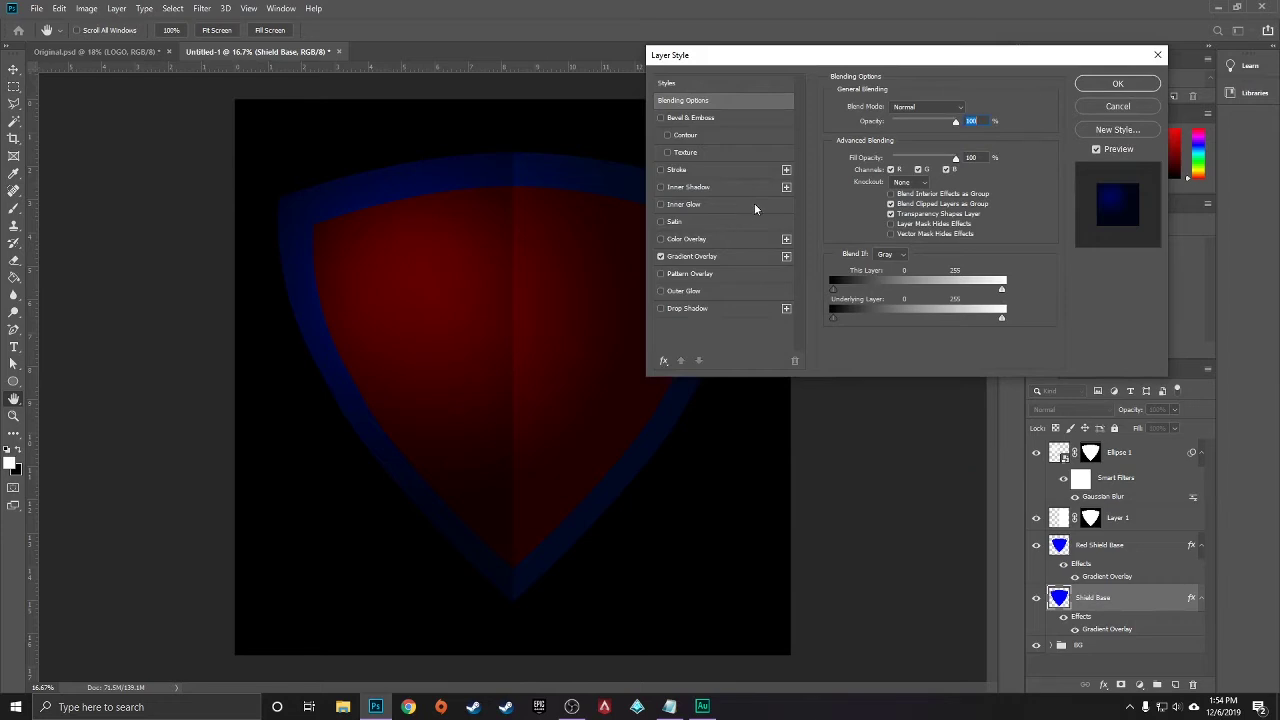
pyautogui.click(677, 170)
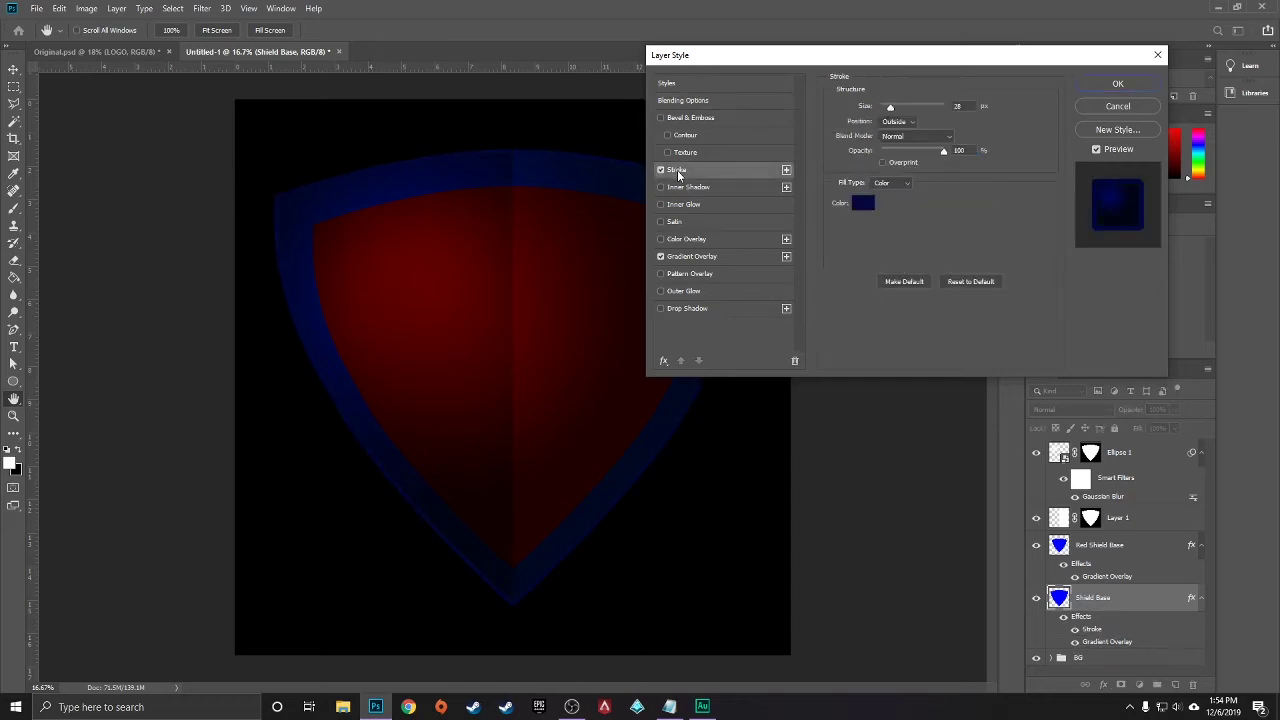
pyautogui.click(966, 107)
pyautogui.write('36')
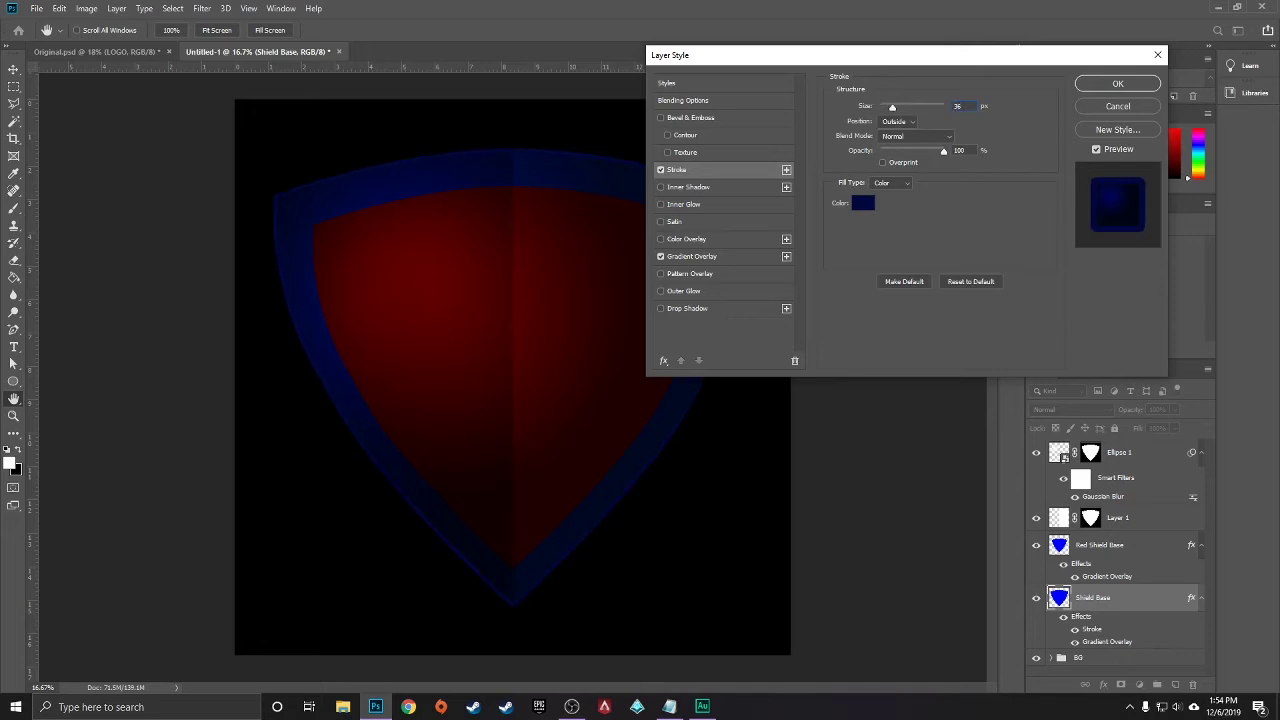
pyautogui.click(903, 122)
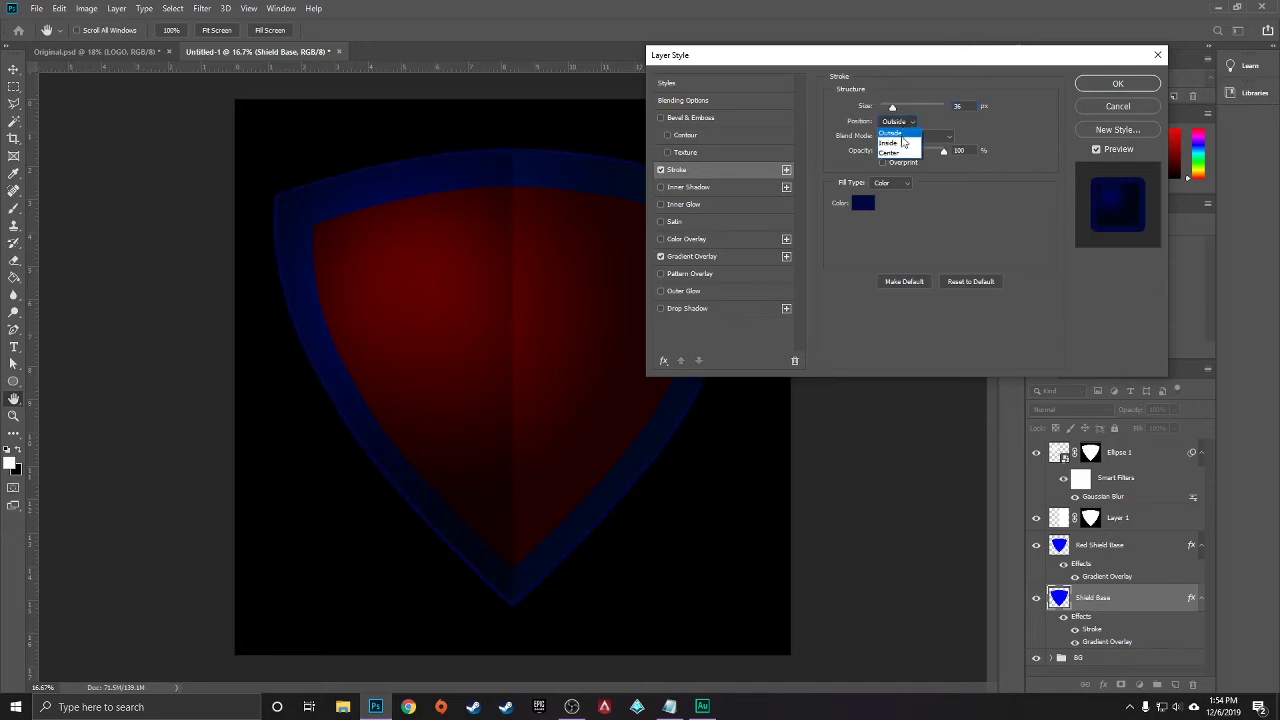
pyautogui.click(890, 133)
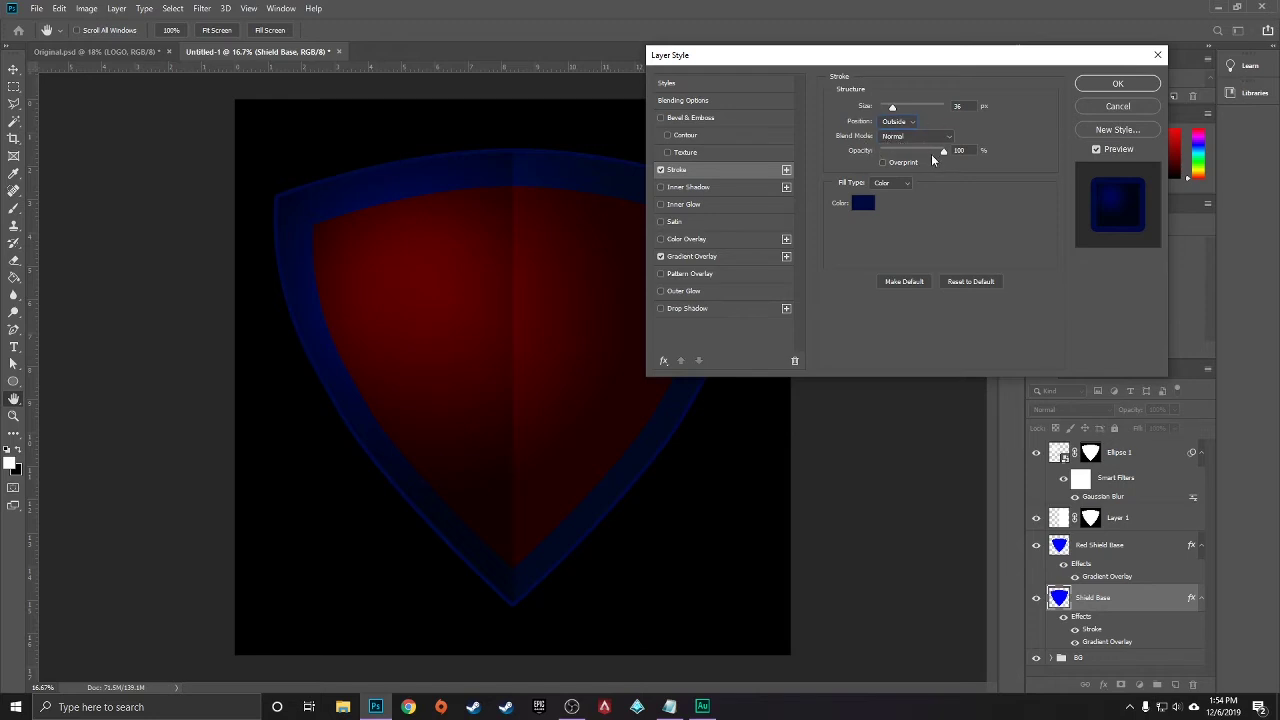
# Switch the stroke's fill type to Gradient and load the gradient file the-ultimate-gradient-pack-1-grey
pyautogui.click(901, 185)
pyautogui.click(883, 199)
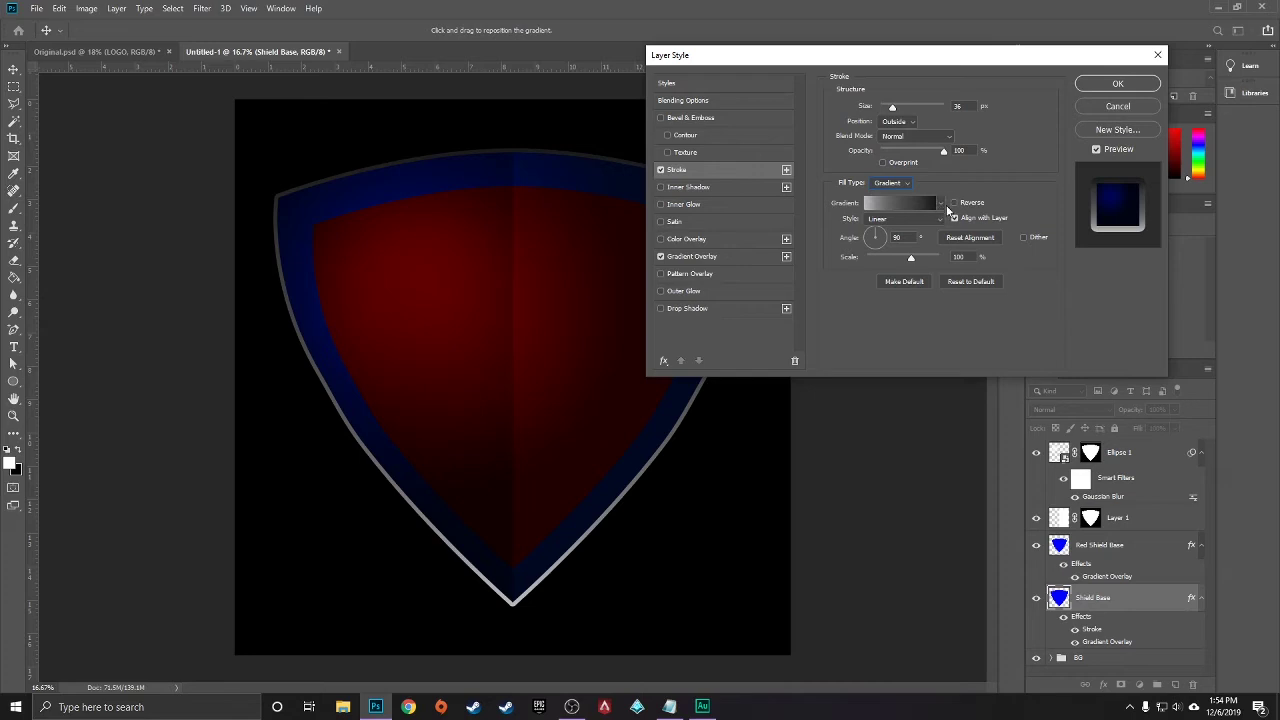
pyautogui.click(941, 203)
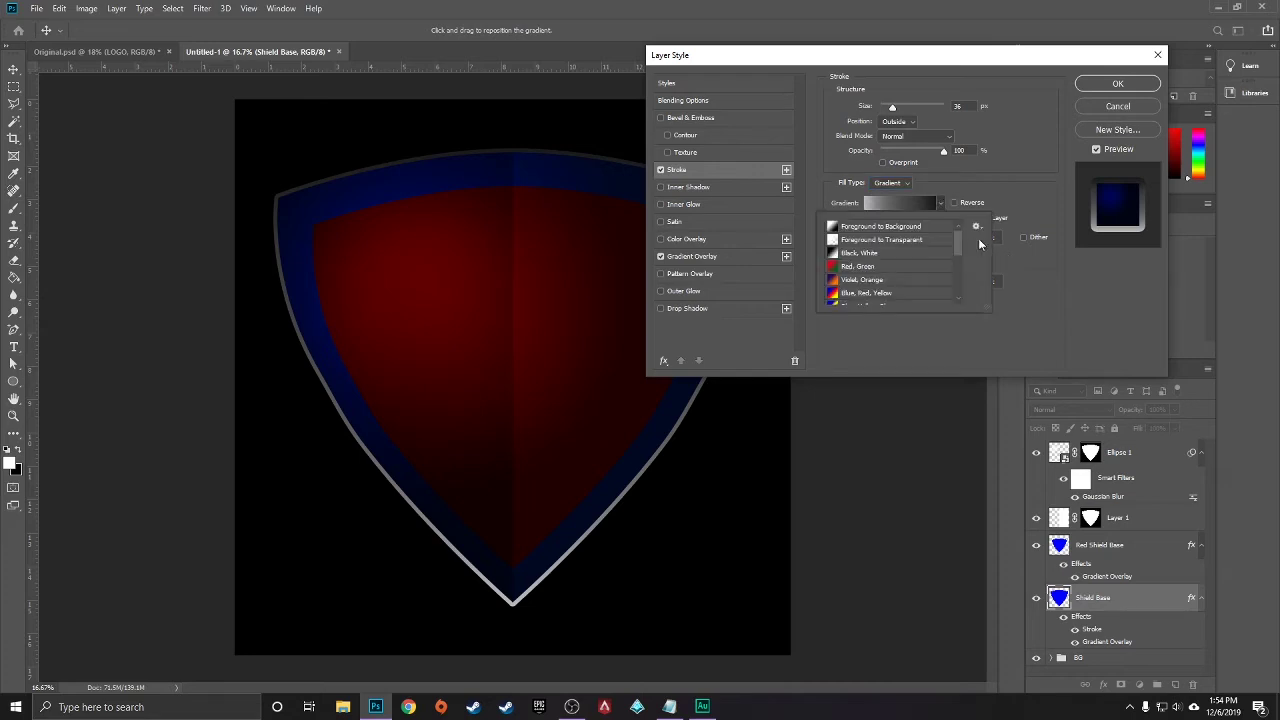
pyautogui.click(978, 227)
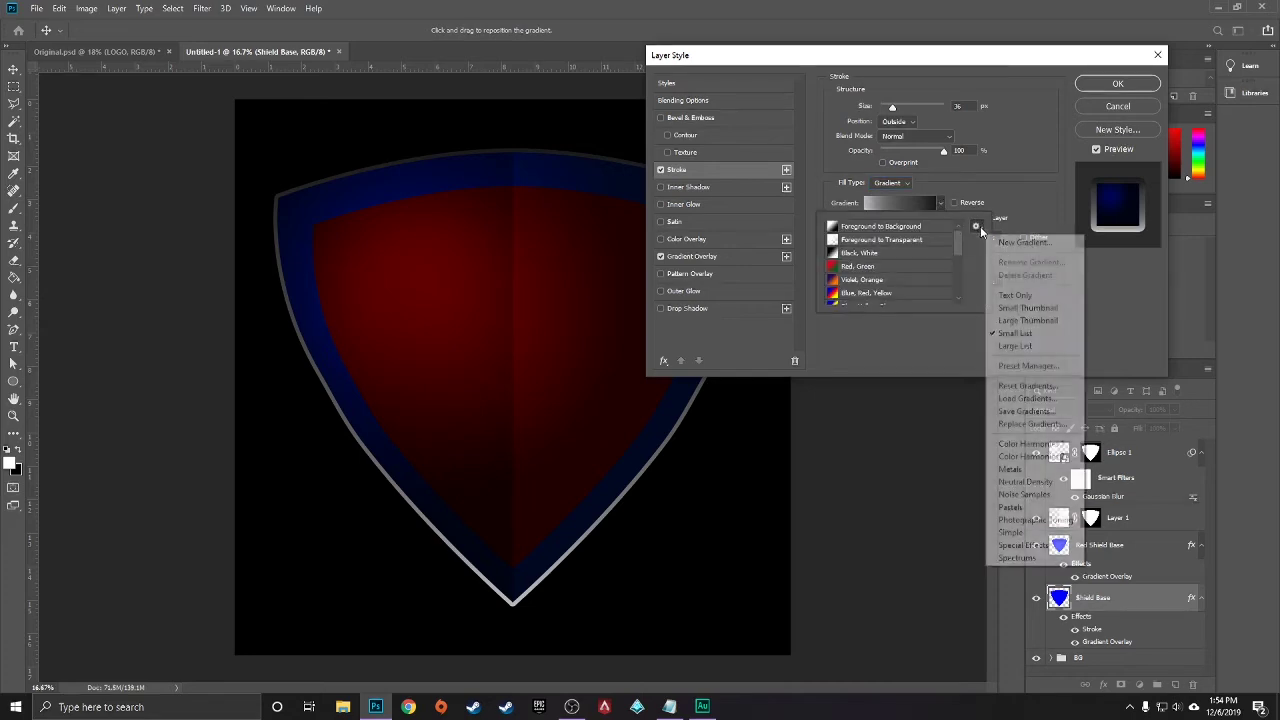
pyautogui.click(1001, 400)
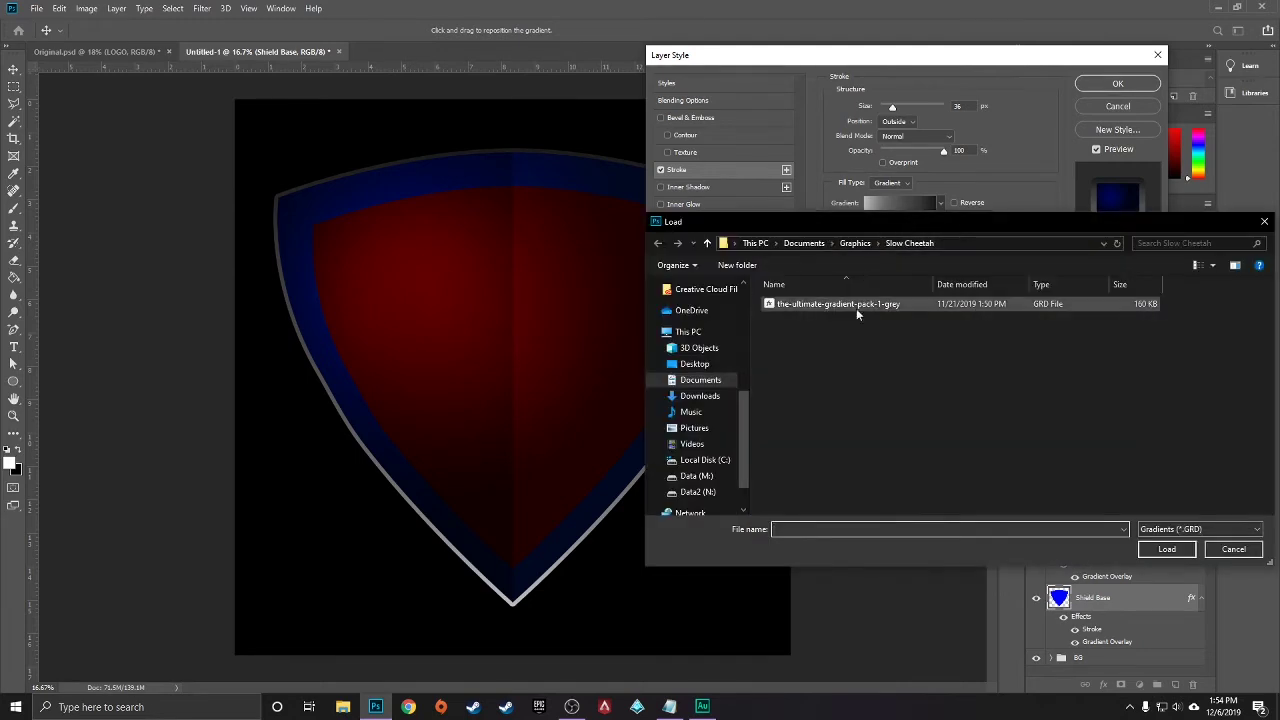
pyautogui.doubleClick(841, 308)
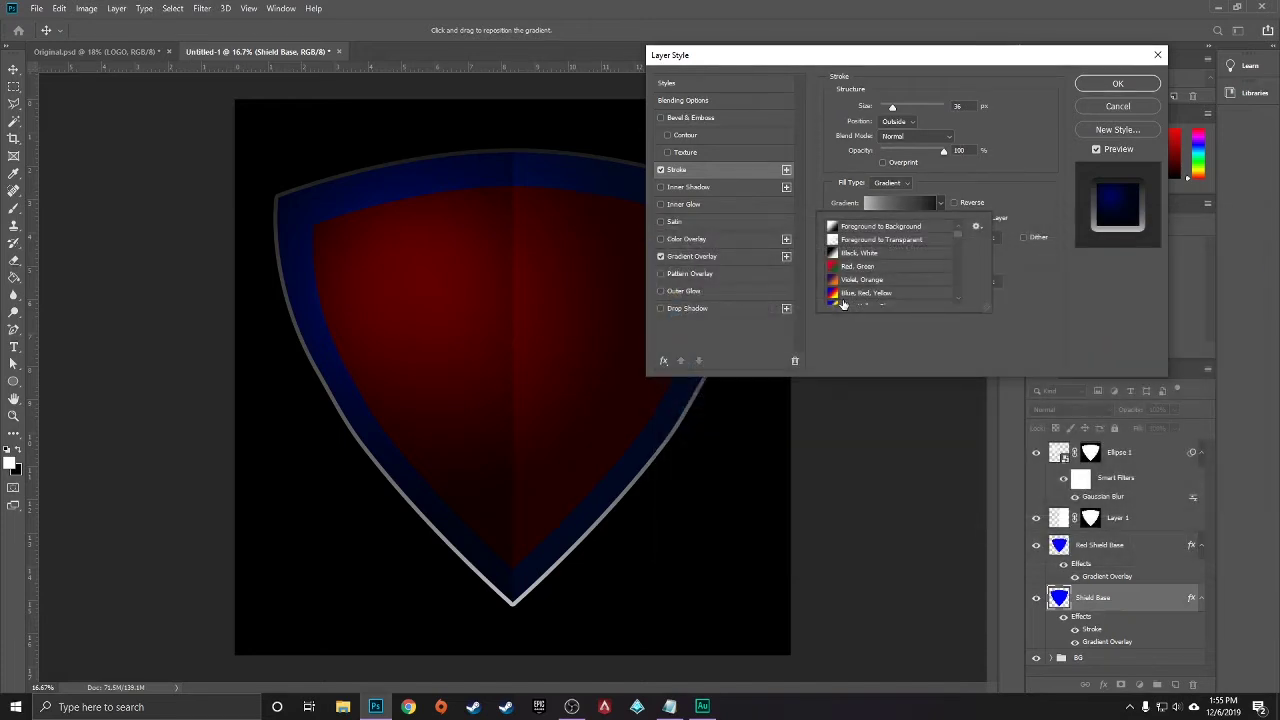
# Apply a white-to-dark-grey gradient from the loaded pack to the Shield Base stroke and accept the layer style
pyautogui.scroll(-5, 928, 270)
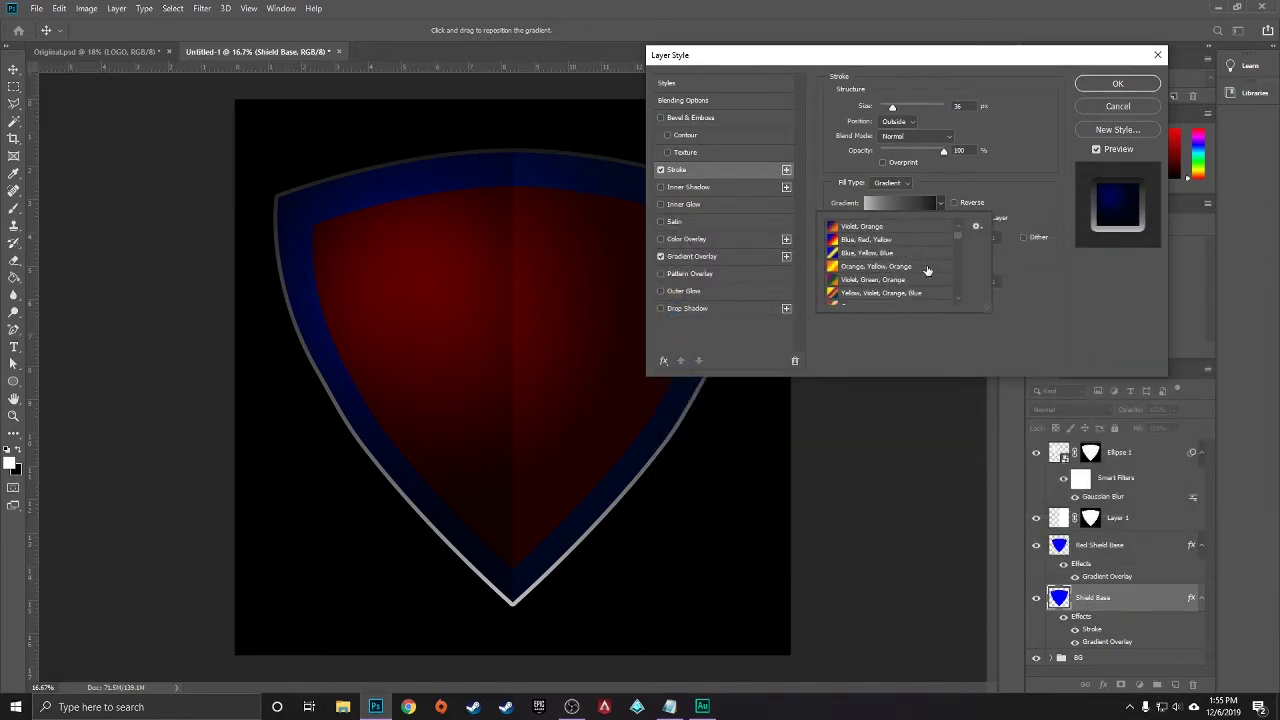
pyautogui.scroll(-2, 928, 270)
pyautogui.scroll(-2, 922, 262)
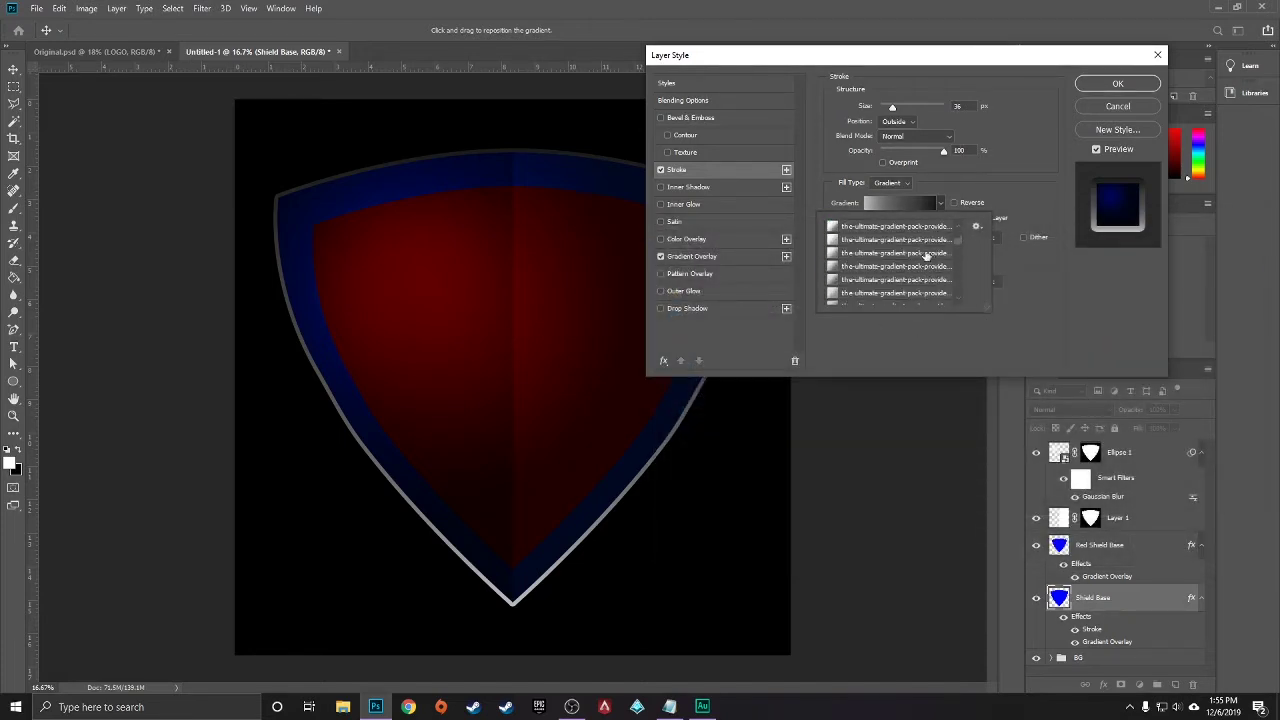
pyautogui.scroll(-1, 922, 262)
pyautogui.scroll(-1, 885, 257)
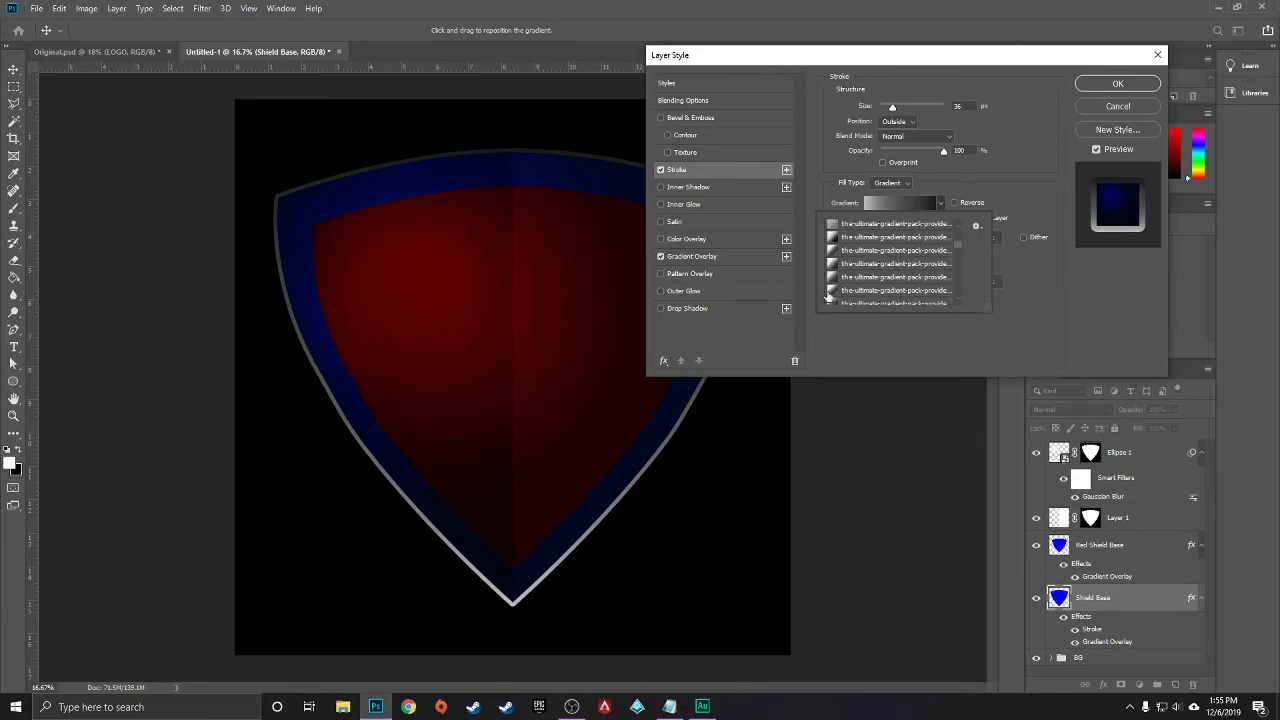
pyautogui.click(836, 292)
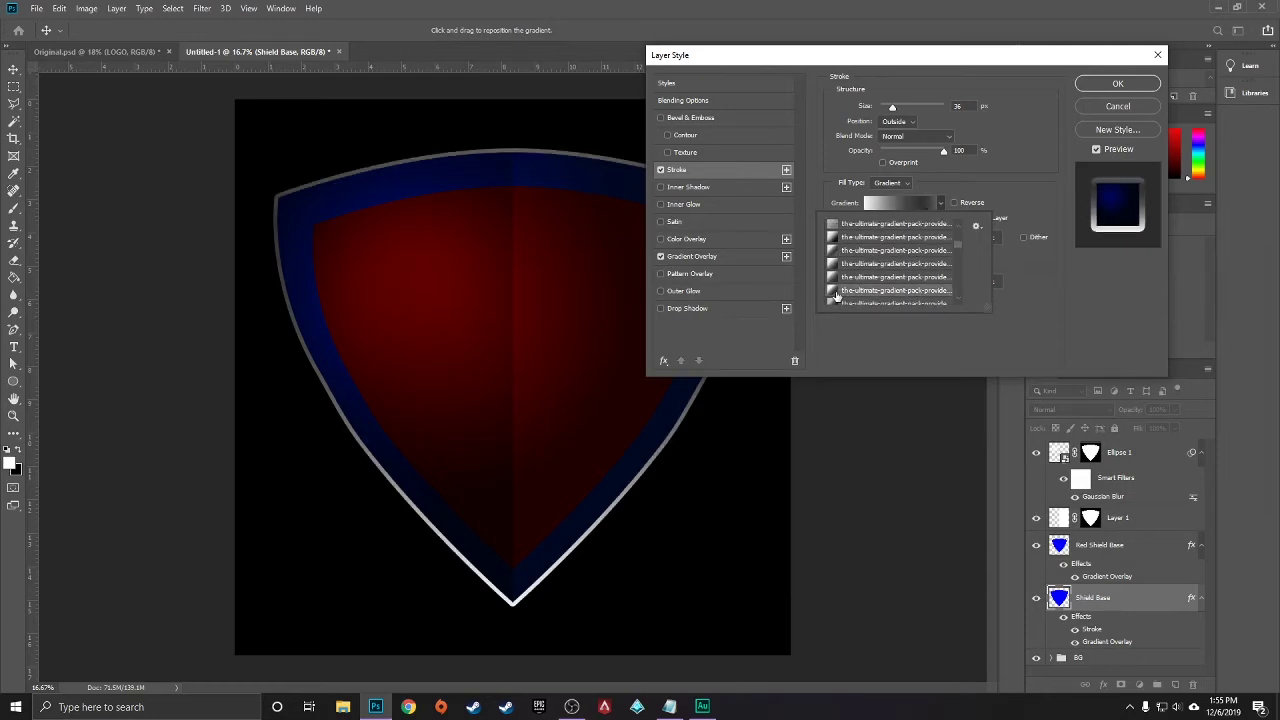
pyautogui.click(1020, 202)
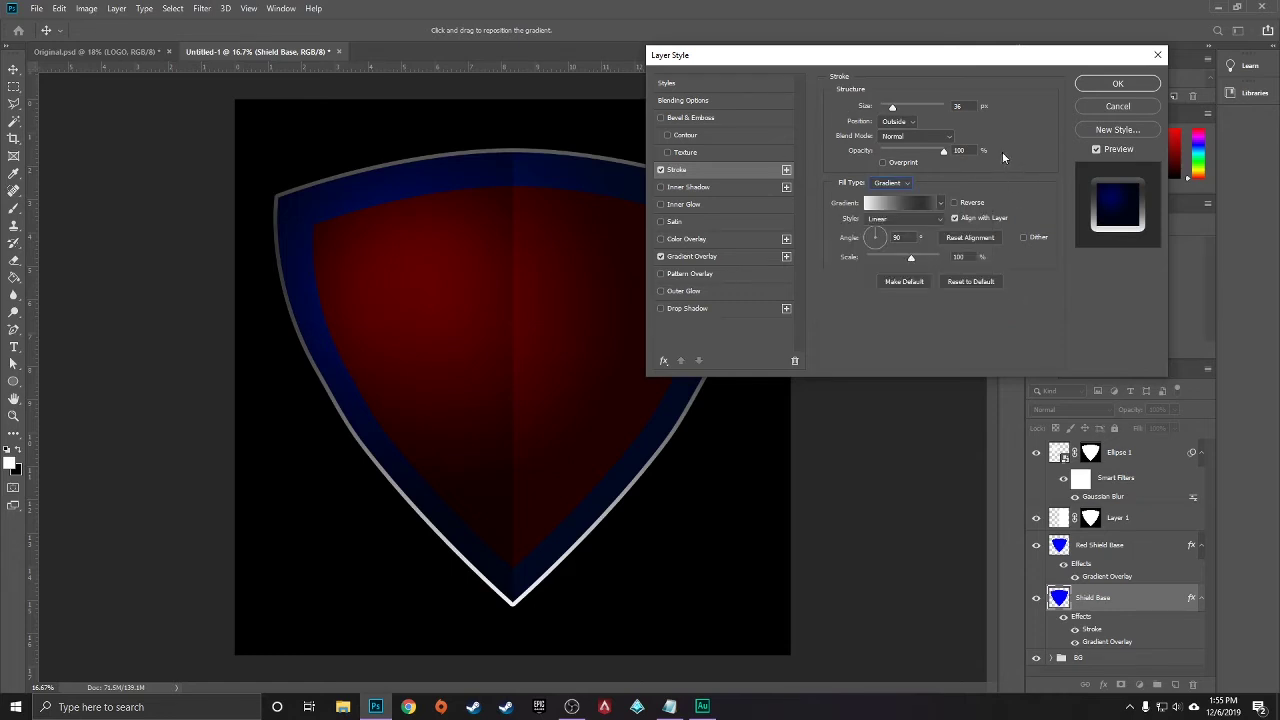
pyautogui.moveTo(932, 64); pyautogui.dragTo(1032, 59)
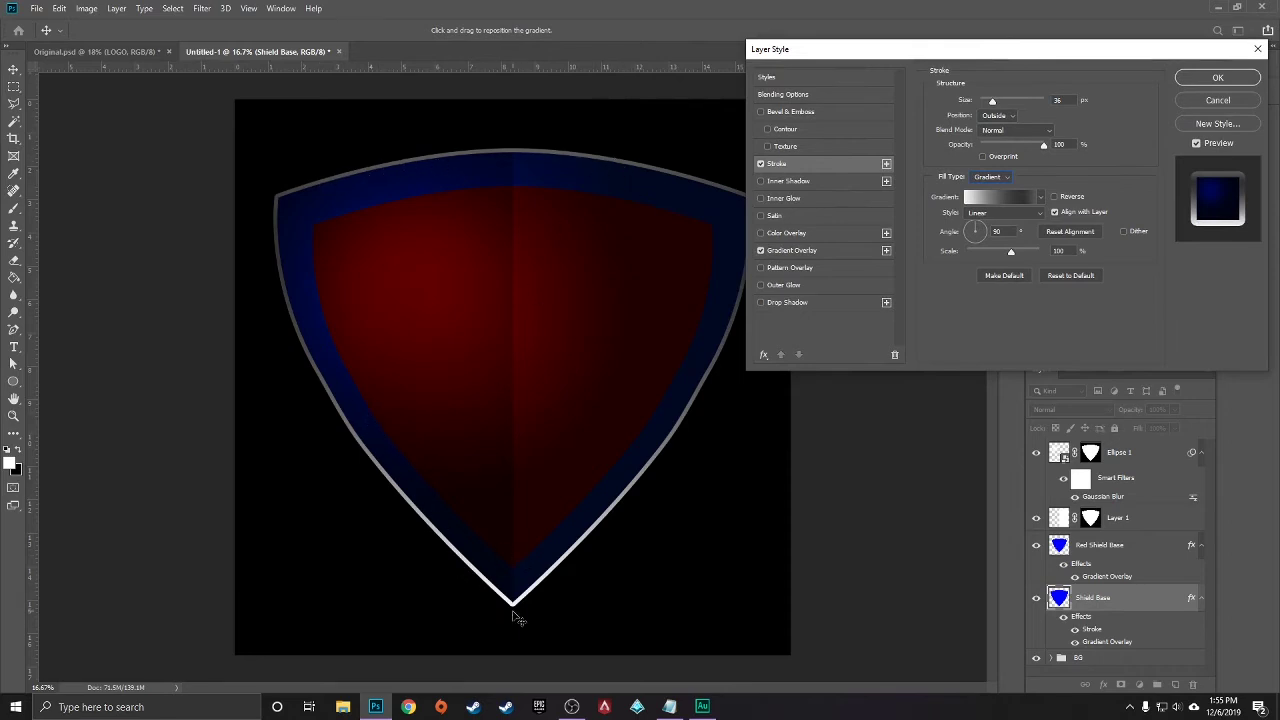
pyautogui.moveTo(997, 49); pyautogui.dragTo(800, 49)
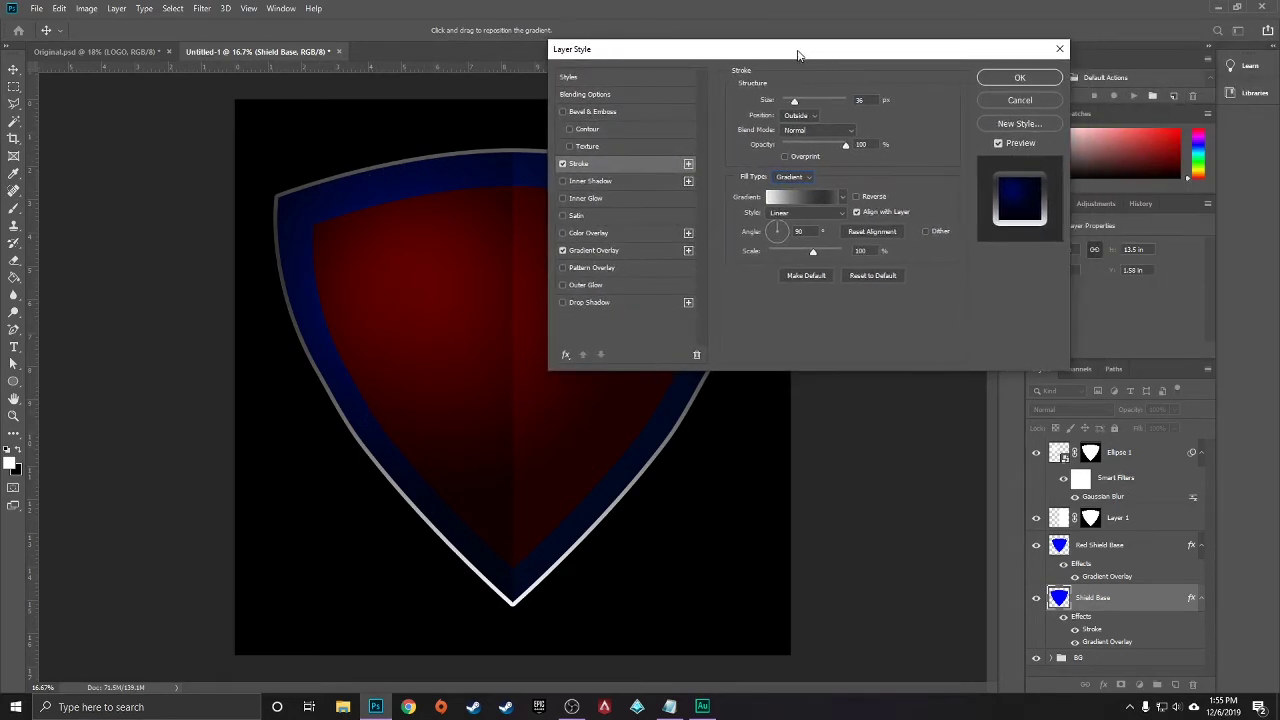
pyautogui.press('Return')
pyautogui.click(333, 467)
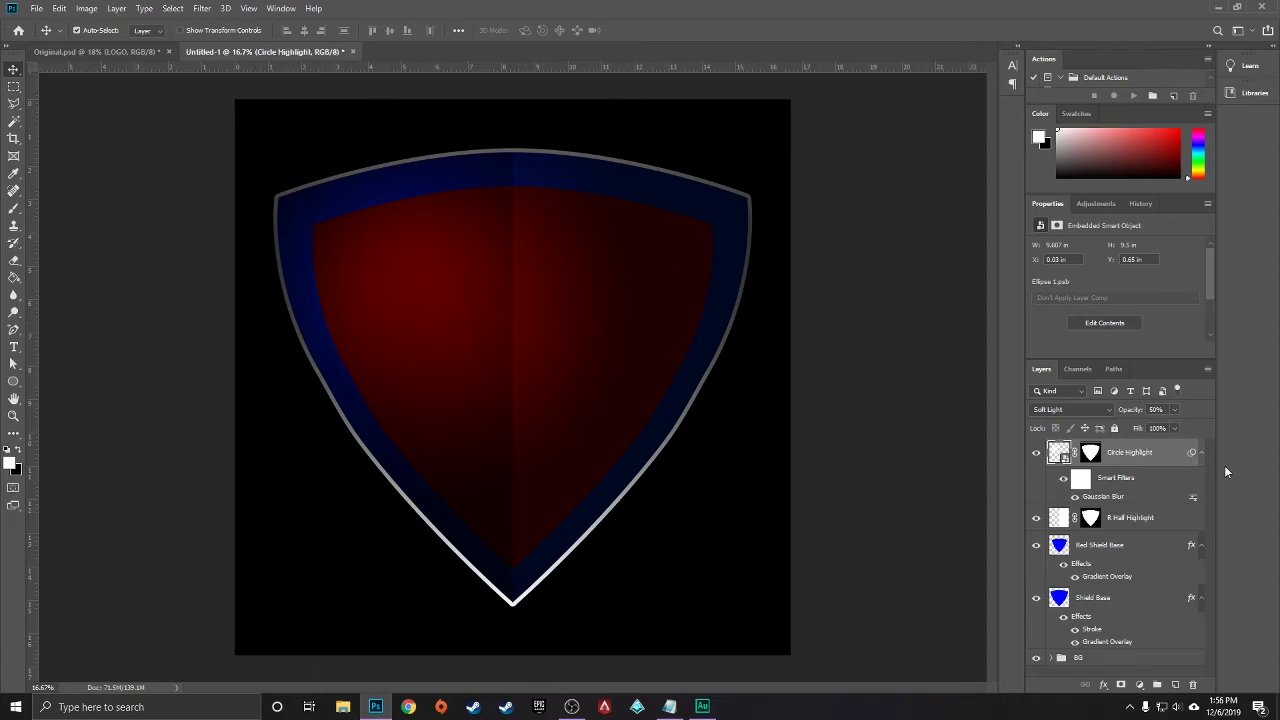
# Add the text GAMING in the Demonized font at 60 pt on a new layer over the shield
pyautogui.click(1175, 685)
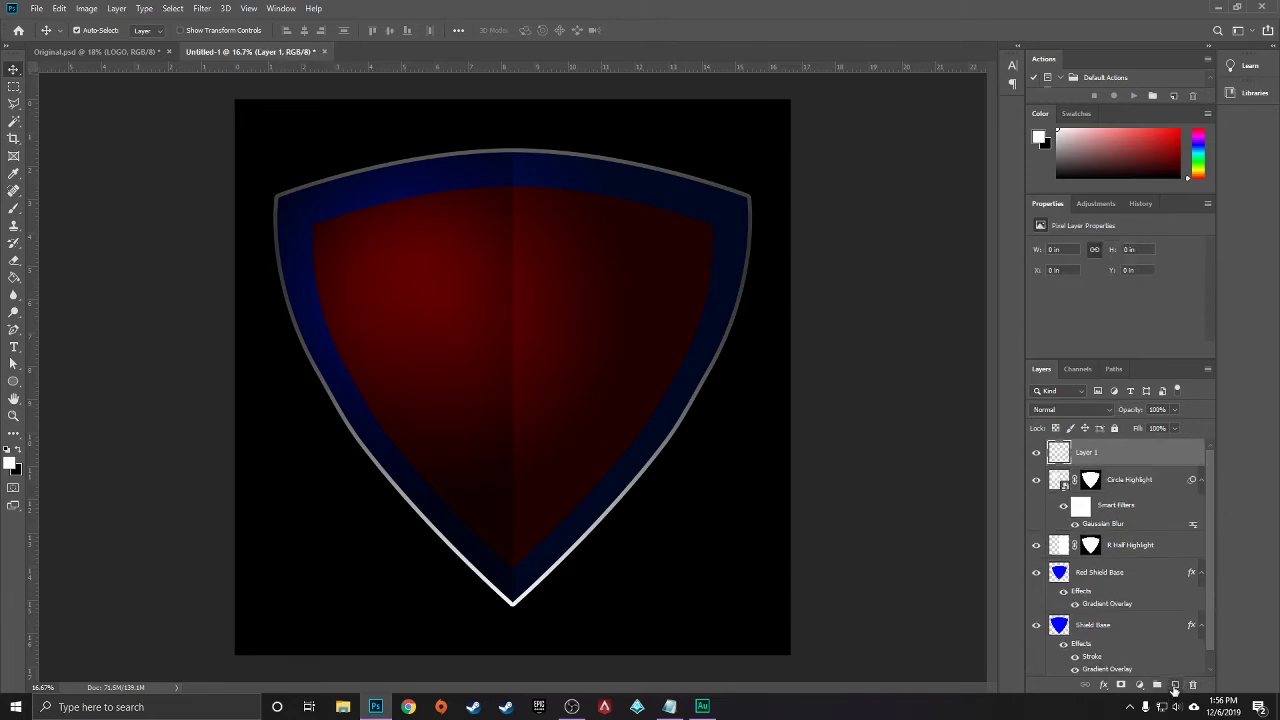
pyautogui.click(13, 348)
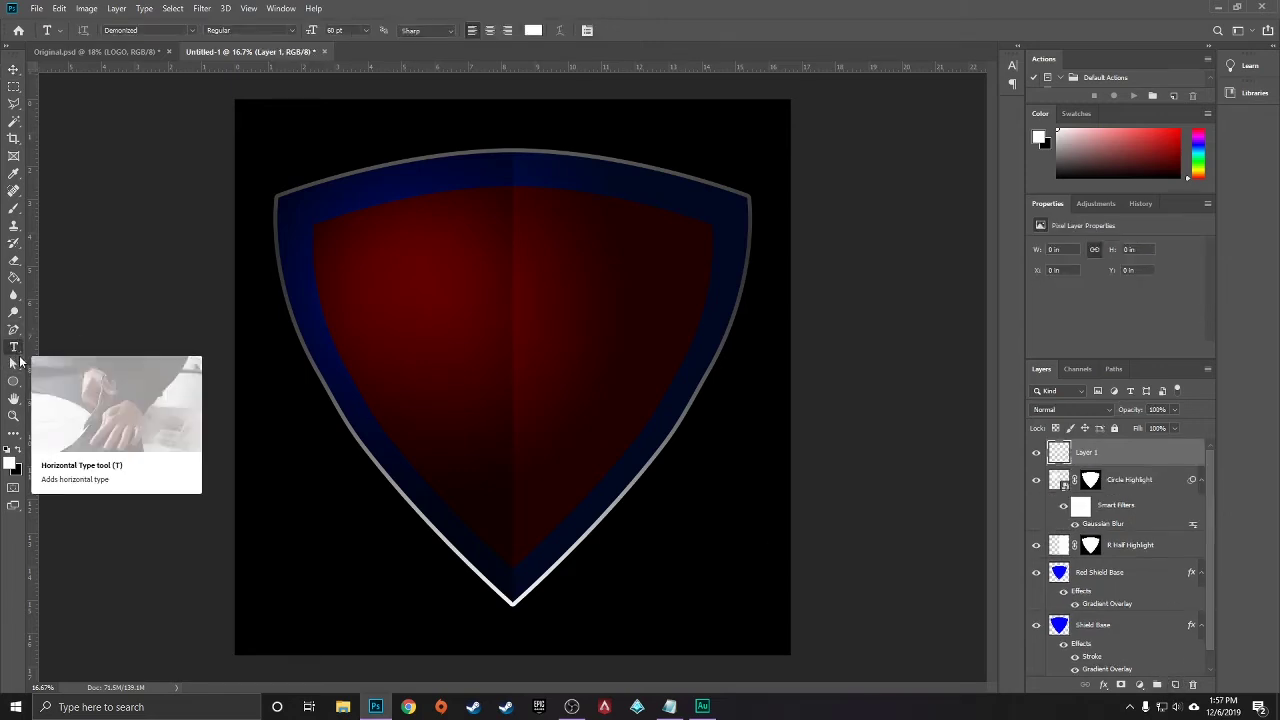
pyautogui.click(192, 30)
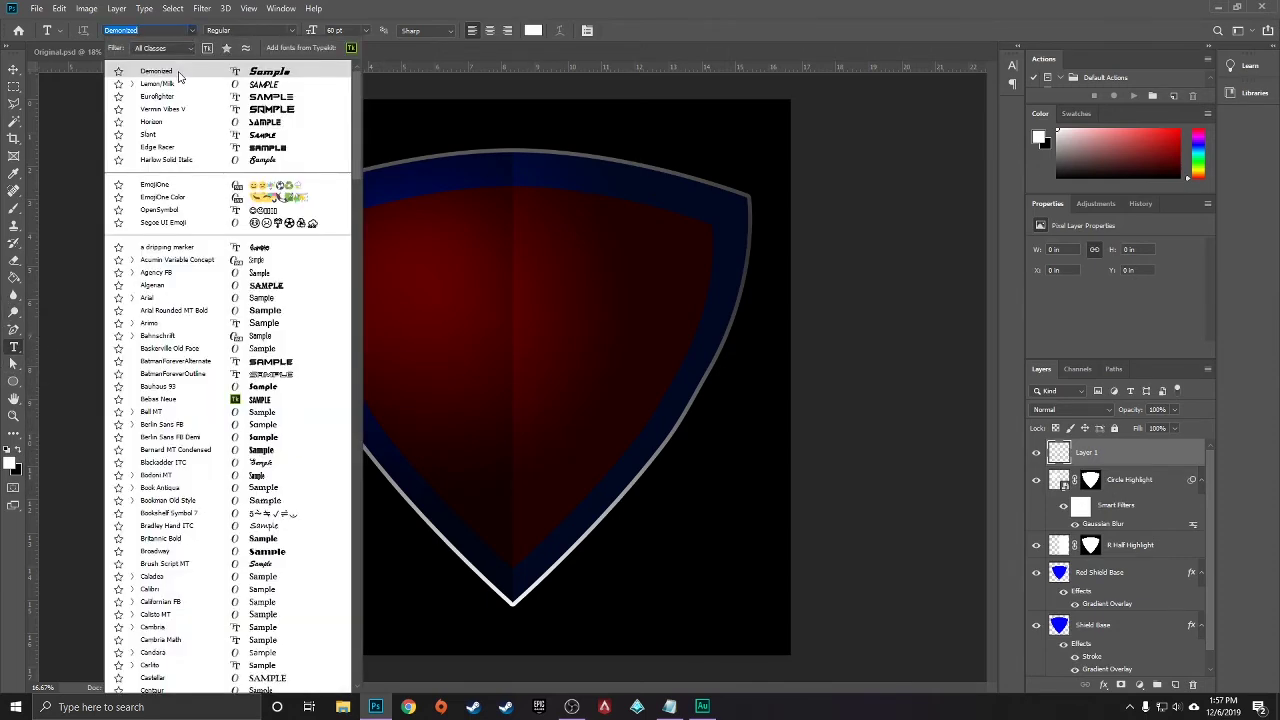
pyautogui.click(178, 72)
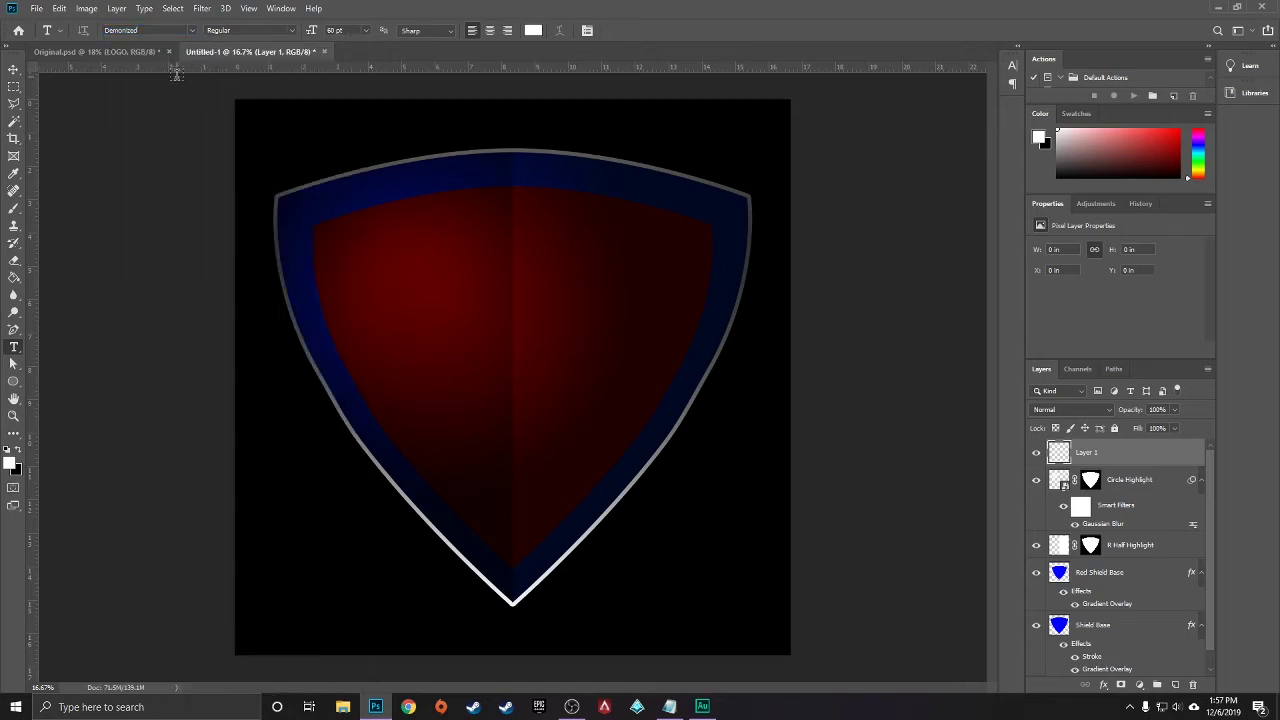
pyautogui.click(362, 403)
pyautogui.write('GAMING')
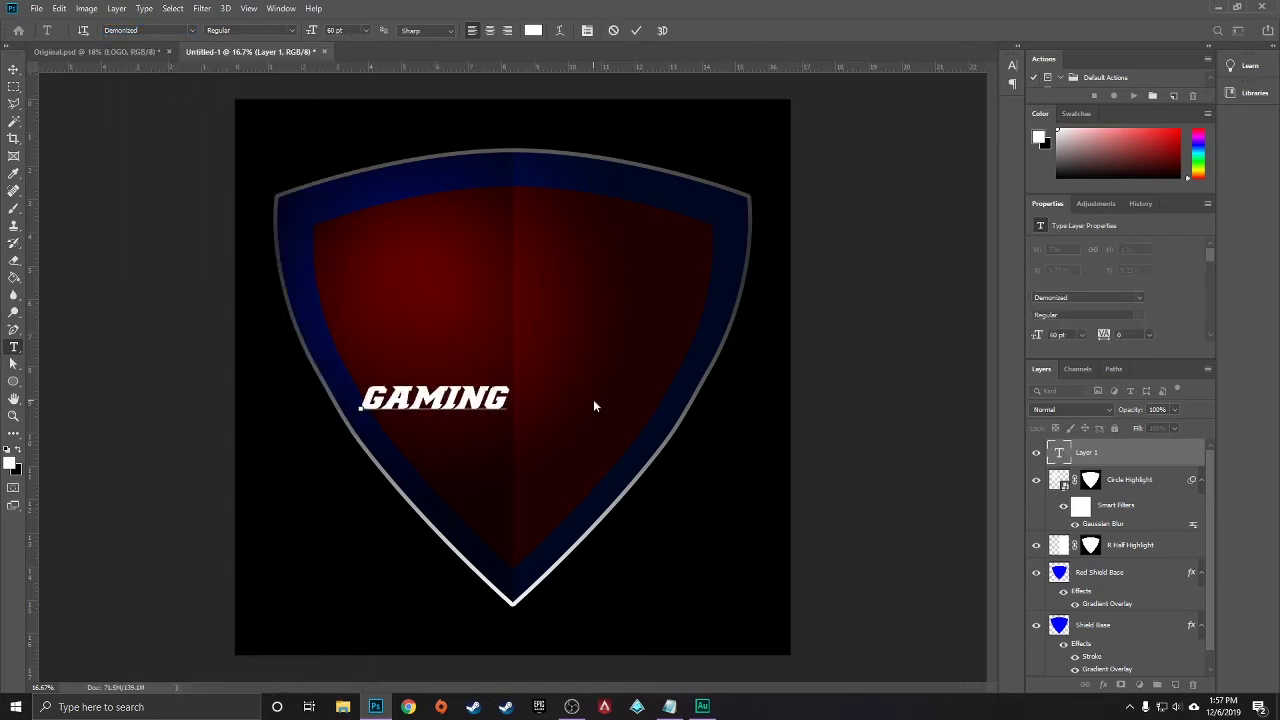
# Enlarge the GAMING text to 180 pt and place it across the shield's lower middle
pyautogui.hotkey('ctrl', 'a')
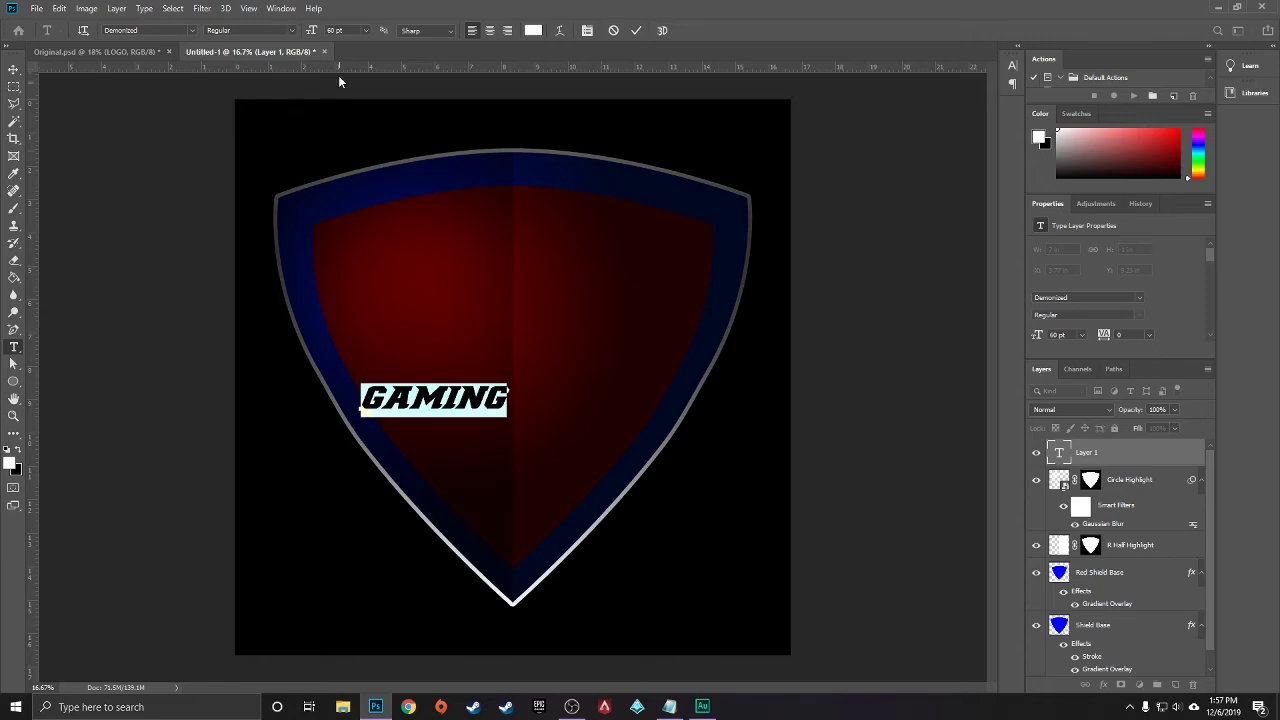
pyautogui.click(335, 30)
pyautogui.write('180')
pyautogui.press('Return')
pyautogui.click(14, 68)
pyautogui.moveTo(612, 378); pyautogui.dragTo(621, 427)
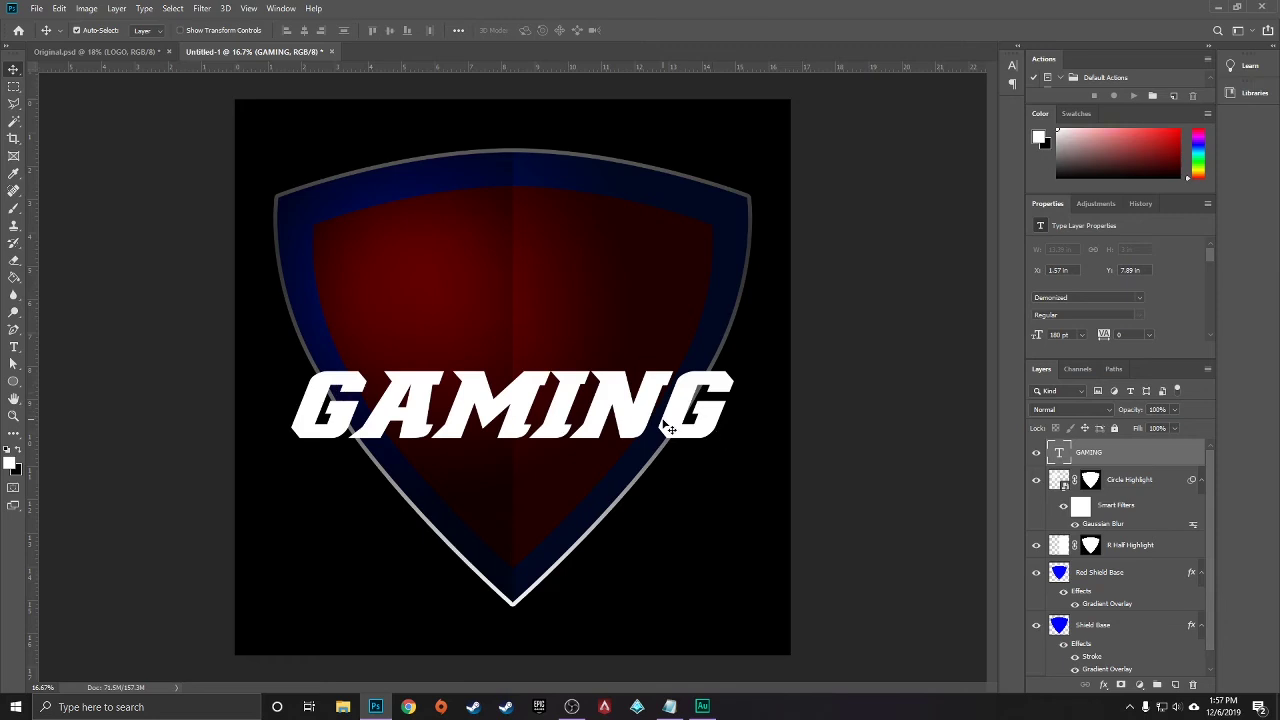
# Rotate the GAMING text about 2.9° counterclockwise with Free Transform and move it up to the shield's middle
pyautogui.hotkey('ctrl', 't')
pyautogui.moveTo(591, 338); pyautogui.dragTo(587, 336)
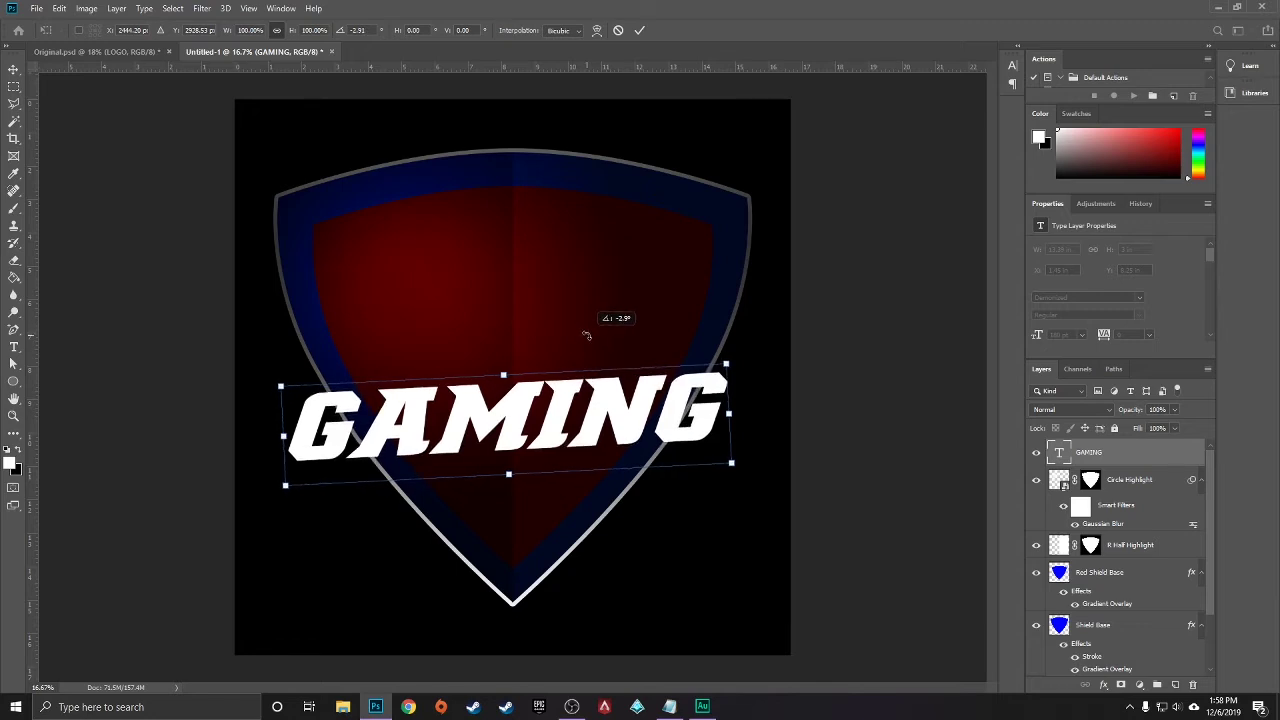
pyautogui.moveTo(586, 335); pyautogui.dragTo(586, 334)
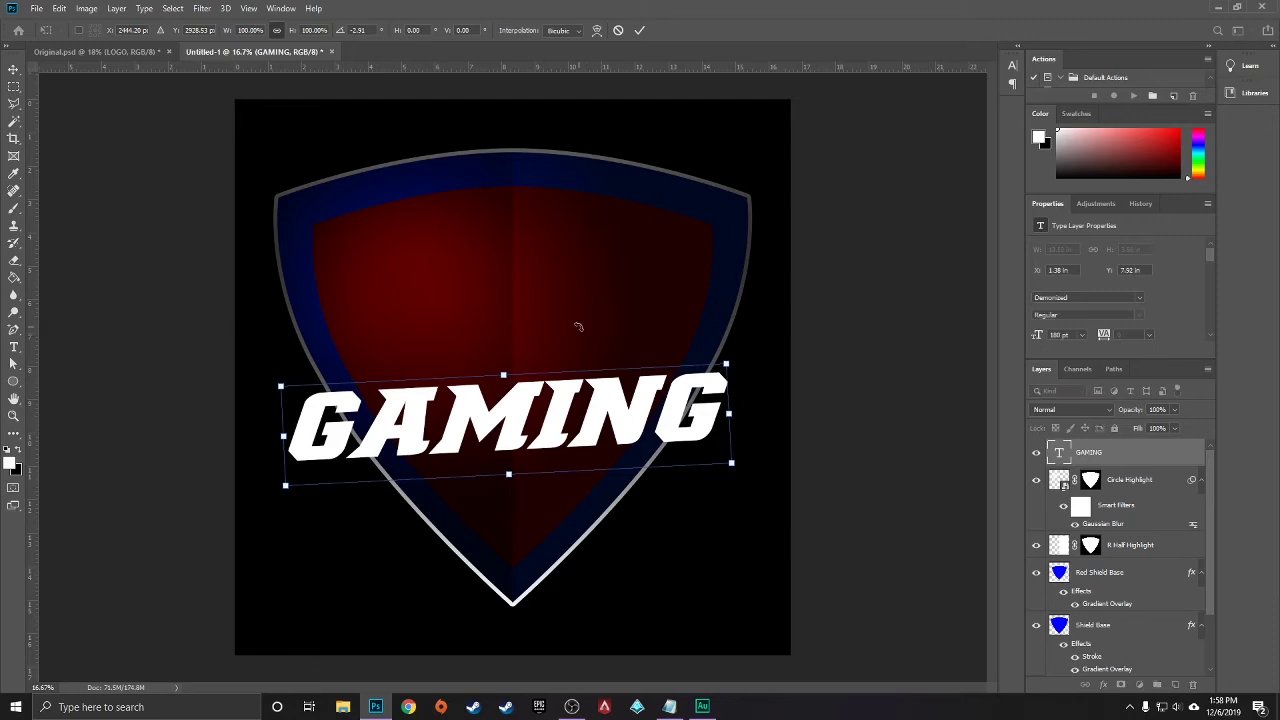
pyautogui.click(639, 31)
pyautogui.moveTo(575, 432); pyautogui.dragTo(533, 336)
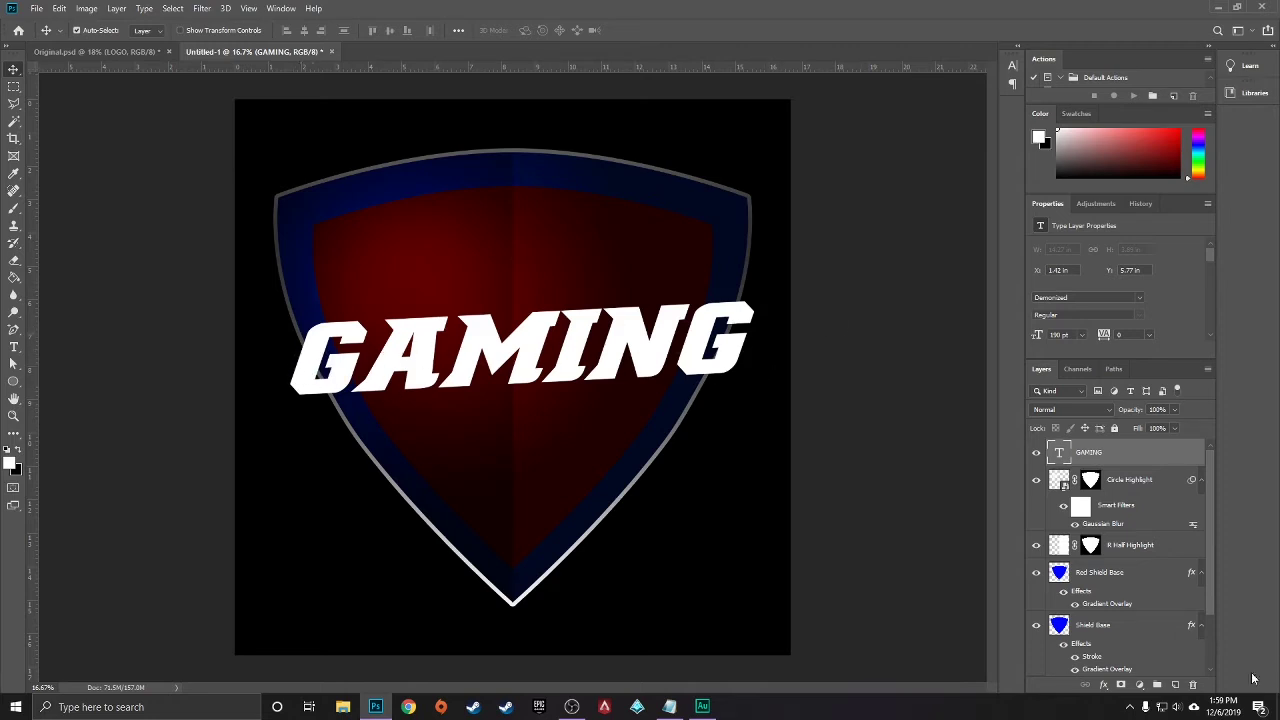
# Draw a thin white rectangle about 4528 x 109 px on a new layer, horizontally across the upper part of the GAMING text
pyautogui.click(1175, 685)
pyautogui.click(14, 384)
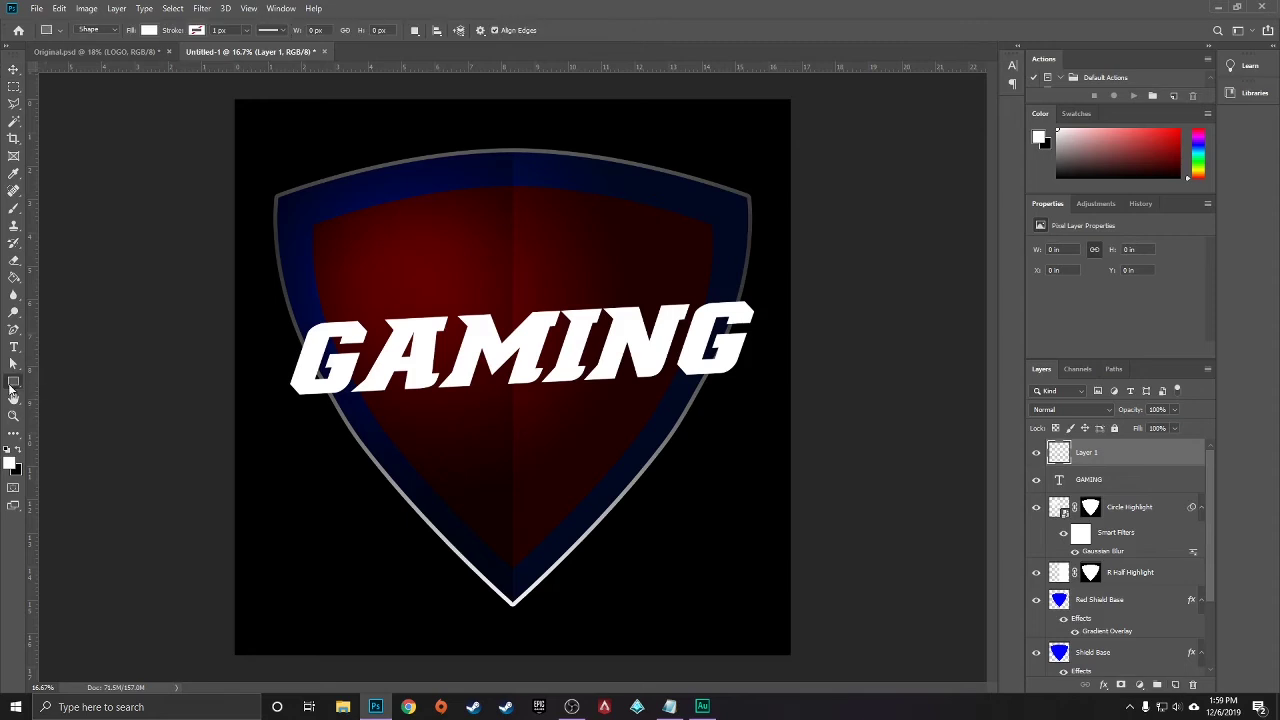
pyautogui.rightClick(10, 384)
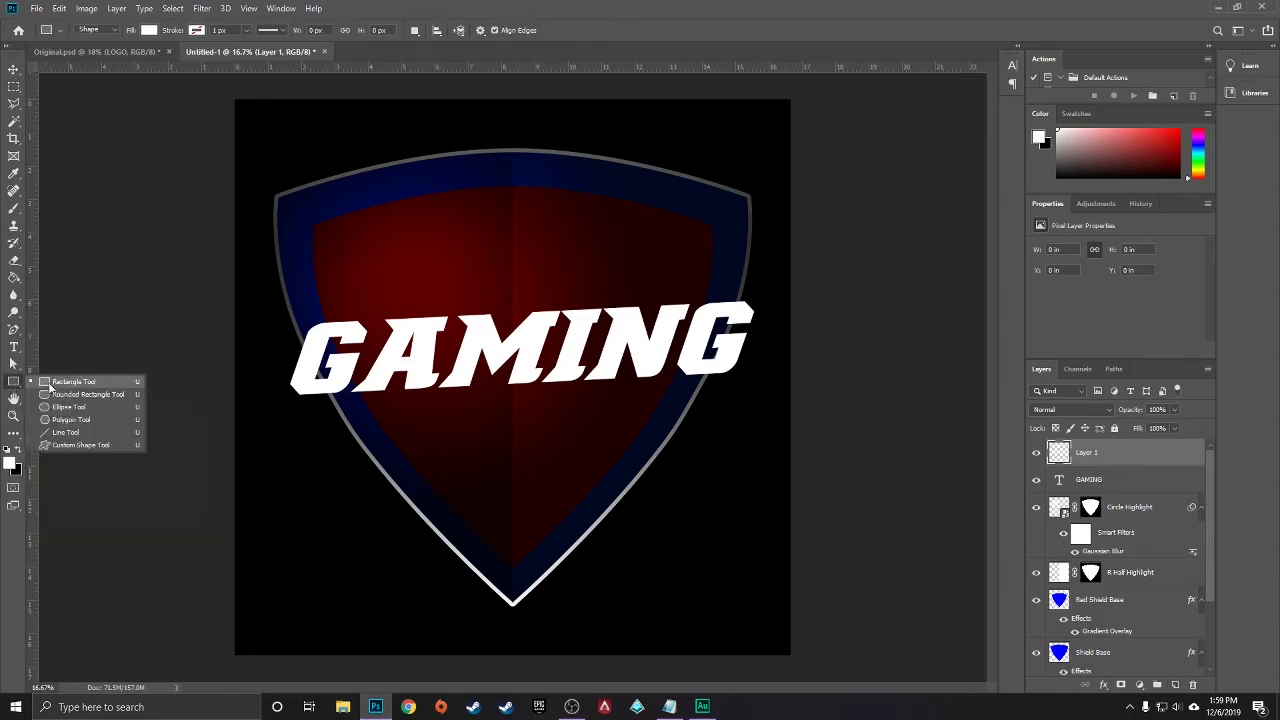
pyautogui.click(57, 384)
pyautogui.moveTo(637, 335); pyautogui.dragTo(779, 336)
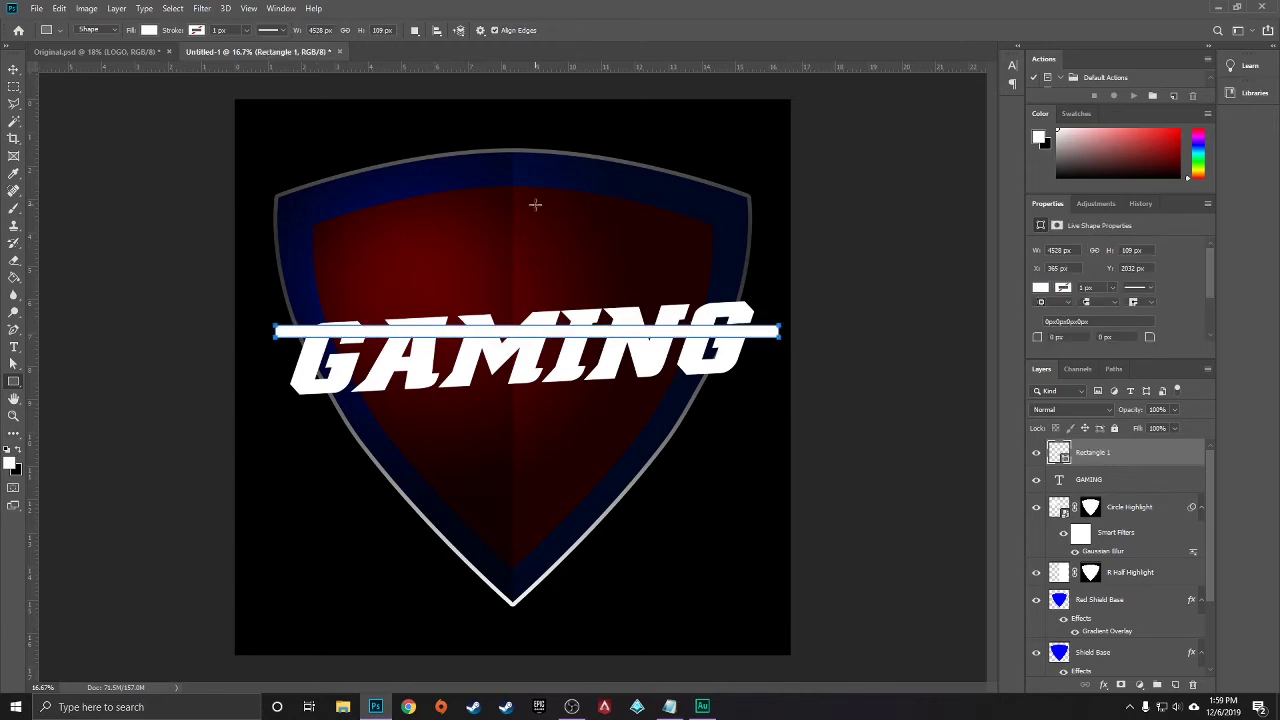
# Set the fill of the thin rectangle across the GAMING text to light grey #dedede
pyautogui.click(150, 31)
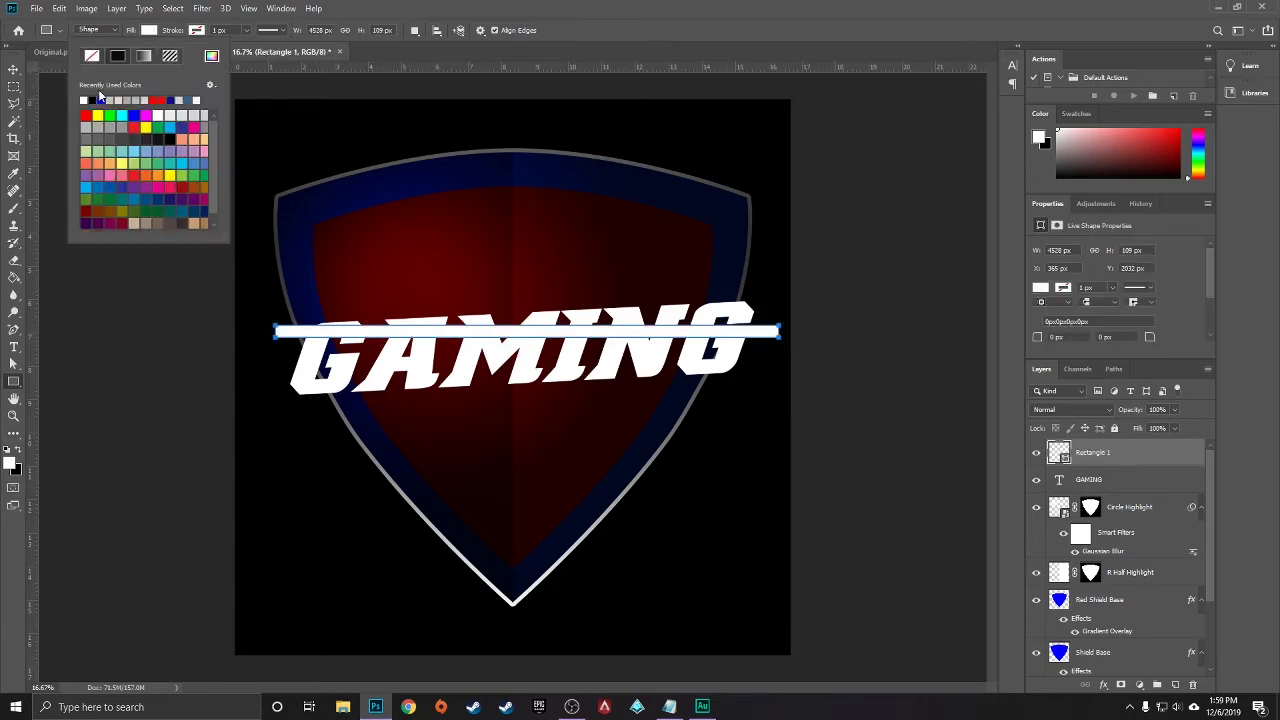
pyautogui.click(211, 56)
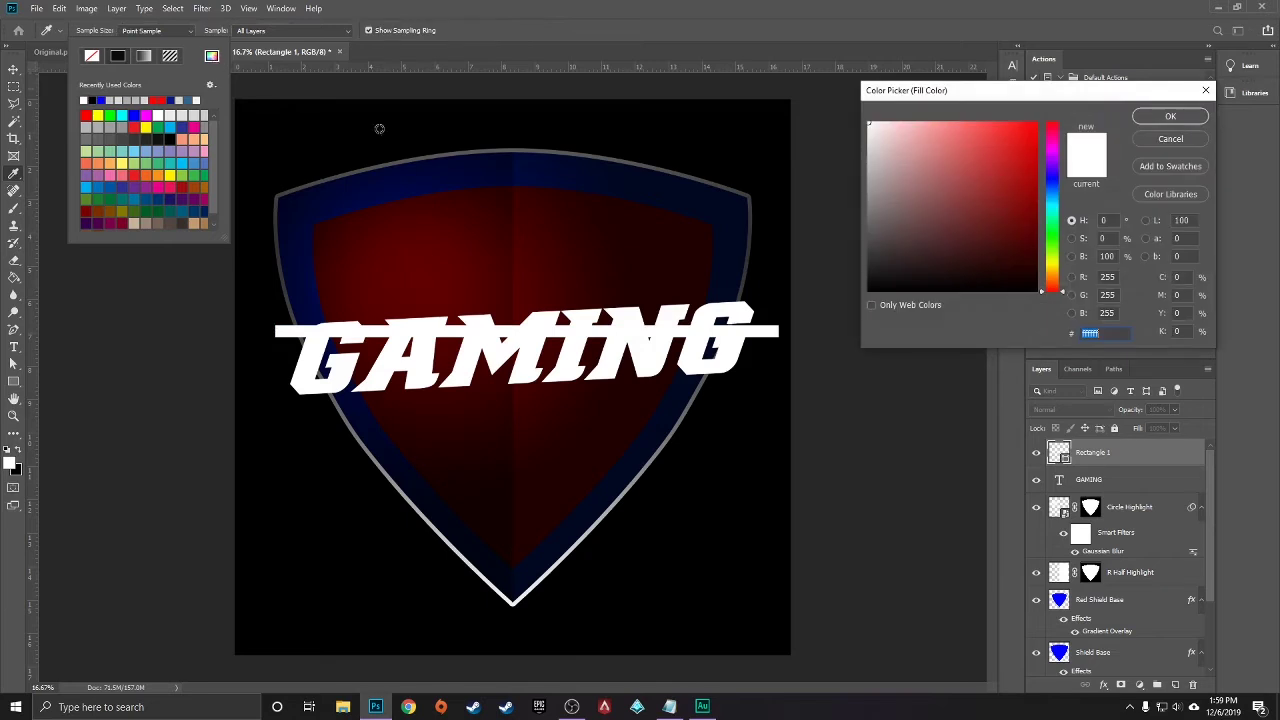
pyautogui.moveTo(869, 132); pyautogui.dragTo(865, 143)
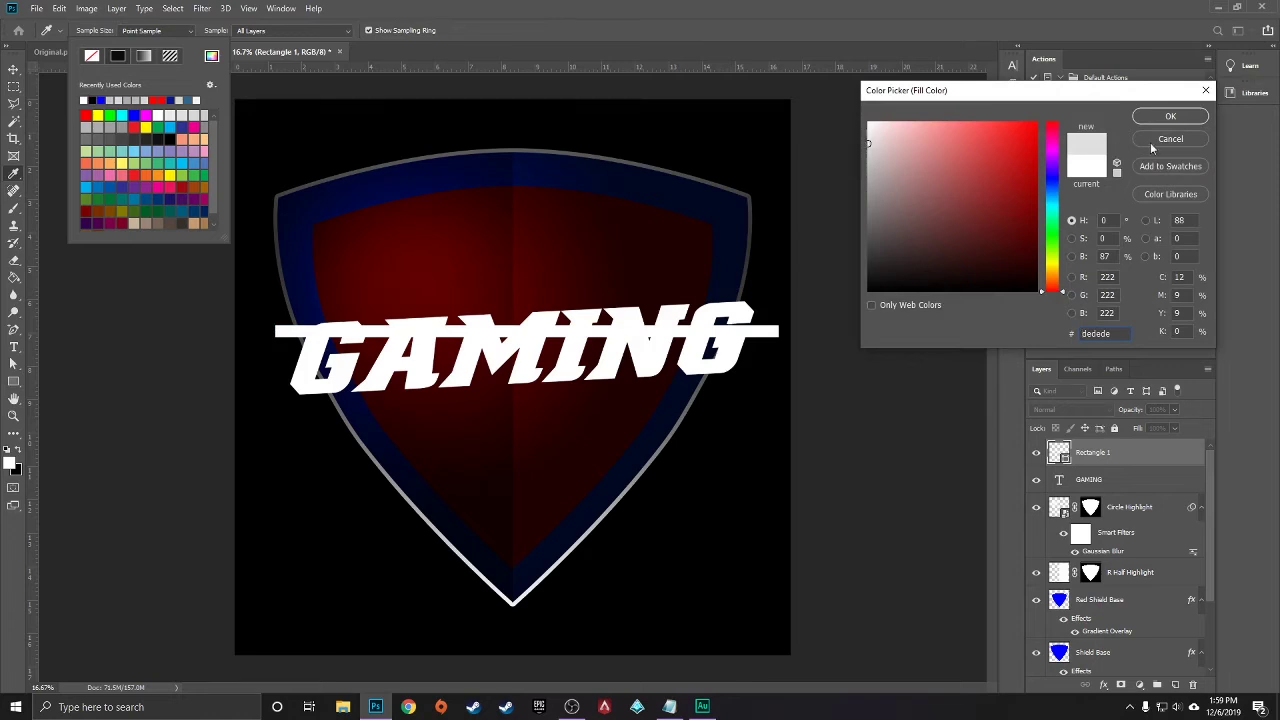
pyautogui.click(1170, 117)
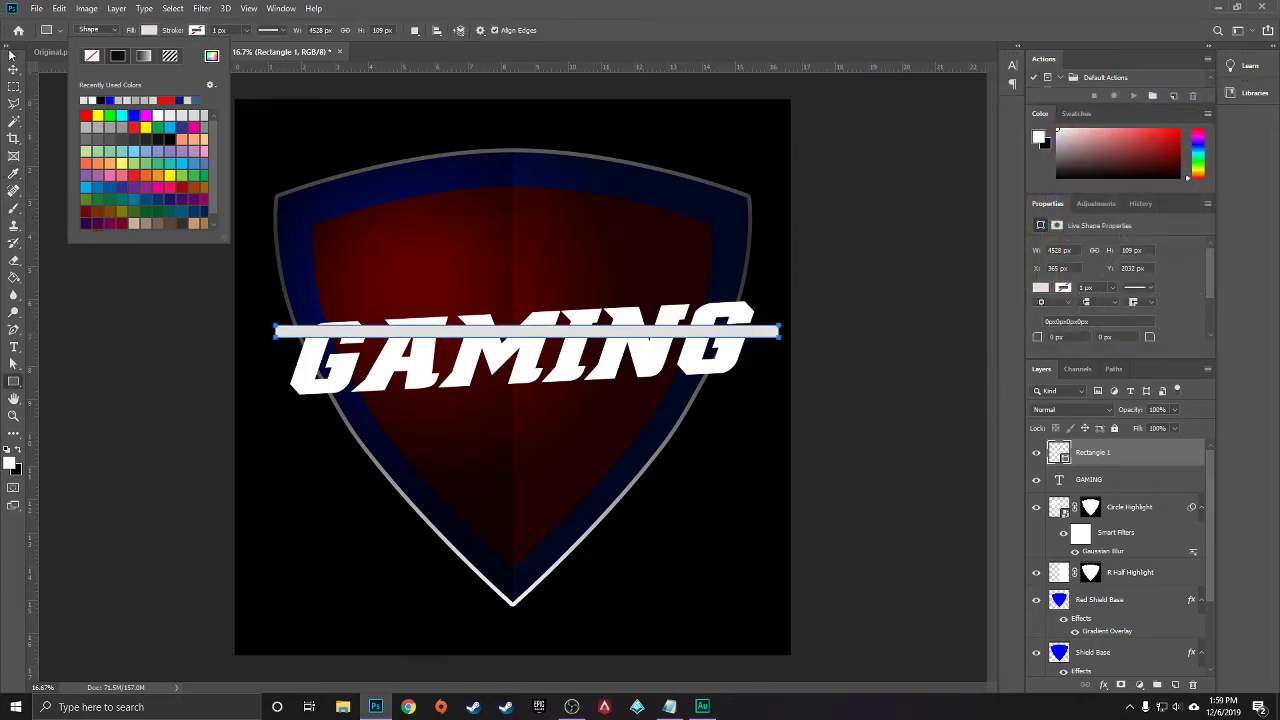
# Rotate the thin grey rectangle about 3° counterclockwise with Free Transform and move it down to the middle of the GAMING letters
pyautogui.click(16, 69)
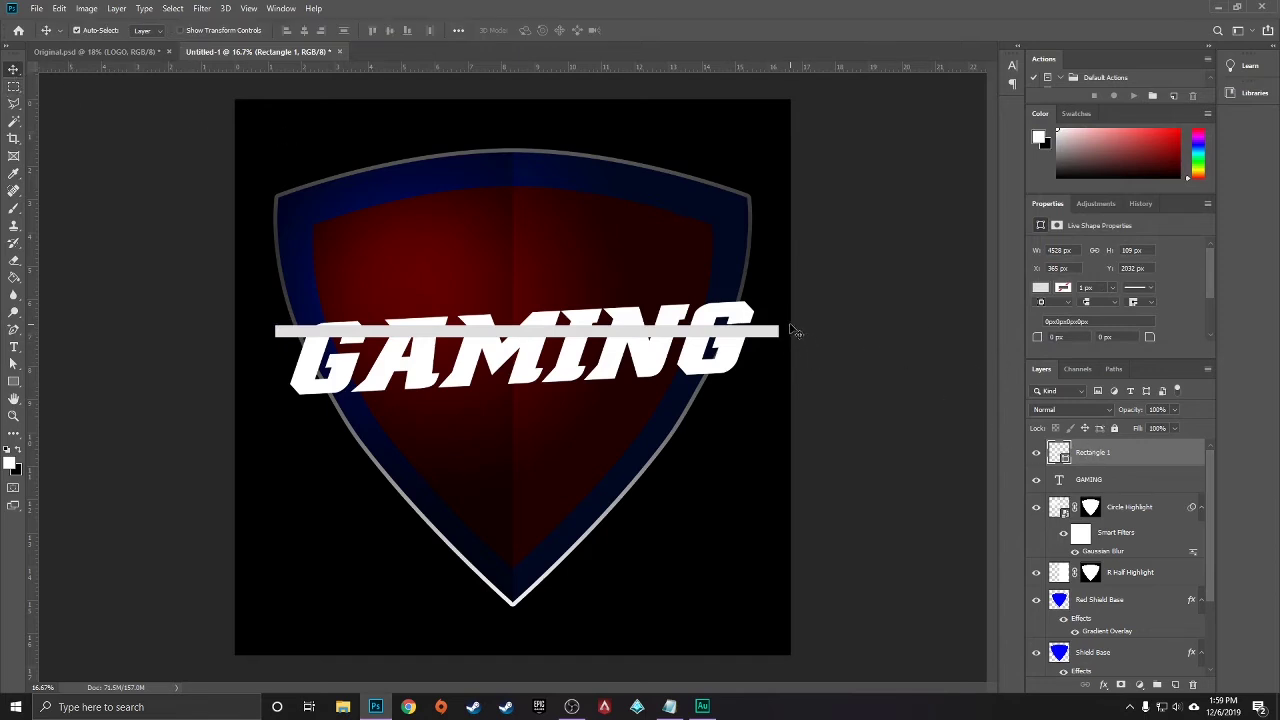
pyautogui.hotkey('ctrl', 't')
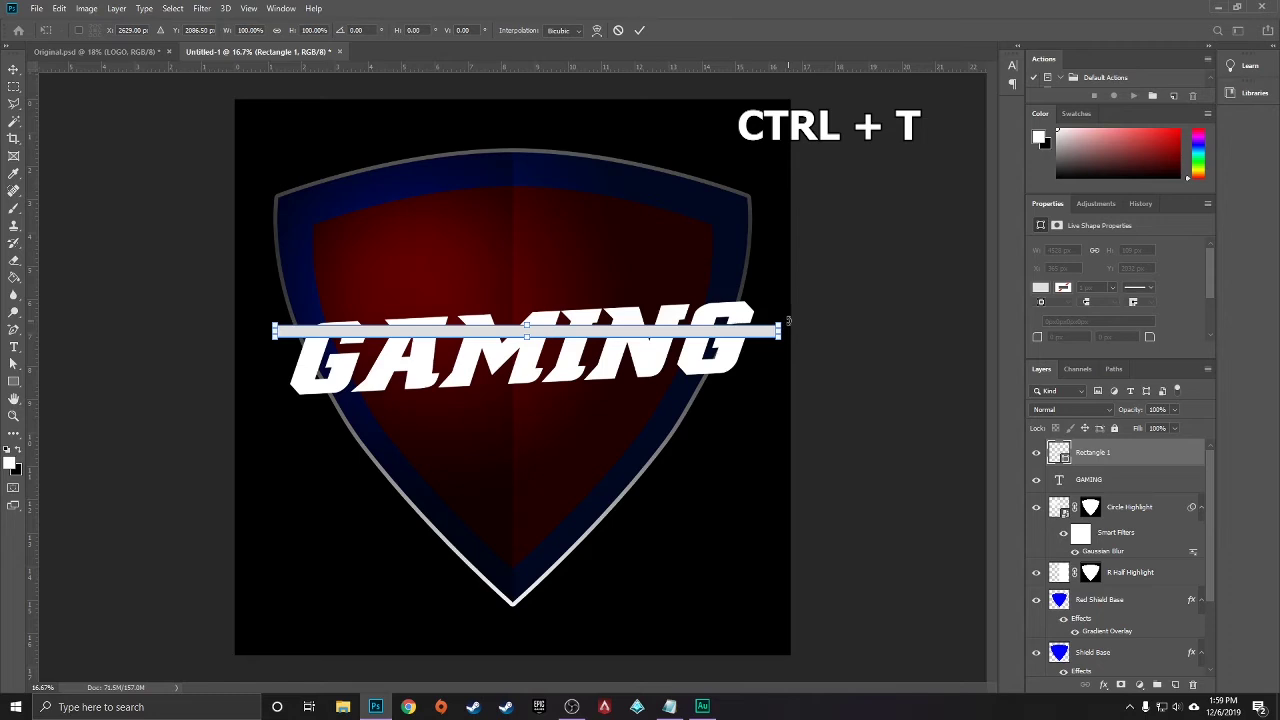
pyautogui.moveTo(790, 330); pyautogui.dragTo(792, 307)
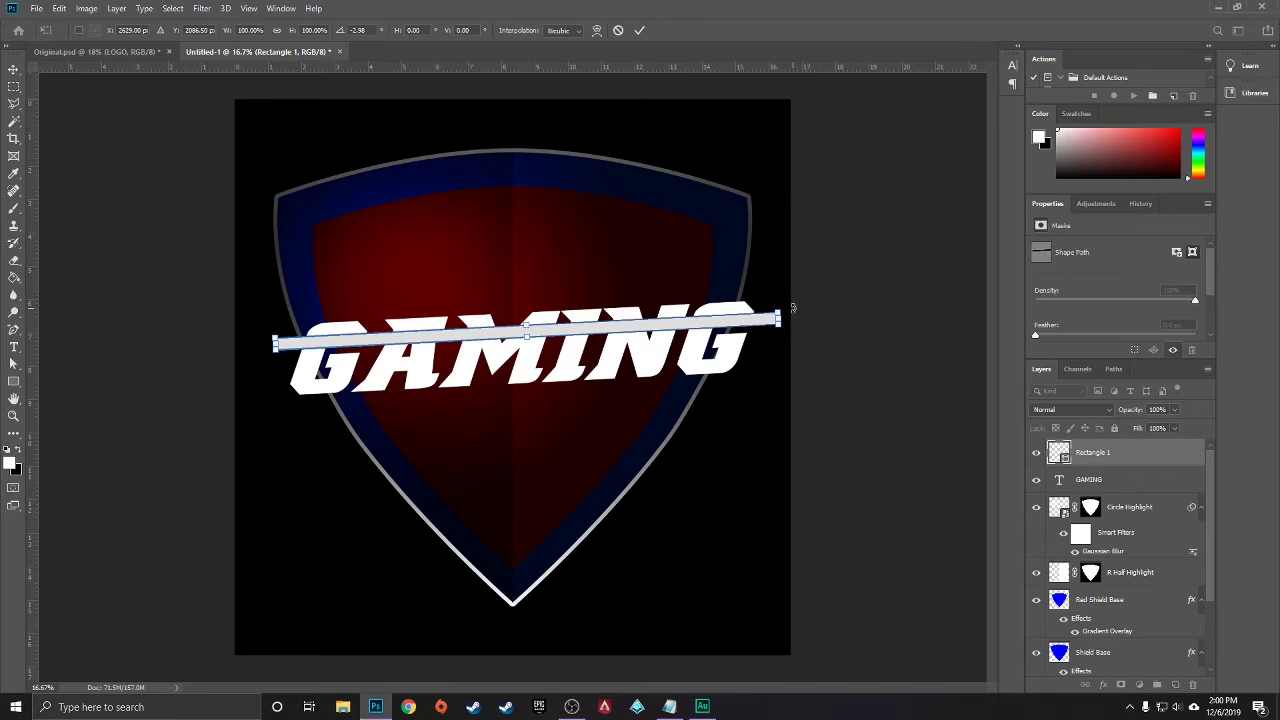
pyautogui.press('Return')
pyautogui.moveTo(333, 348); pyautogui.dragTo(331, 355)
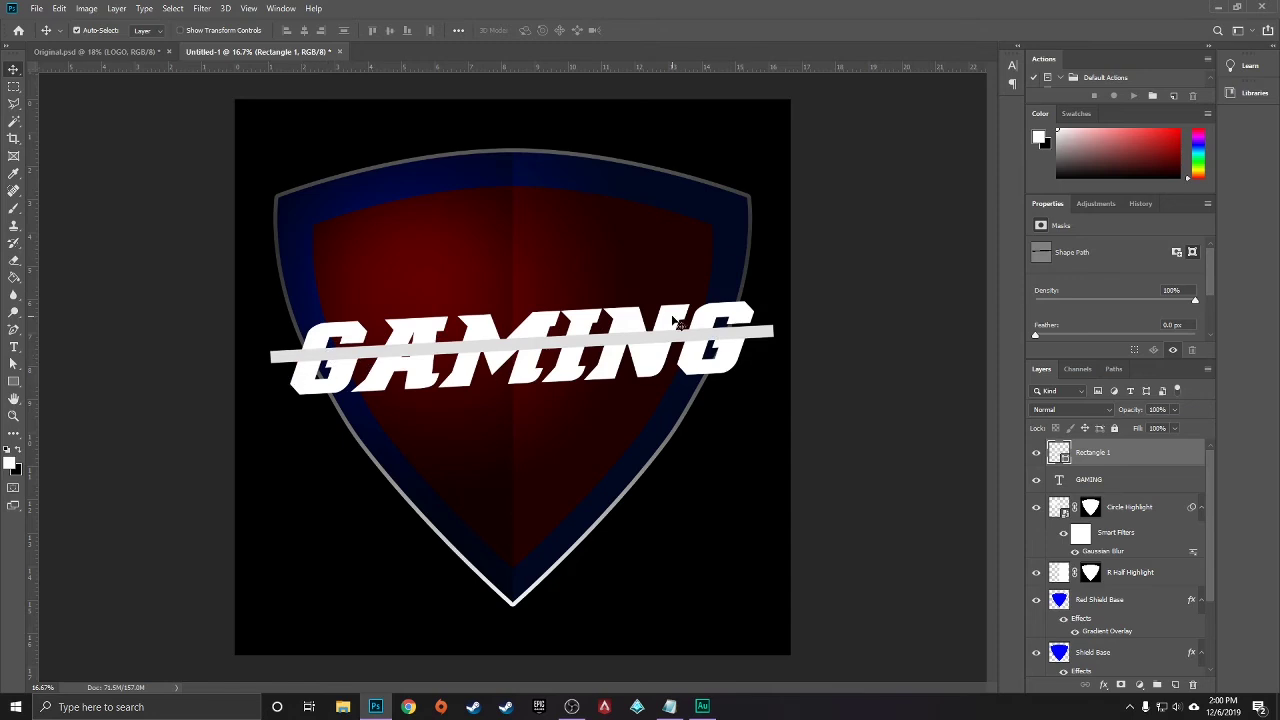
# Load the GAMING letters as a selection and mask the thin grey rectangle to their shape
pyautogui.press('ctrl')
pyautogui.keyDown('ctrl'); pyautogui.click(1060, 482); pyautogui.keyUp('ctrl')
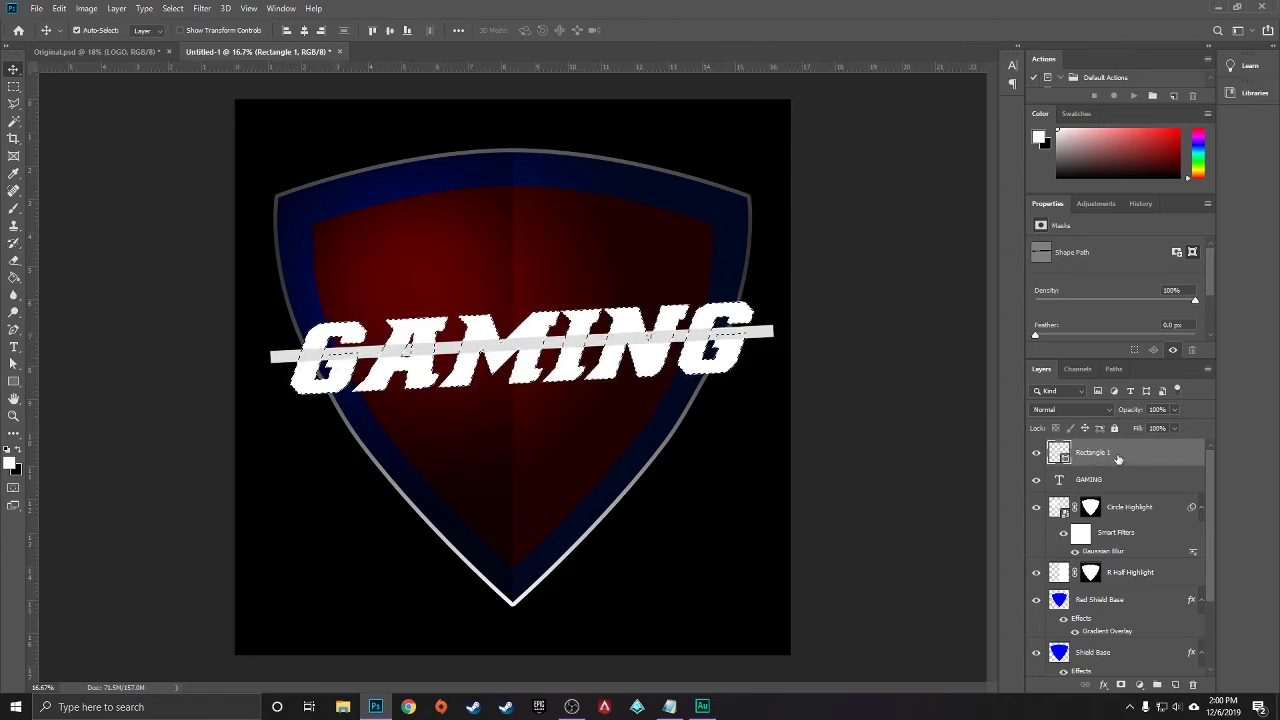
pyautogui.click(1120, 685)
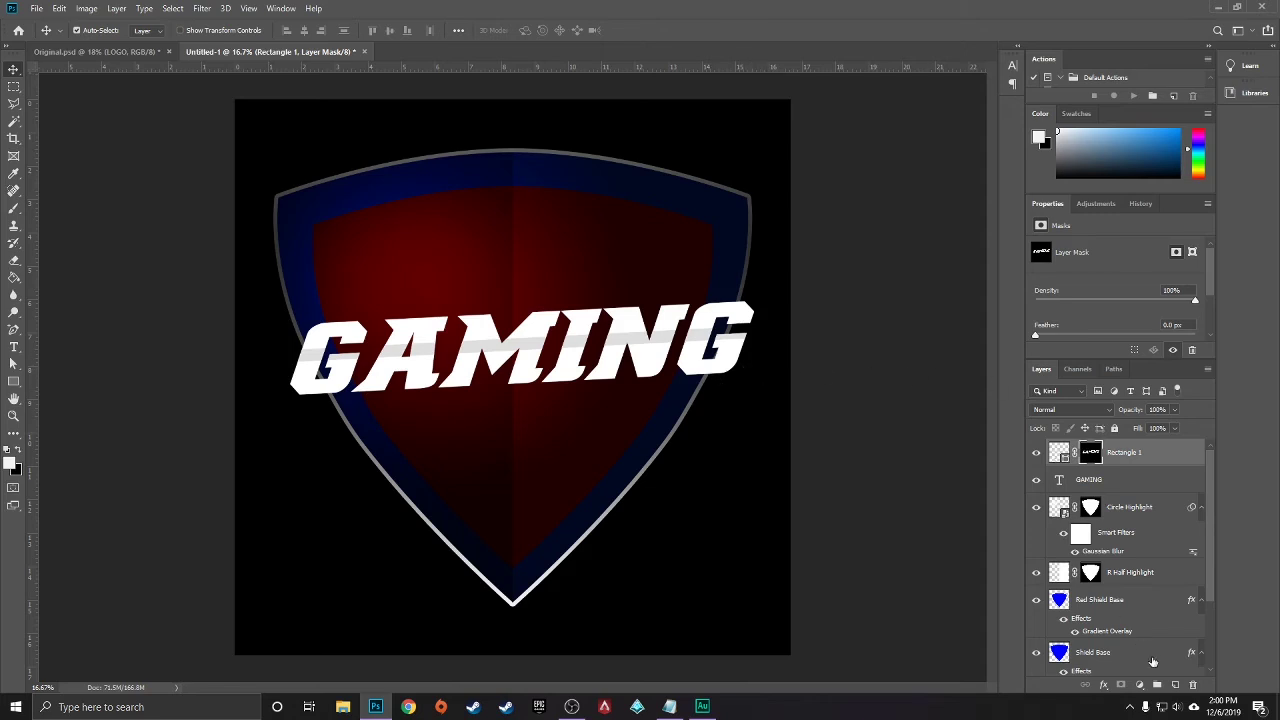
# Draw a white rectangle about 4432 x 582 px on a new layer, covering the lower part of the GAMING text
pyautogui.click(1176, 685)
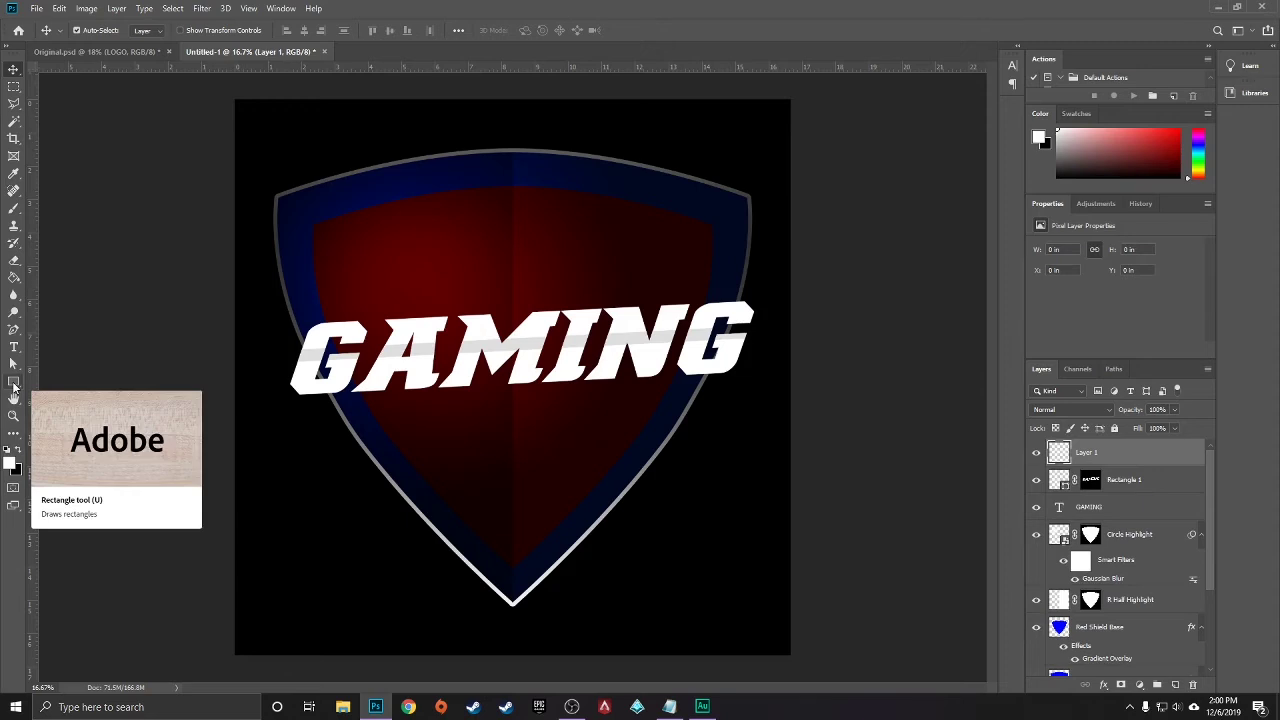
pyautogui.click(14, 383)
pyautogui.click(66, 378)
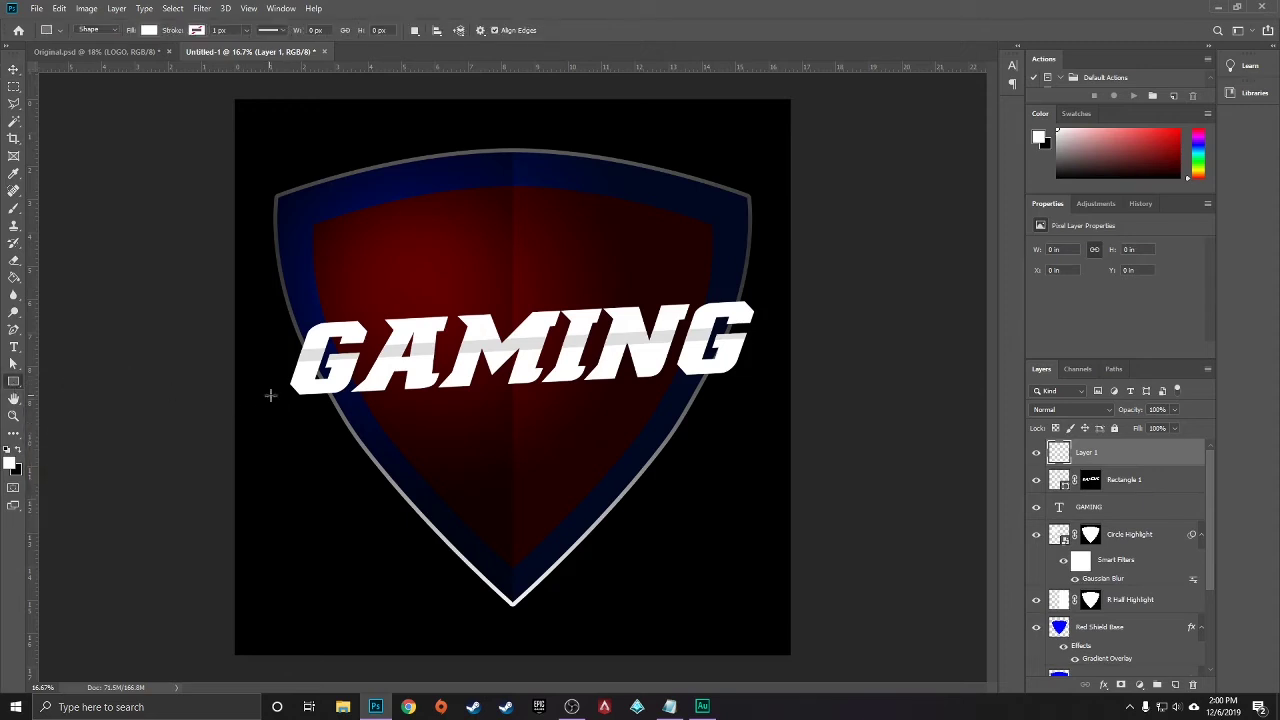
pyautogui.moveTo(273, 365); pyautogui.dragTo(767, 430)
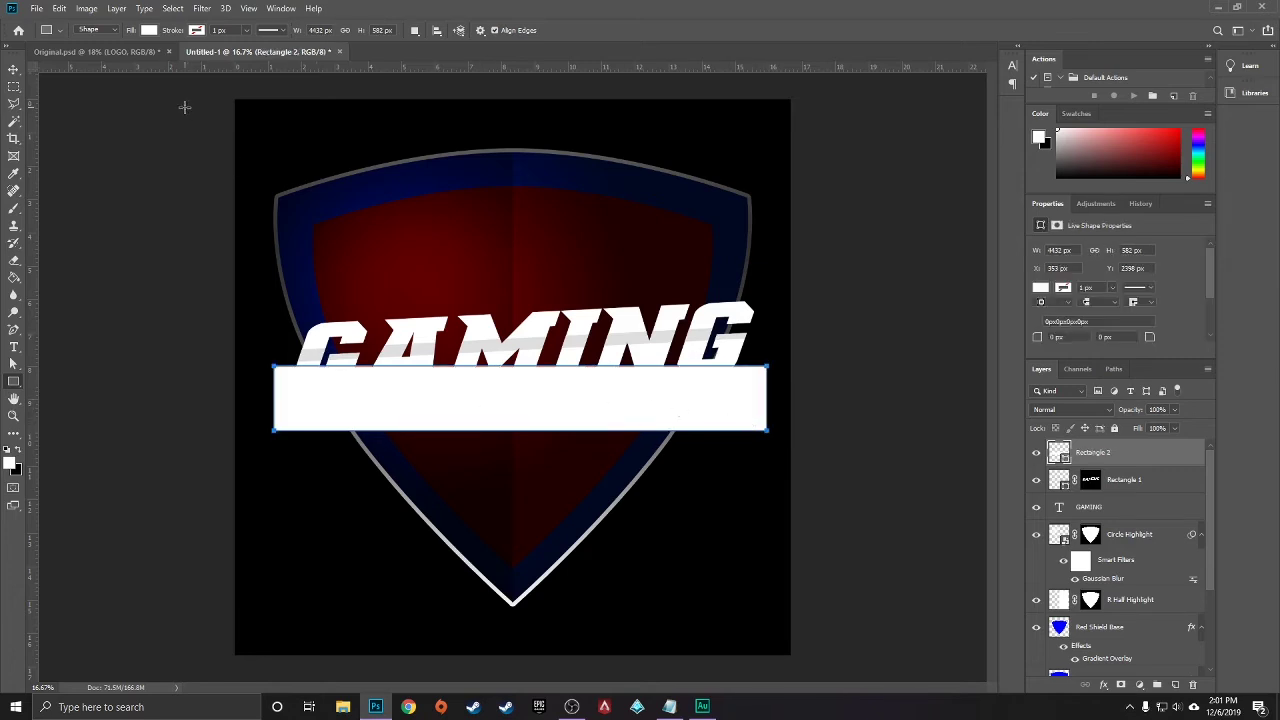
# Set the fill of the large lower rectangle to grey #c4c4c4
pyautogui.click(150, 31)
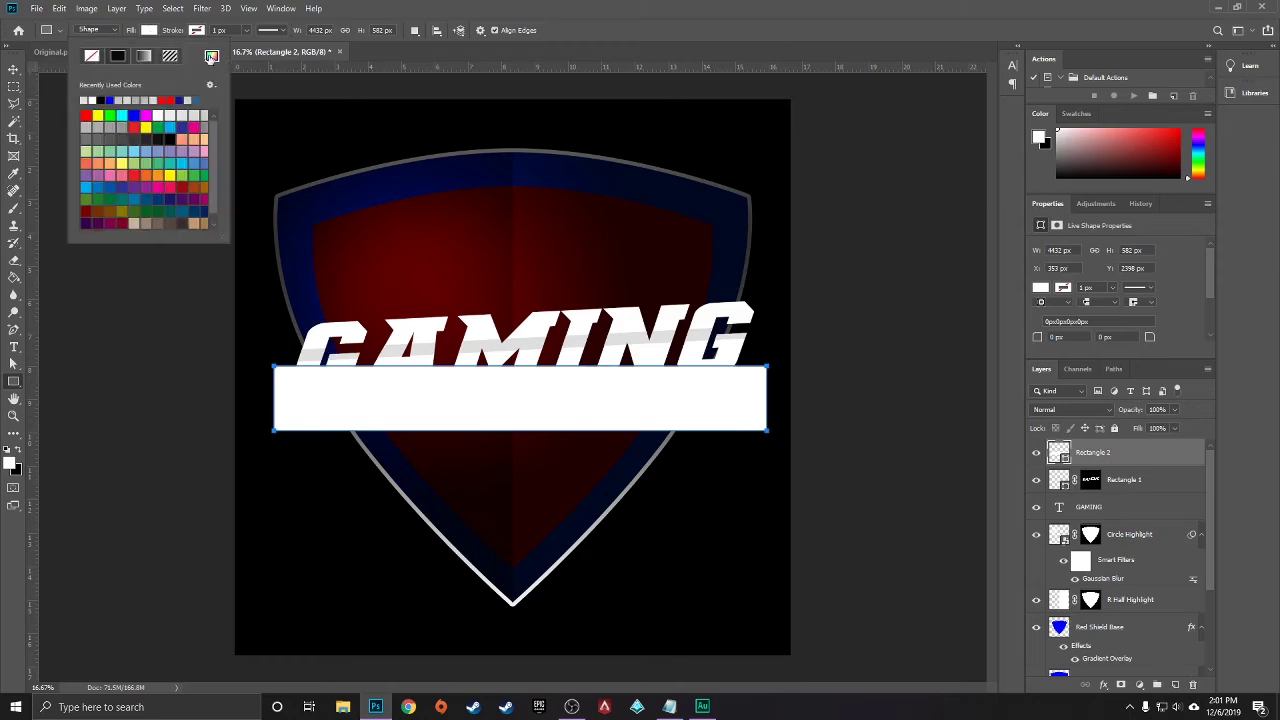
pyautogui.click(210, 55)
pyautogui.moveTo(868, 160); pyautogui.dragTo(865, 161)
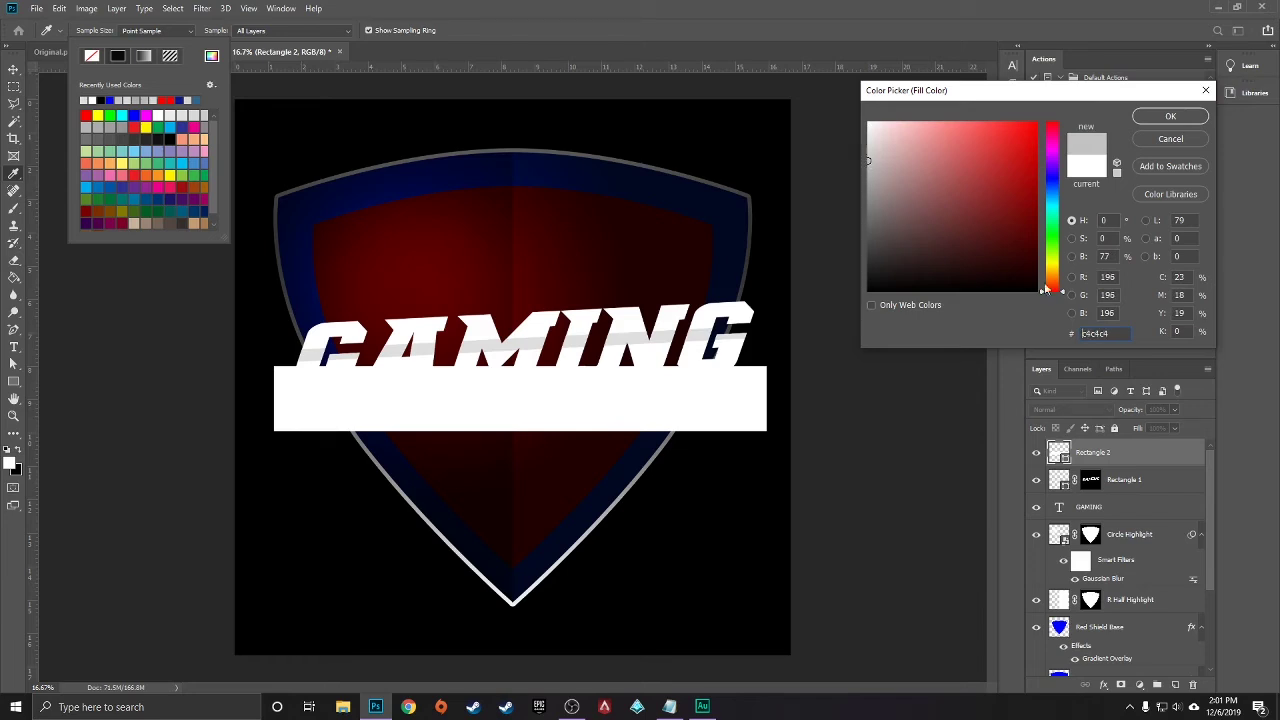
pyautogui.click(1177, 117)
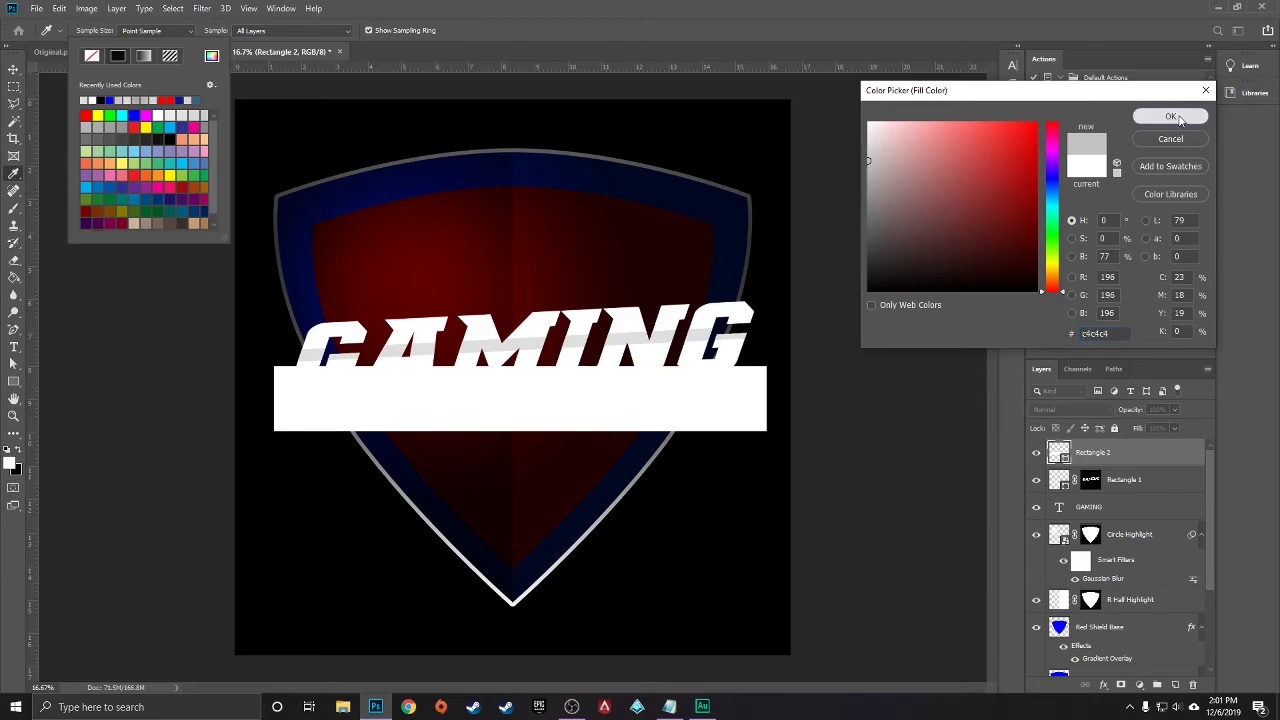
# Rotate the large grey rectangle about 3° counterclockwise and move it up to just below the thin stripe in the lettering
pyautogui.click(13, 69)
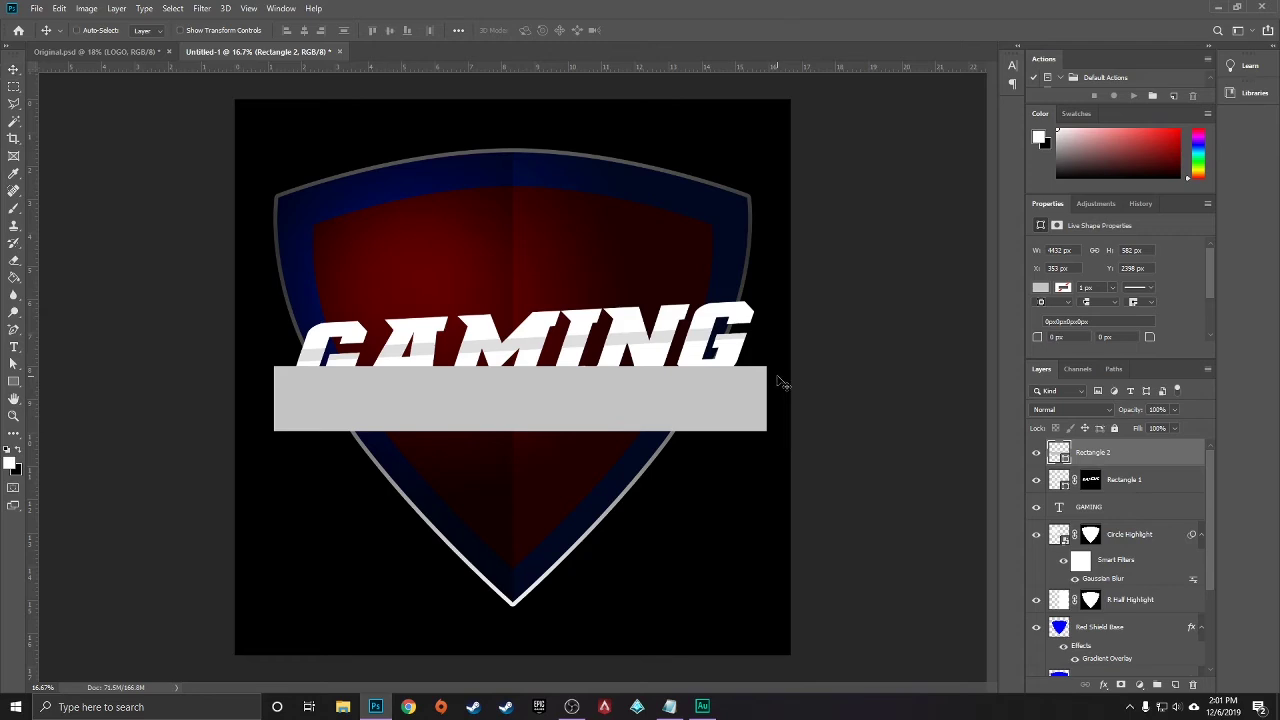
pyautogui.hotkey('ctrl', 't')
pyautogui.moveTo(780, 372); pyautogui.dragTo(777, 360)
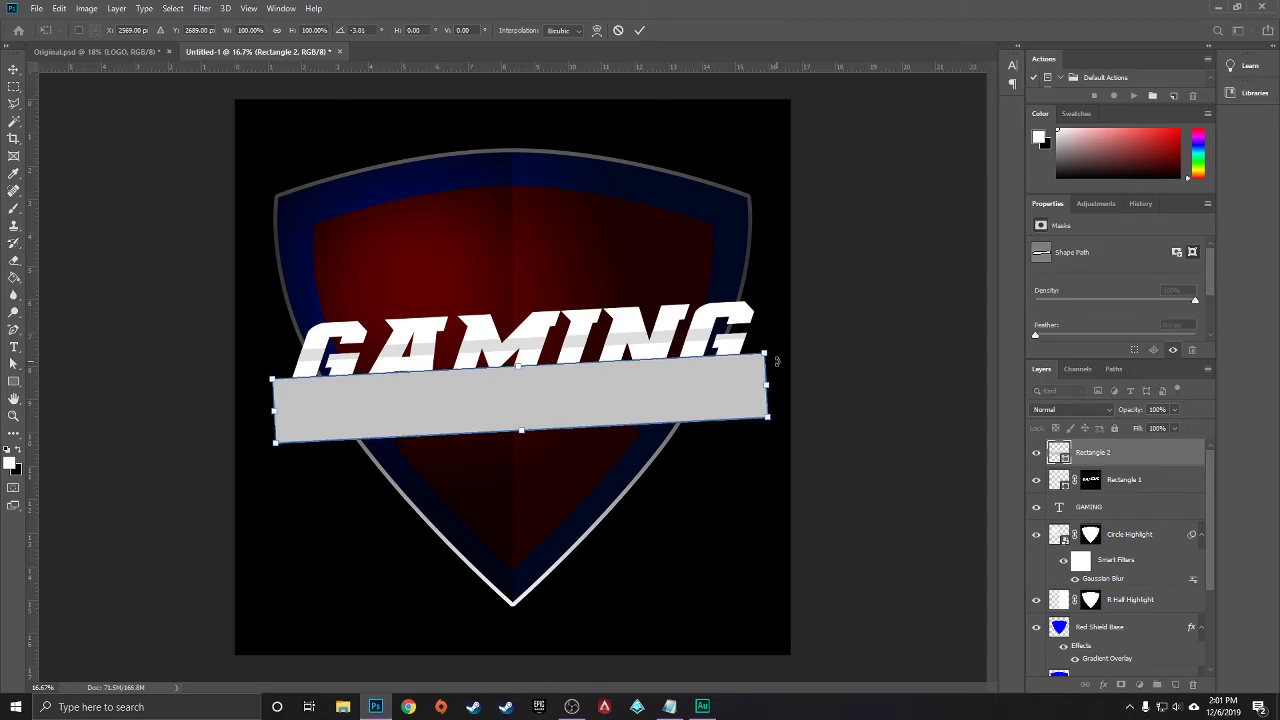
pyautogui.click(640, 31)
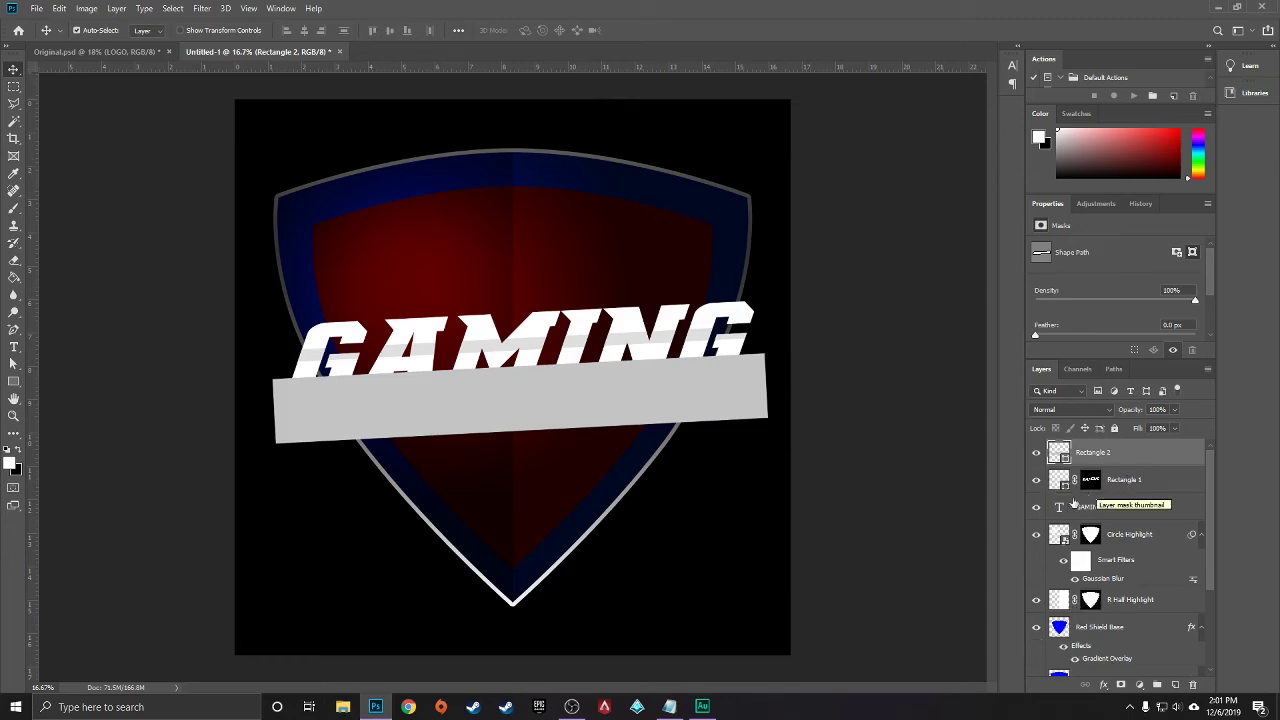
pyautogui.moveTo(648, 400); pyautogui.dragTo(648, 391)
pyautogui.press('Up')
pyautogui.press('Up')
pyautogui.press('Up')
pyautogui.press('Up')
pyautogui.press('Up')
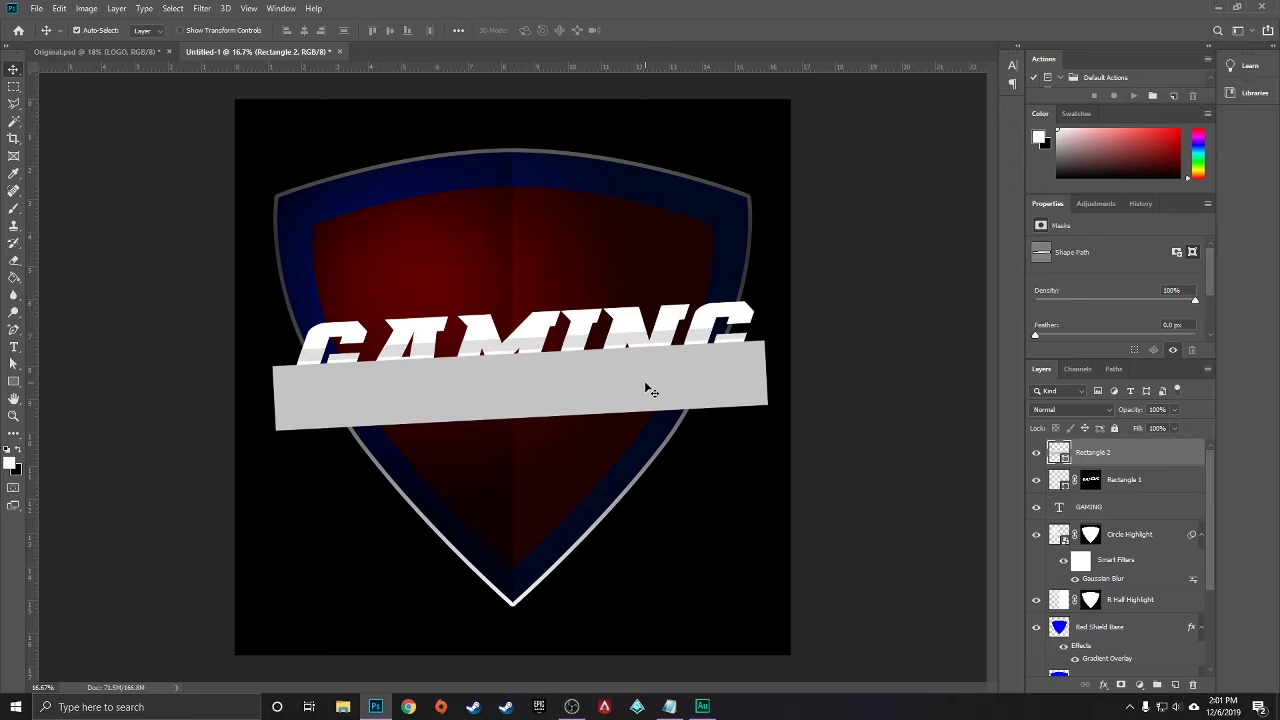
# Load the GAMING letters as a selection and mask the large grey rectangle to their shape
pyautogui.press('ctrl')
pyautogui.keyDown('ctrl'); pyautogui.click(1059, 510); pyautogui.keyUp('ctrl')
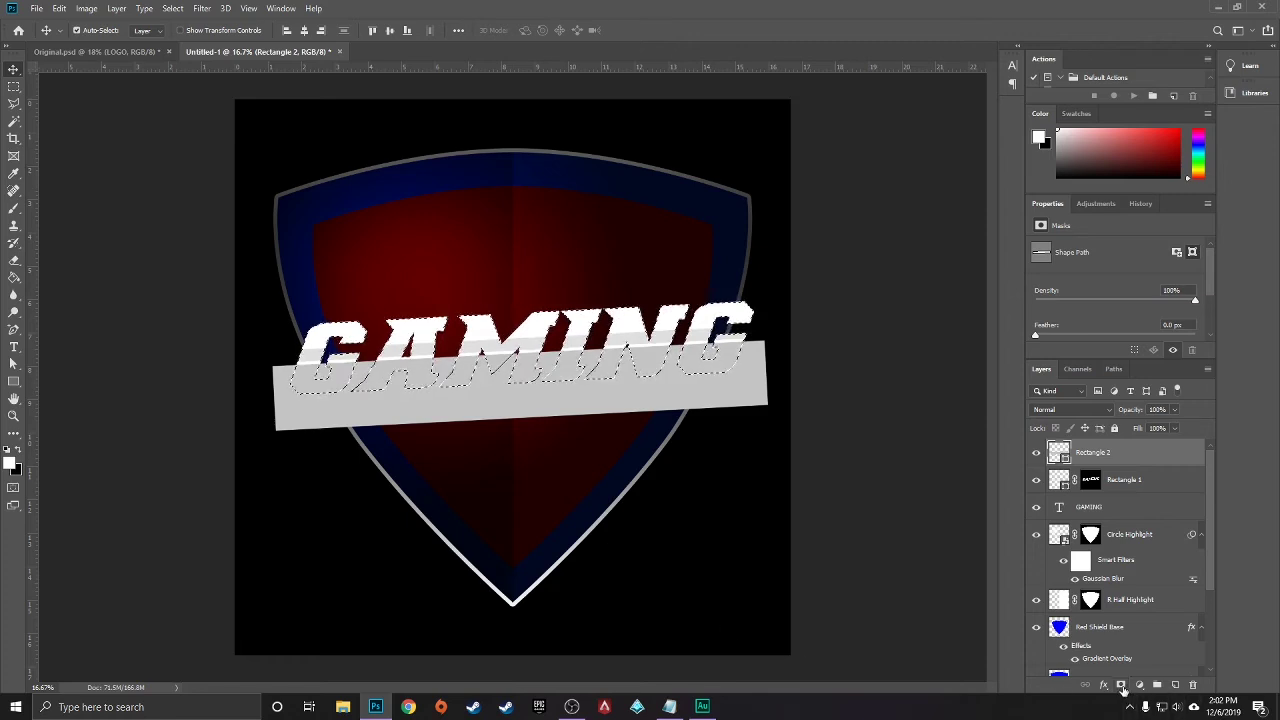
pyautogui.click(1121, 685)
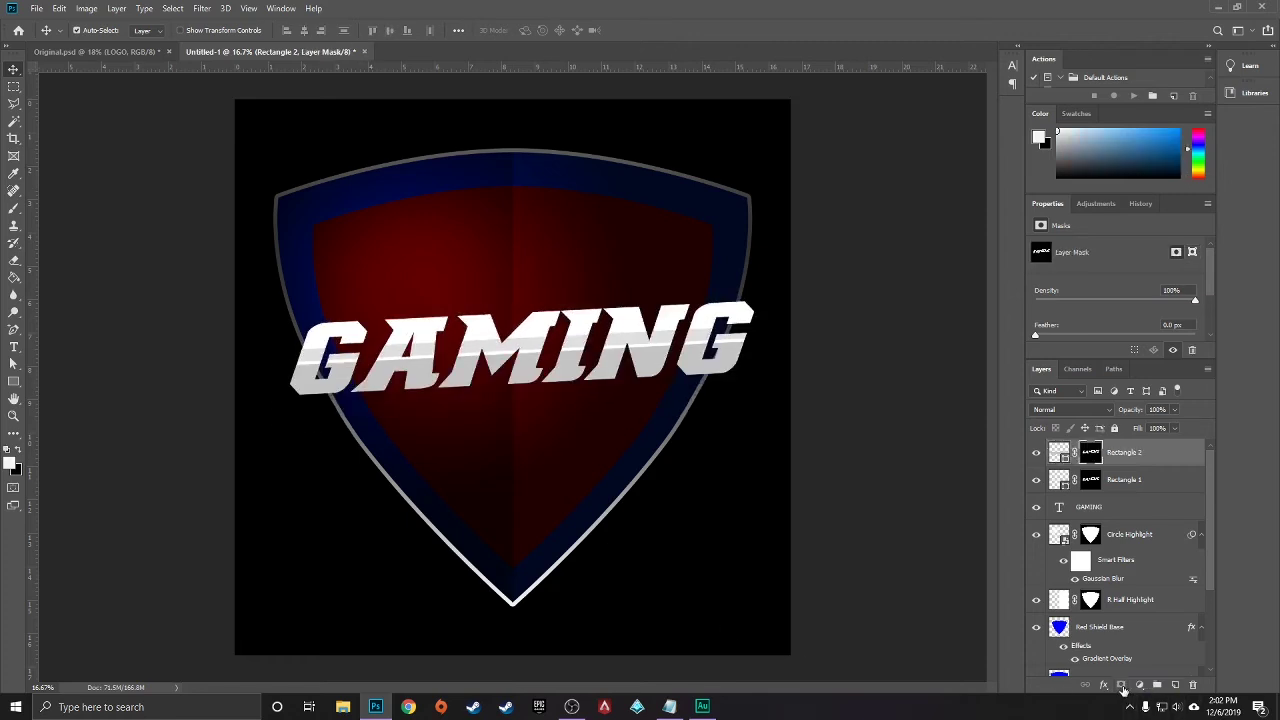
# Rename the Rectangle 1 layer Light Stripe and the Rectangle 2 layer Dark Stripe
pyautogui.doubleClick(1124, 480)
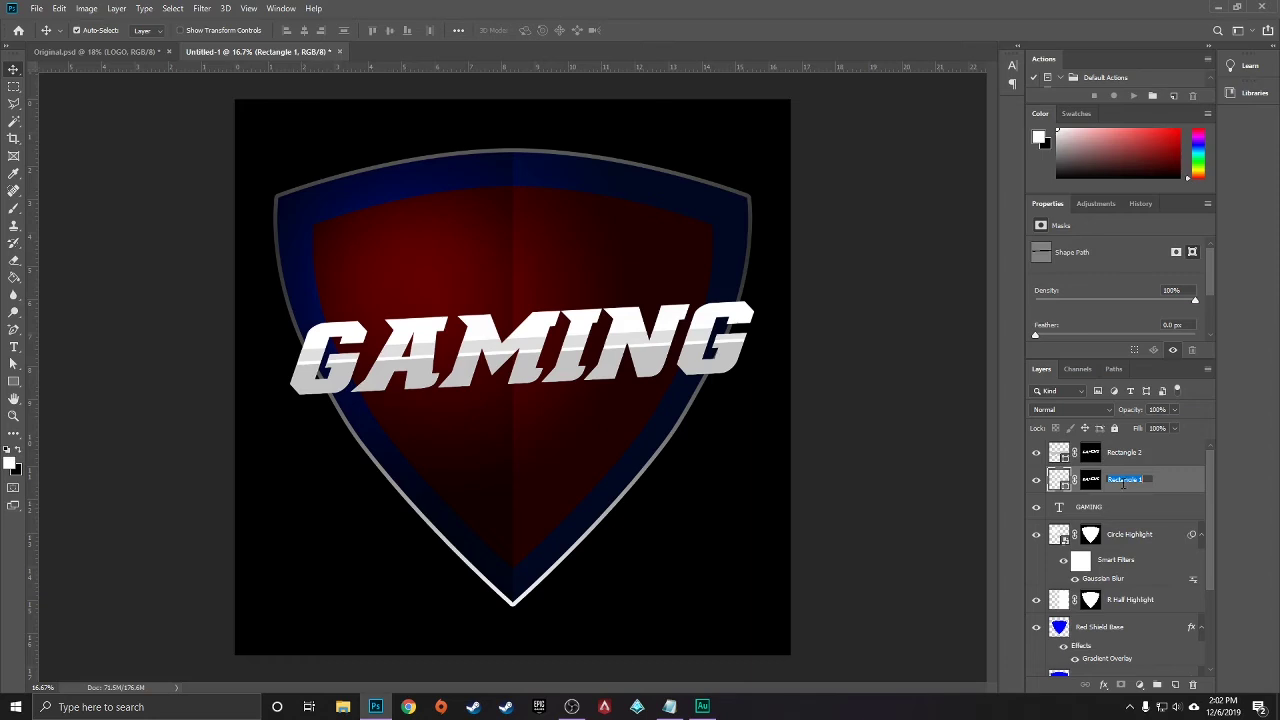
pyautogui.write('Light 3')
pyautogui.write('tripe')
pyautogui.press('Return')
pyautogui.doubleClick(1138, 453)
pyautogui.write('Dark Stripe')
pyautogui.press('Return')
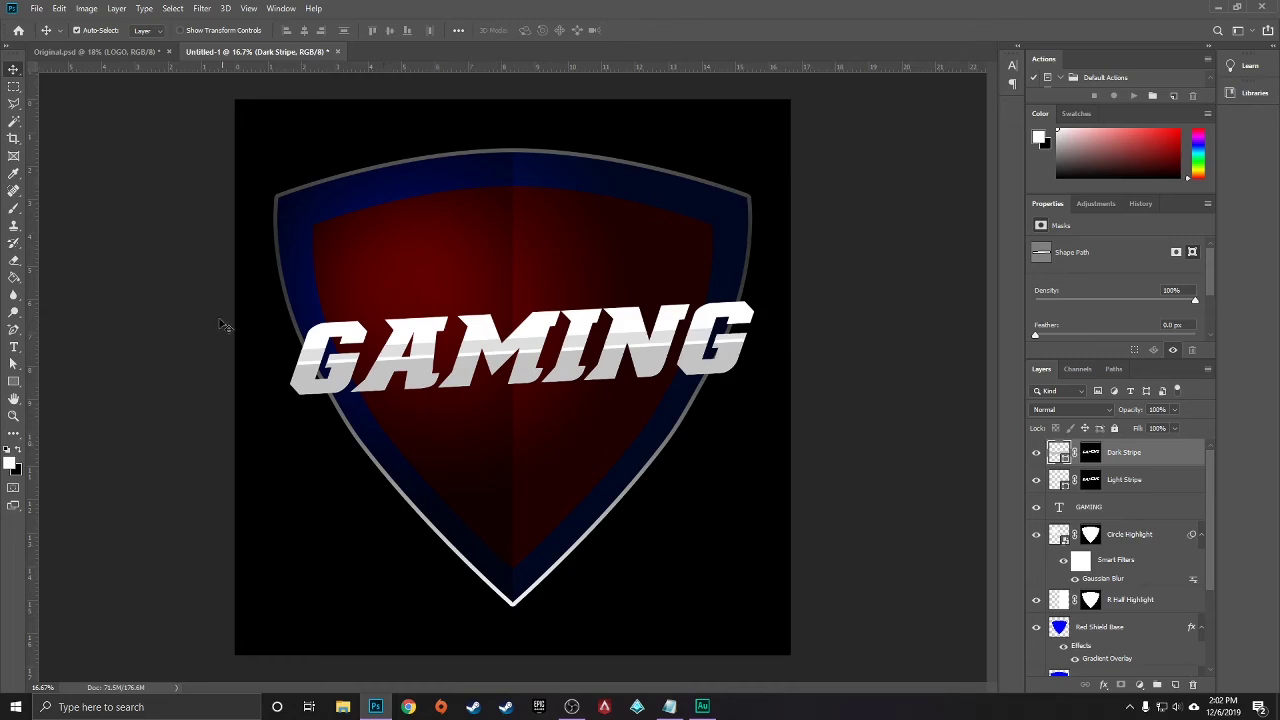
# Check the finished logo in Original.psd, then group the layers from Dark Stripe to Shield Base in Untitled-1 and name the group Shield
pyautogui.click(95, 51)
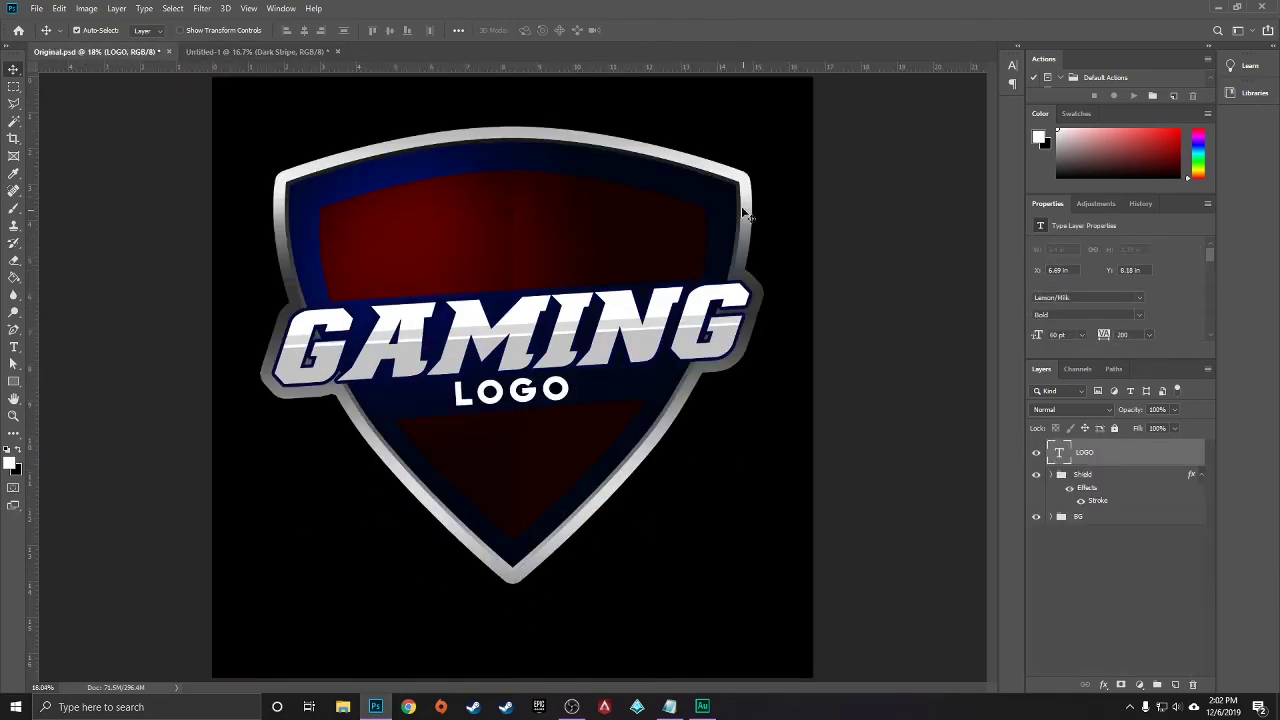
pyautogui.click(232, 51)
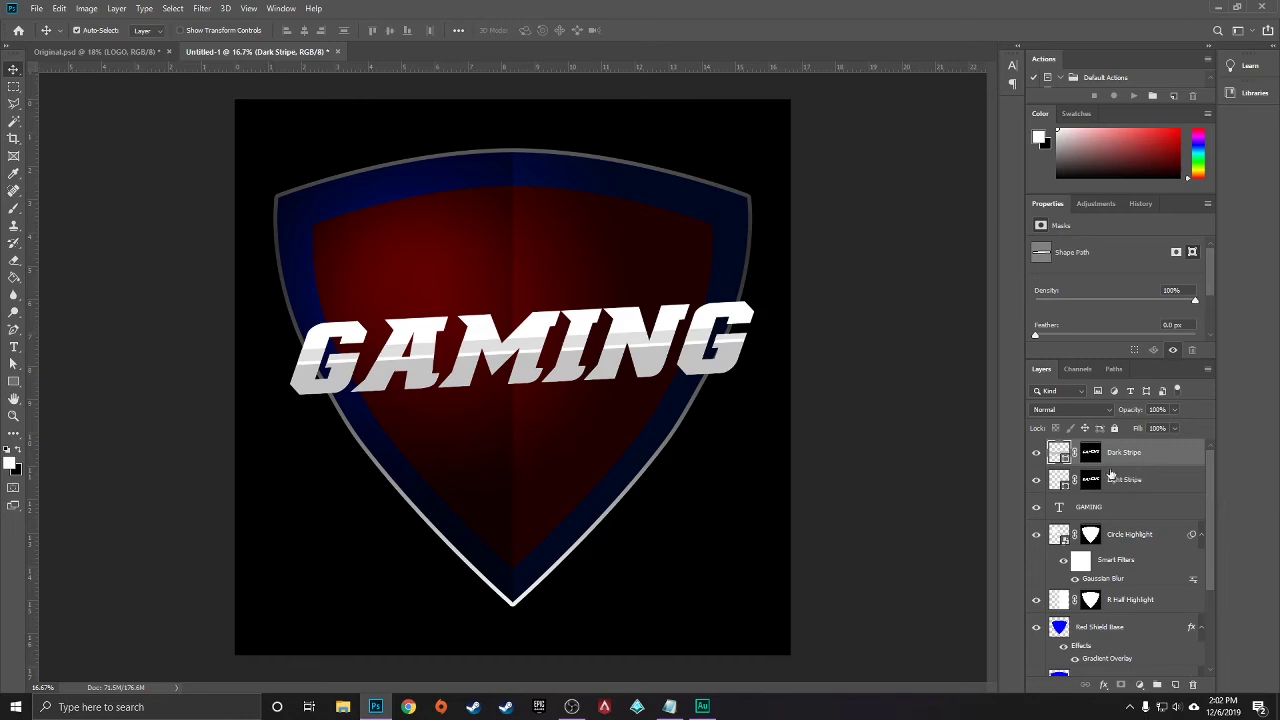
pyautogui.scroll(-3, 1100, 530)
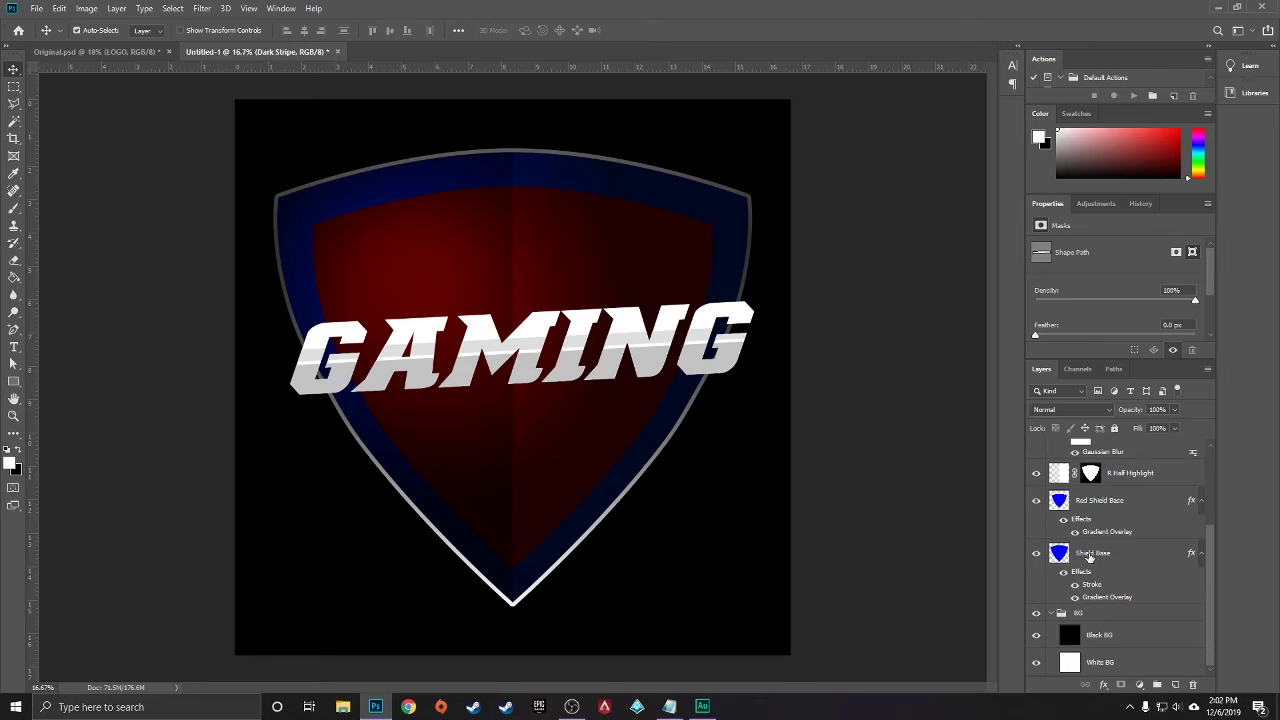
pyautogui.keyDown('shift'); pyautogui.click(1090, 557); pyautogui.keyUp('shift')
pyautogui.moveTo(1209, 574); pyautogui.dragTo(1207, 476)
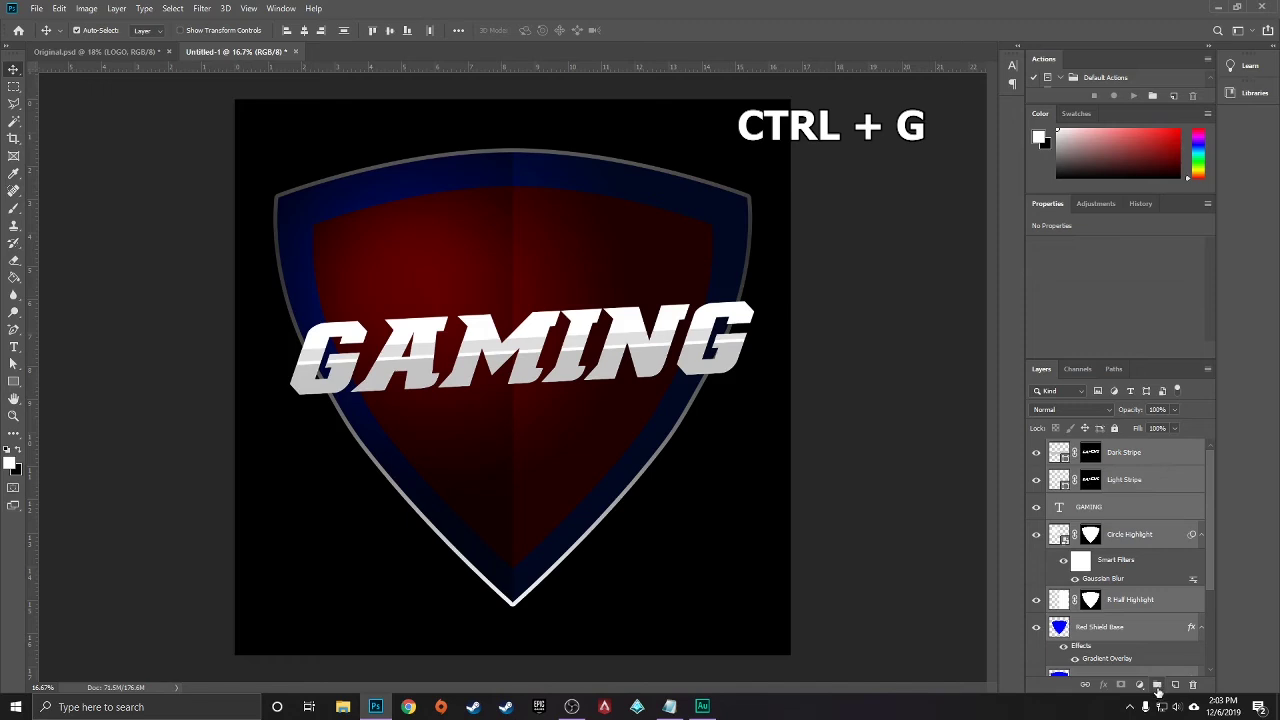
pyautogui.hotkey('ctrl', 'g')
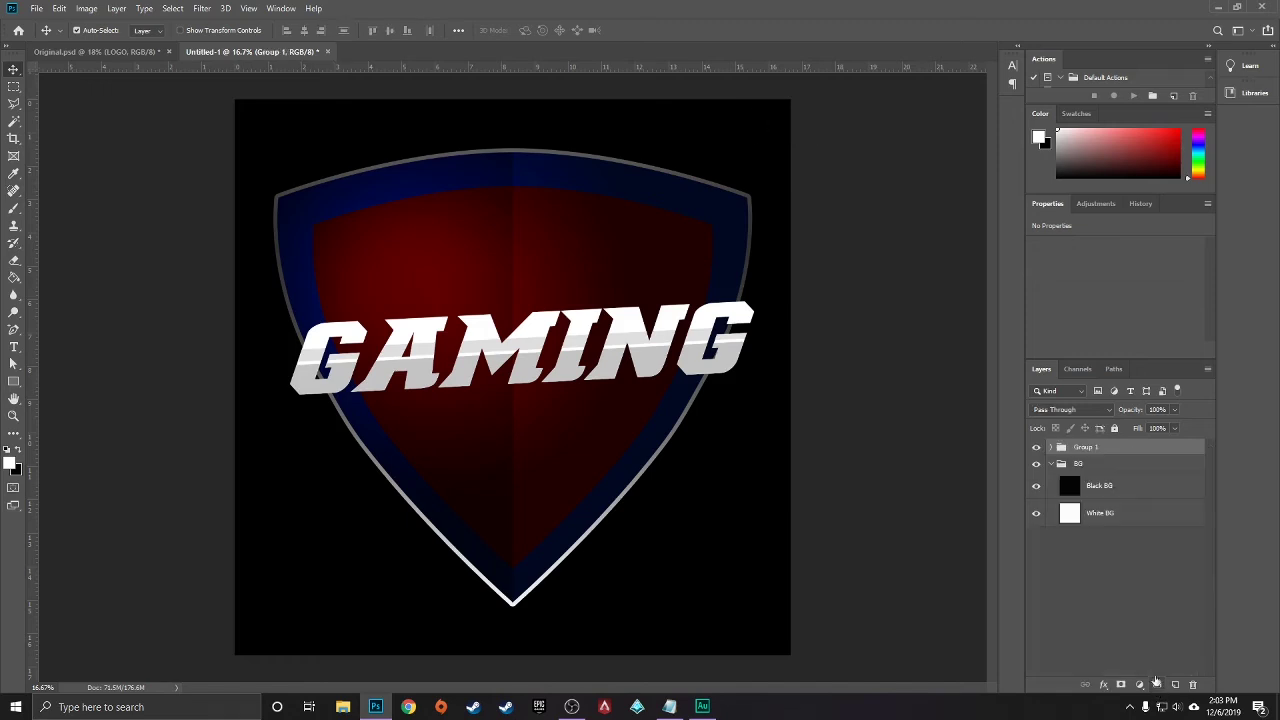
pyautogui.doubleClick(1089, 447)
pyautogui.write('Shield')
pyautogui.press('Return')
# Add a gradient Stroke layer style to the Shield group, positioned outside, with a size of 100 px
pyautogui.rightClick(1088, 451)
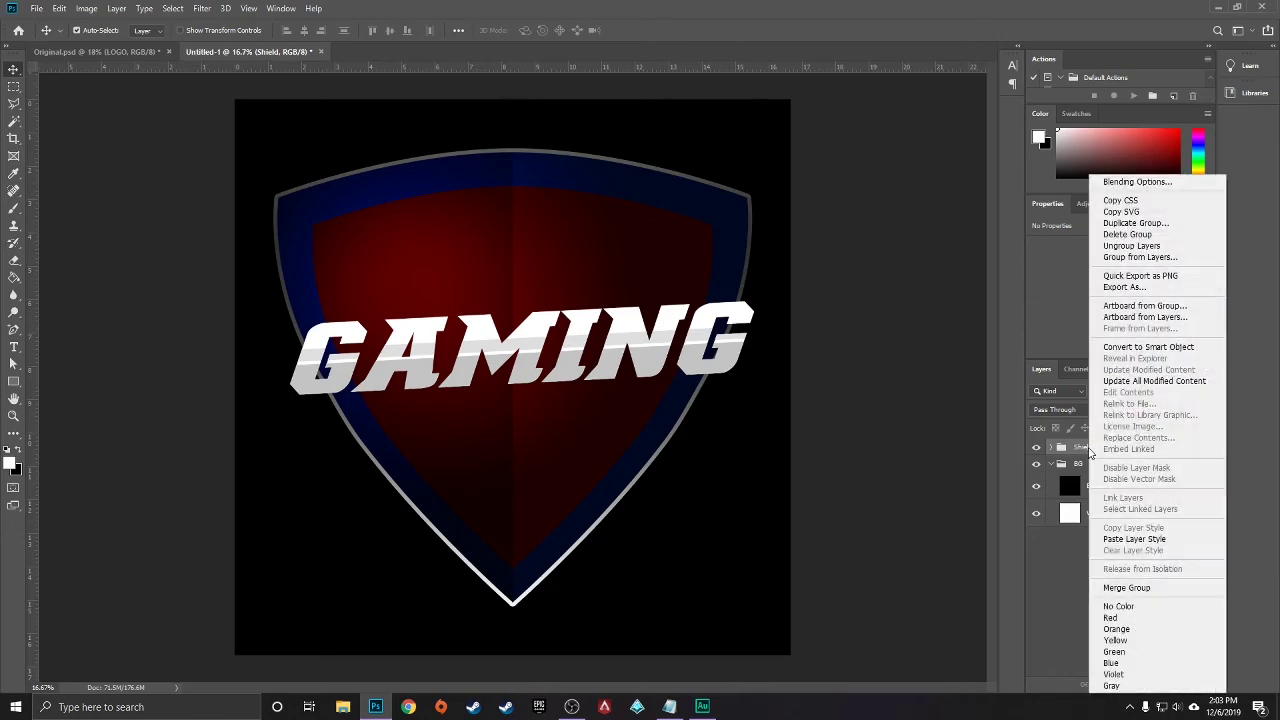
pyautogui.click(1110, 182)
pyautogui.moveTo(620, 58); pyautogui.dragTo(805, 81)
pyautogui.click(782, 274)
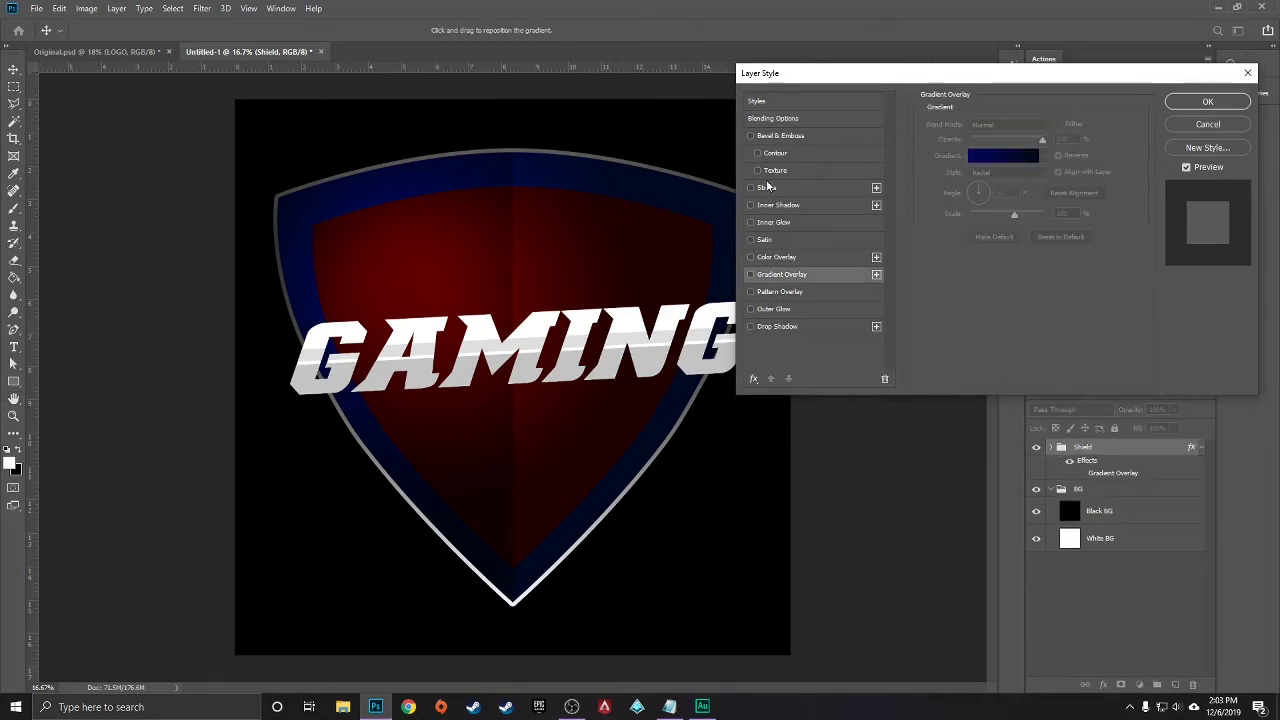
pyautogui.click(785, 187)
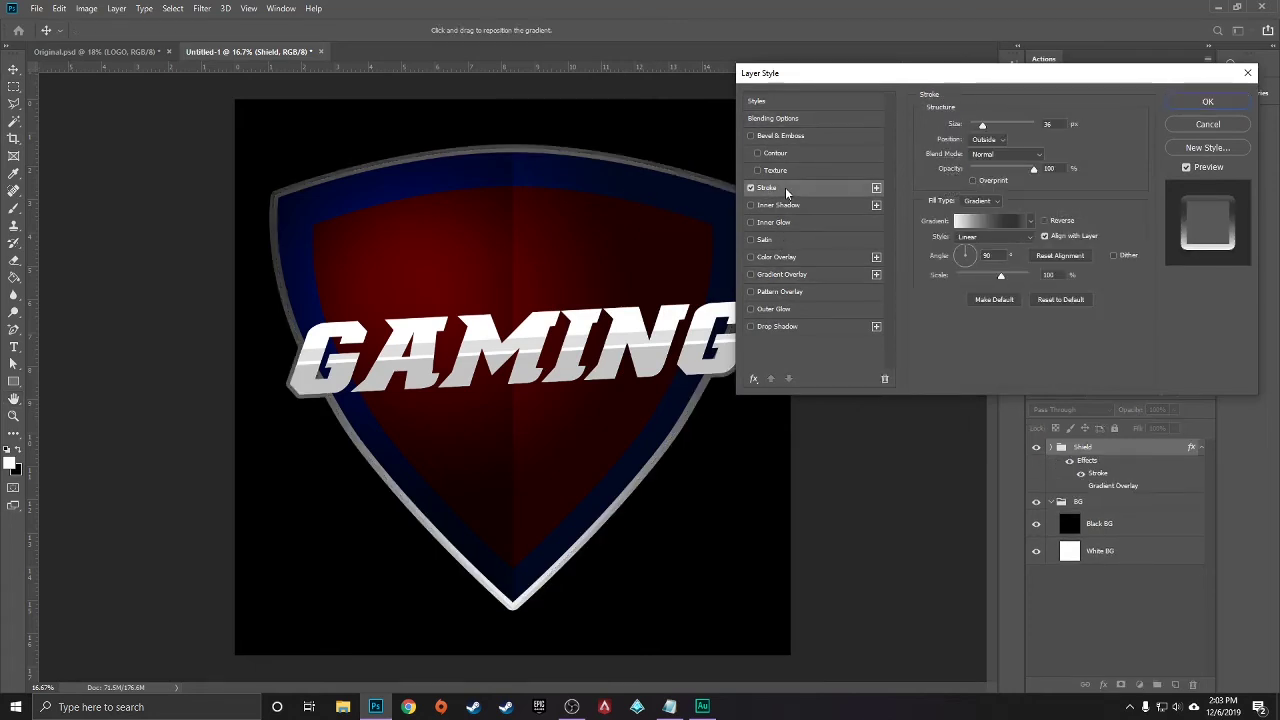
pyautogui.doubleClick(1048, 123)
pyautogui.write('100')
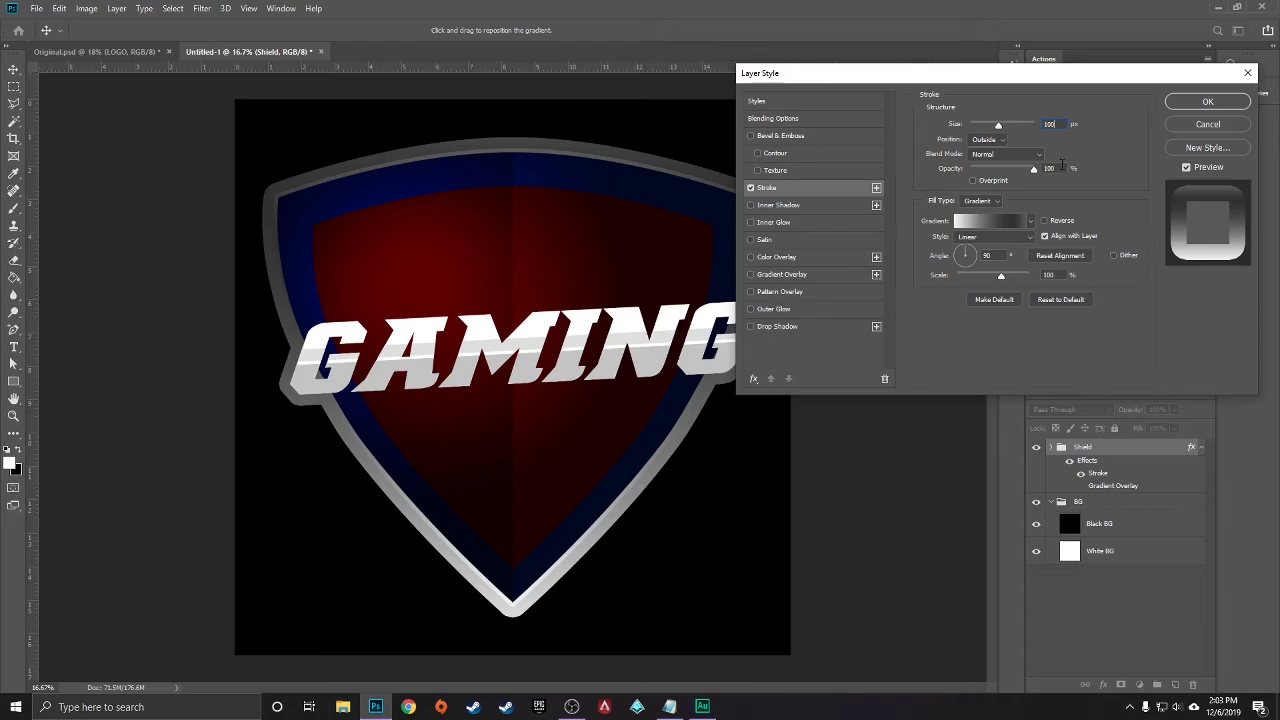
# Try several grey-to-black presets from the gradient pack on the Shield group's Stroke
pyautogui.click(1031, 220)
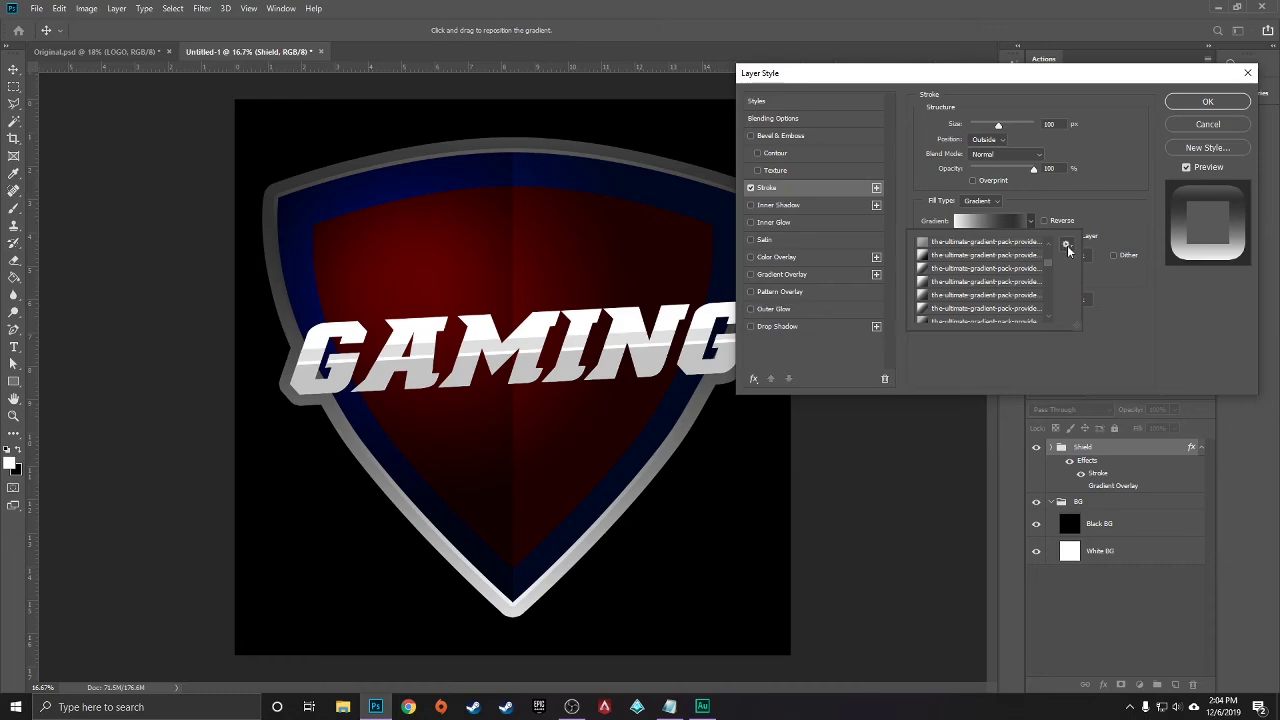
pyautogui.click(1067, 246)
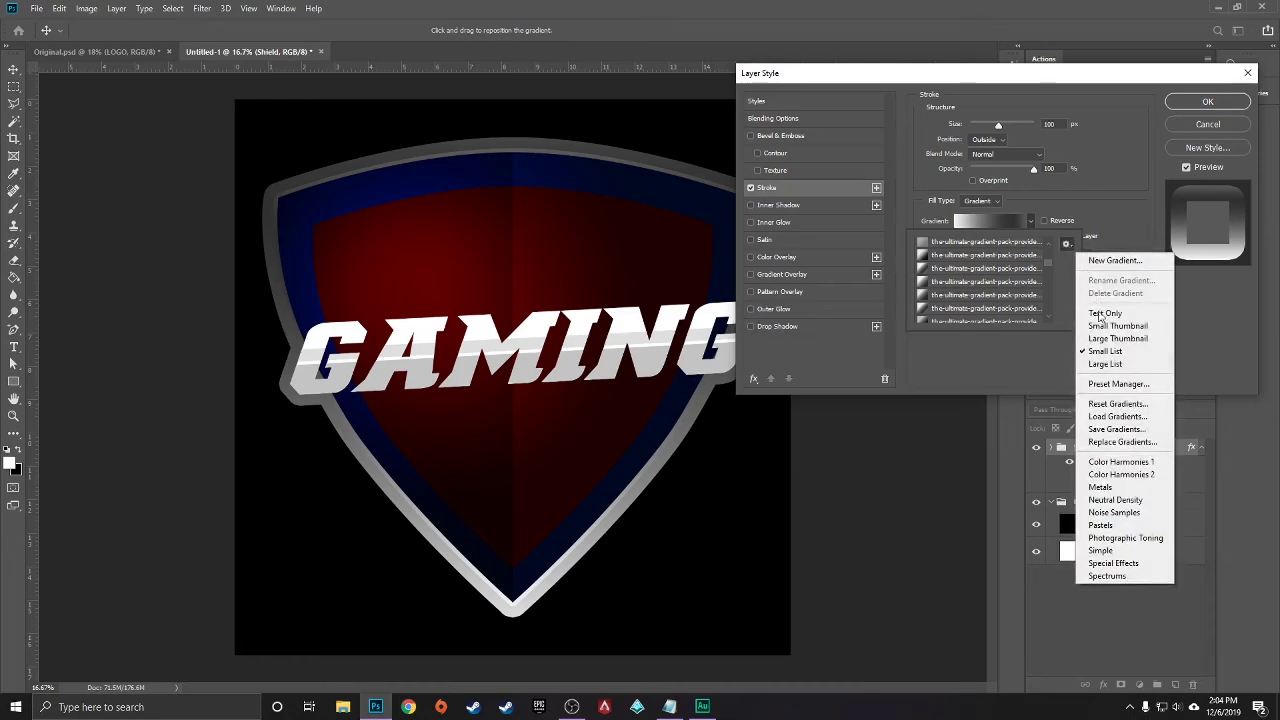
pyautogui.click(1110, 416)
pyautogui.doubleClick(1036, 322)
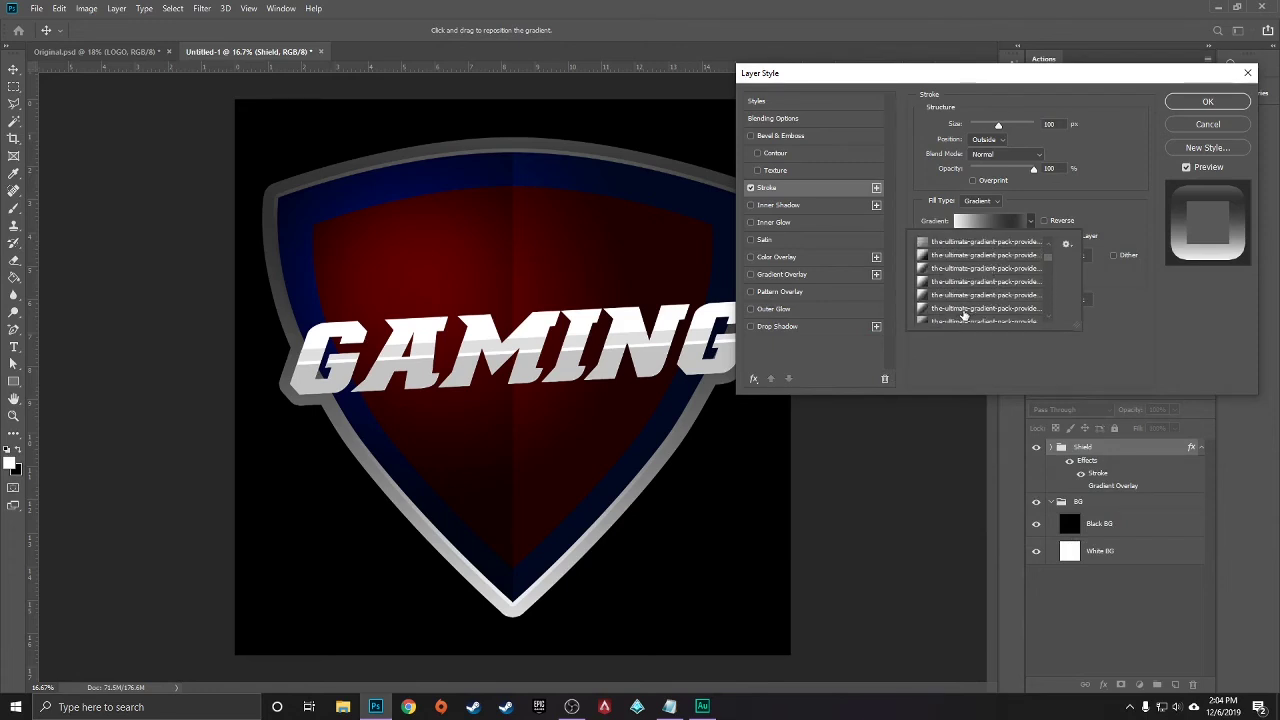
pyautogui.click(930, 272)
pyautogui.click(930, 285)
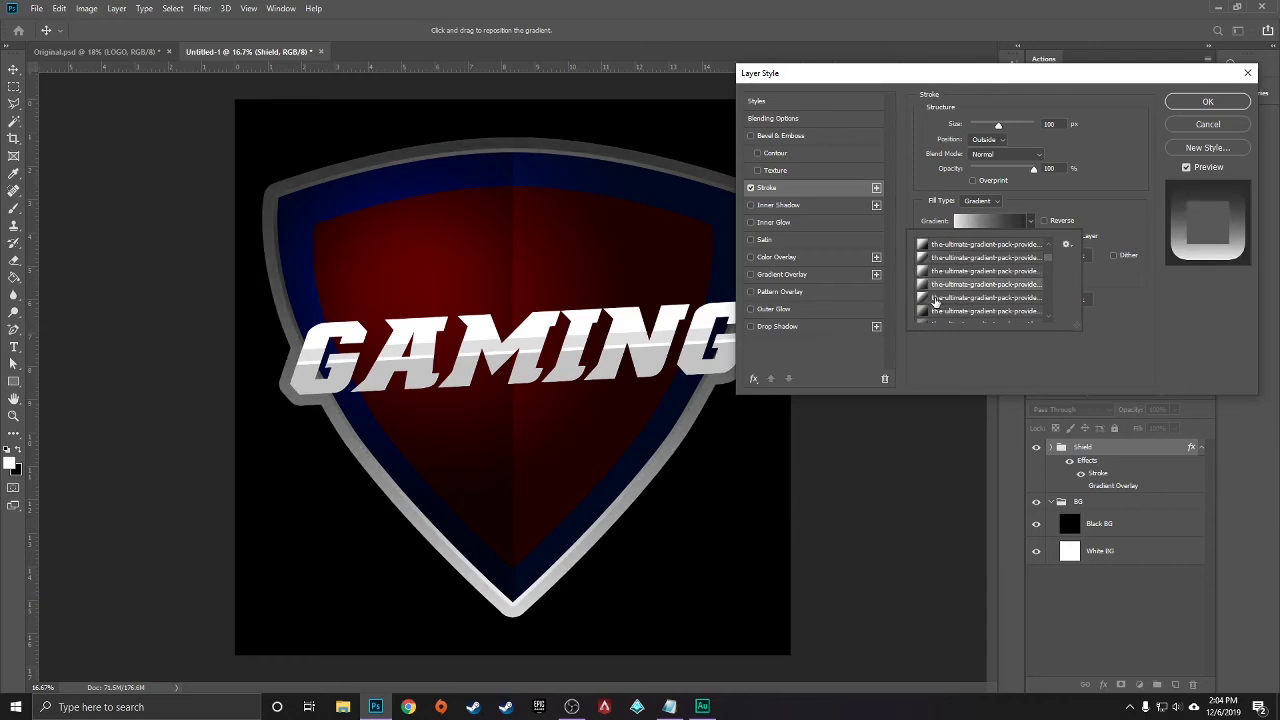
pyautogui.click(934, 298)
pyautogui.click(931, 311)
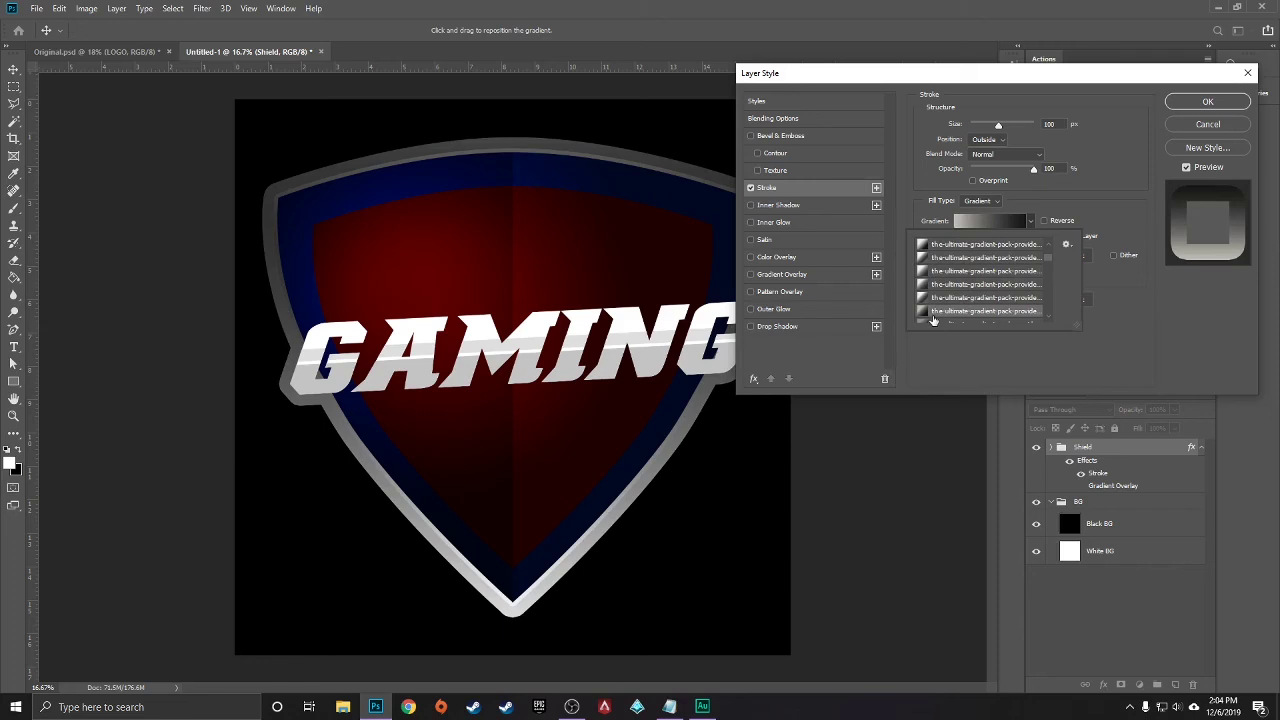
pyautogui.scroll(-1, 931, 300)
pyautogui.click(932, 295)
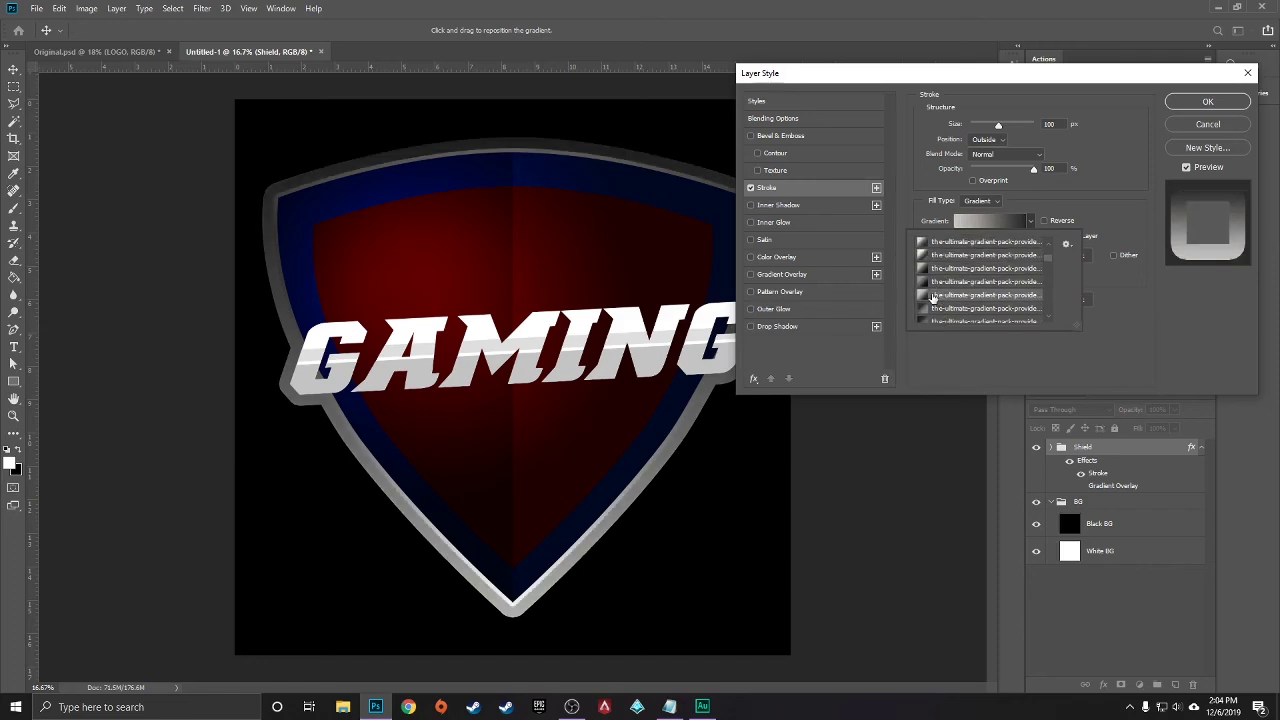
# Show the gradient presets as small thumbnails and apply a silver metallic gradient with a dark band to the Shield group's Stroke
pyautogui.click(1066, 245)
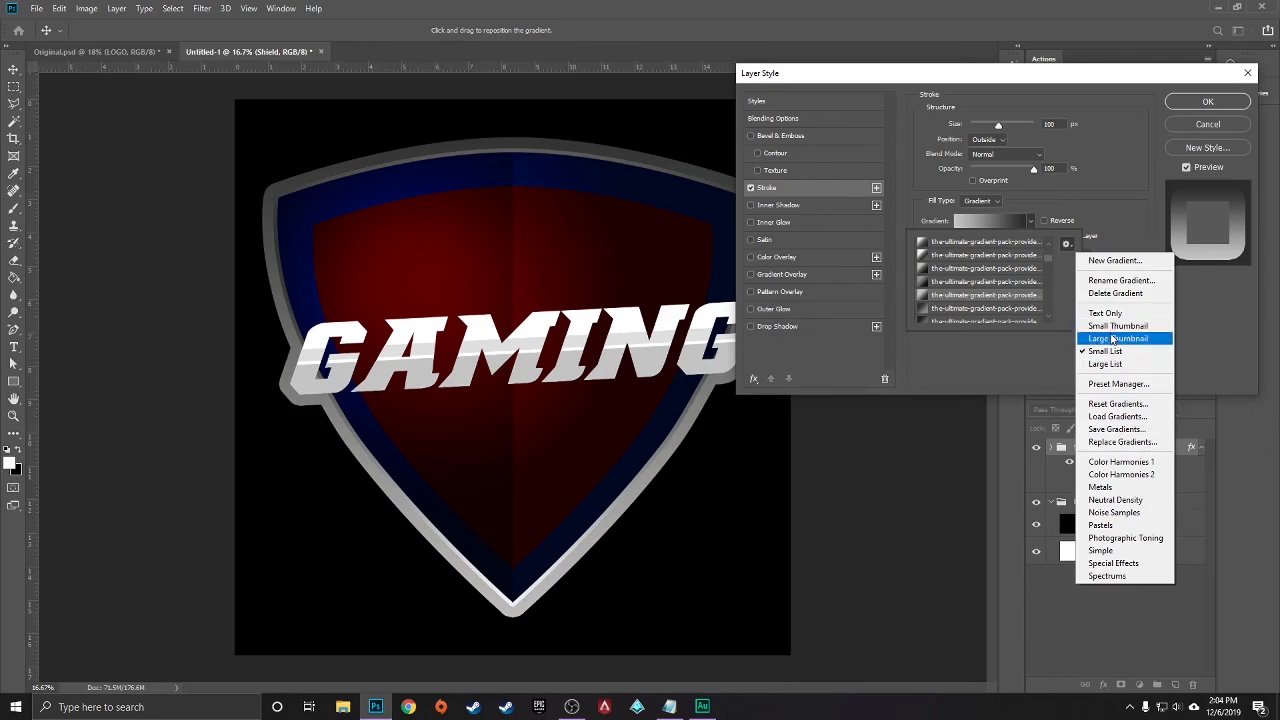
pyautogui.click(1104, 326)
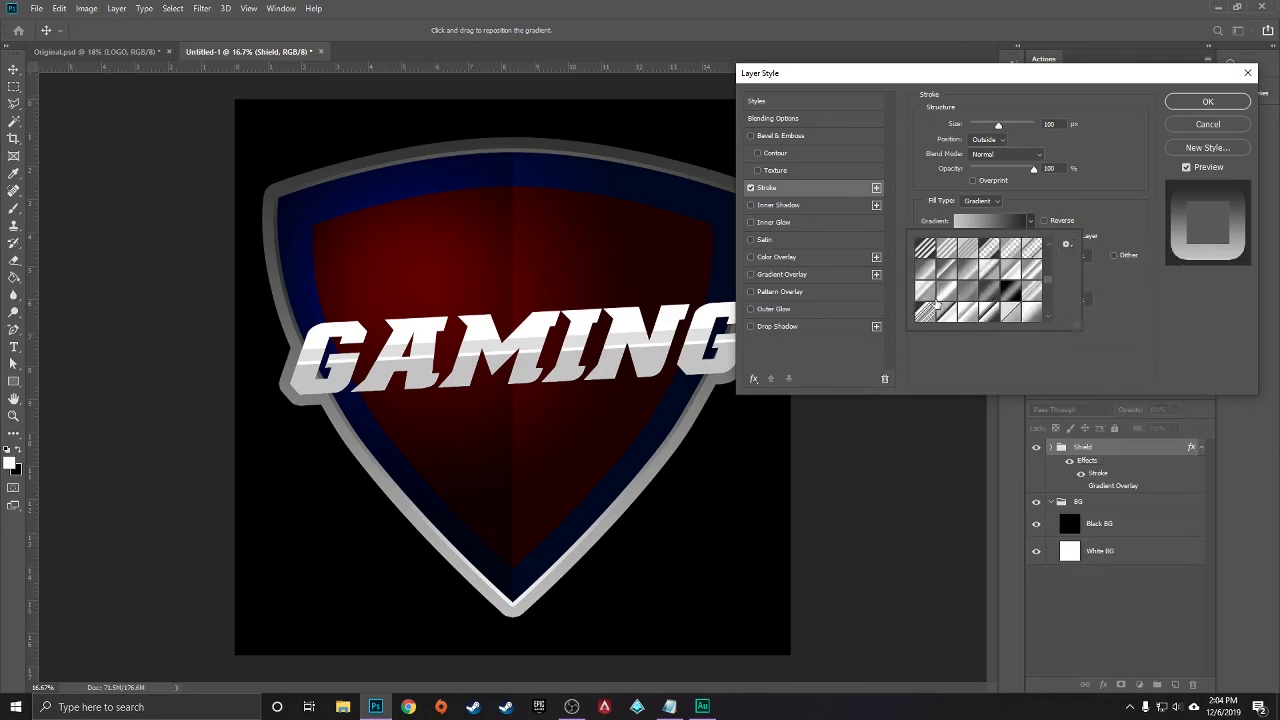
pyautogui.scroll(1, 938, 280)
pyautogui.click(990, 314)
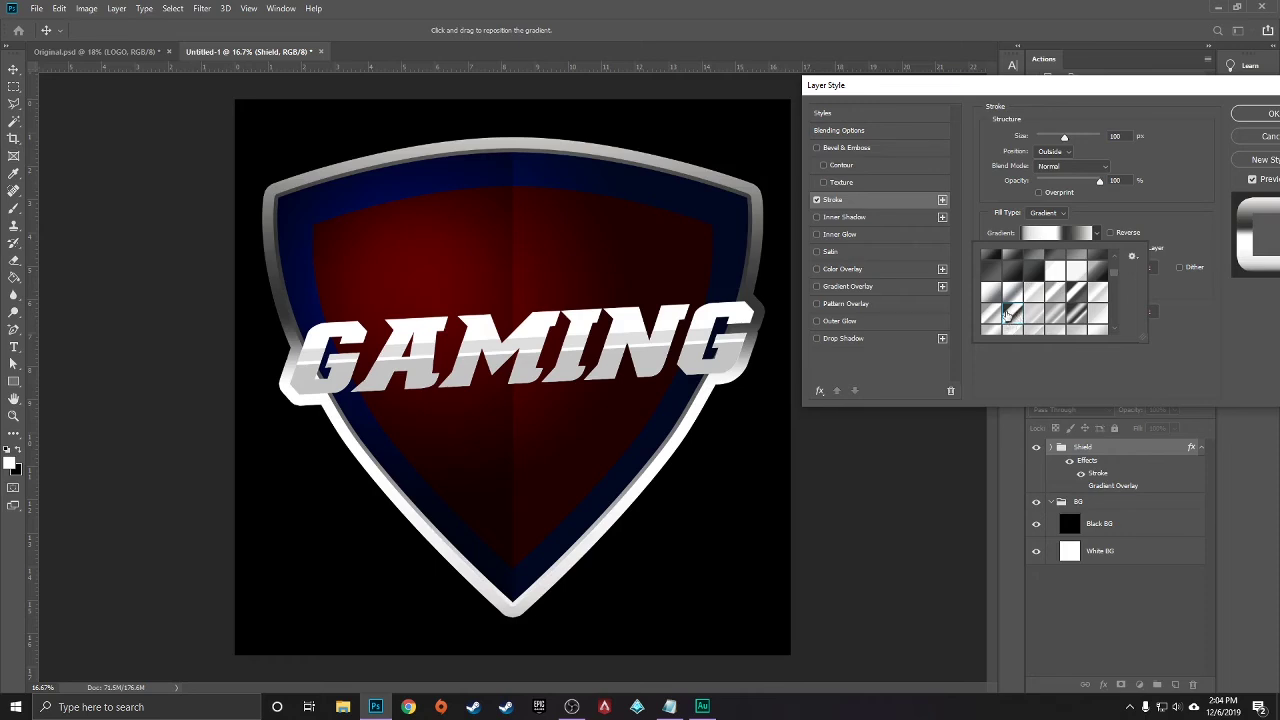
pyautogui.doubleClick(1017, 317)
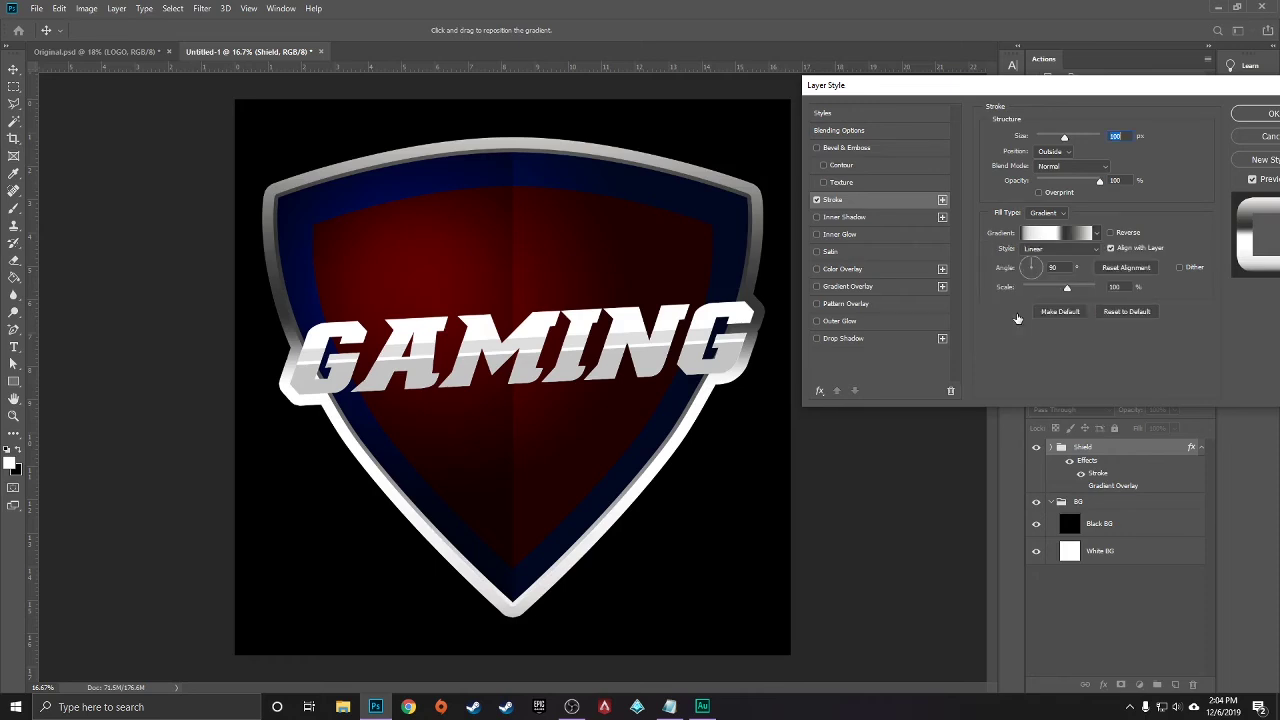
pyautogui.moveTo(1225, 104); pyautogui.dragTo(1096, 63)
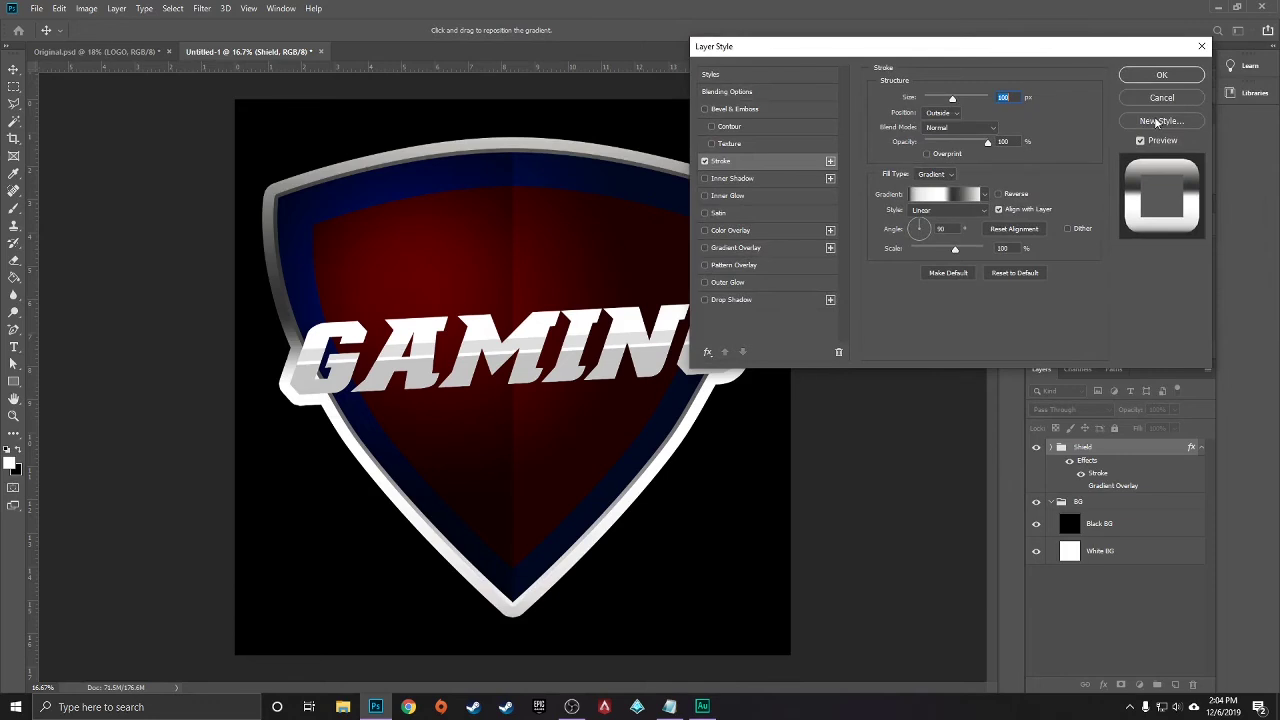
pyautogui.click(1158, 74)
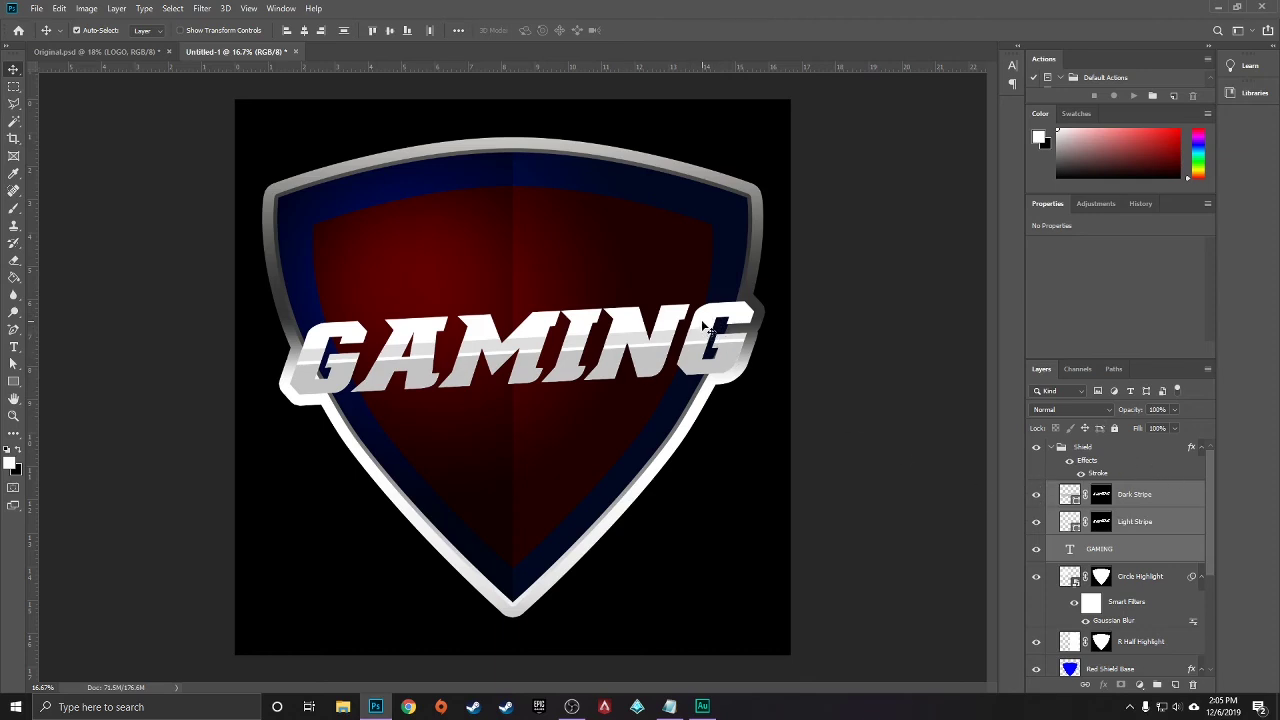
# Move the GAMING lettering together with its Dark Stripe and Light Stripe layers slightly up on the shield
pyautogui.moveTo(706, 326)
pyautogui.mouseDown()
pyautogui.moveTo(706, 315)
pyautogui.moveTo(706, 370)
pyautogui.moveTo(700, 312)
pyautogui.mouseUp()
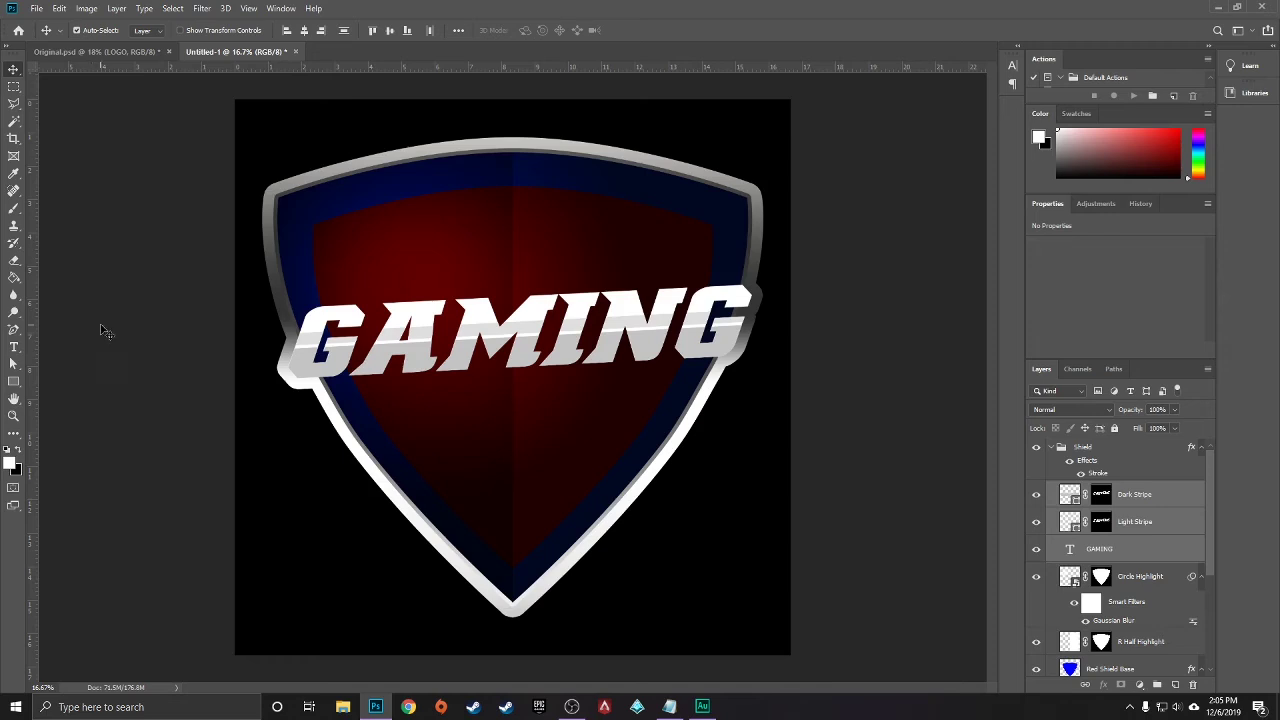
pyautogui.press('ctrl')
pyautogui.moveTo(537, 314); pyautogui.dragTo(539, 313)
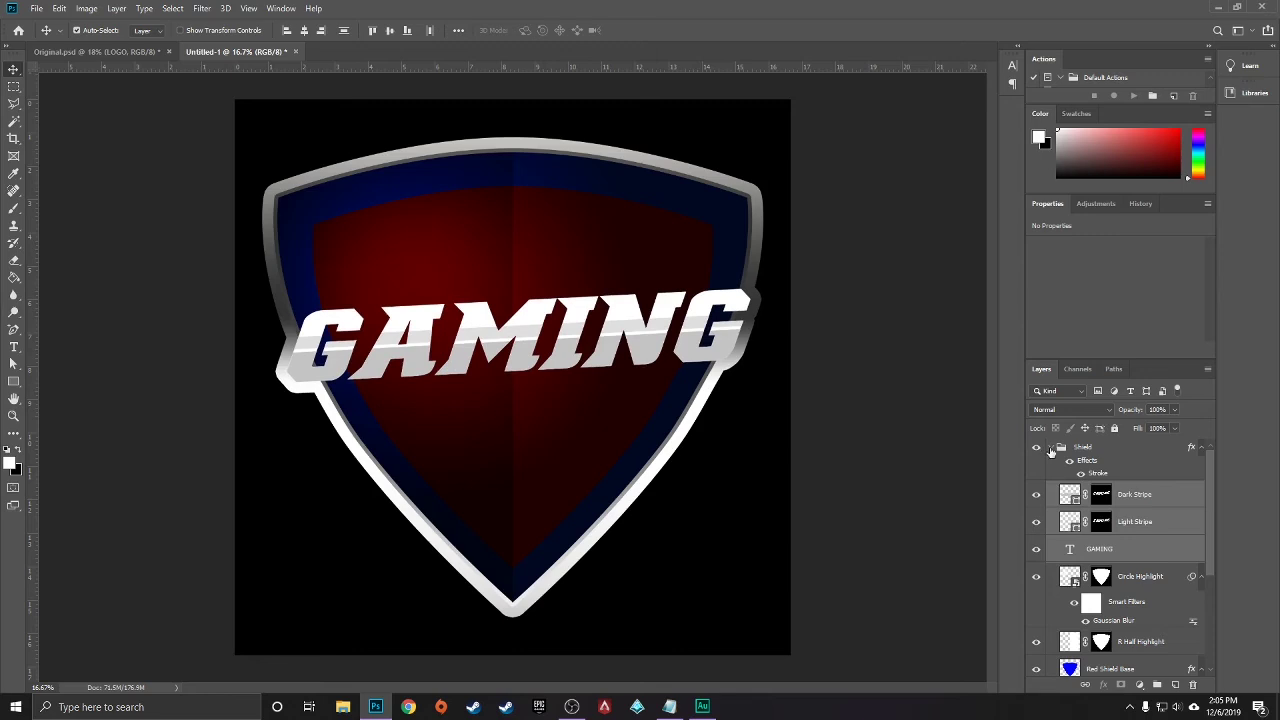
# Add a new layer above the collapsed Shield group and write LOGO in Lemon/Milk Bold at 72 pt on the lower shield
pyautogui.click(1051, 451)
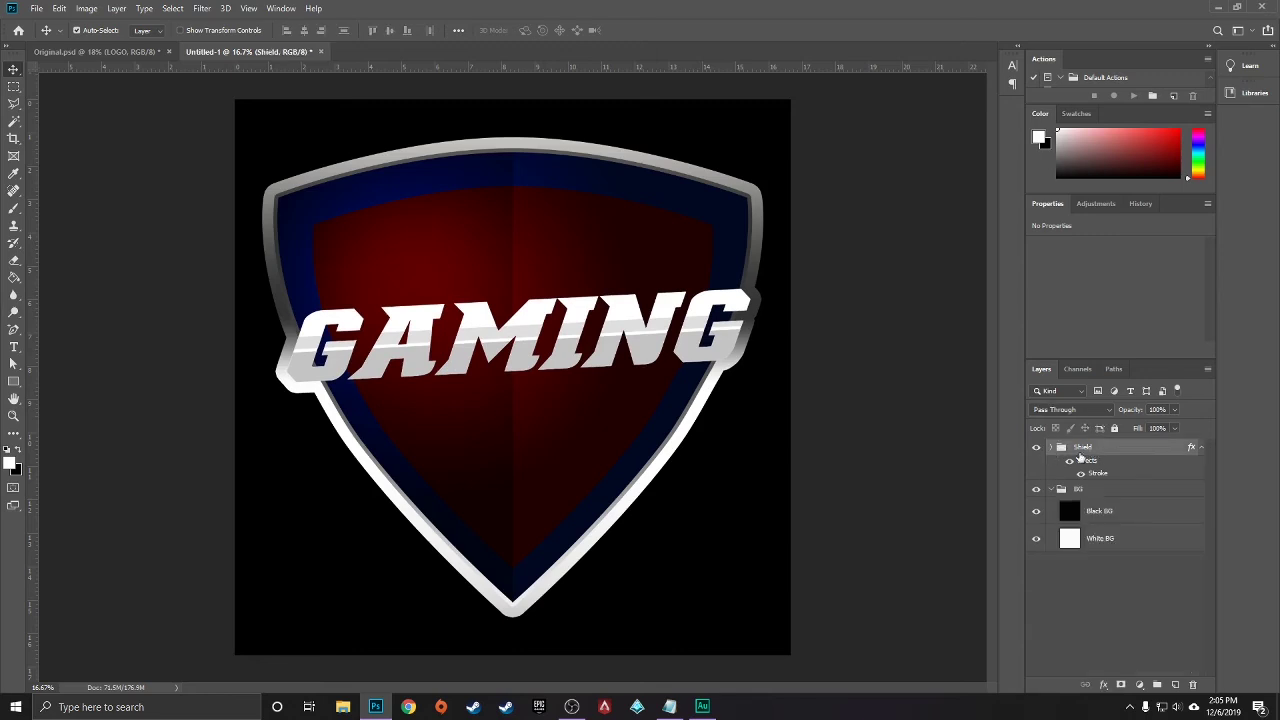
pyautogui.click(1174, 686)
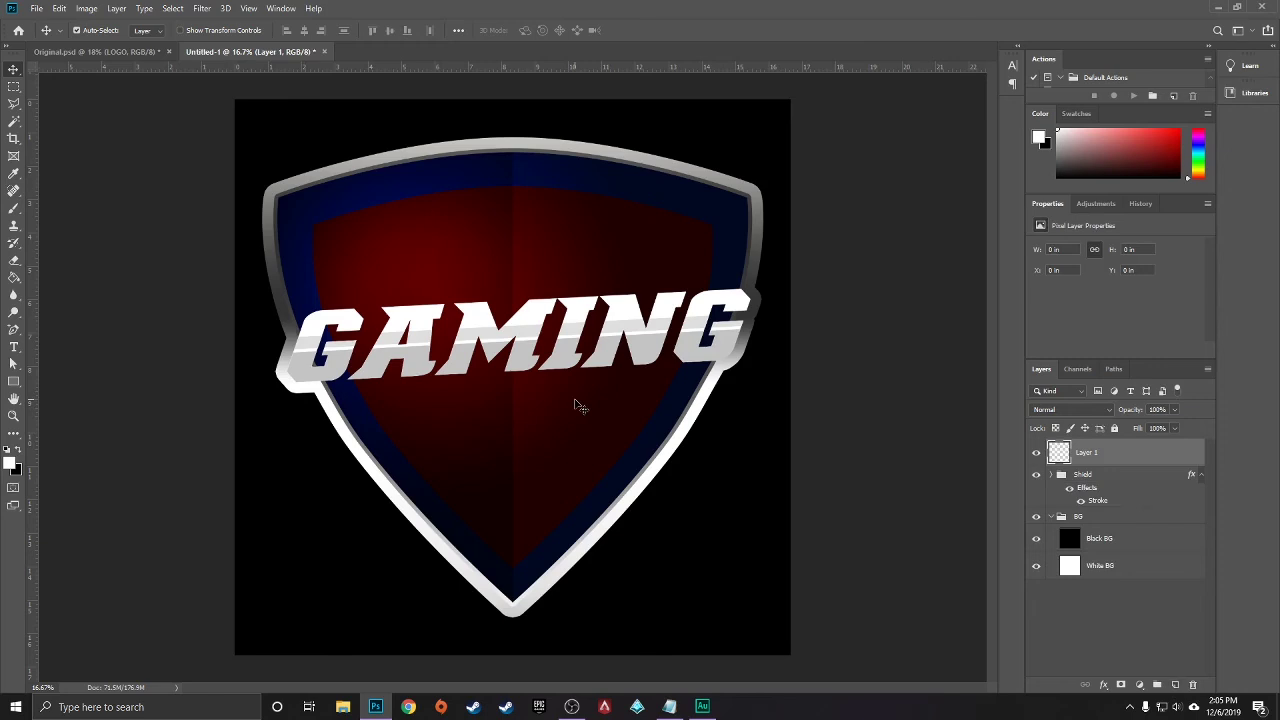
pyautogui.click(13, 349)
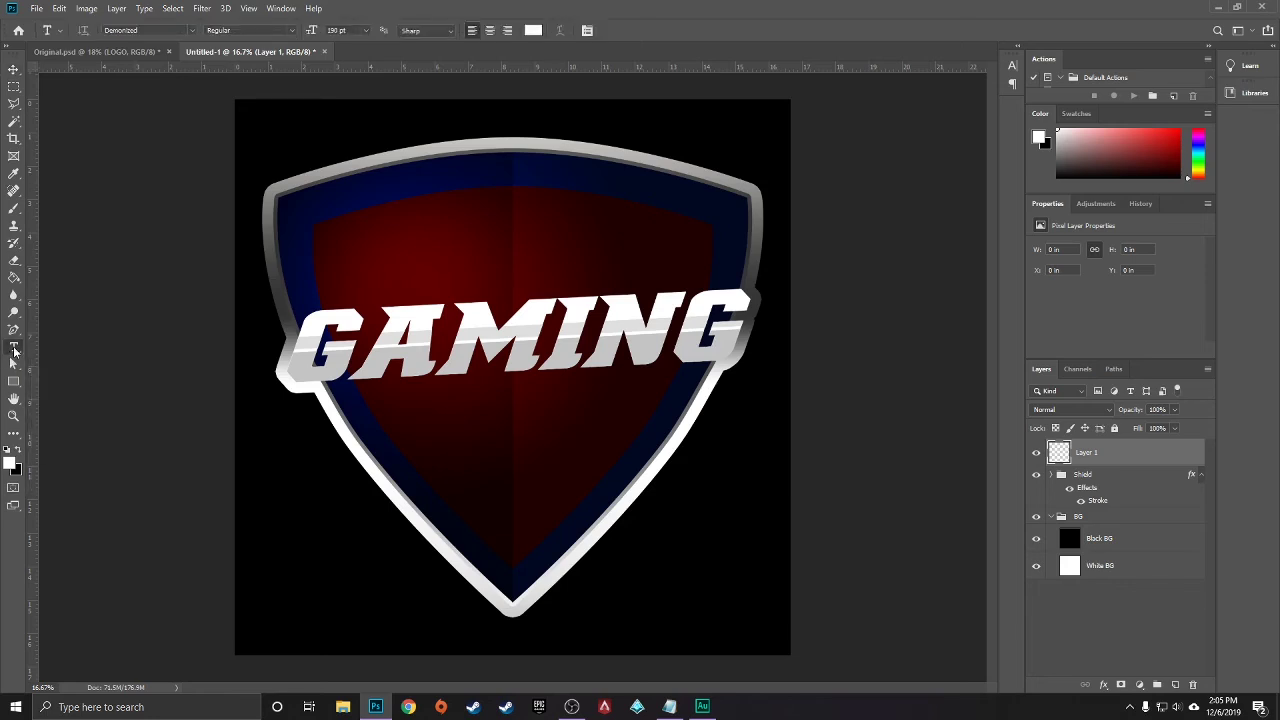
pyautogui.click(191, 31)
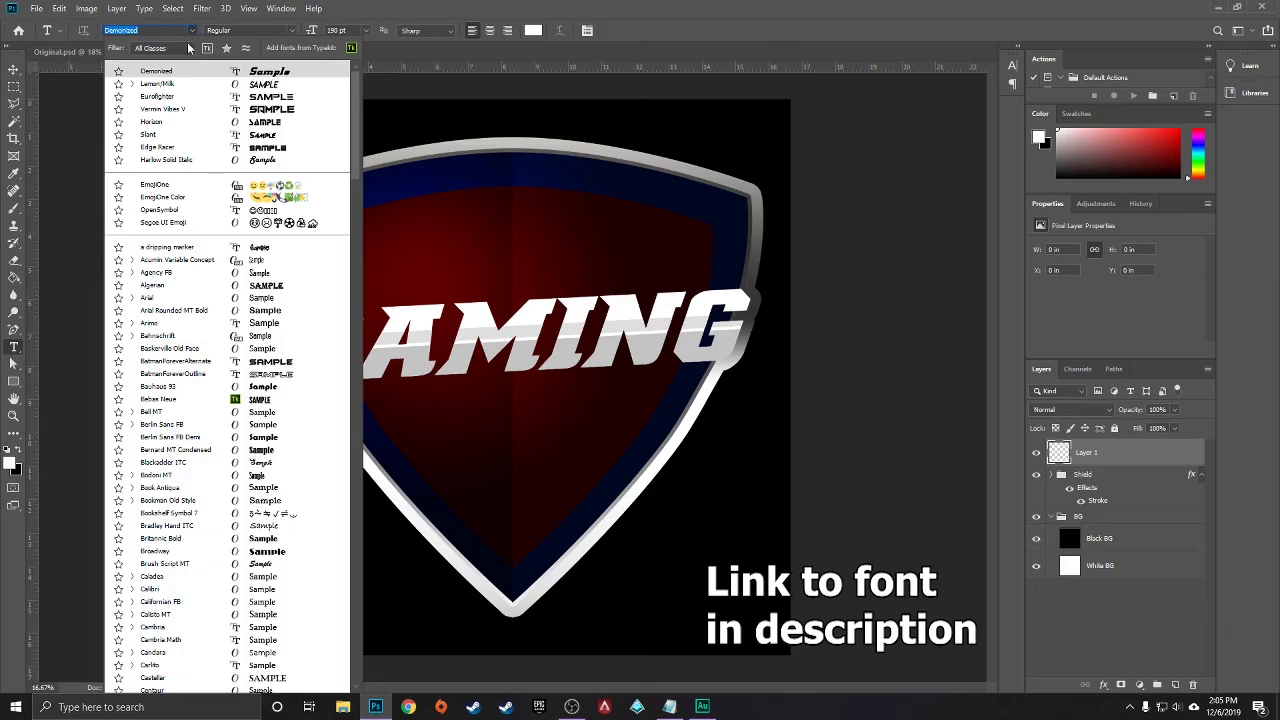
pyautogui.click(203, 87)
pyautogui.click(292, 31)
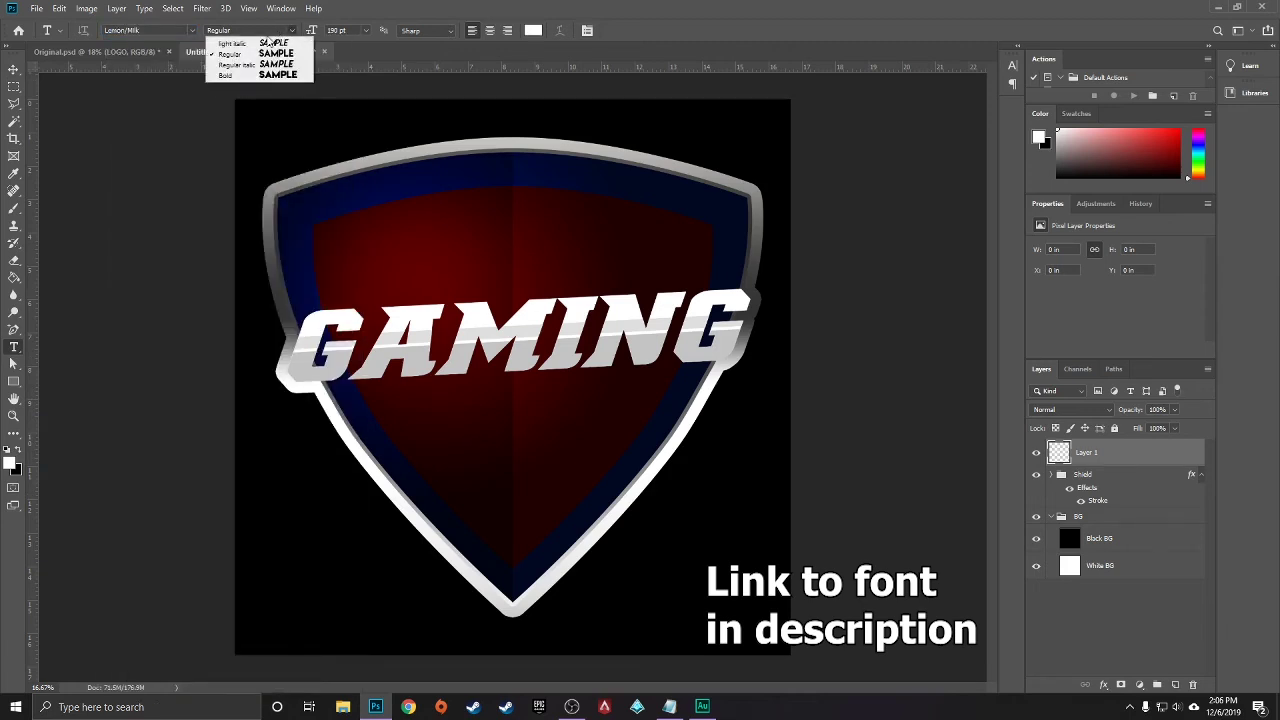
pyautogui.click(246, 74)
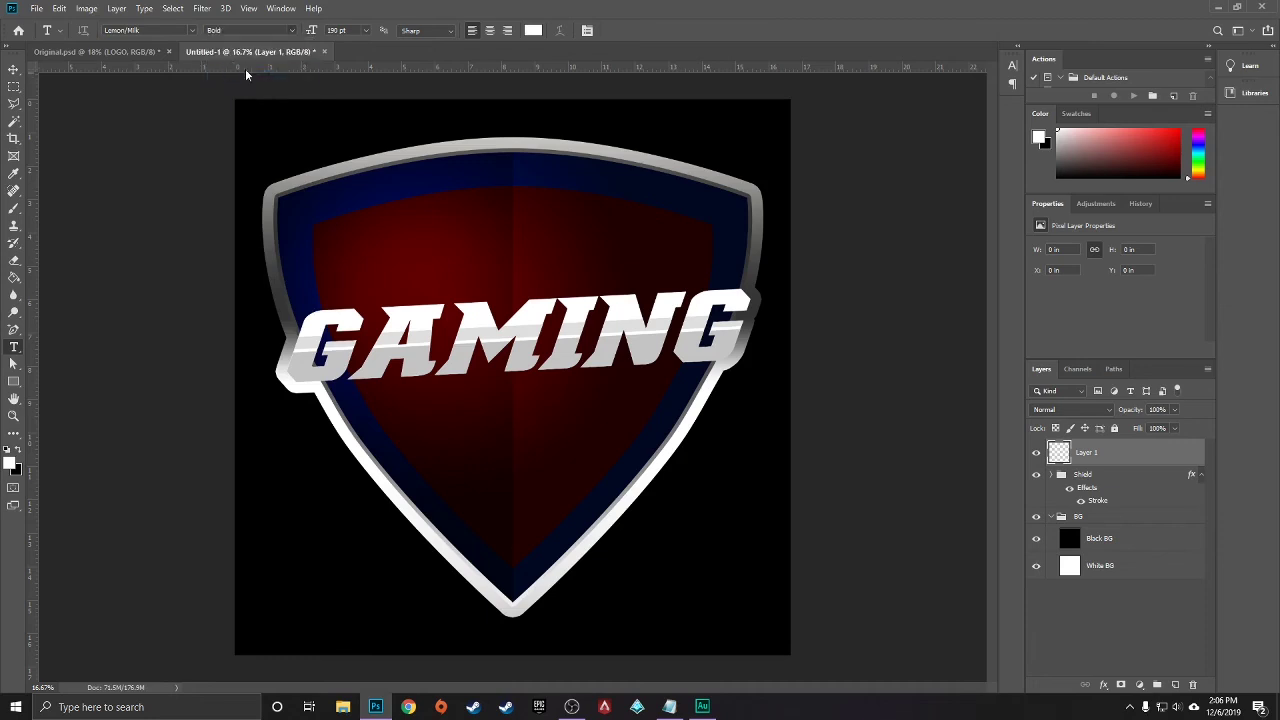
pyautogui.click(366, 31)
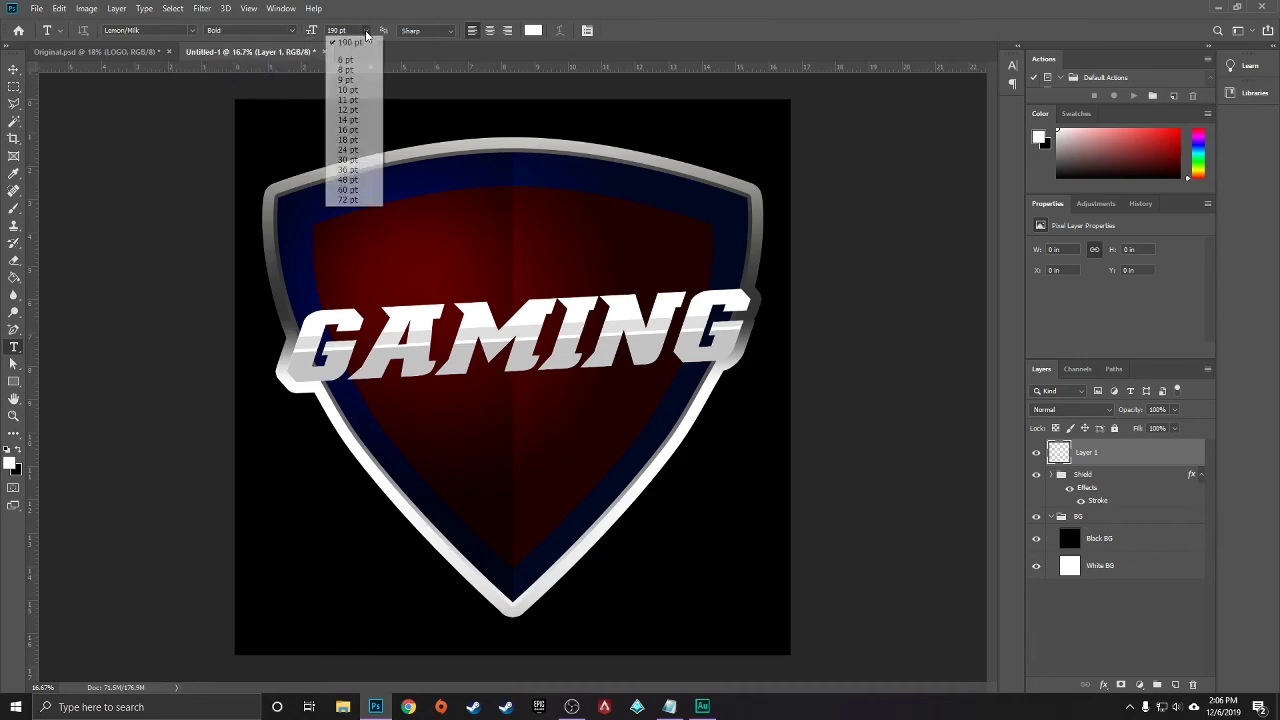
pyautogui.click(352, 203)
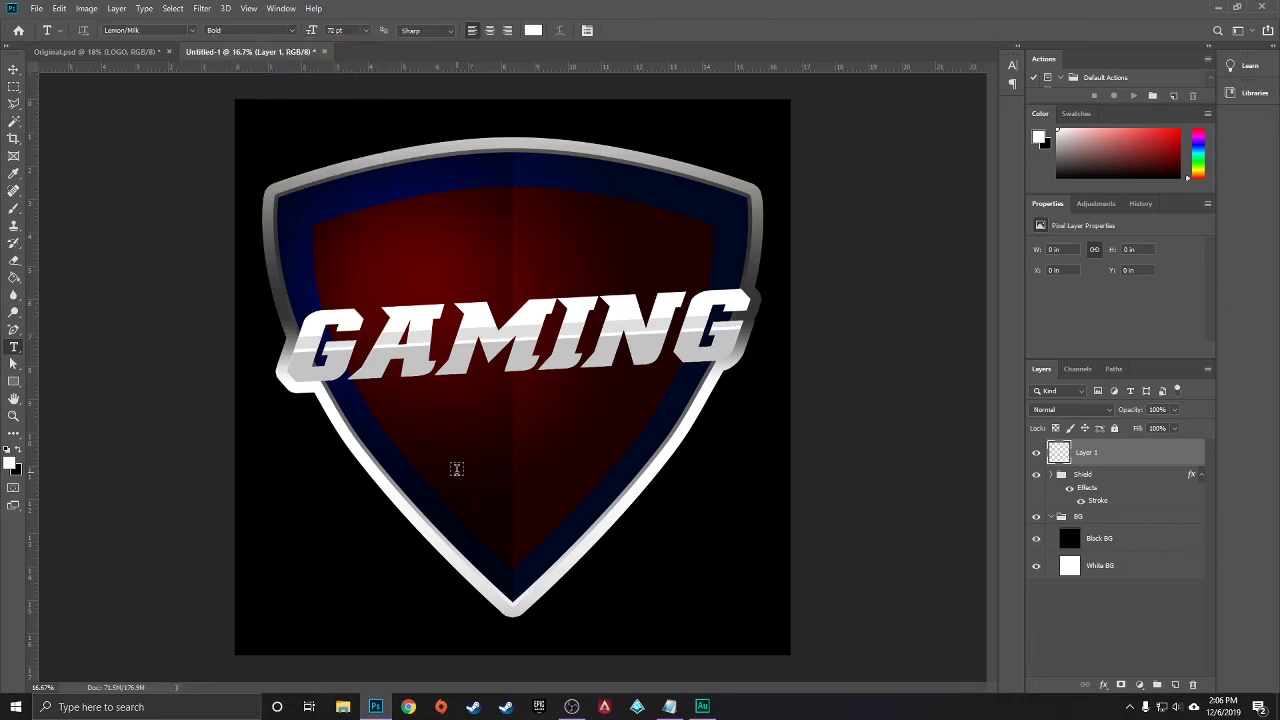
pyautogui.click(455, 469)
pyautogui.write('LOGO')
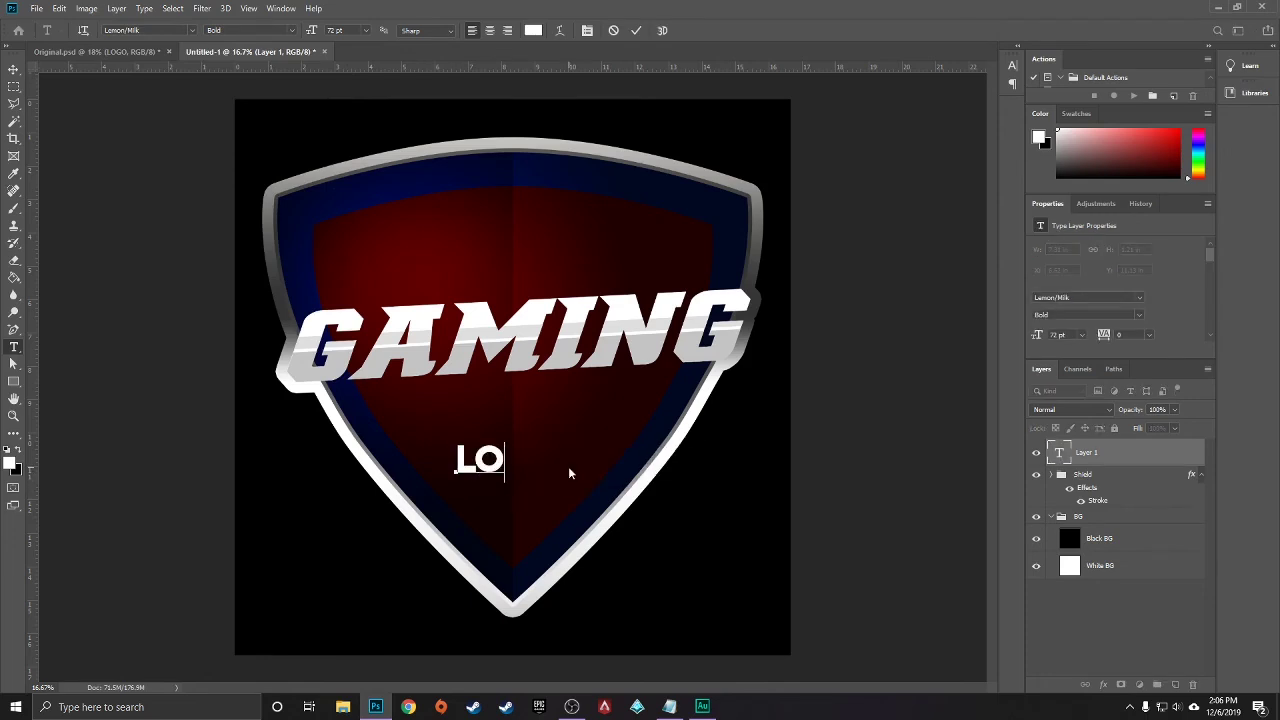
# Compare tracking values of 100, 200 and 50 on the LOGO text, settle on 100 and commit the text
pyautogui.doubleClick(528, 463)
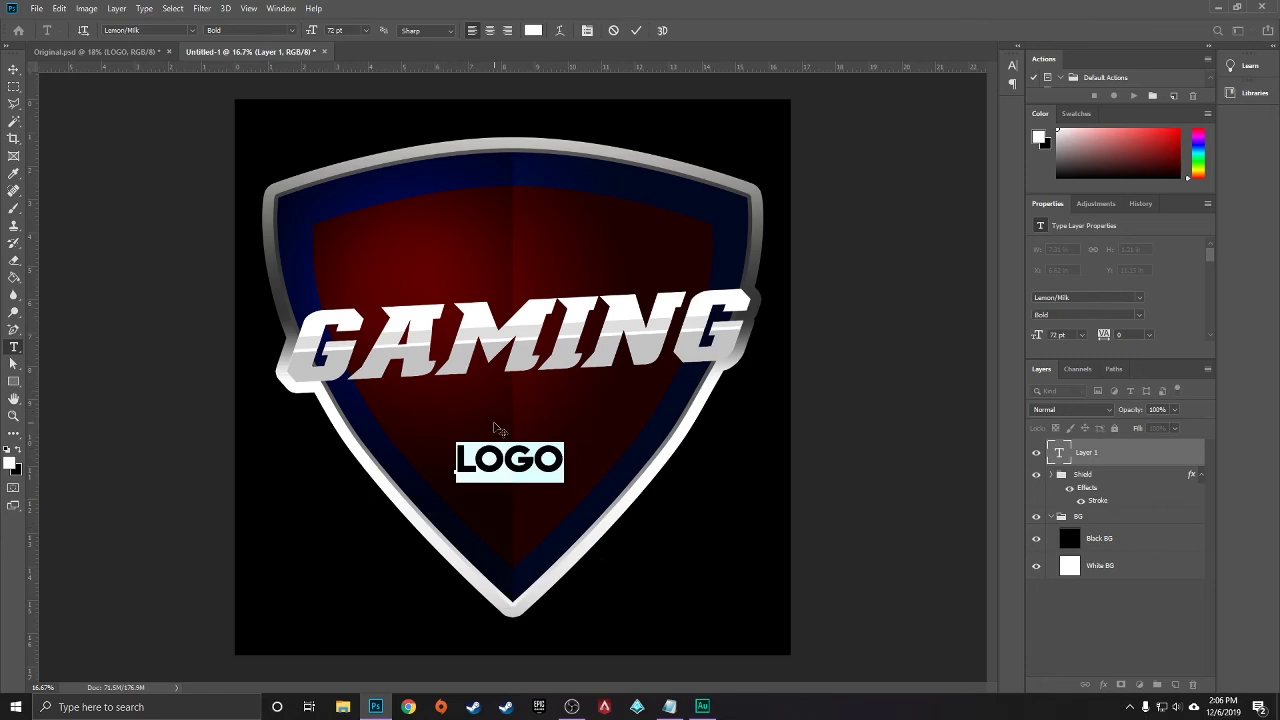
pyautogui.click(588, 31)
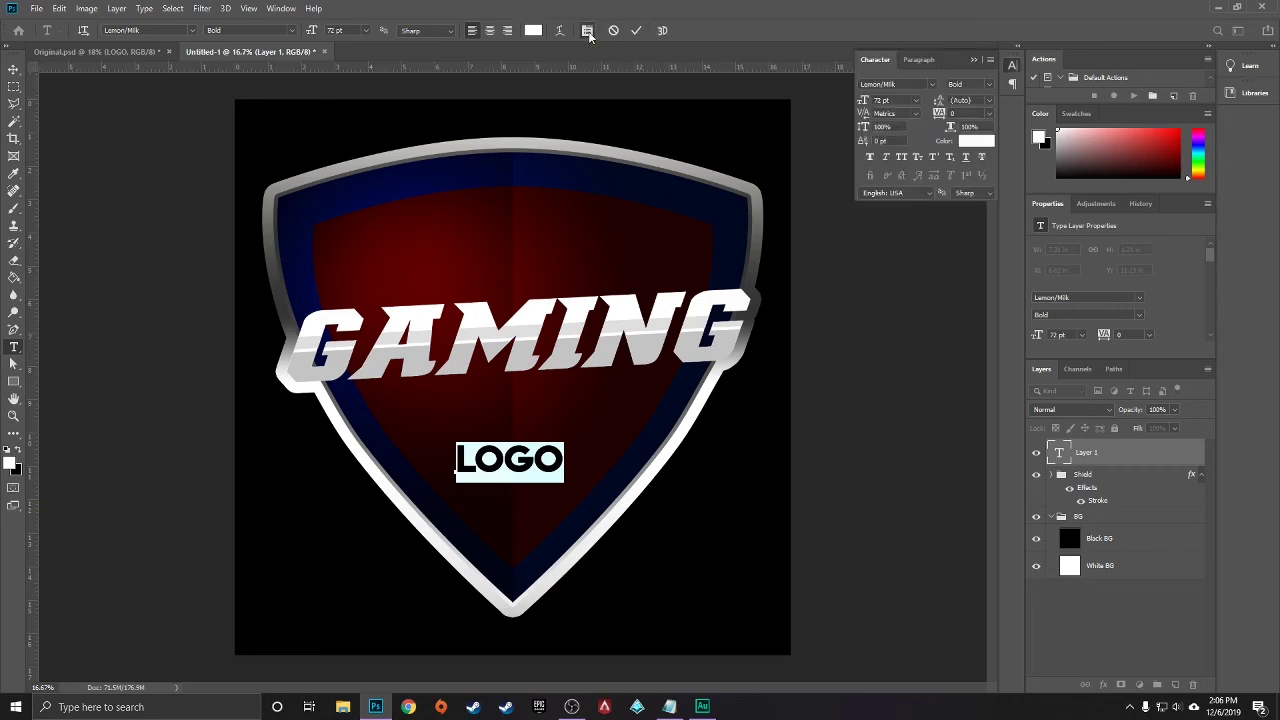
pyautogui.click(989, 119)
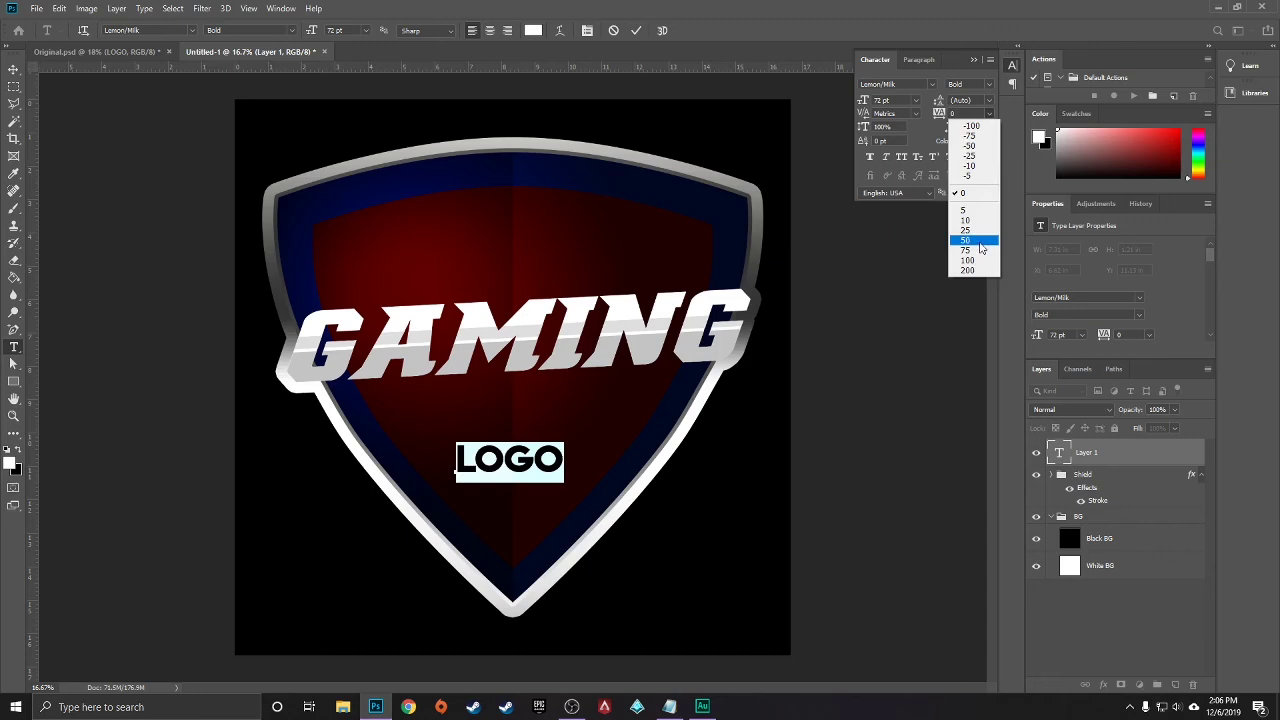
pyautogui.click(977, 262)
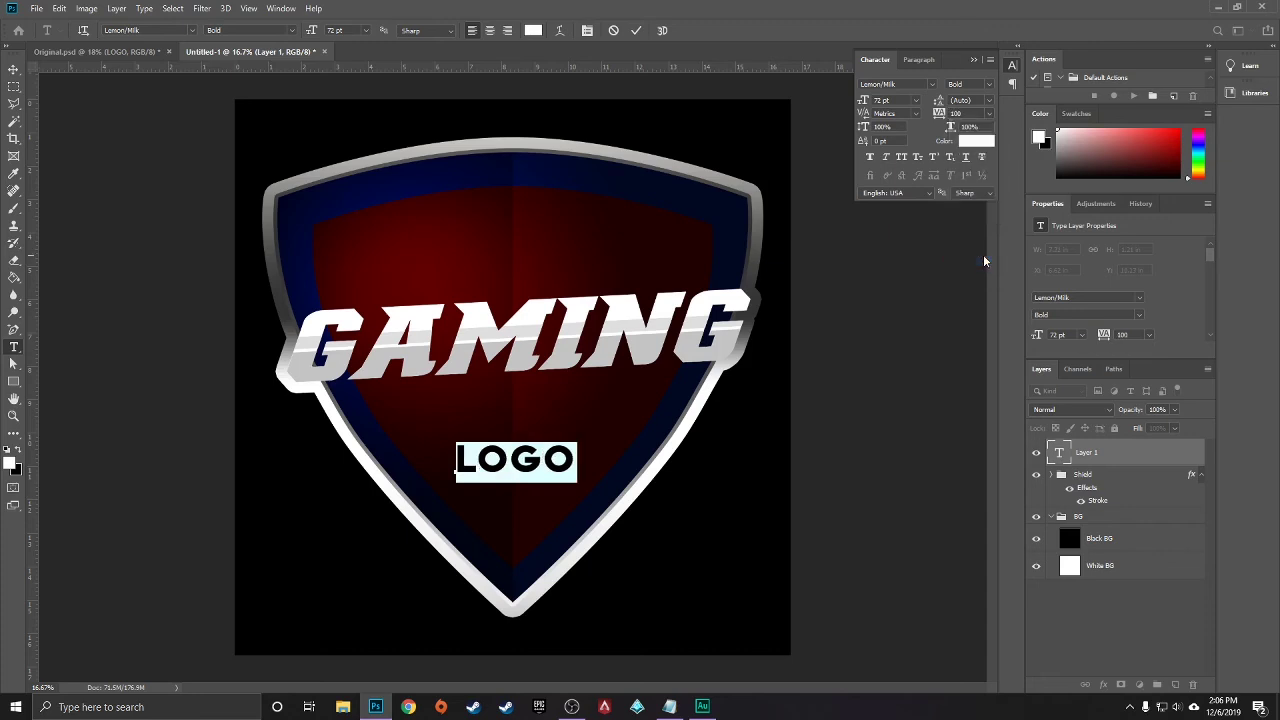
pyautogui.click(992, 119)
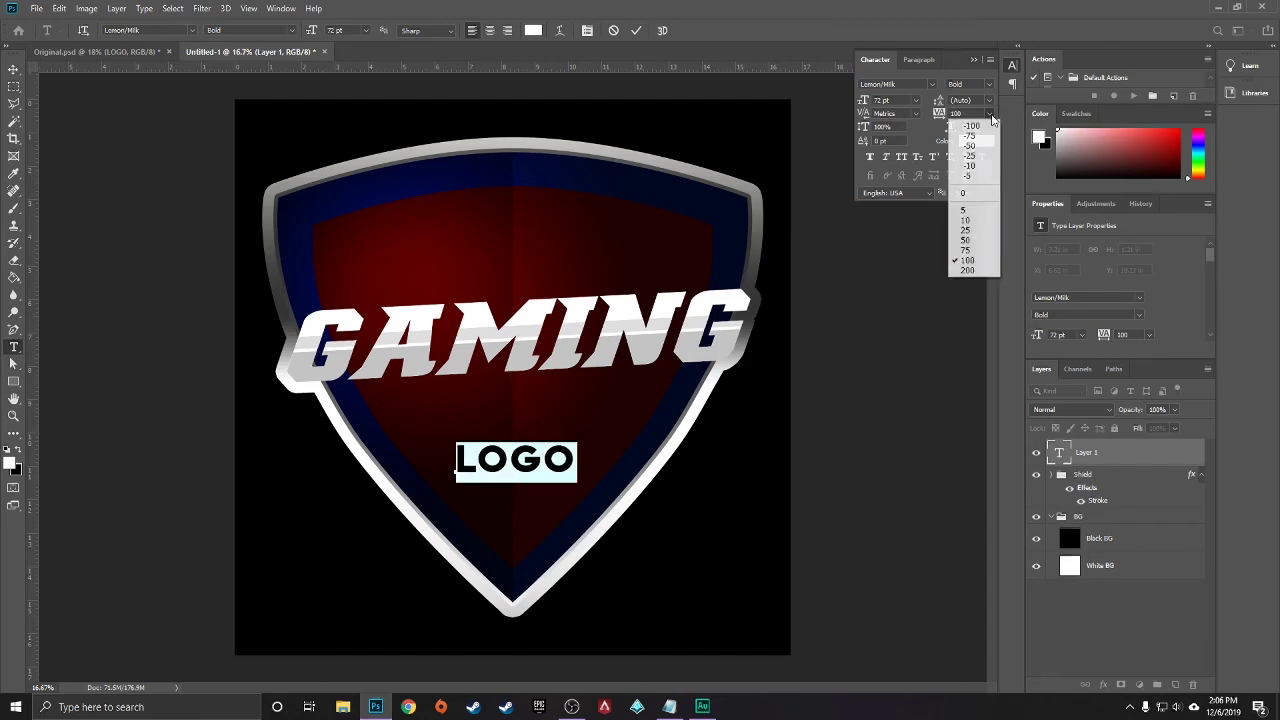
pyautogui.click(971, 272)
pyautogui.click(989, 113)
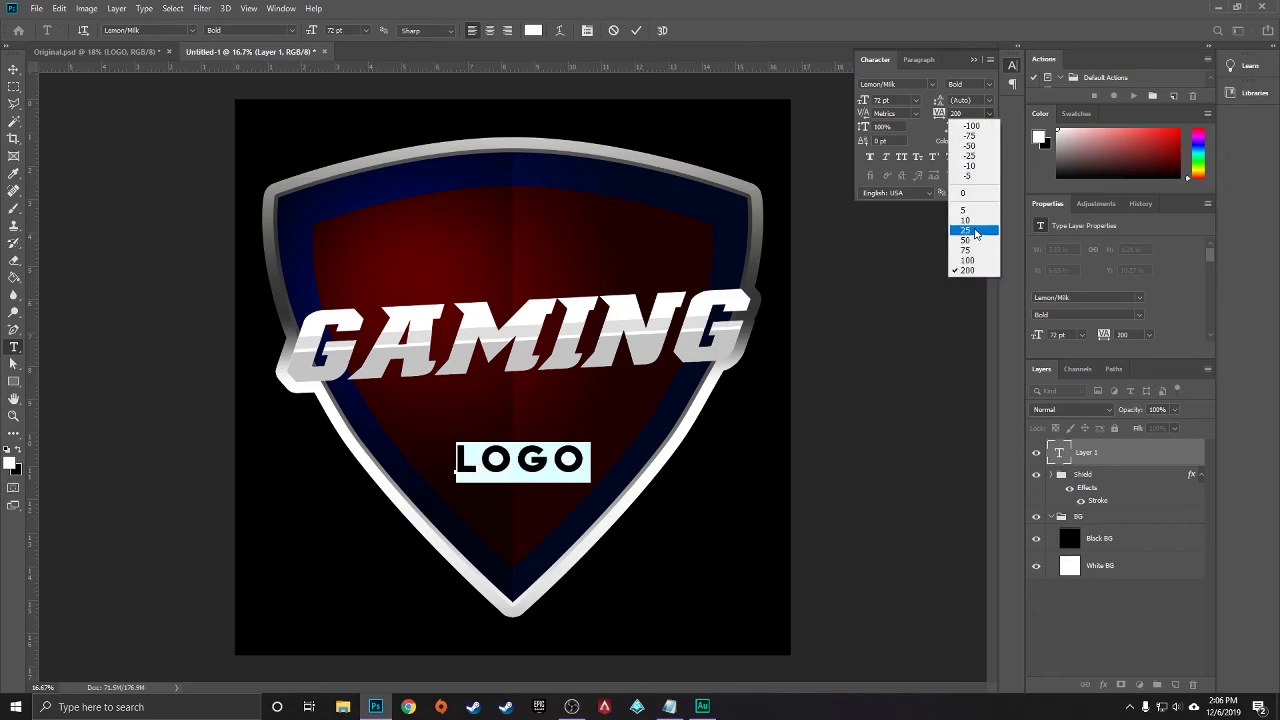
pyautogui.click(976, 241)
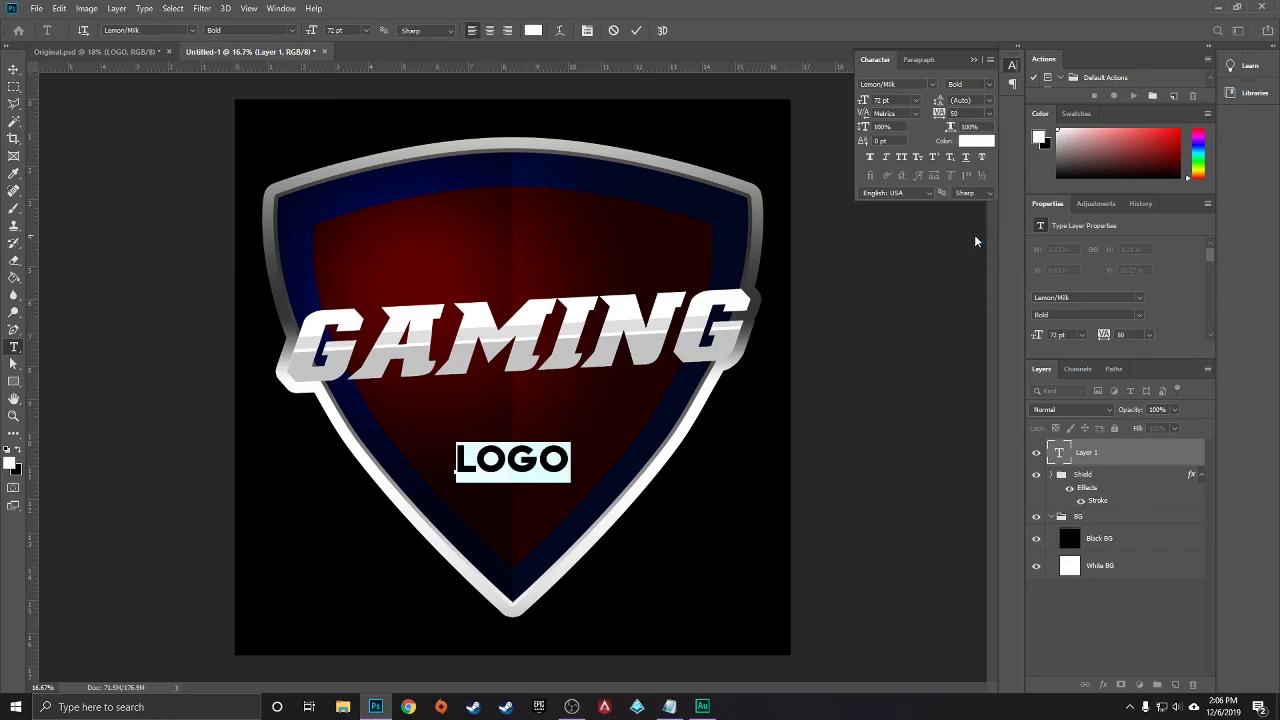
pyautogui.click(989, 117)
pyautogui.click(971, 262)
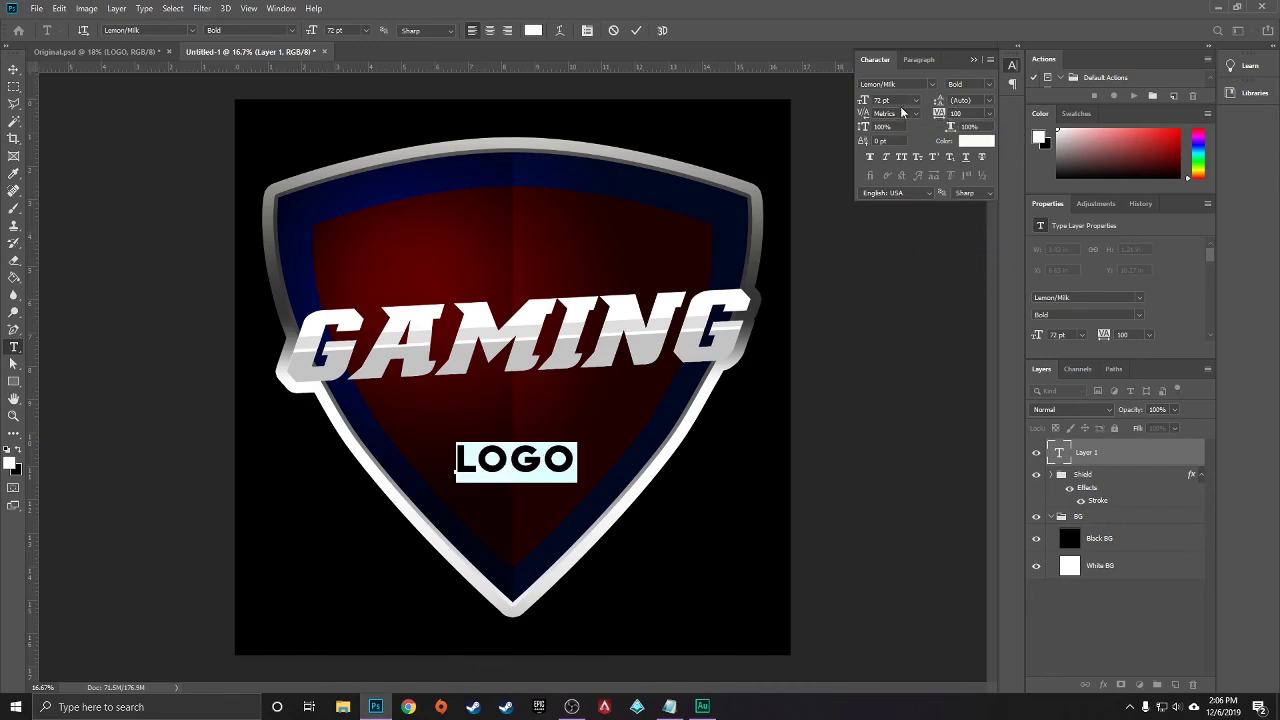
pyautogui.click(973, 61)
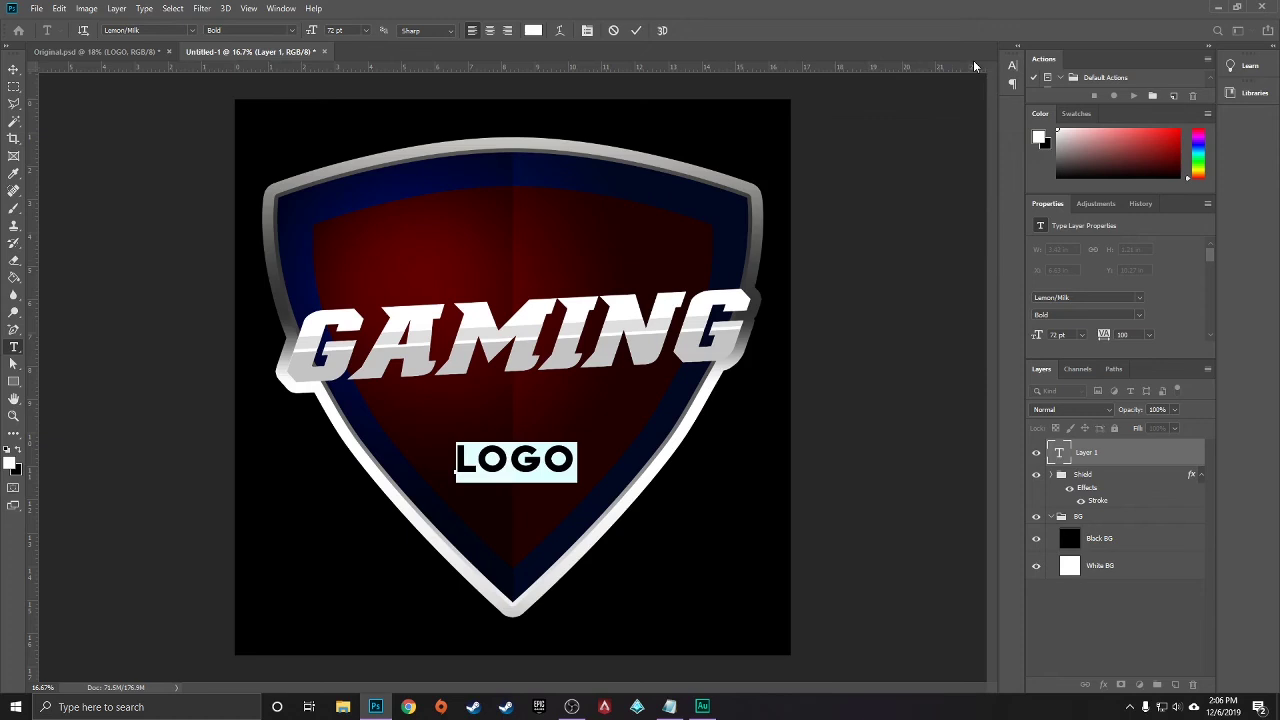
pyautogui.click(635, 31)
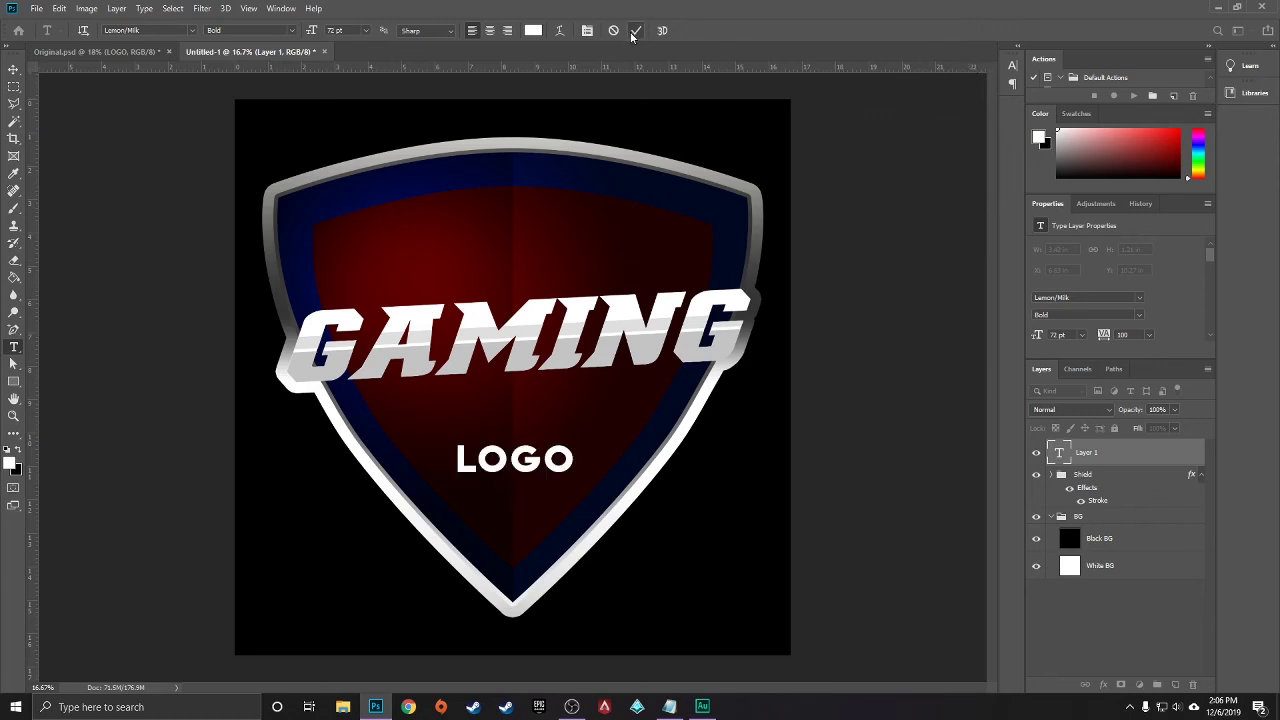
# Move the LOGO text up to sit centred just beneath the GAMING lettering, and expand the Shield group
pyautogui.click(14, 69)
pyautogui.moveTo(517, 472); pyautogui.dragTo(514, 412)
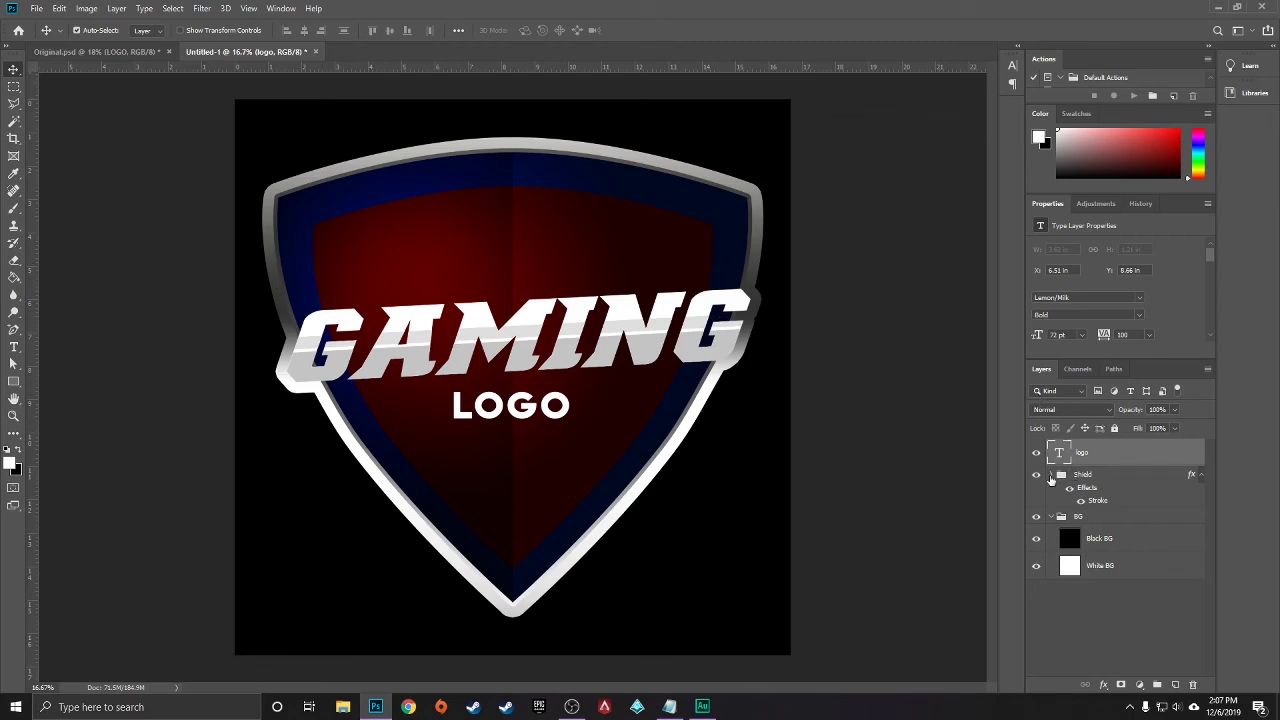
pyautogui.click(1050, 478)
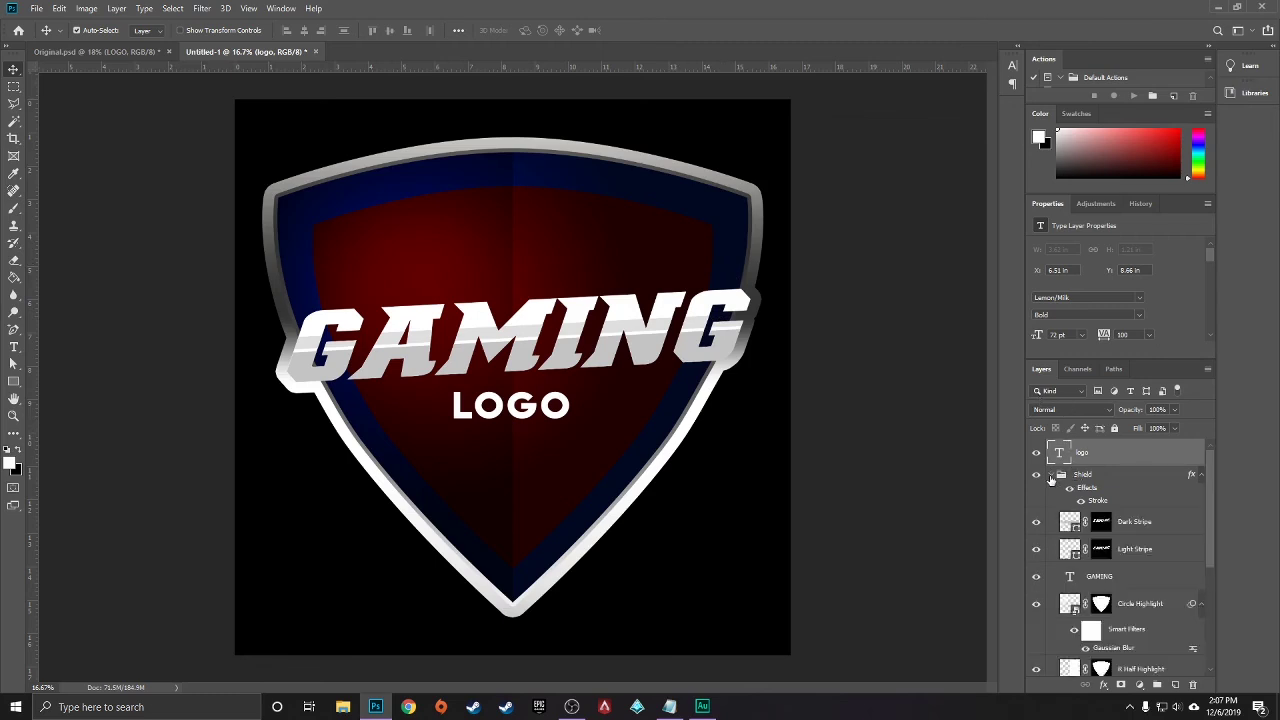
# Cut a slightly tilted four-sided band behind GAMING and LOGO out of the Red Shield Base layer using the Polygonal Lasso, and deselect
pyautogui.click(1092, 479)
pyautogui.scroll(-1, 1122, 500)
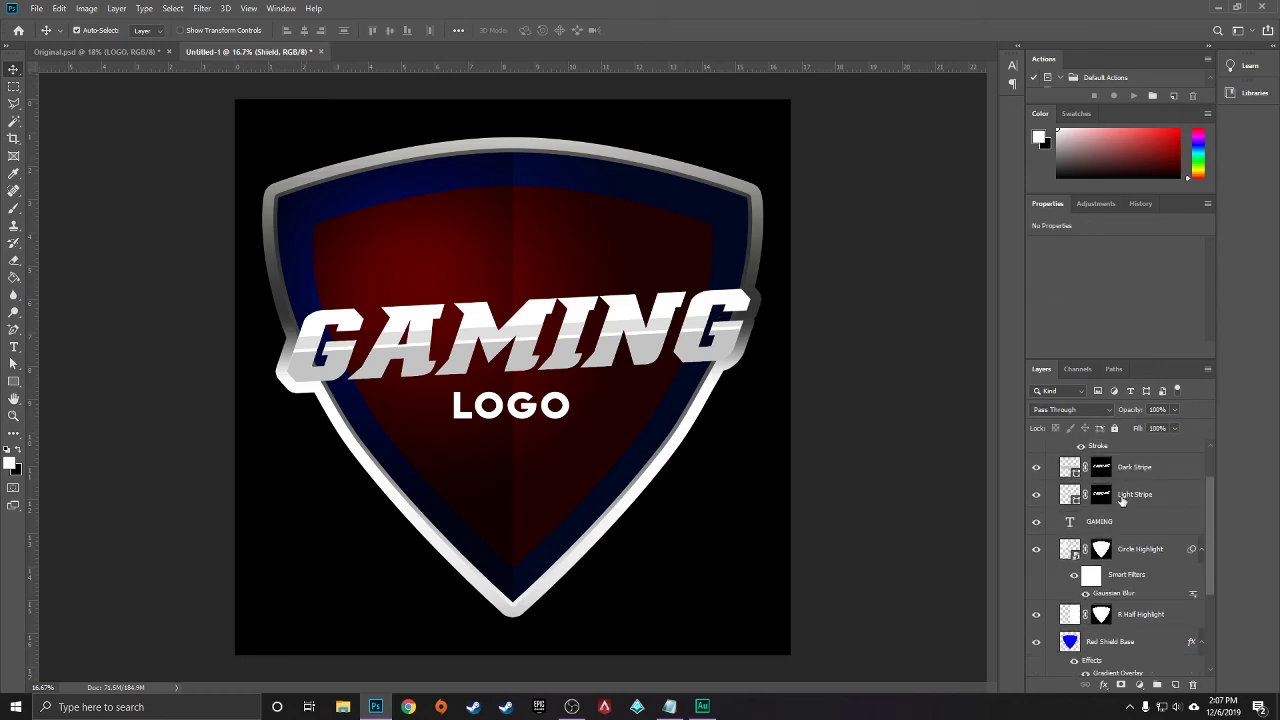
pyautogui.scroll(-3, 1123, 503)
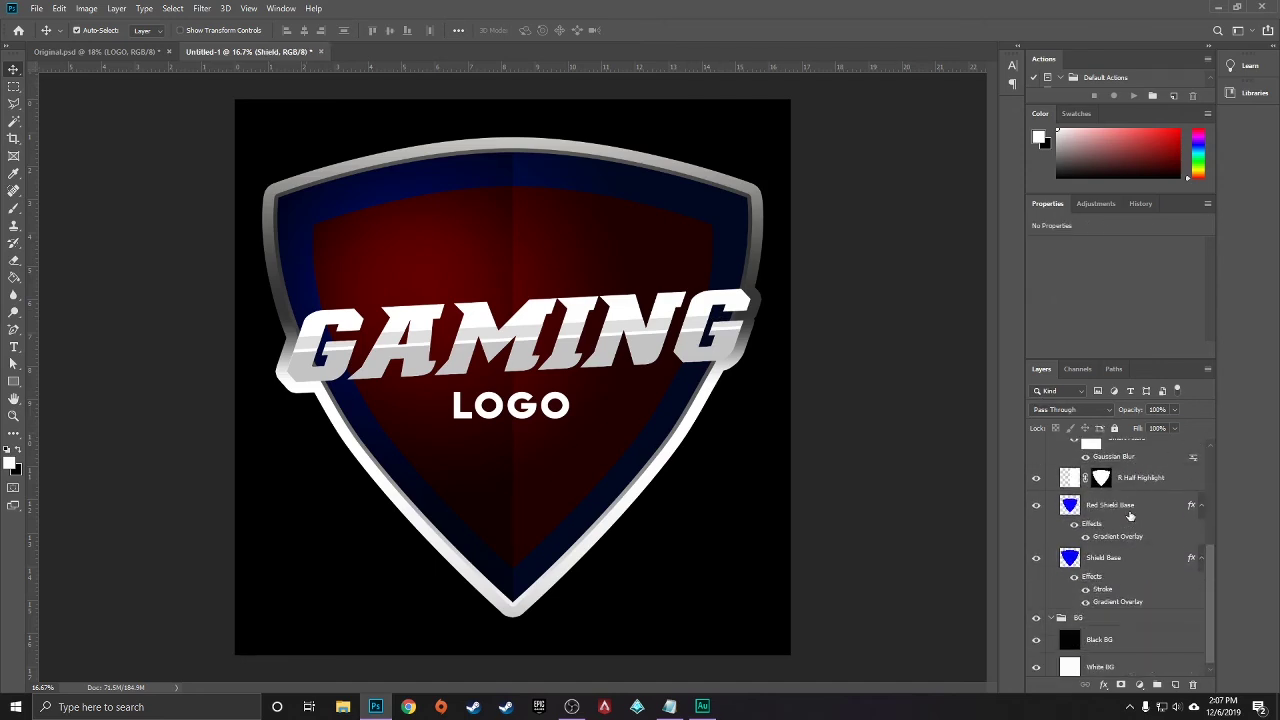
pyautogui.click(1127, 512)
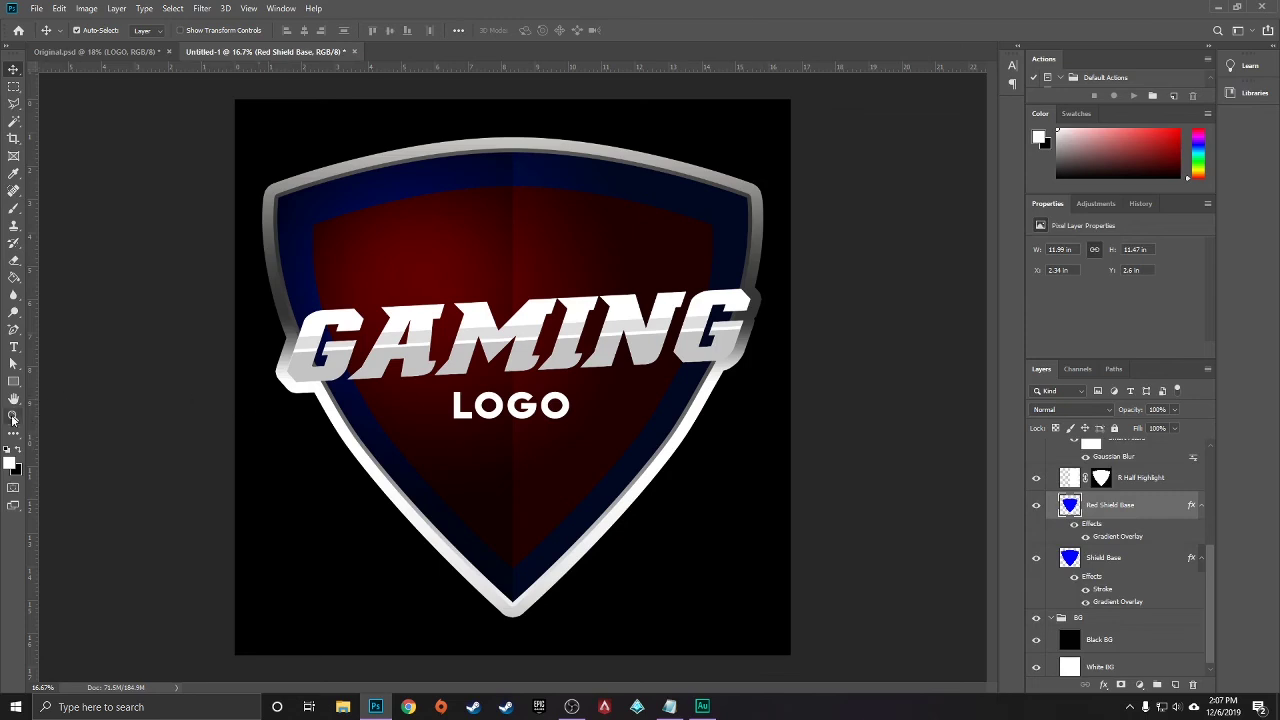
pyautogui.scroll(1, 10, 207)
pyautogui.click(14, 104)
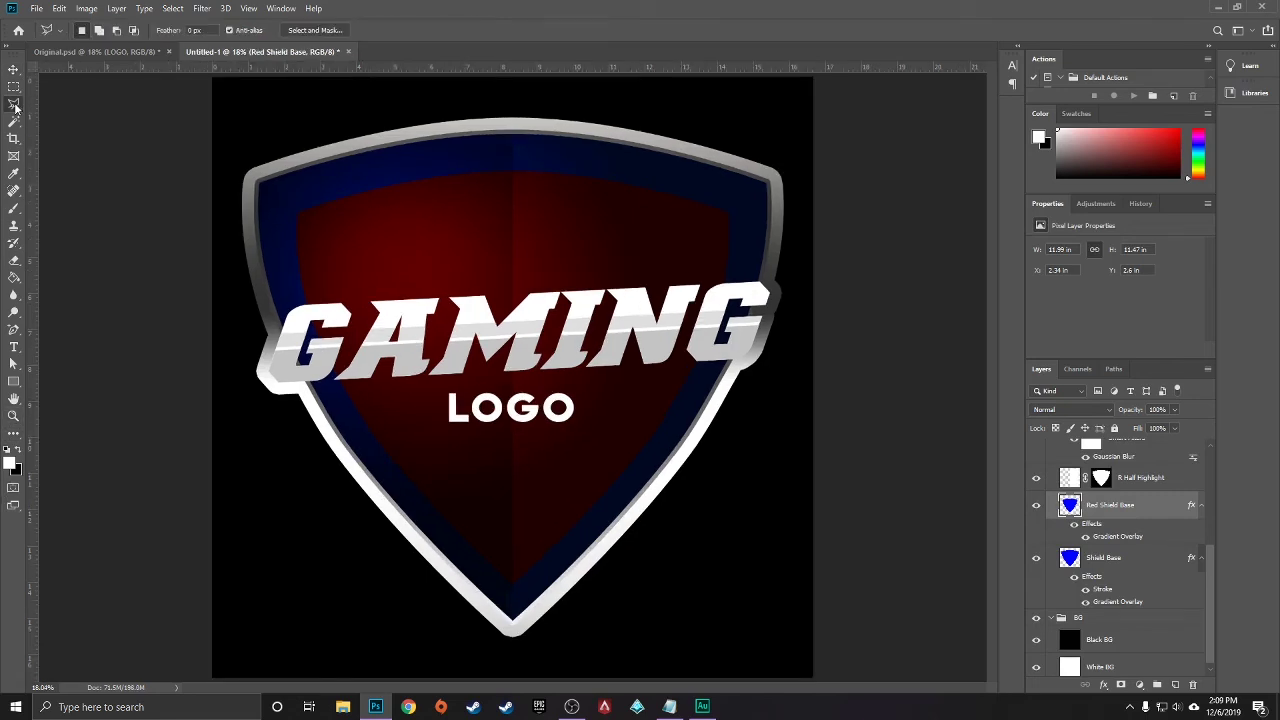
pyautogui.click(303, 304)
pyautogui.click(757, 287)
pyautogui.click(672, 436)
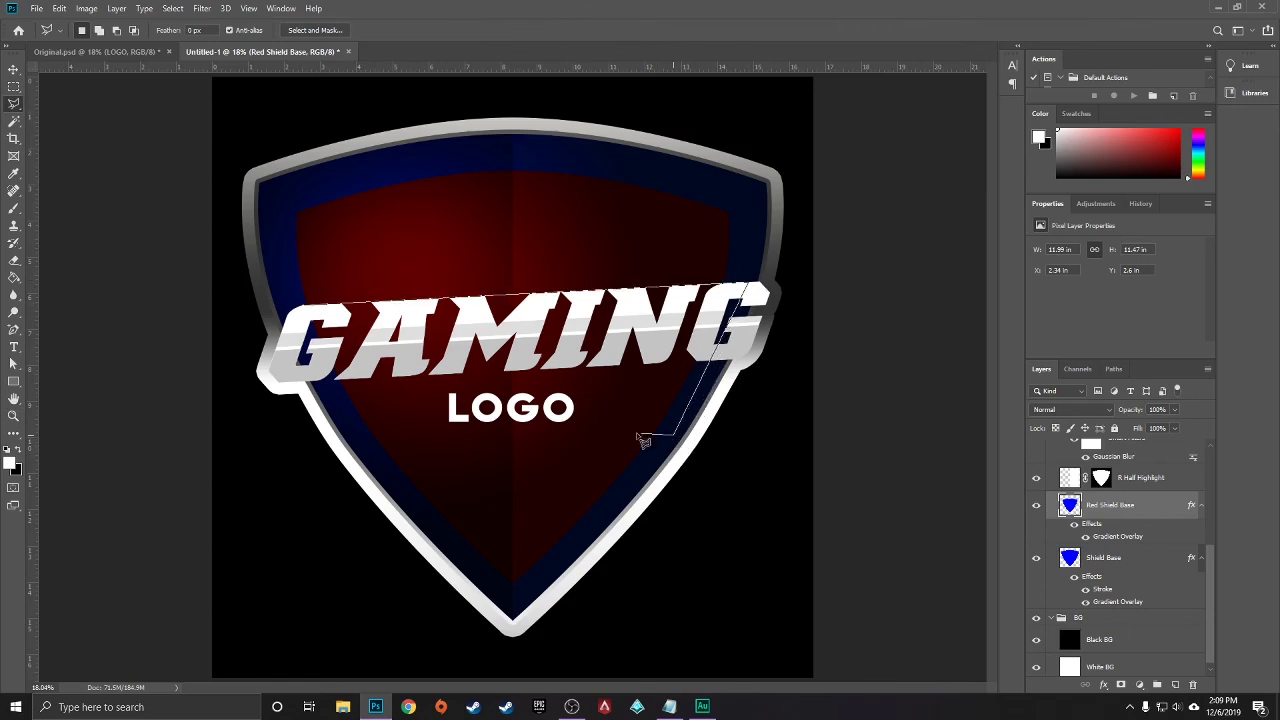
pyautogui.click(356, 443)
pyautogui.click(304, 307)
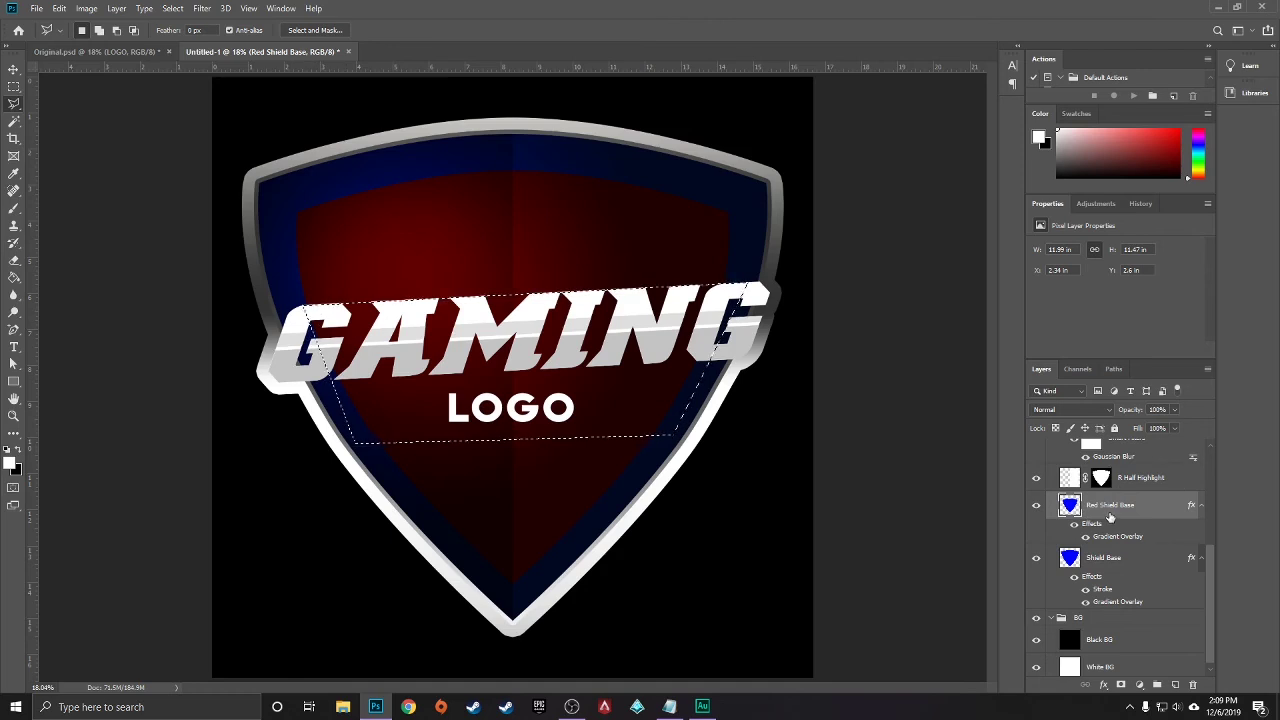
pyautogui.press('Delete')
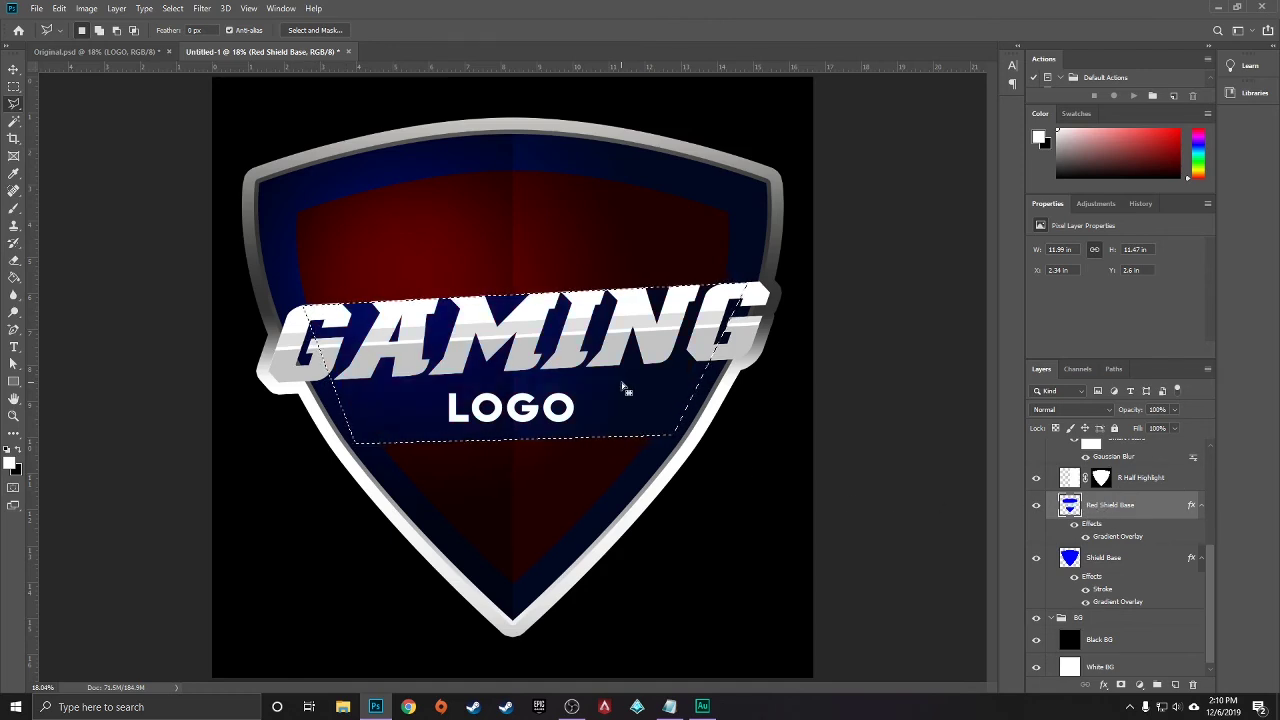
pyautogui.hotkey('ctrl', 'd')
# Move the GAMING lettering together with its Light Stripe and Dark Stripe layers slightly down within the blue band
pyautogui.click(12, 72)
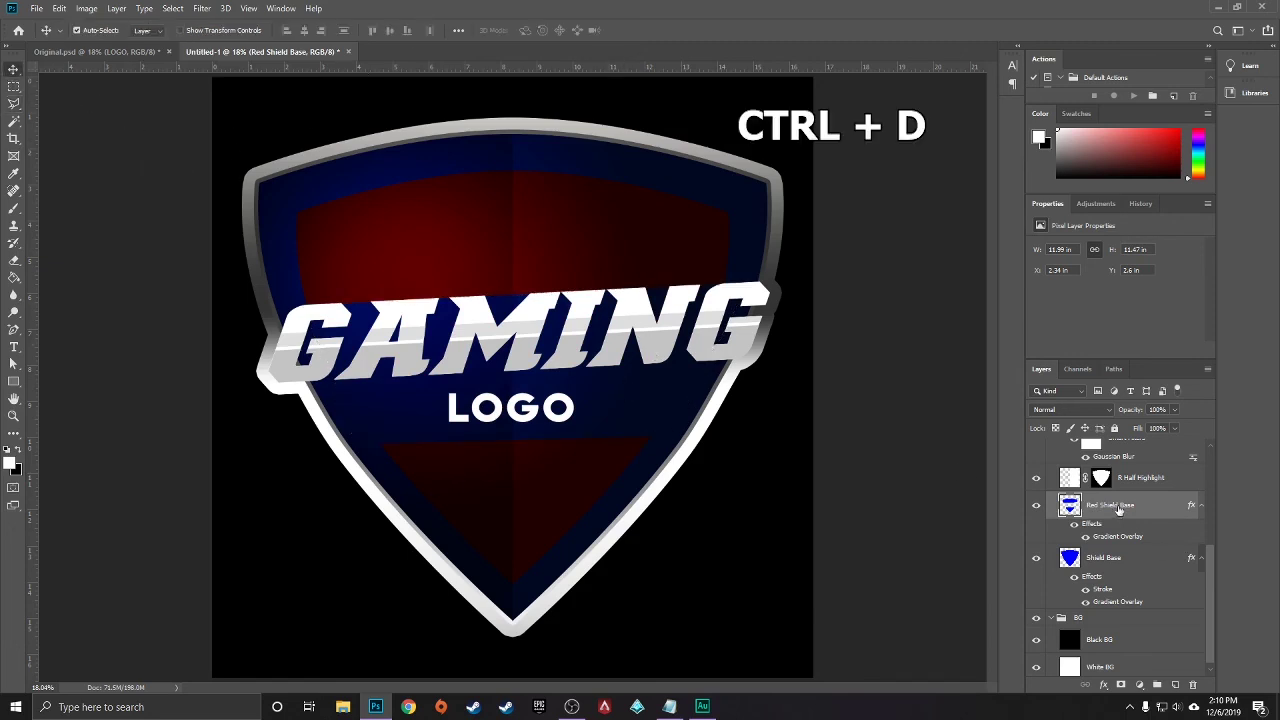
pyautogui.scroll(3, 1115, 511)
pyautogui.keyDown('shift'); pyautogui.click(1121, 576); pyautogui.keyUp('shift')
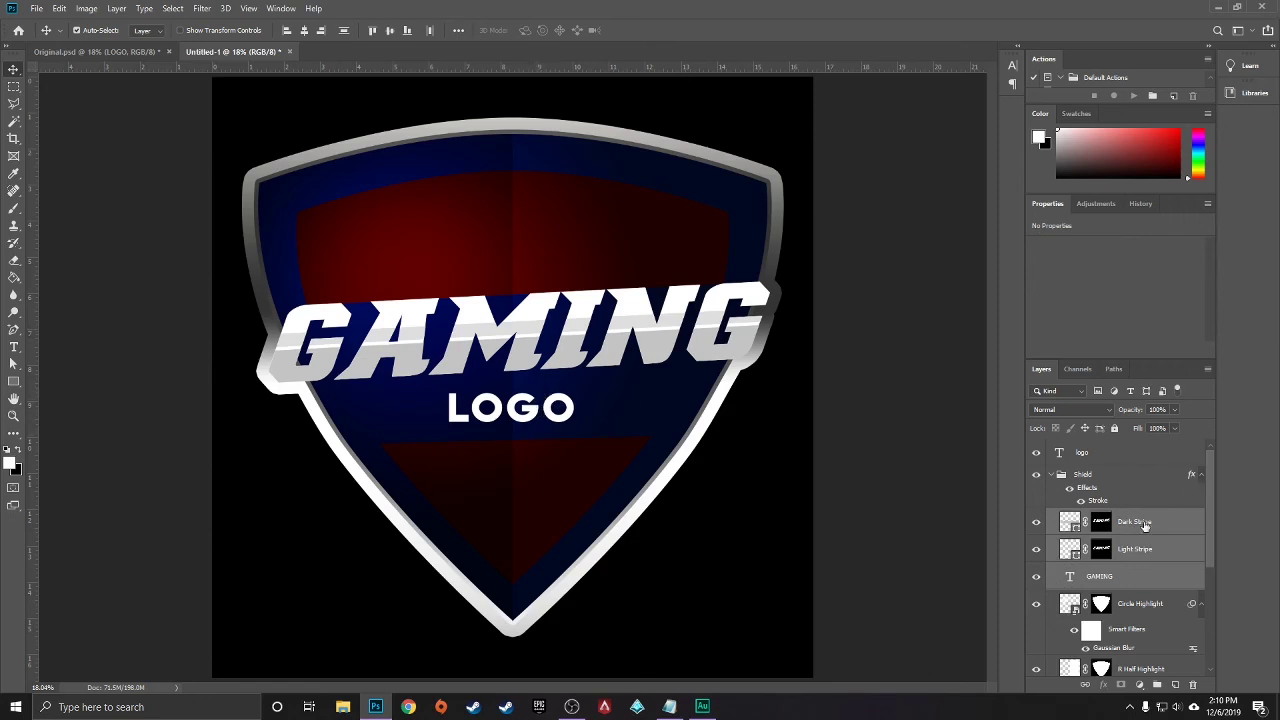
pyautogui.click(1102, 578)
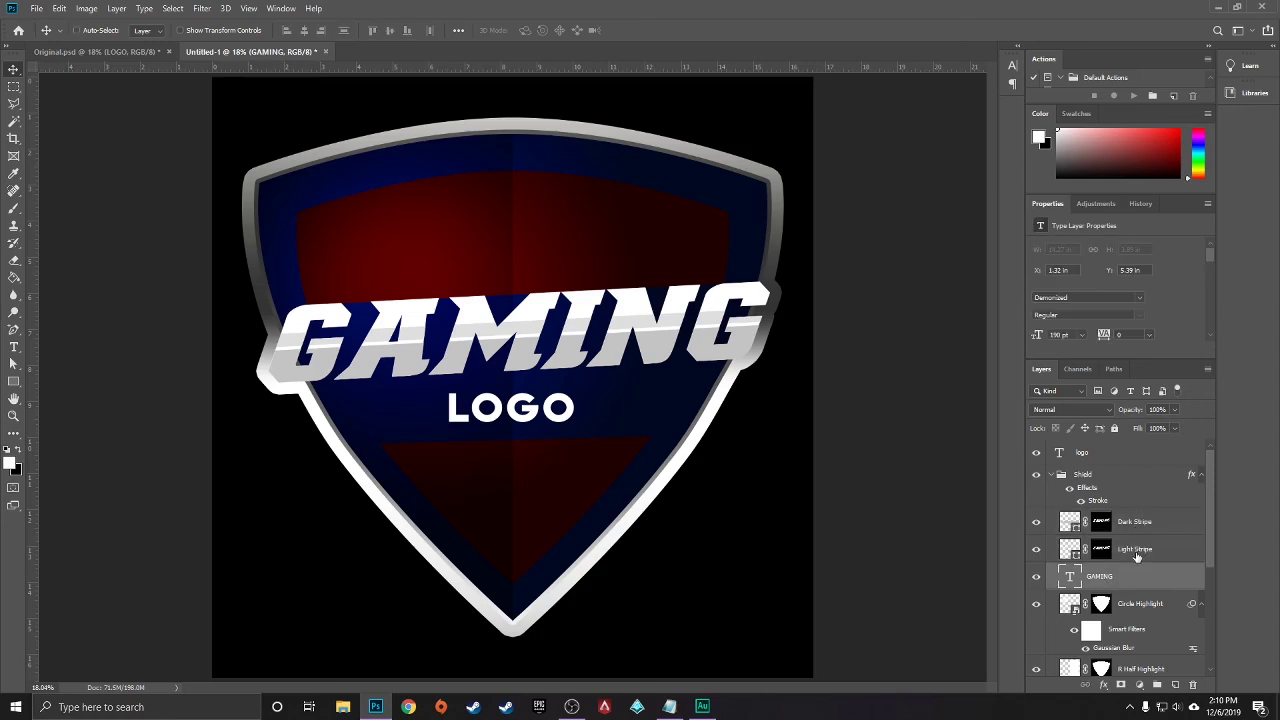
pyautogui.keyDown('ctrl'); pyautogui.click(1137, 549); pyautogui.keyUp('ctrl')
pyautogui.keyDown('ctrl'); pyautogui.click(1135, 522); pyautogui.keyUp('ctrl')
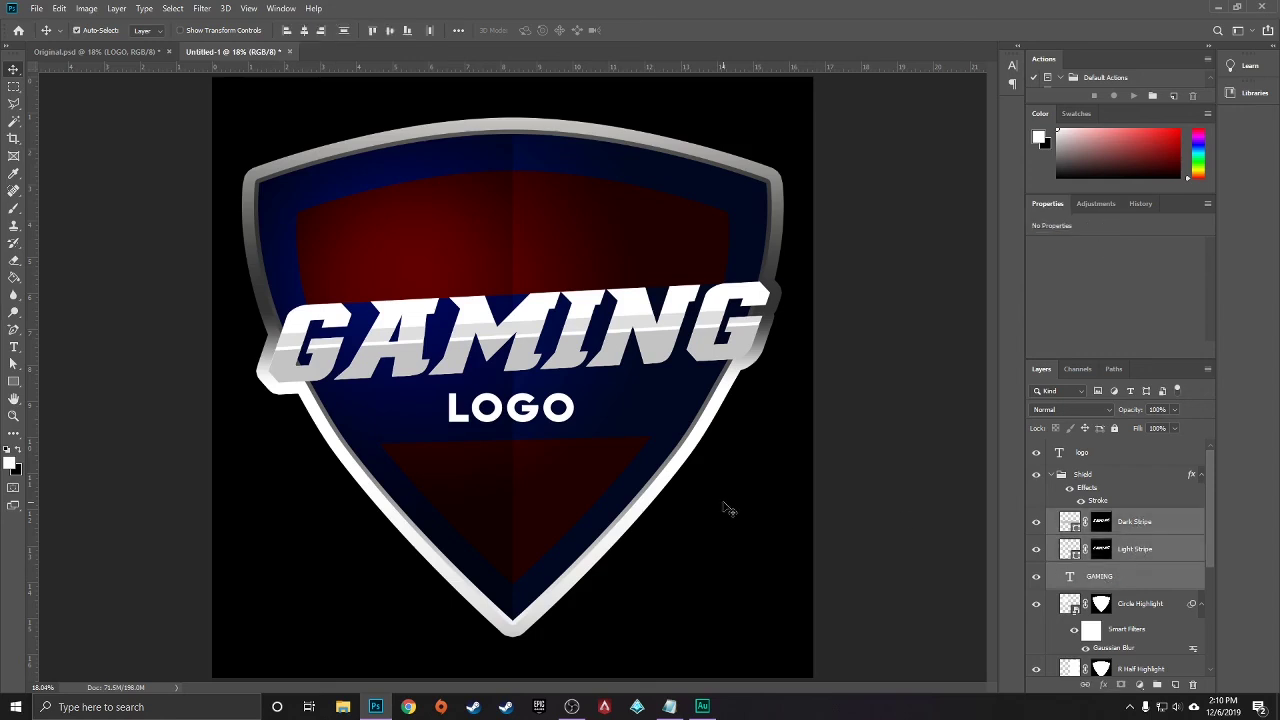
pyautogui.press('ctrl')
pyautogui.moveTo(678, 306); pyautogui.dragTo(676, 314)
# Move the LOGO text slightly down within the blue band and compare the layout with Original.psd
pyautogui.click(1102, 456)
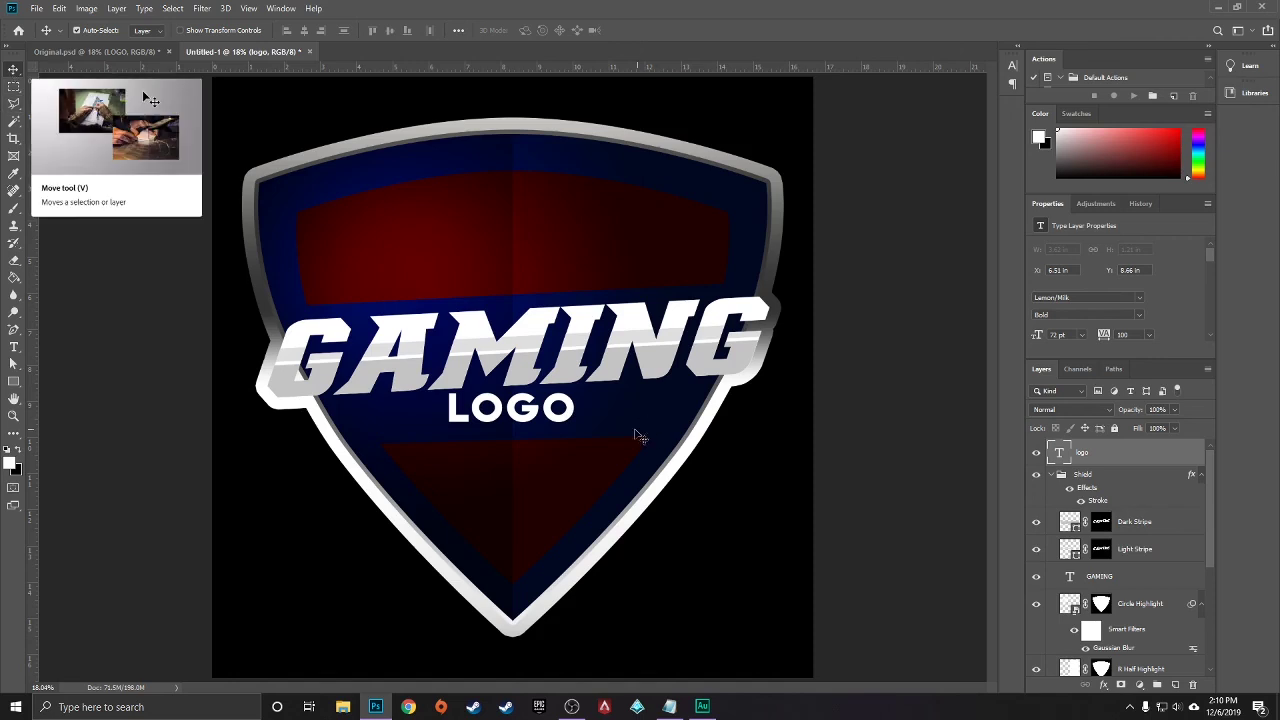
pyautogui.moveTo(570, 408); pyautogui.dragTo(570, 410)
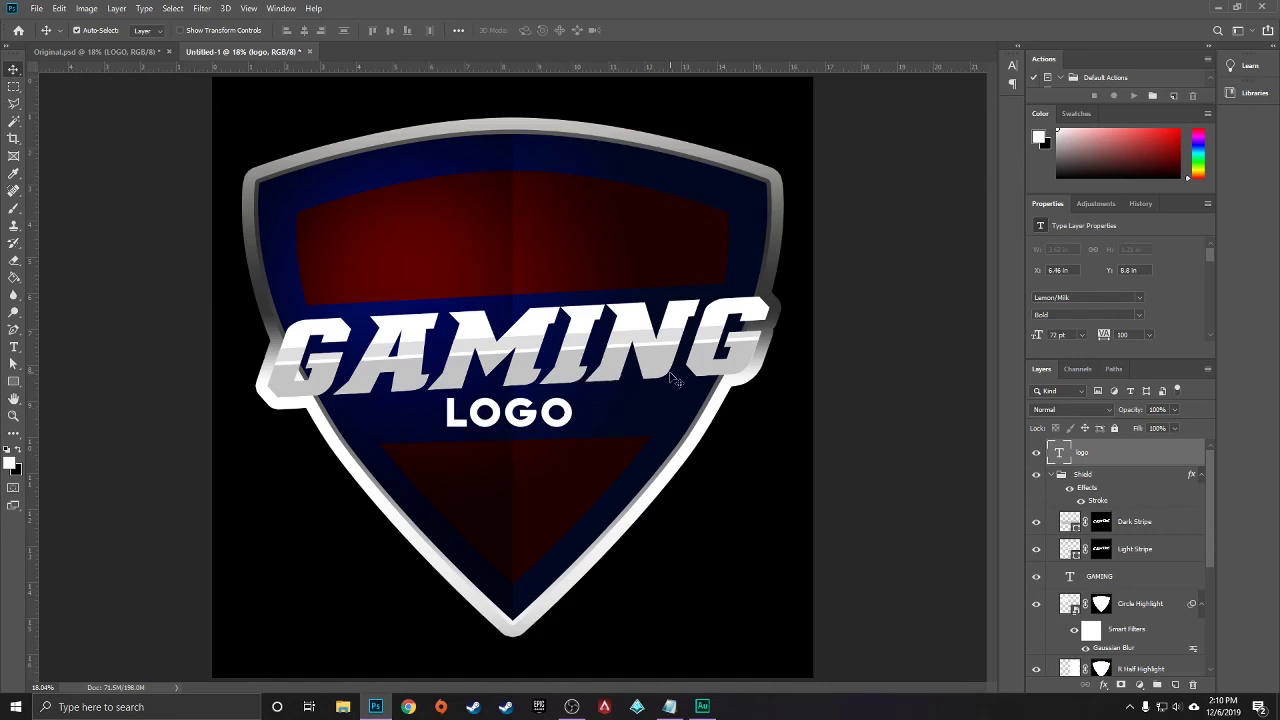
pyautogui.hotkey('shift', 'Down')
pyautogui.hotkey('shift', 'Down')
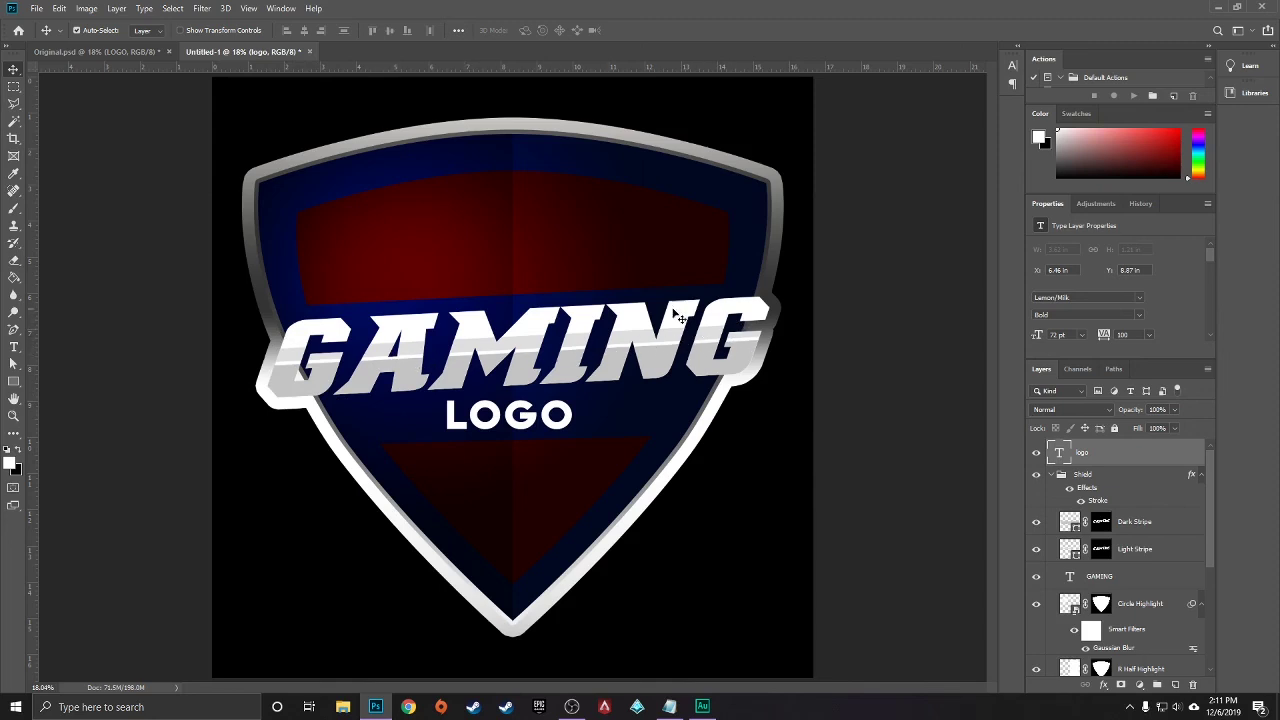
pyautogui.hotkey('ctrl', 'Tab')
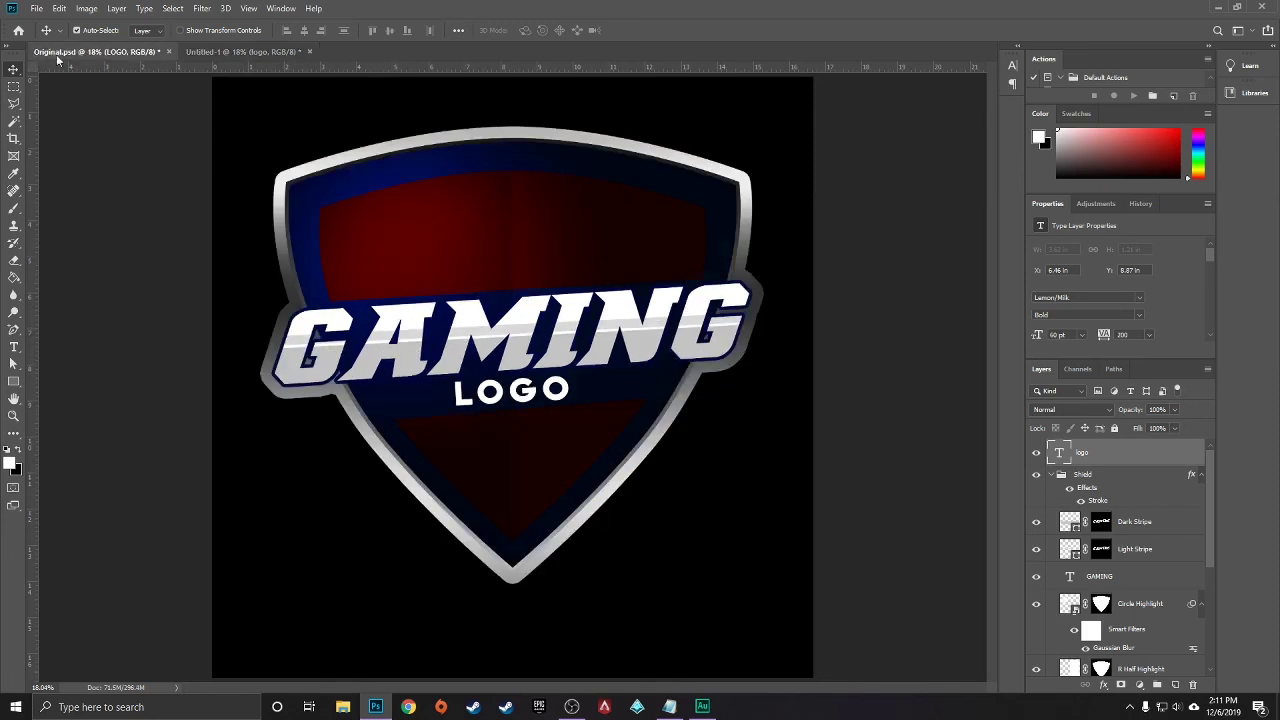
pyautogui.click(248, 52)
# Duplicate the GAMING text layer and place the copy above the Dark Stripe layer in the Shield group
pyautogui.click(1140, 575)
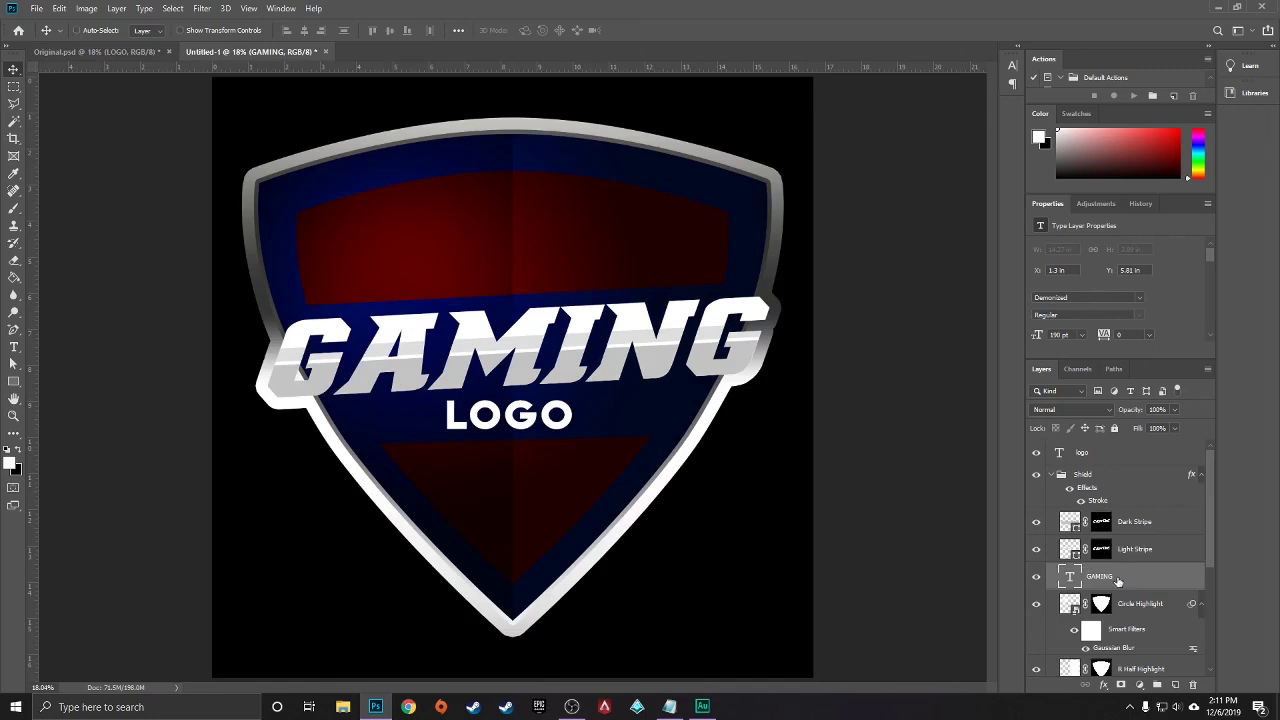
pyautogui.hotkey('ctrl', 'j')
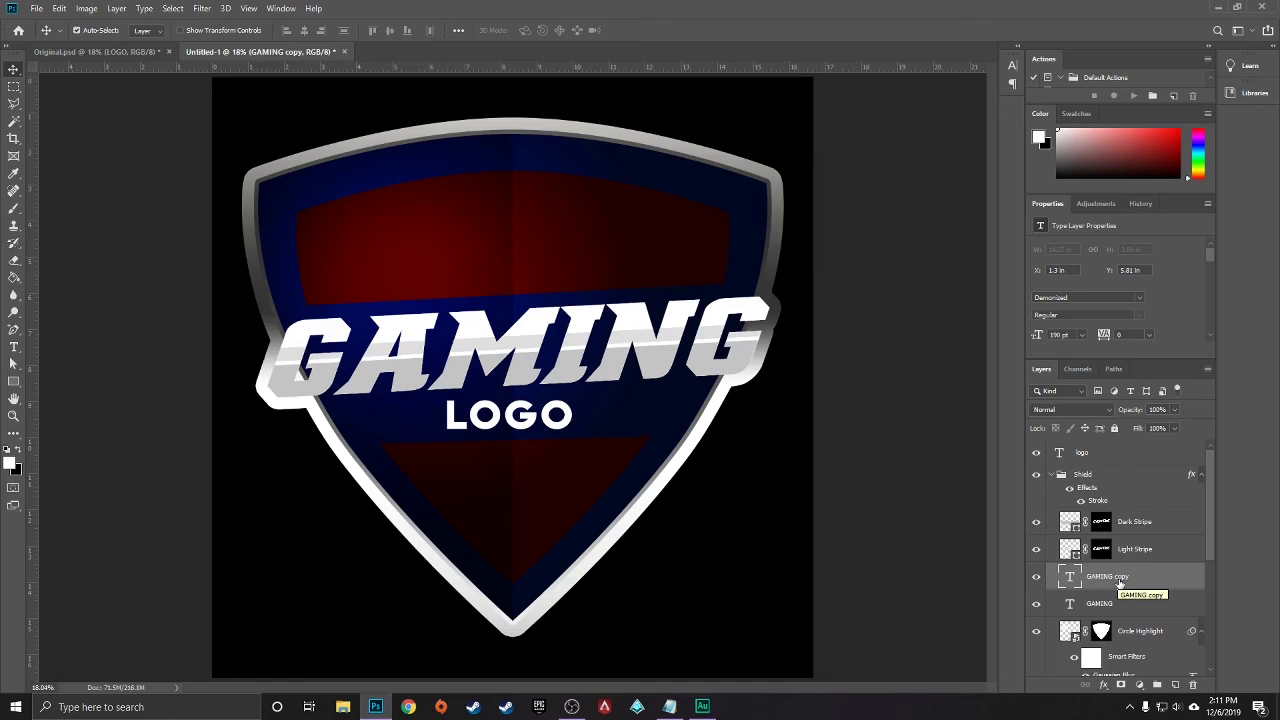
pyautogui.moveTo(1119, 583); pyautogui.dragTo(1114, 518)
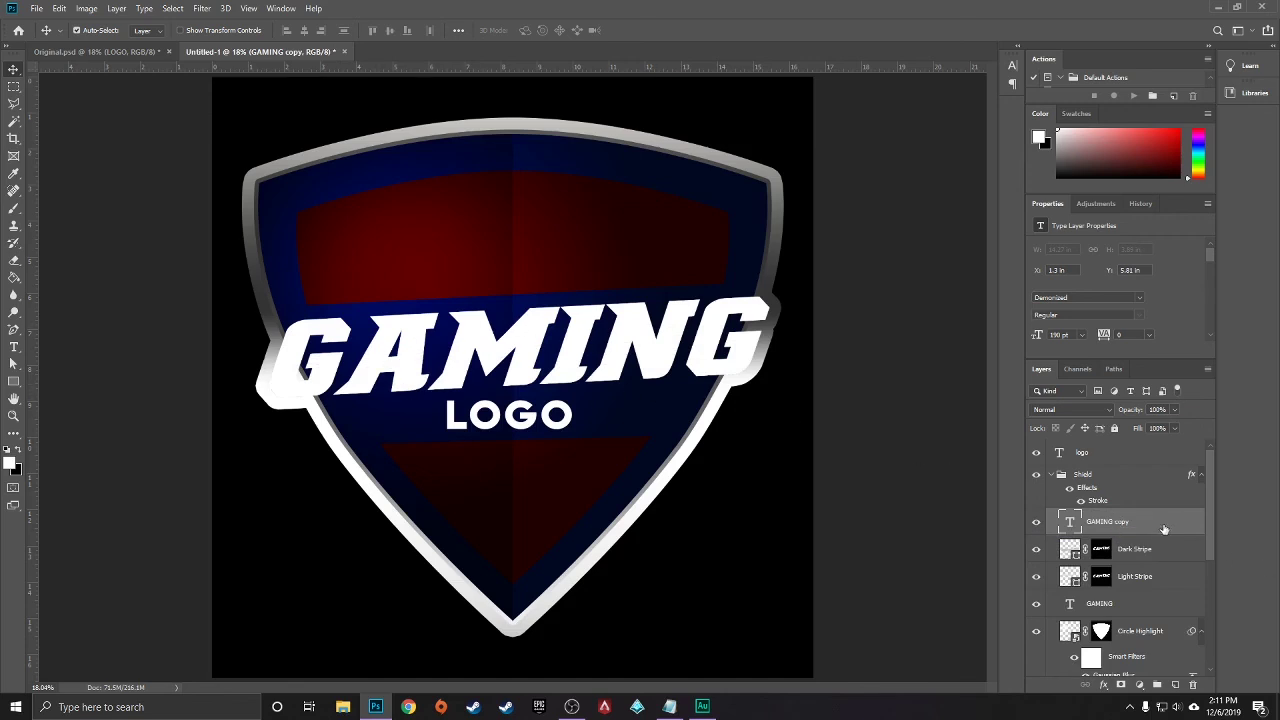
# Add an outside stroke 25 px in size to the duplicated GAMING layer
pyautogui.rightClick(1115, 525)
pyautogui.click(1037, 106)
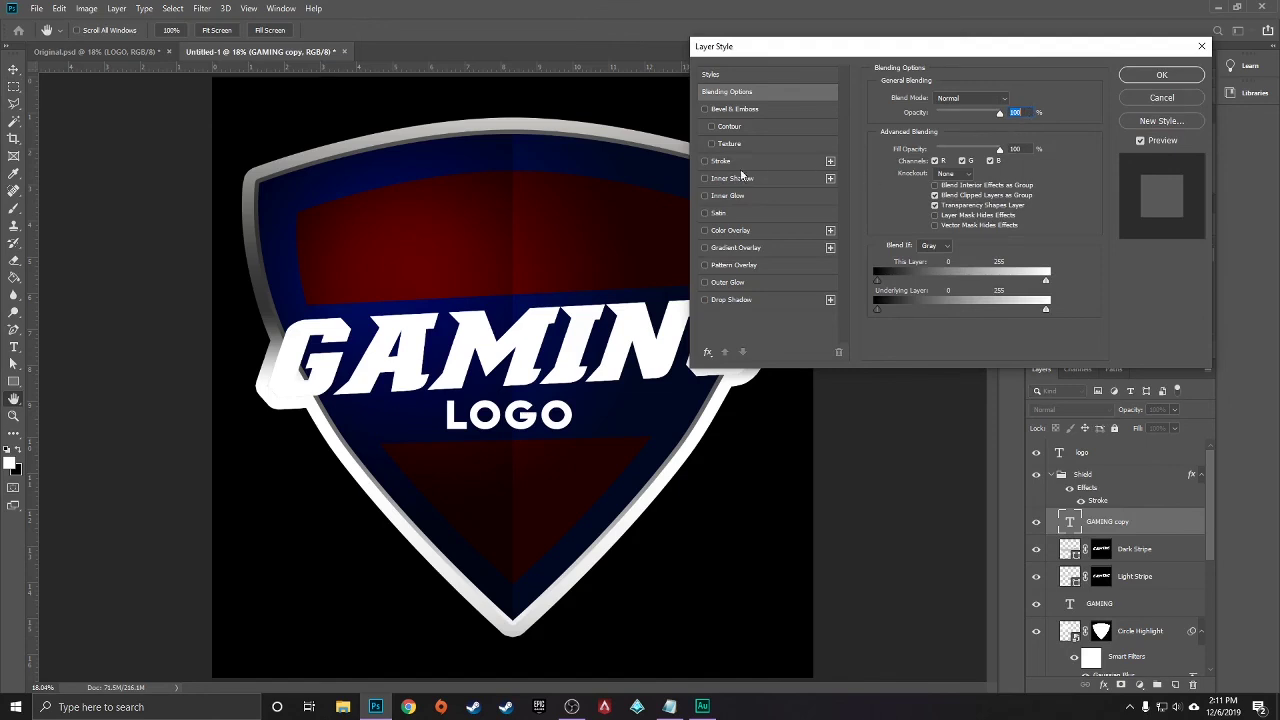
pyautogui.click(720, 161)
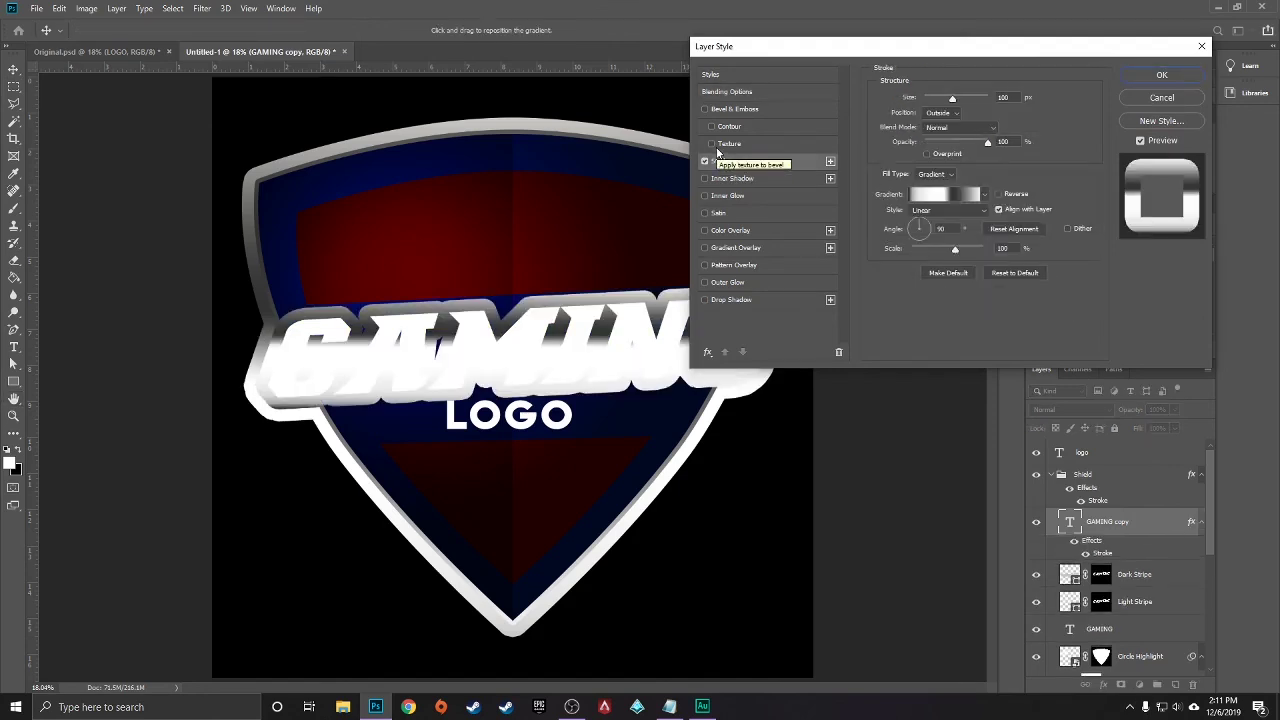
pyautogui.moveTo(790, 53)
pyautogui.mouseDown()
pyautogui.moveTo(845, 58)
pyautogui.moveTo(795, 35)
pyautogui.mouseUp()
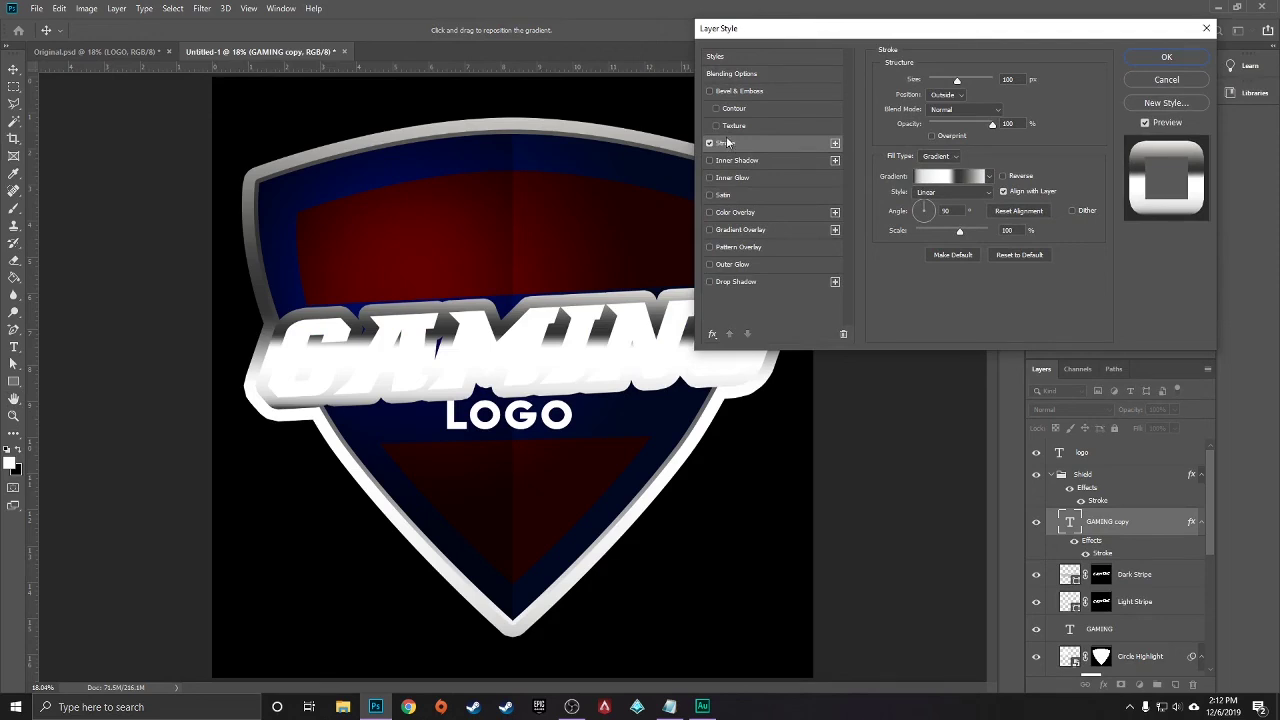
pyautogui.click(1012, 78)
pyautogui.write('25')
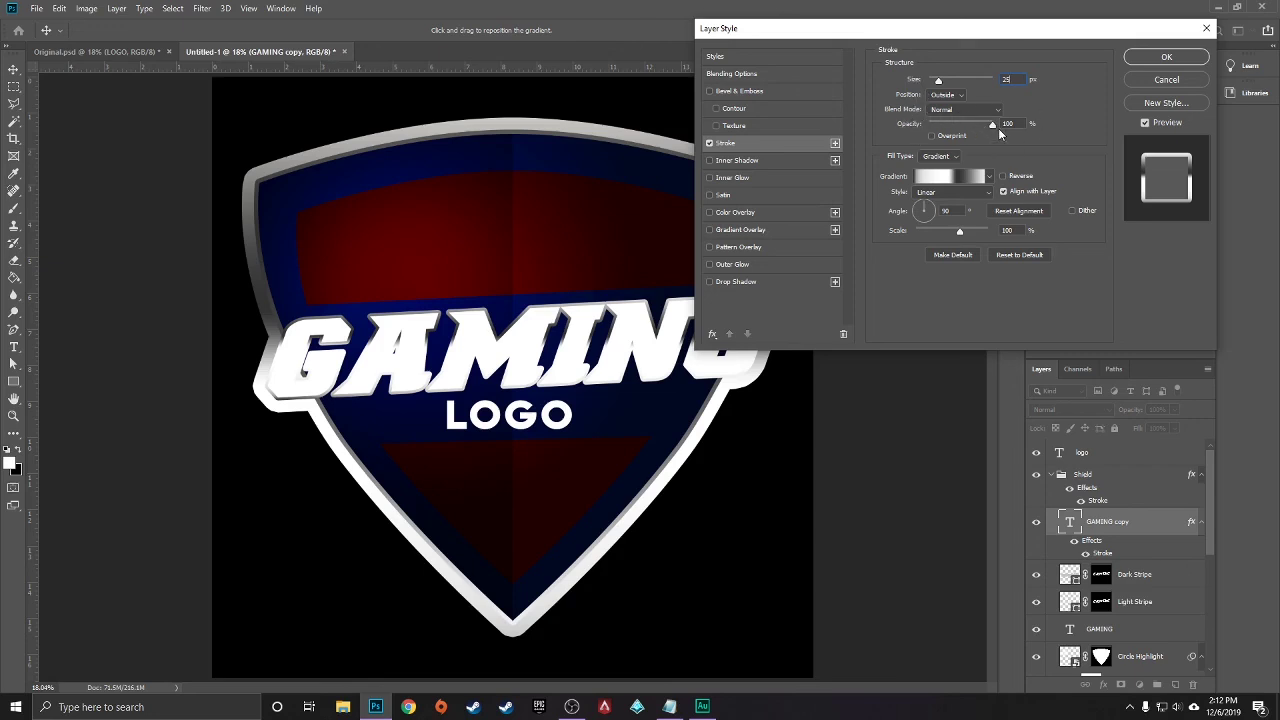
# Change the stroke's fill type to Color, use a dark blue sampled from the shield behind the lettering, and apply the layer style
pyautogui.click(942, 156)
pyautogui.click(932, 168)
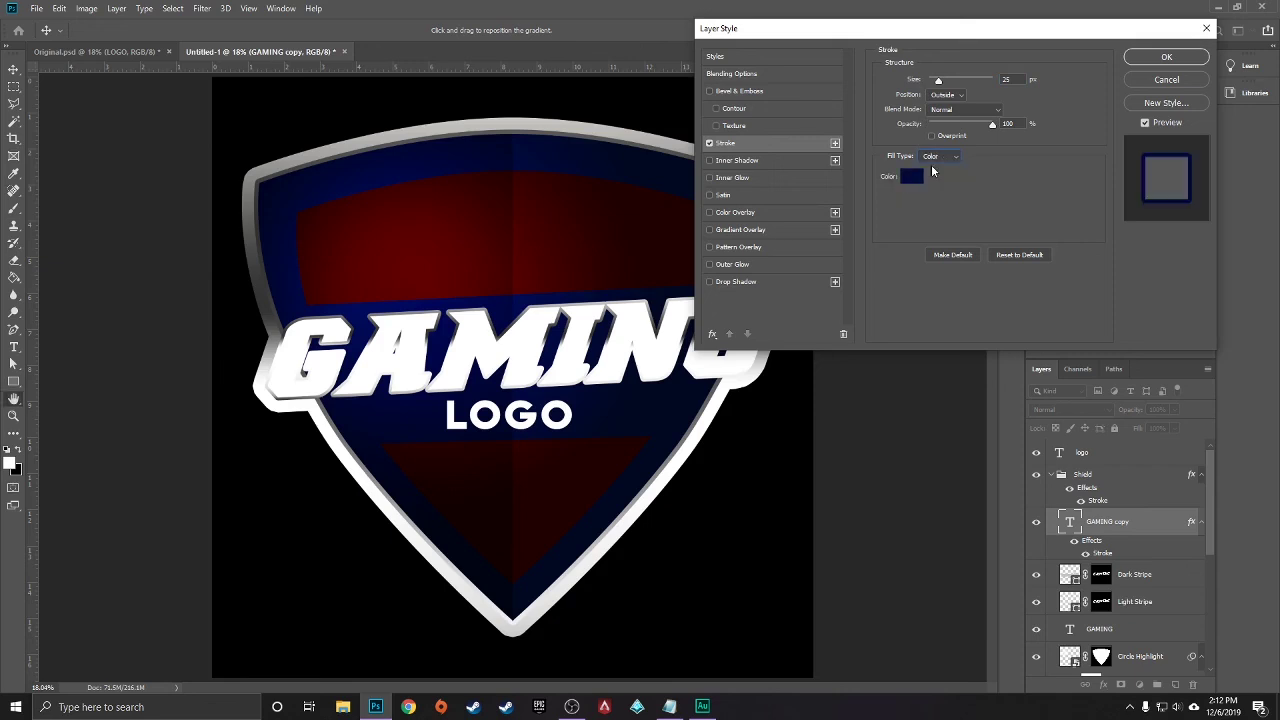
pyautogui.click(912, 177)
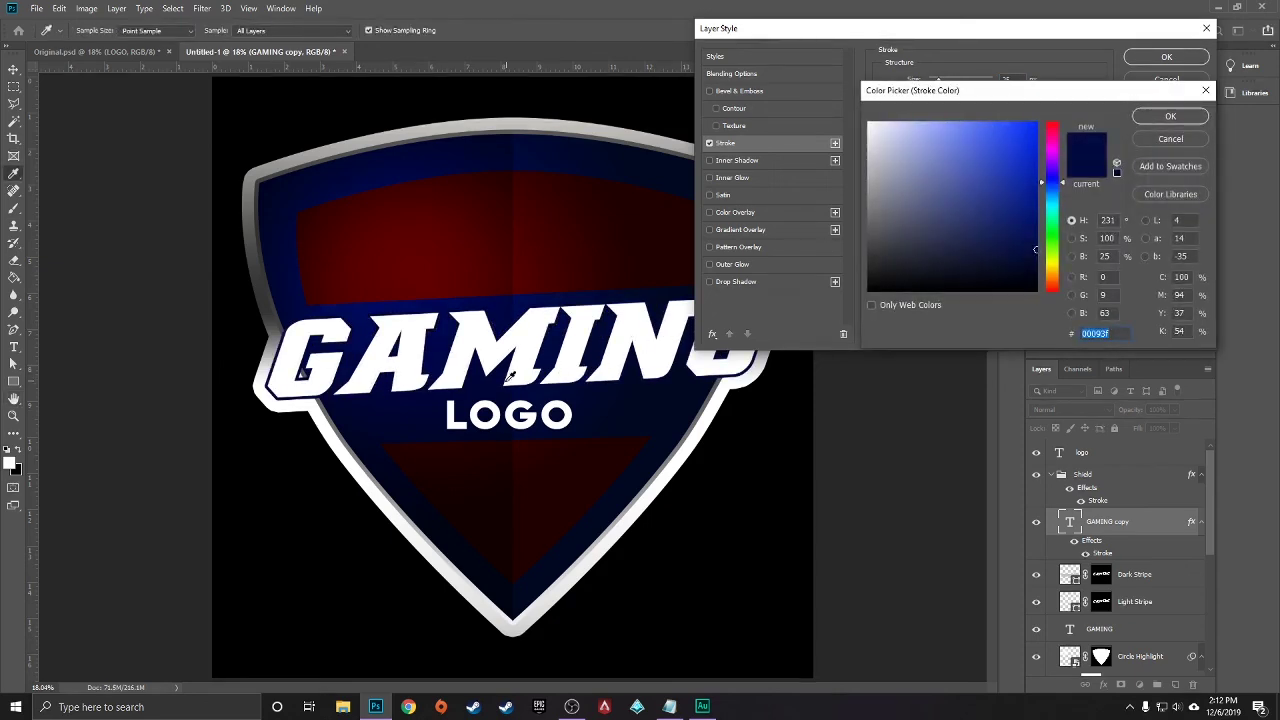
pyautogui.click(427, 395)
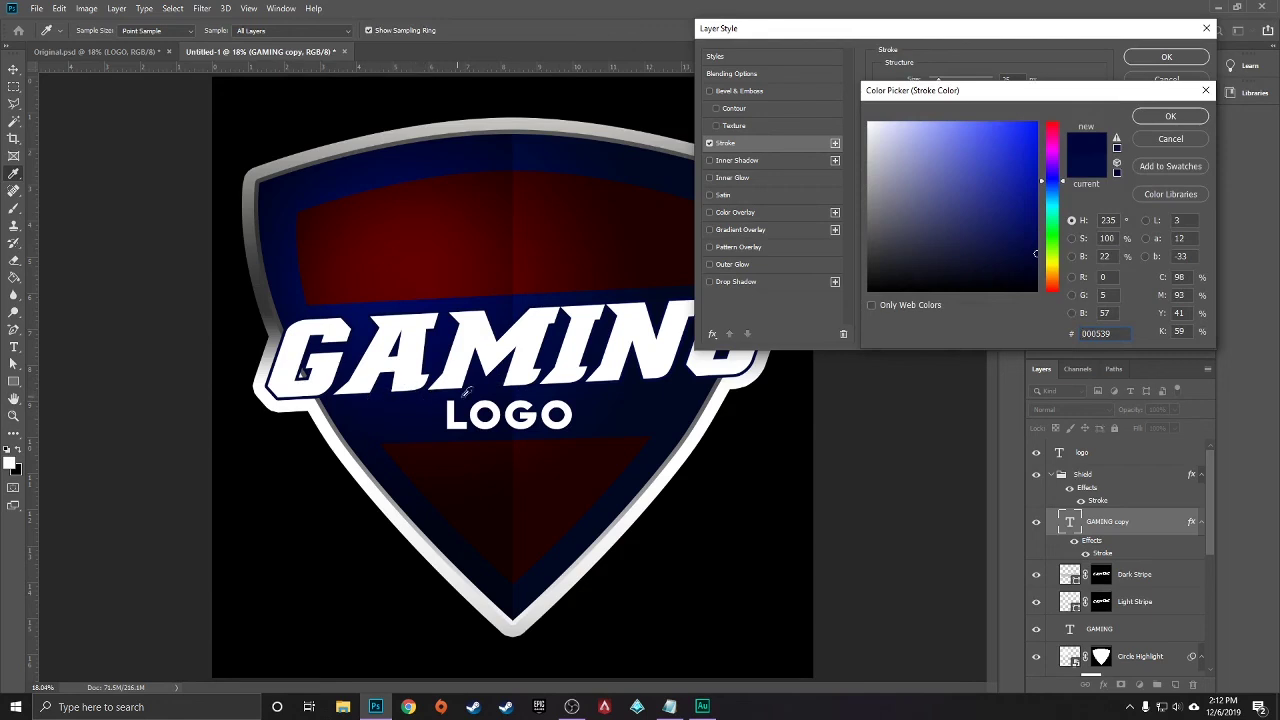
pyautogui.click(607, 340)
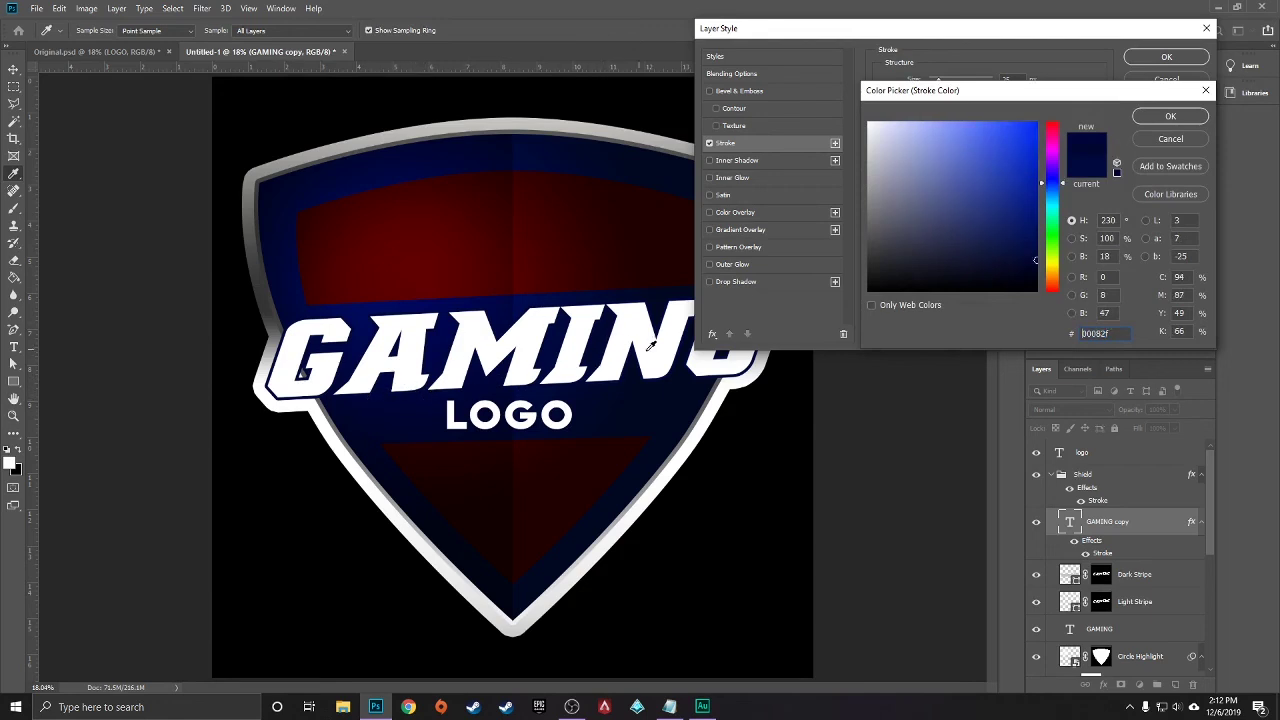
pyautogui.click(437, 398)
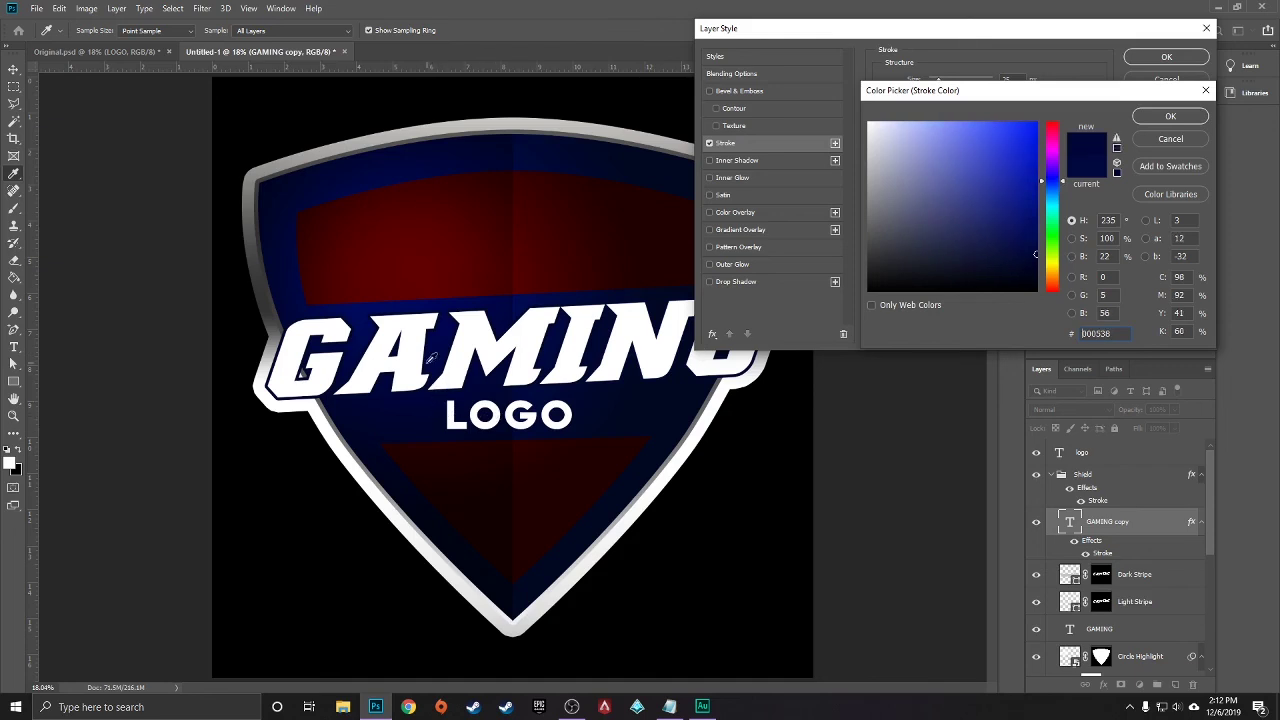
pyautogui.click(432, 364)
pyautogui.click(1172, 118)
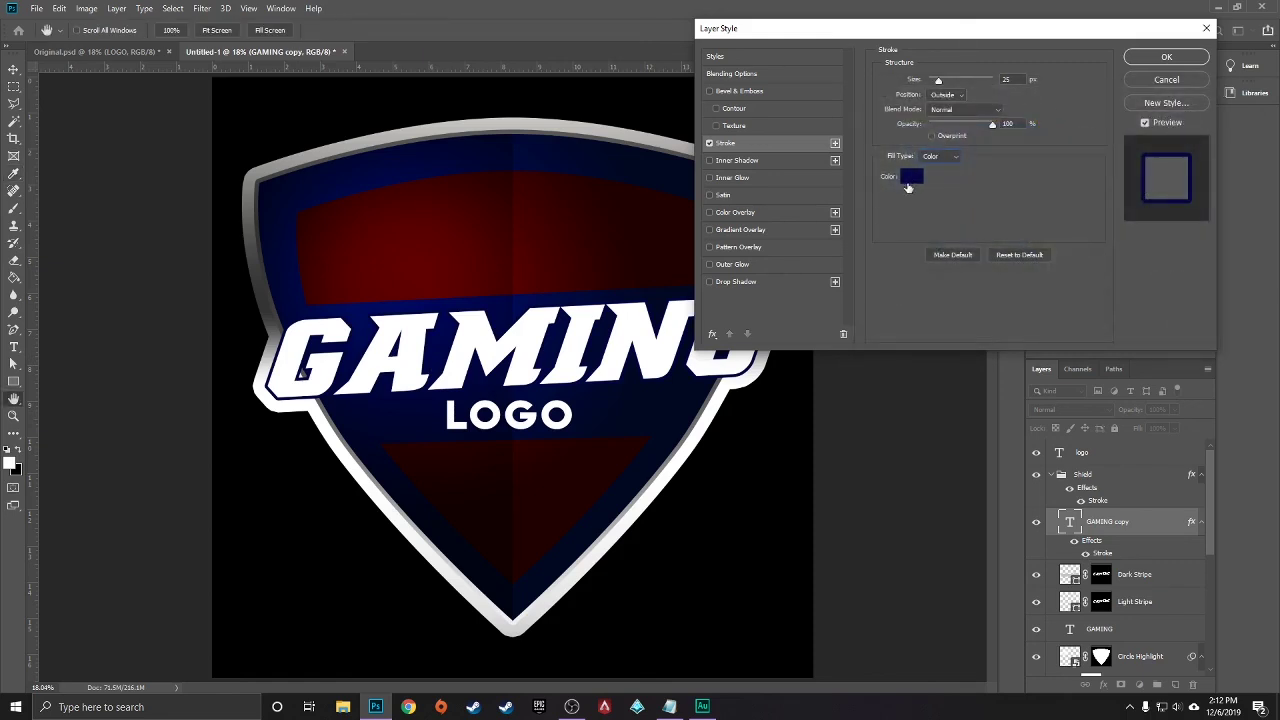
pyautogui.click(1161, 62)
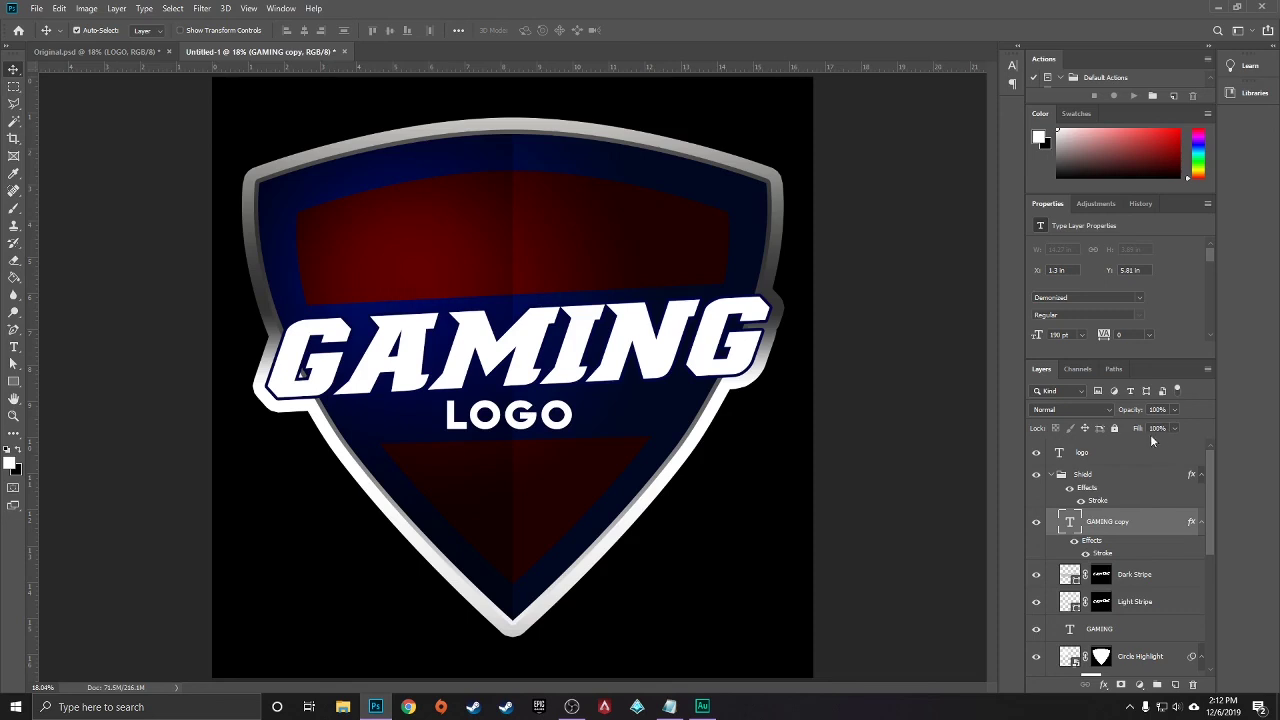
# Set the duplicated GAMING layer's fill to 0%
pyautogui.click(1176, 429)
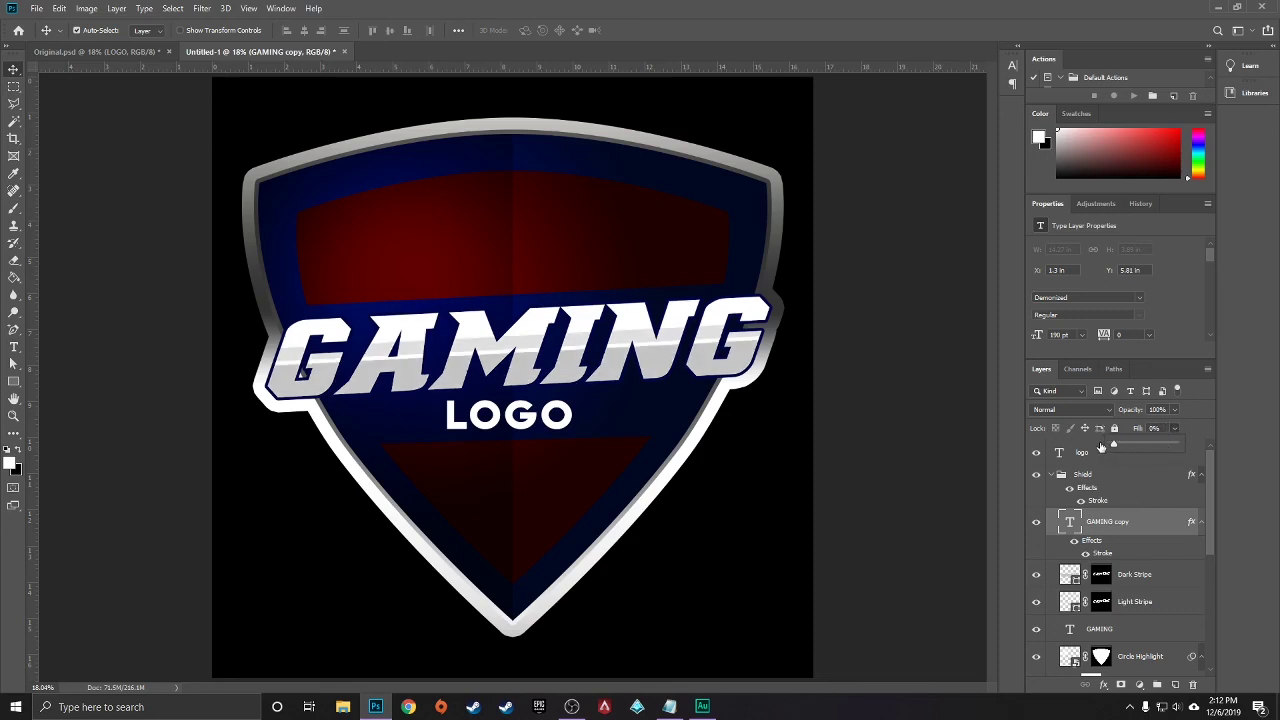
pyautogui.click(1162, 538)
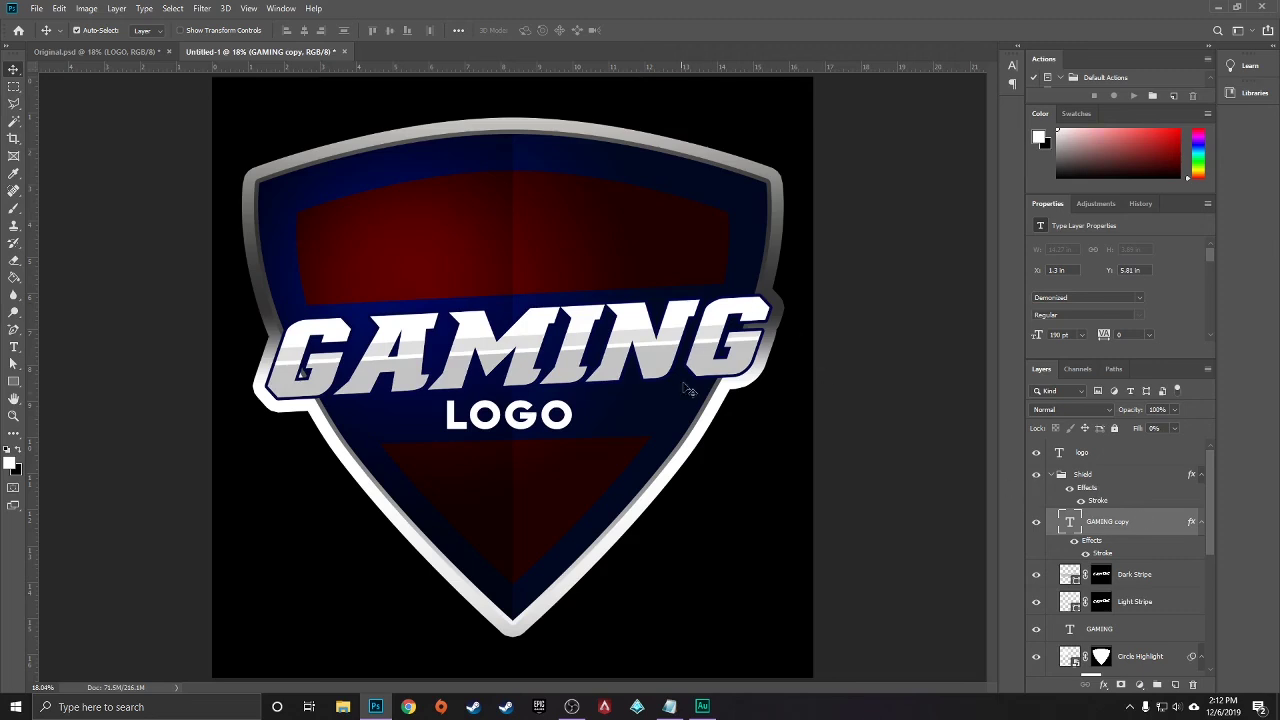